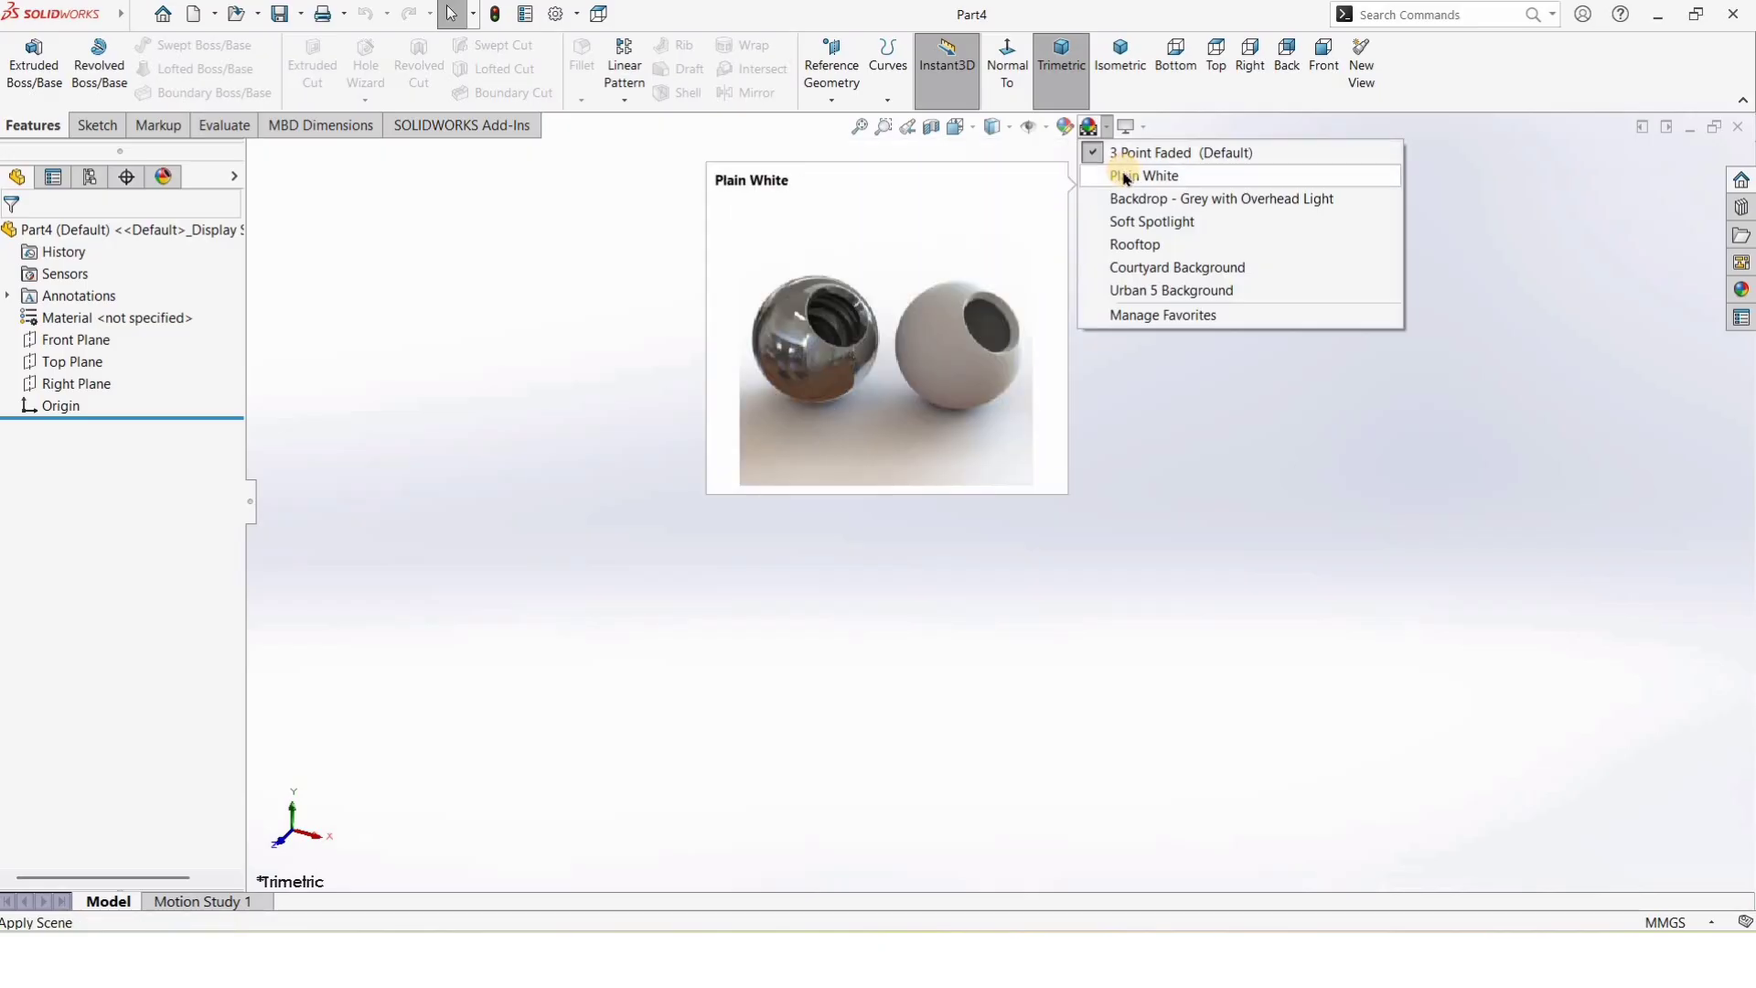
Step: Apply the Plain White scene and keep the document units on MMGS (millimeter, gram, second)
left_click(1126, 178)
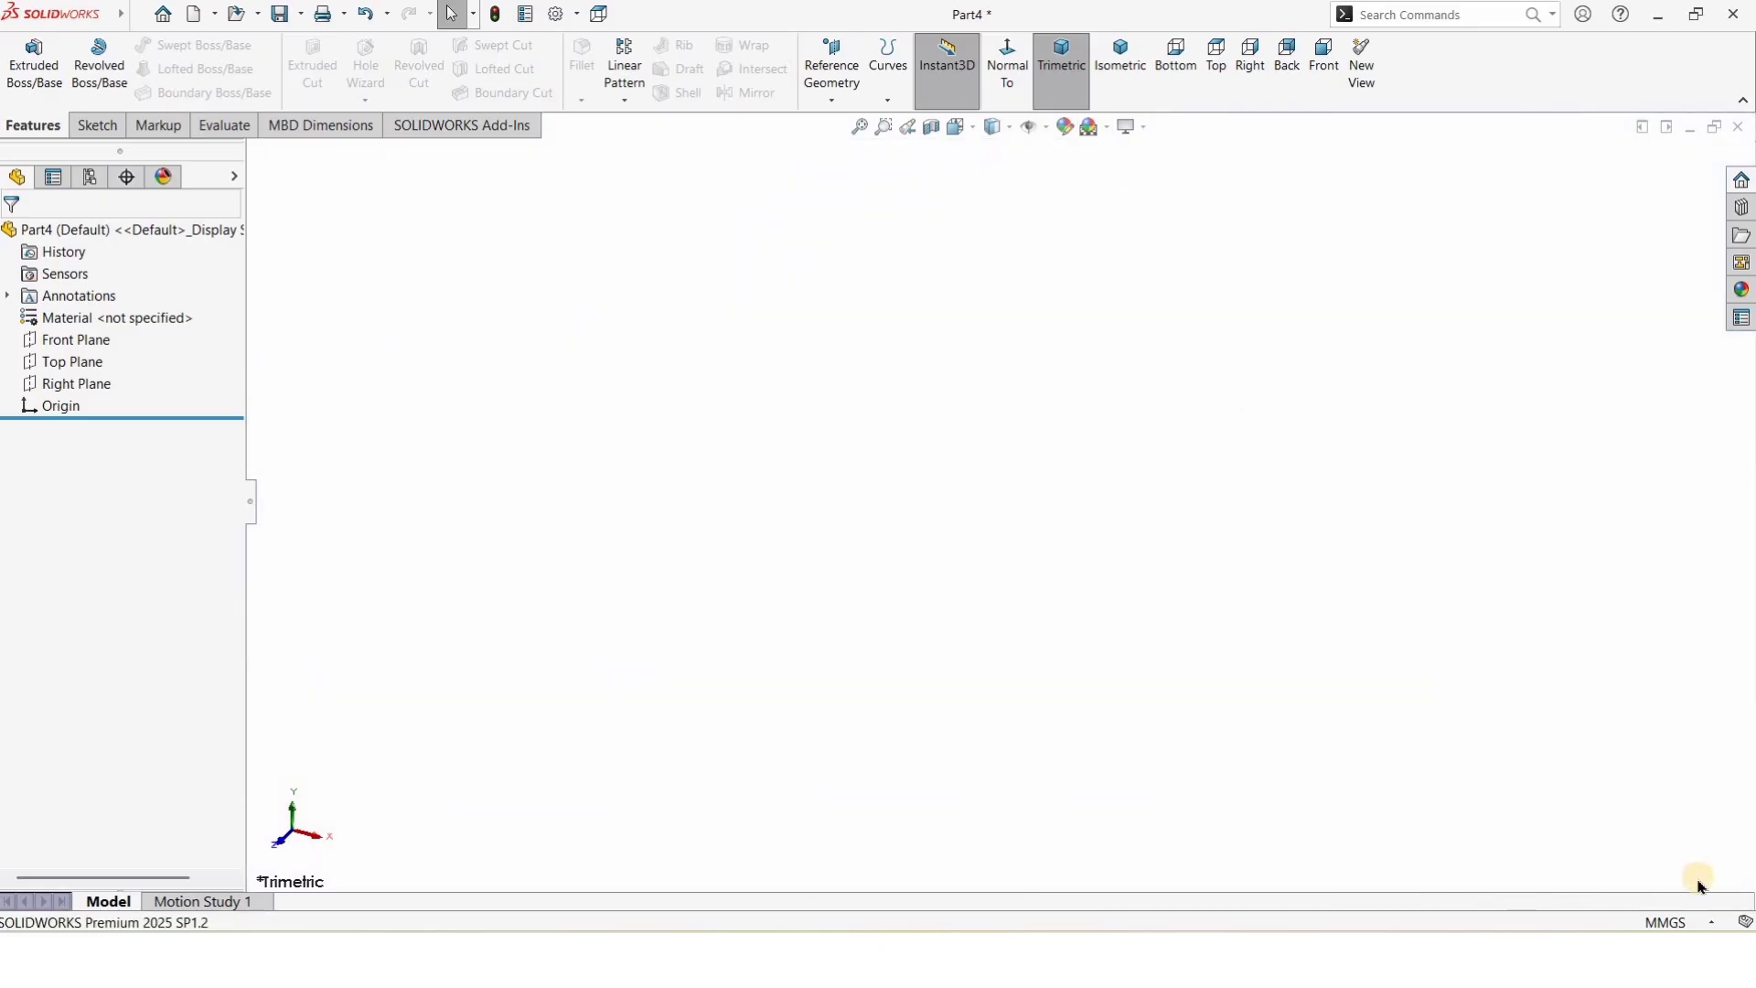
left_click(1691, 922)
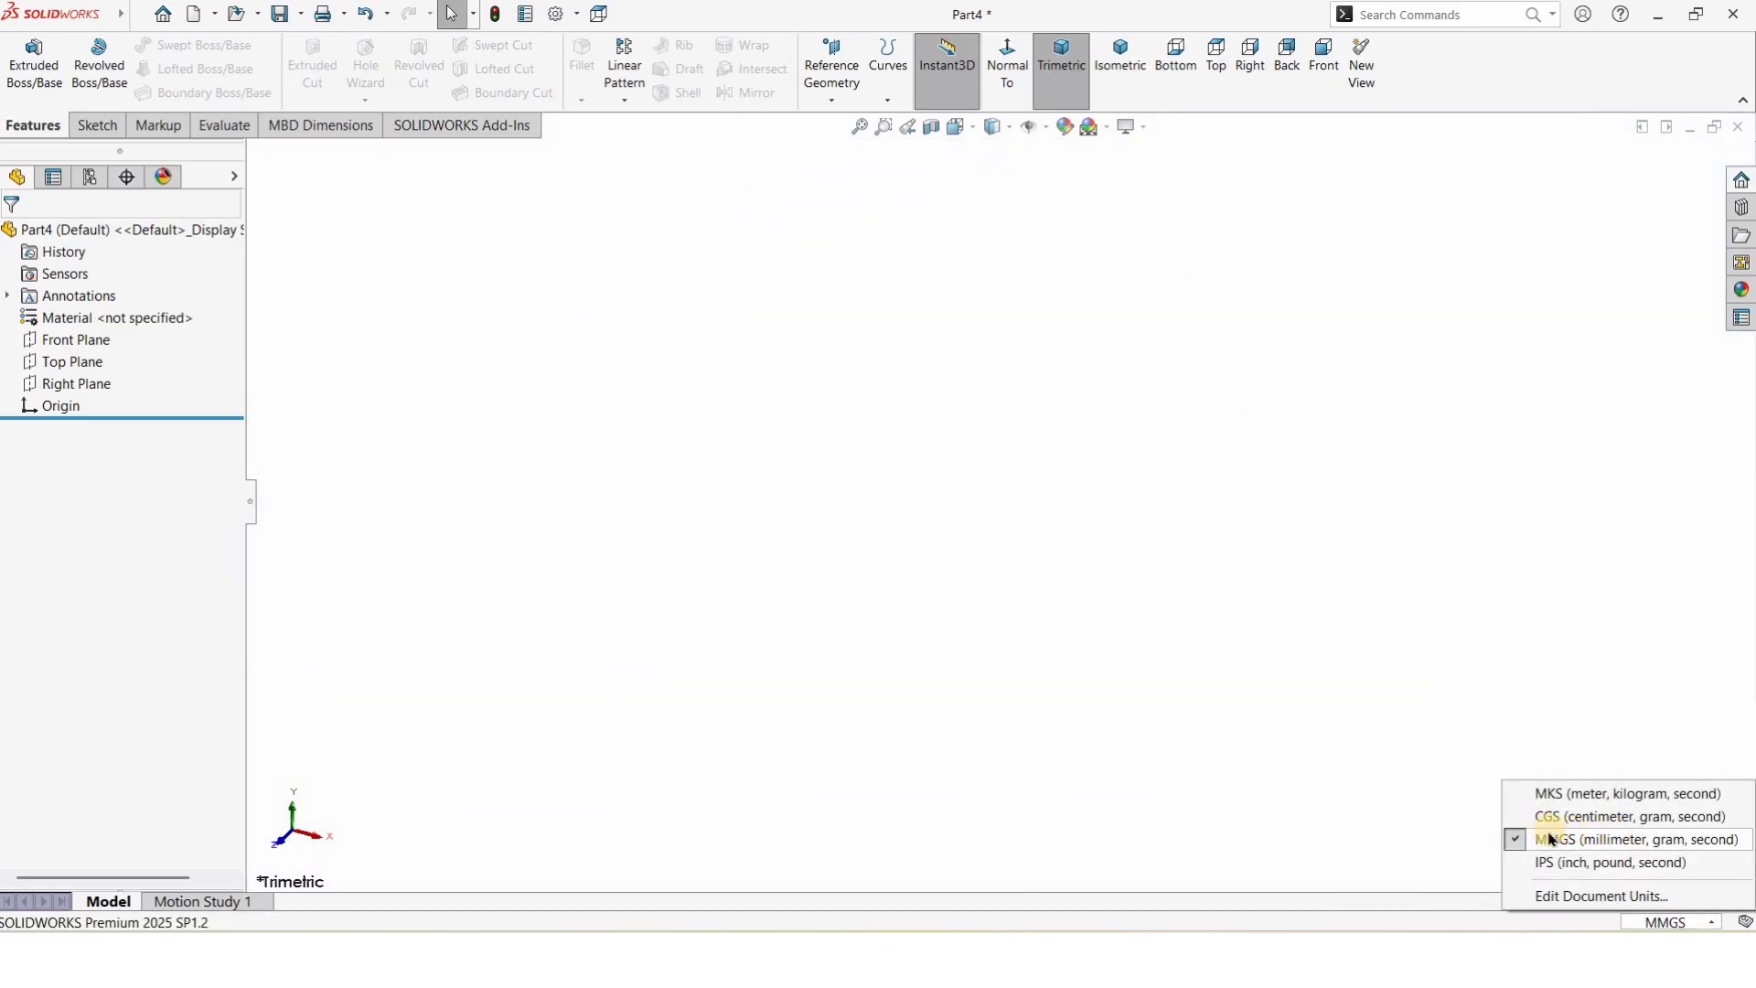
left_click(1537, 840)
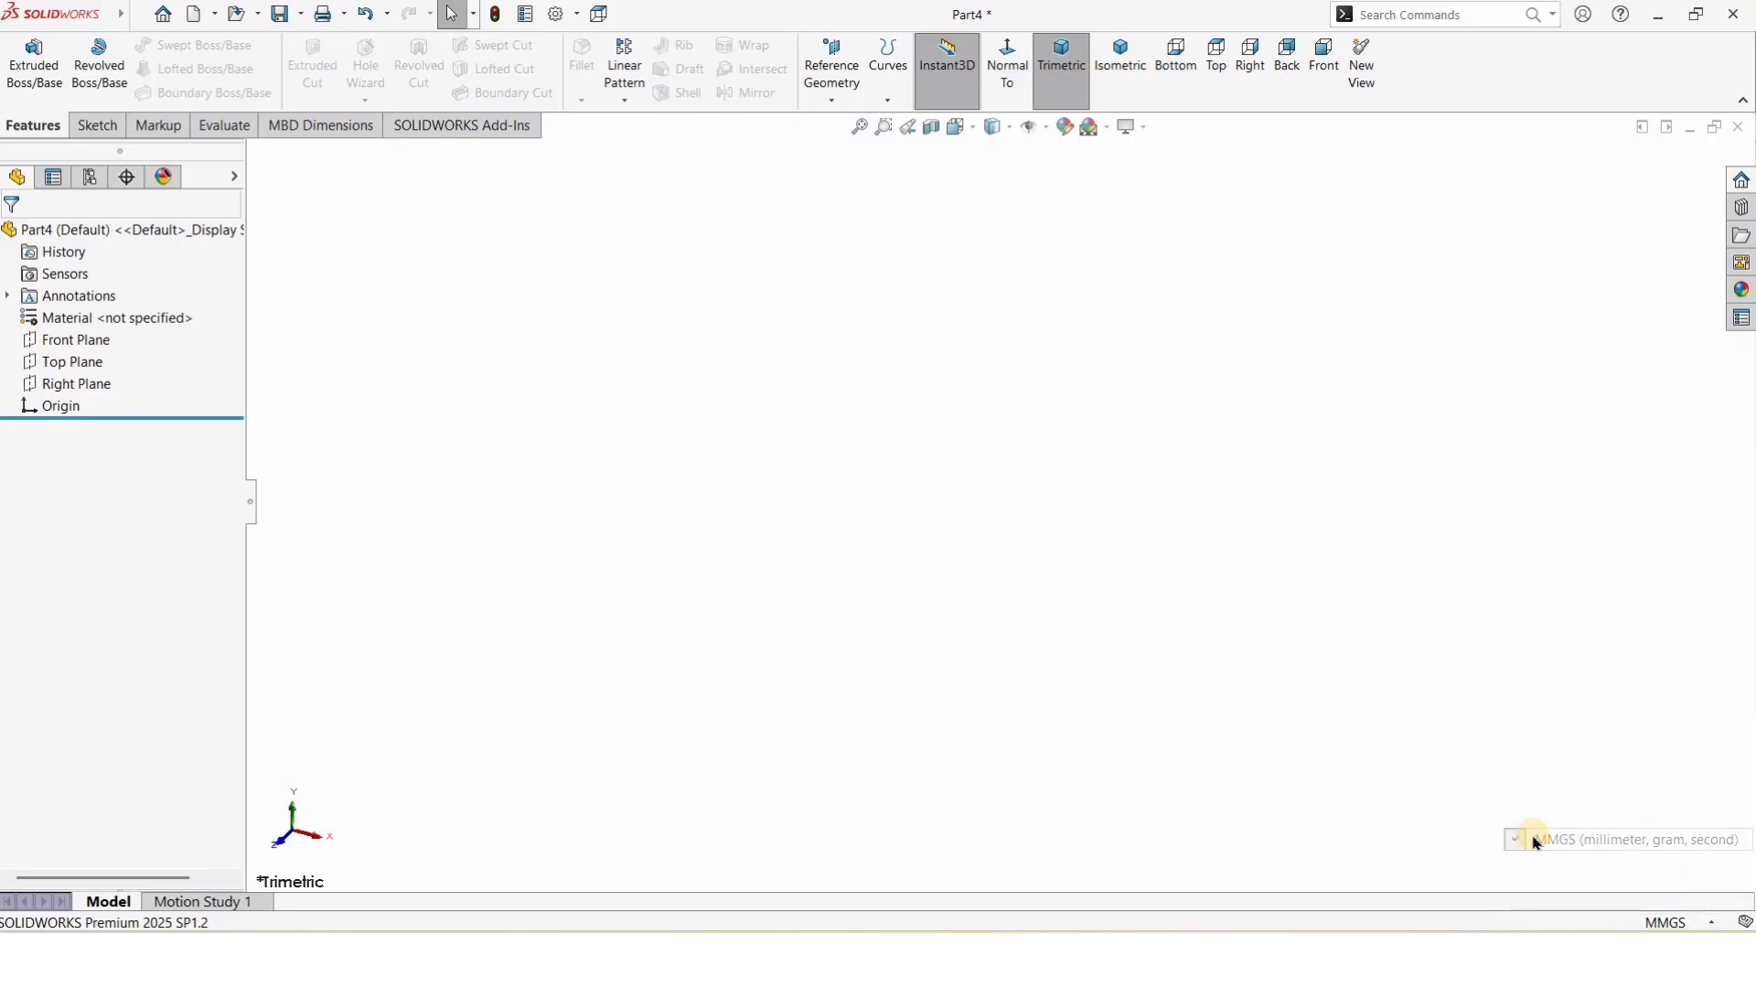
Step: Start a sketch on the Front Plane and draw a circle about 76 mm in diameter centred on the origin
left_click(80, 346)
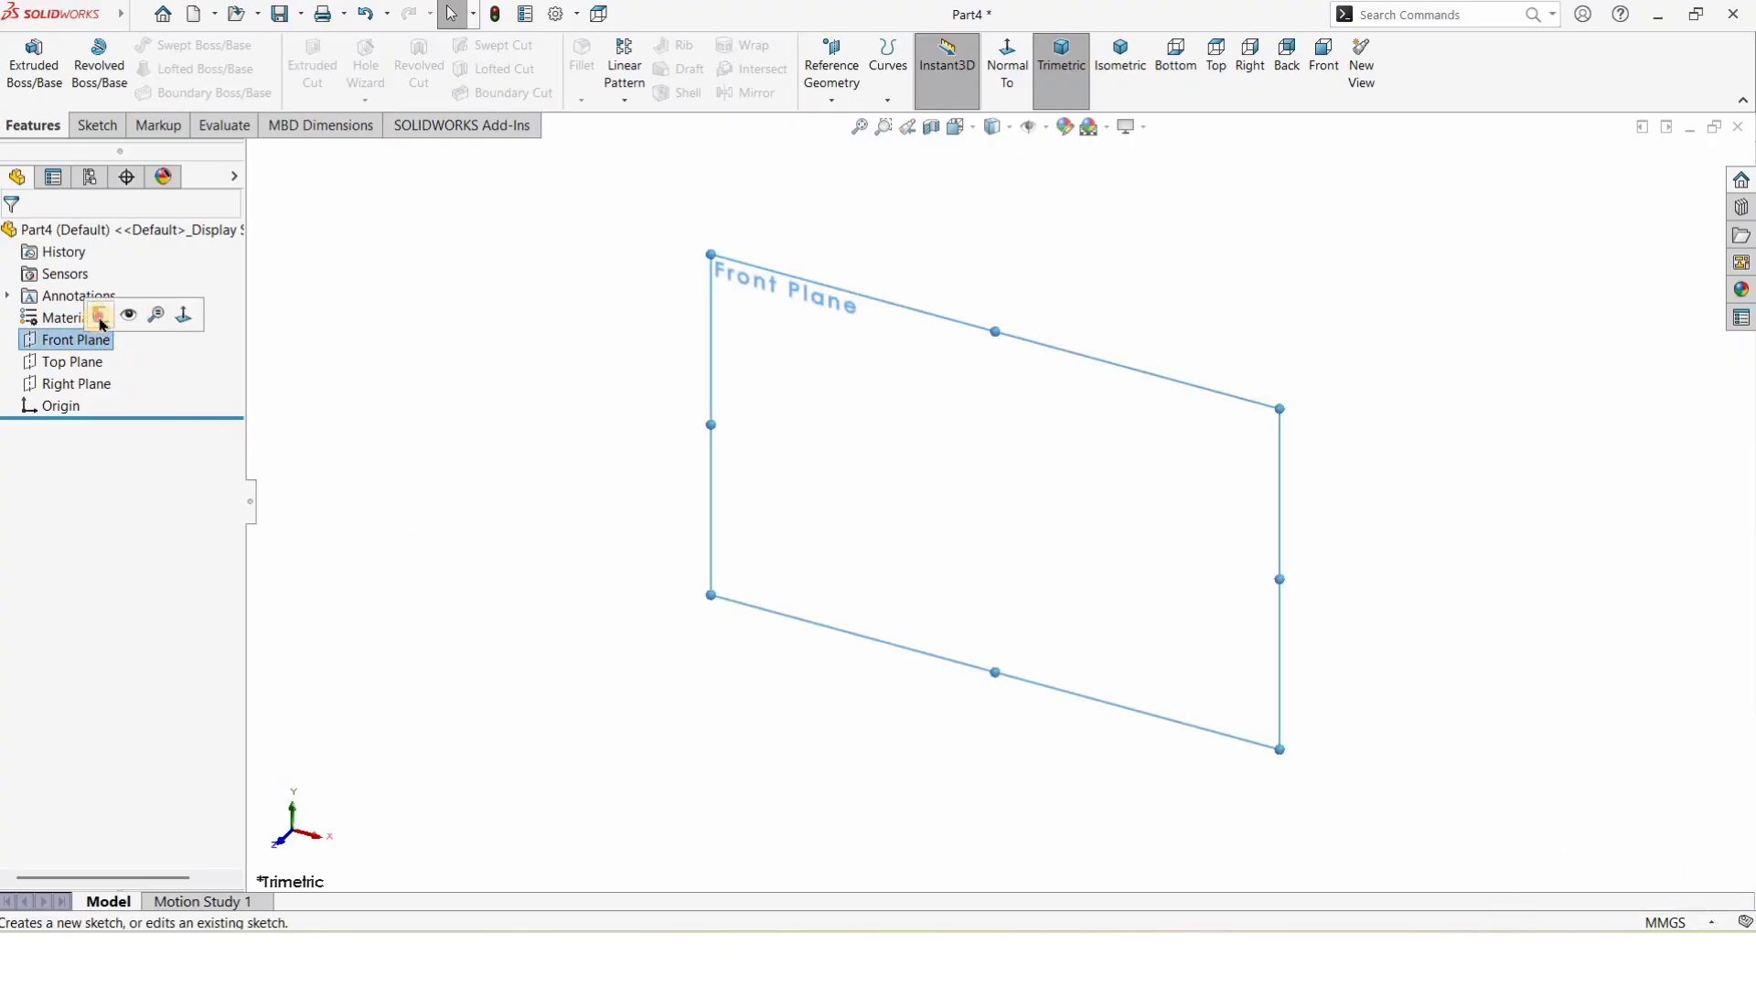
left_click(100, 317)
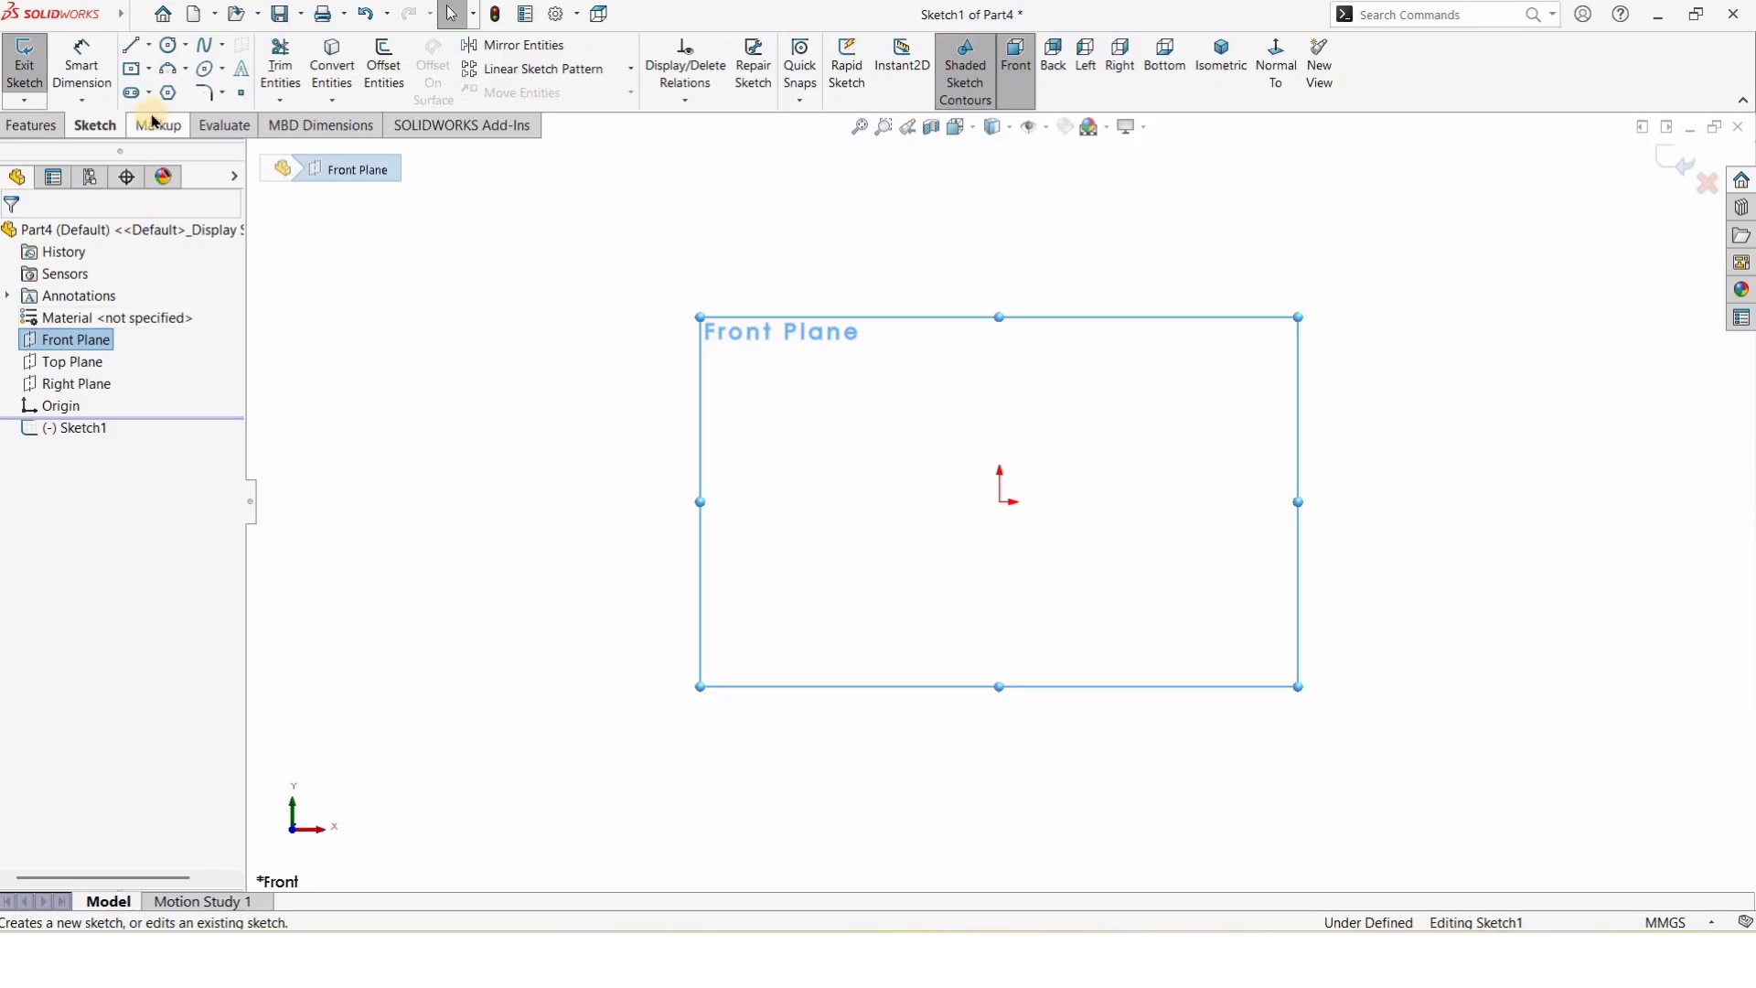
left_click(171, 48)
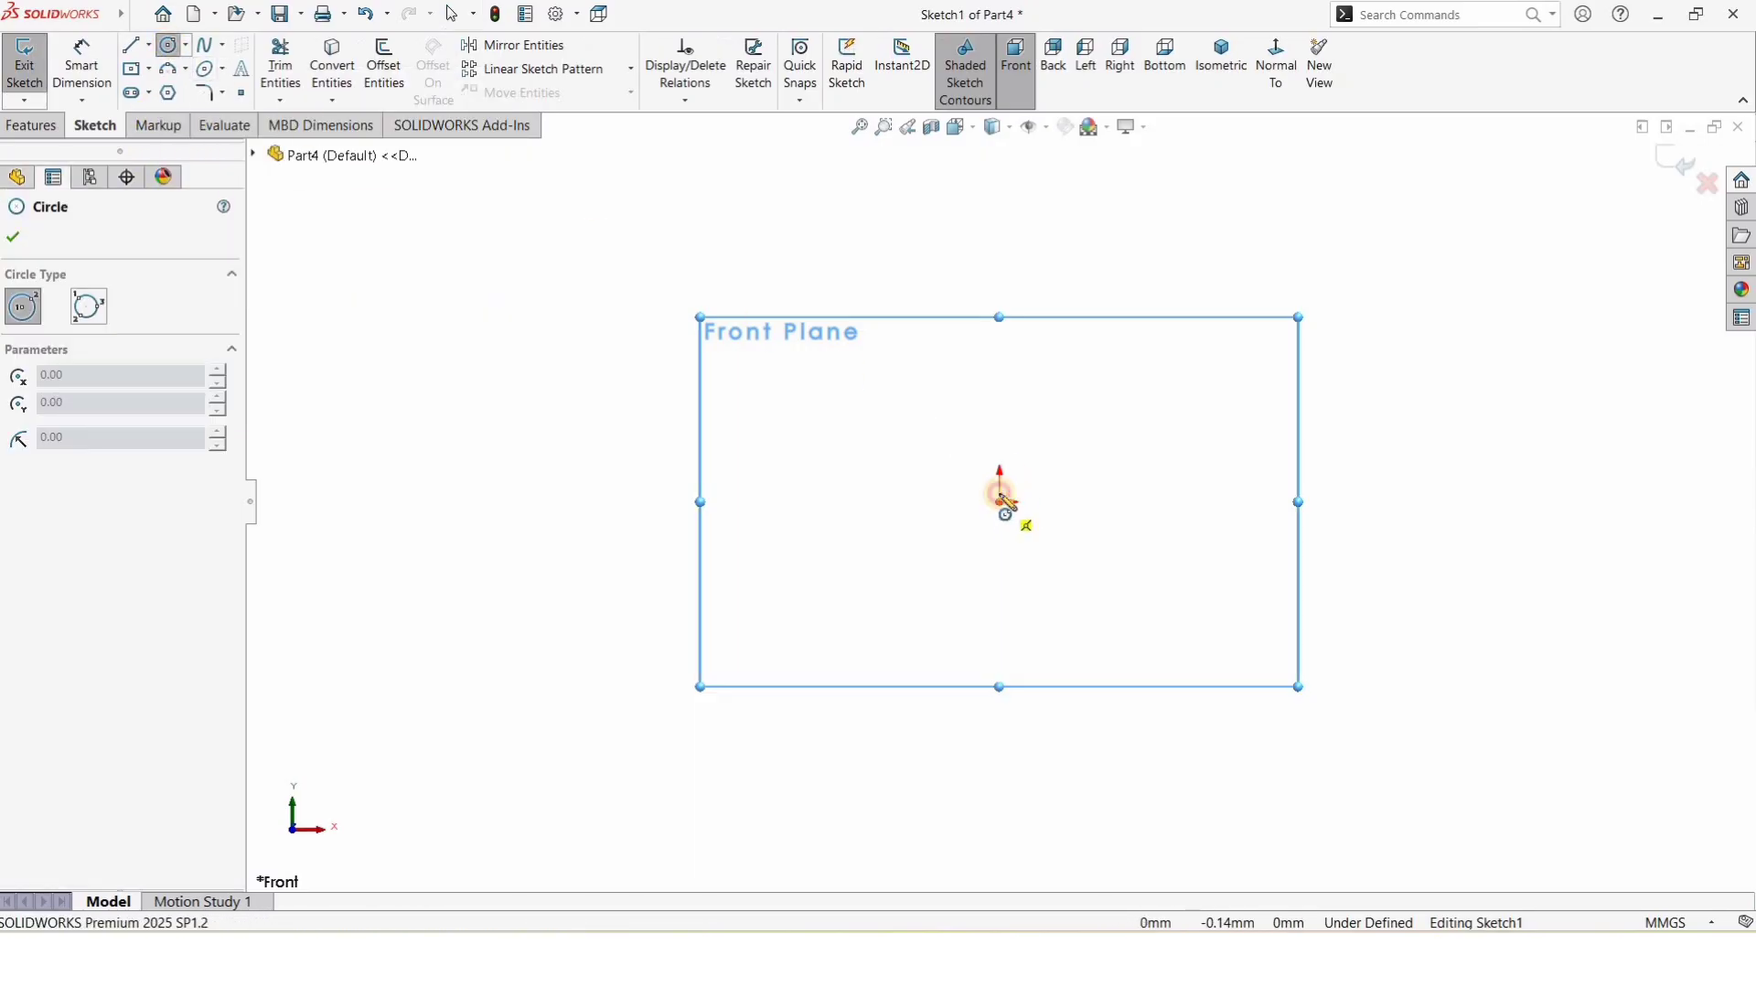
left_click(1000, 501)
left_click(962, 391)
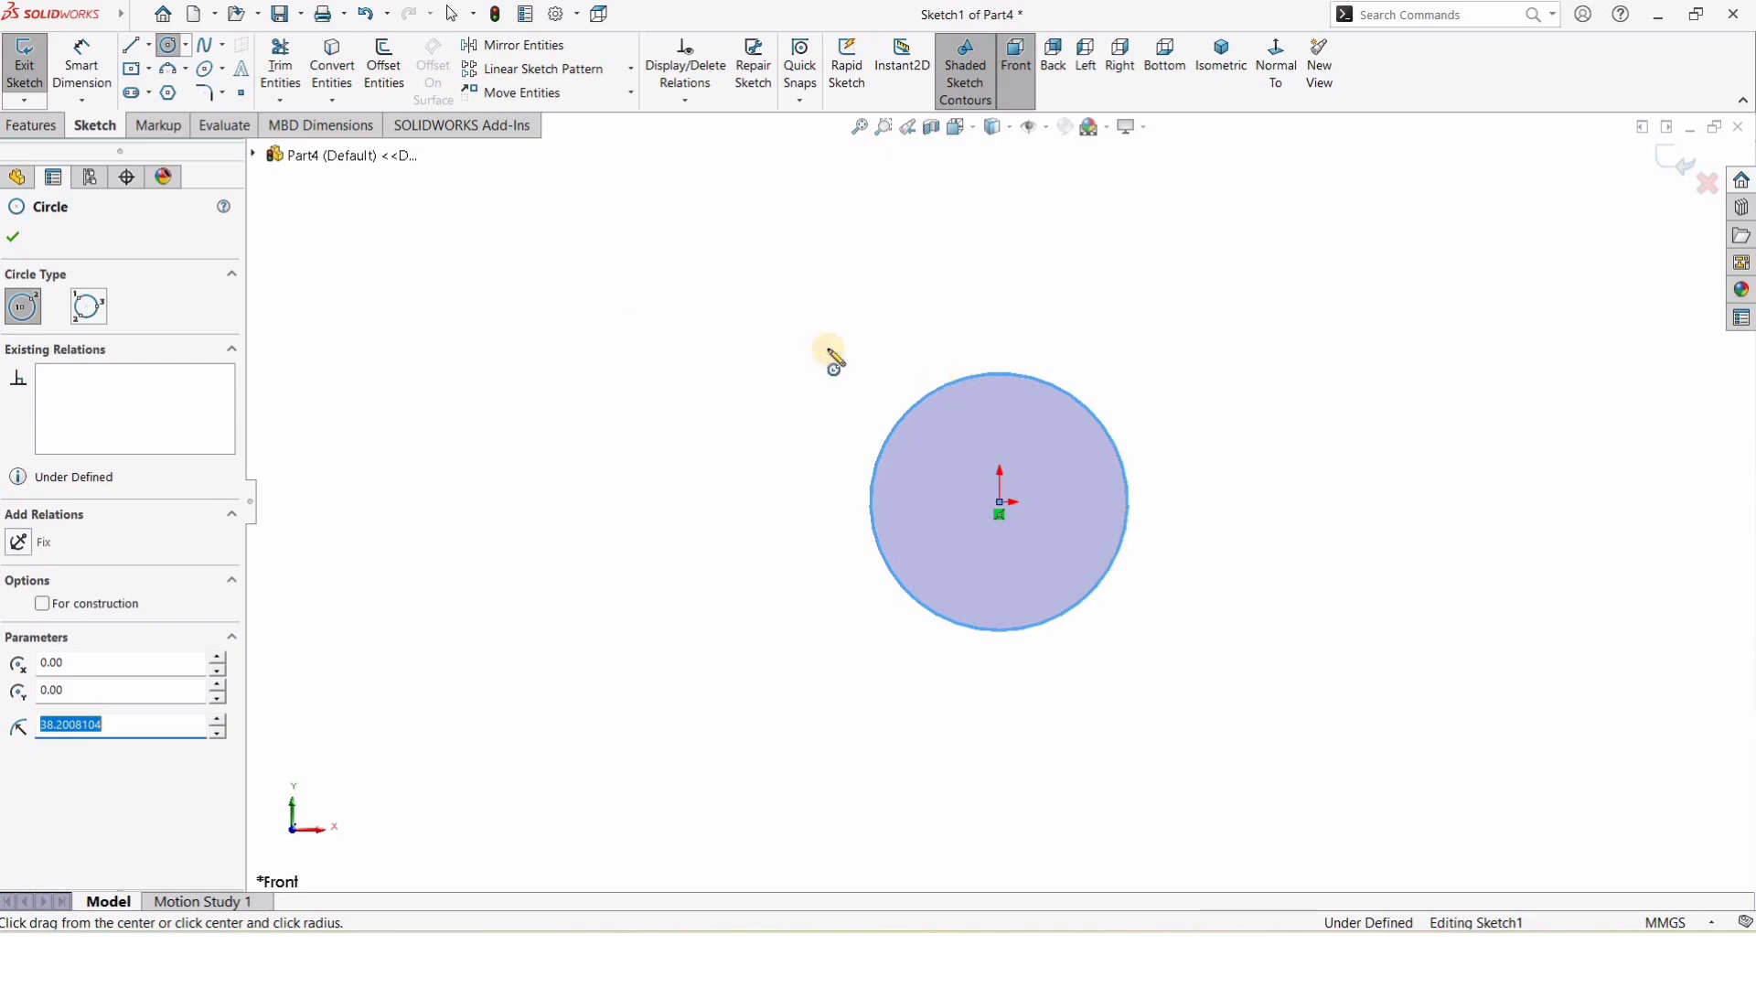
Step: Dimension the circle's diameter to 50 mm
left_click(80, 69)
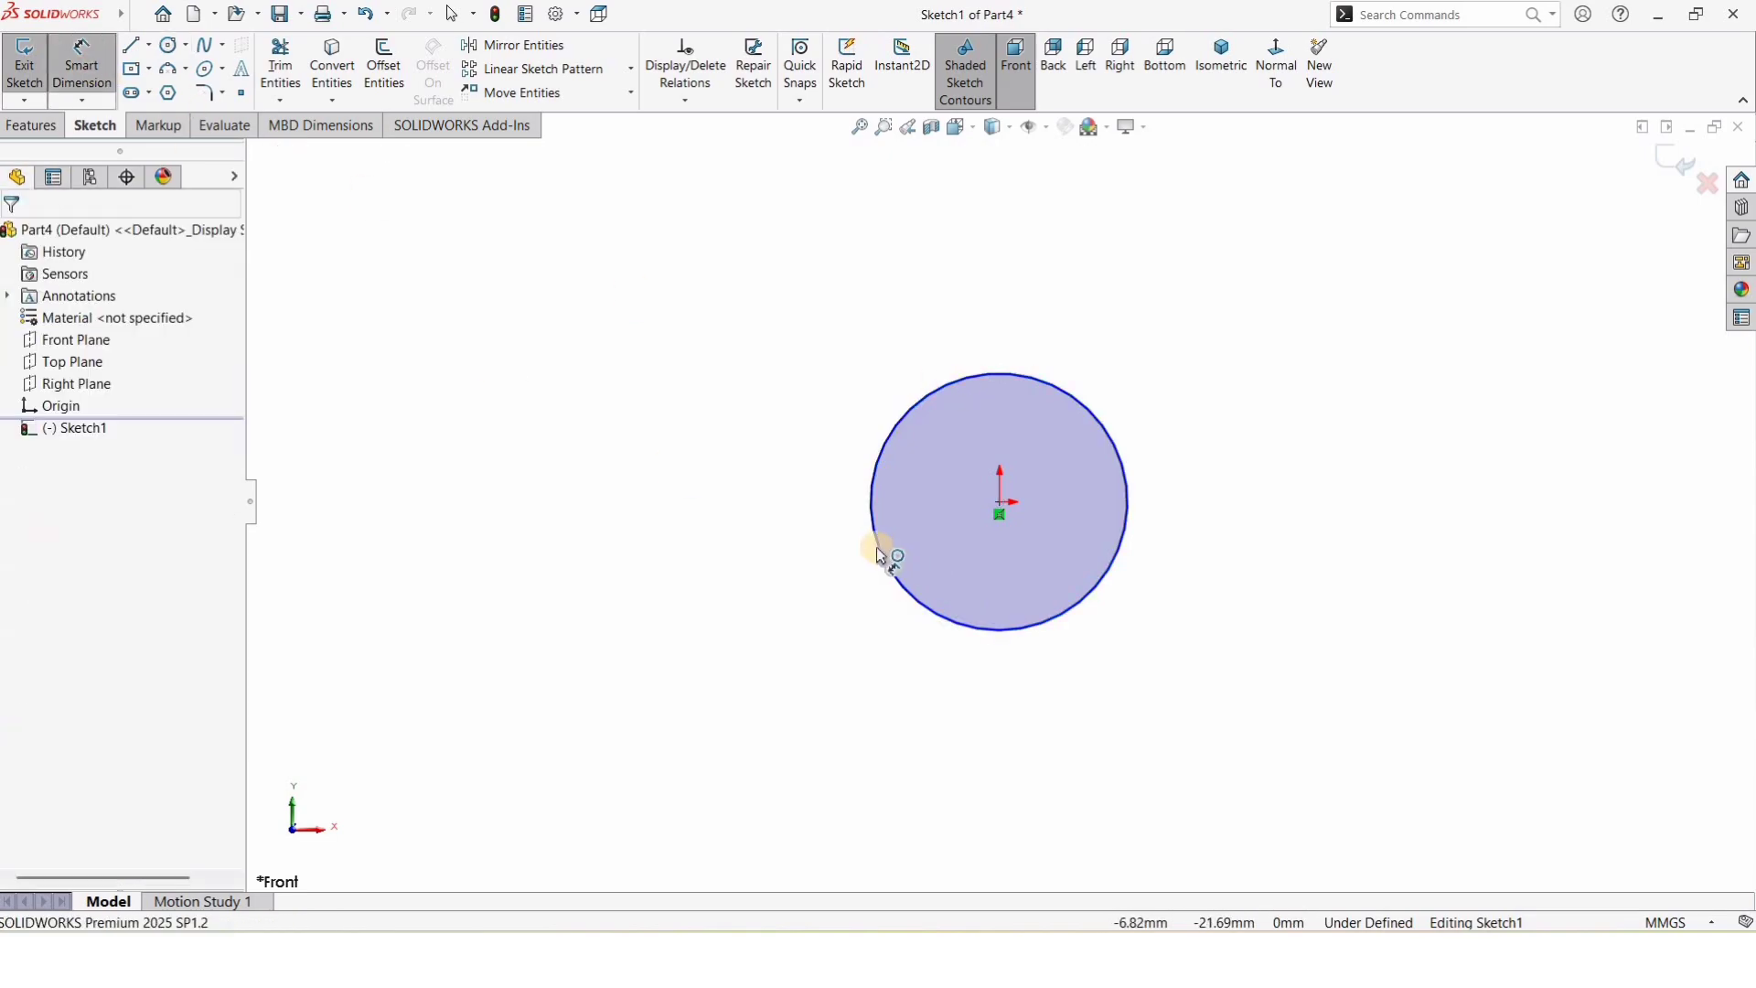
left_click(762, 531)
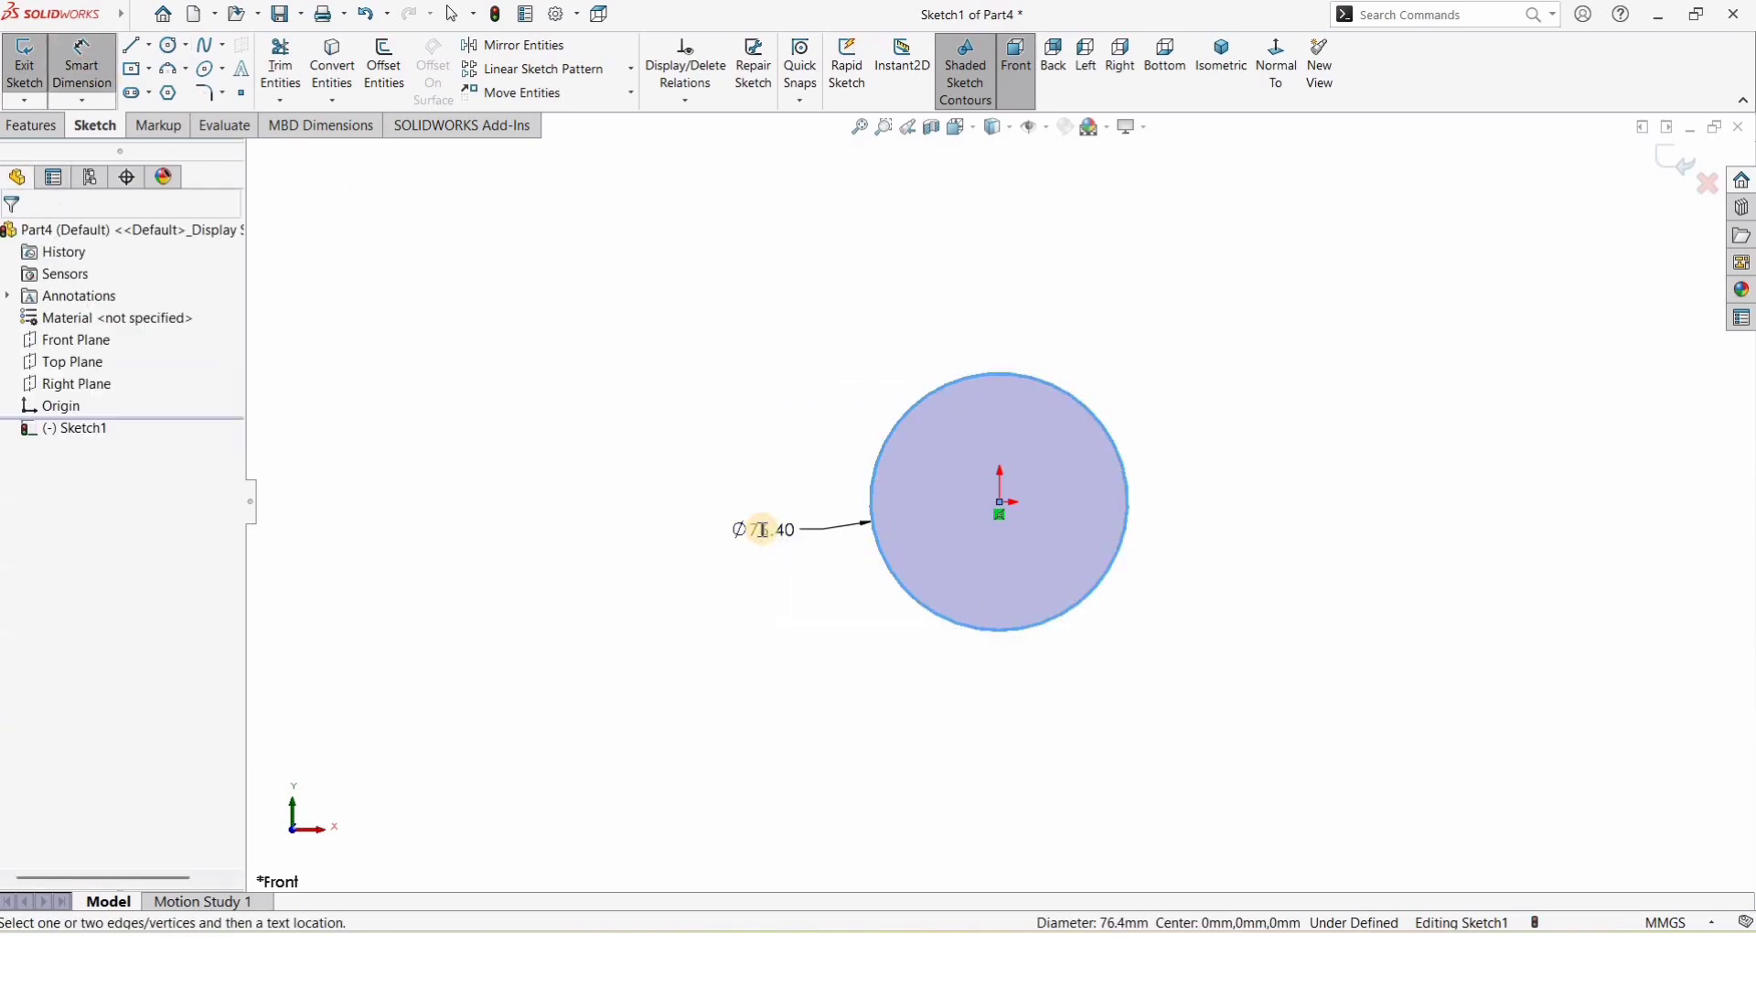
type("50")
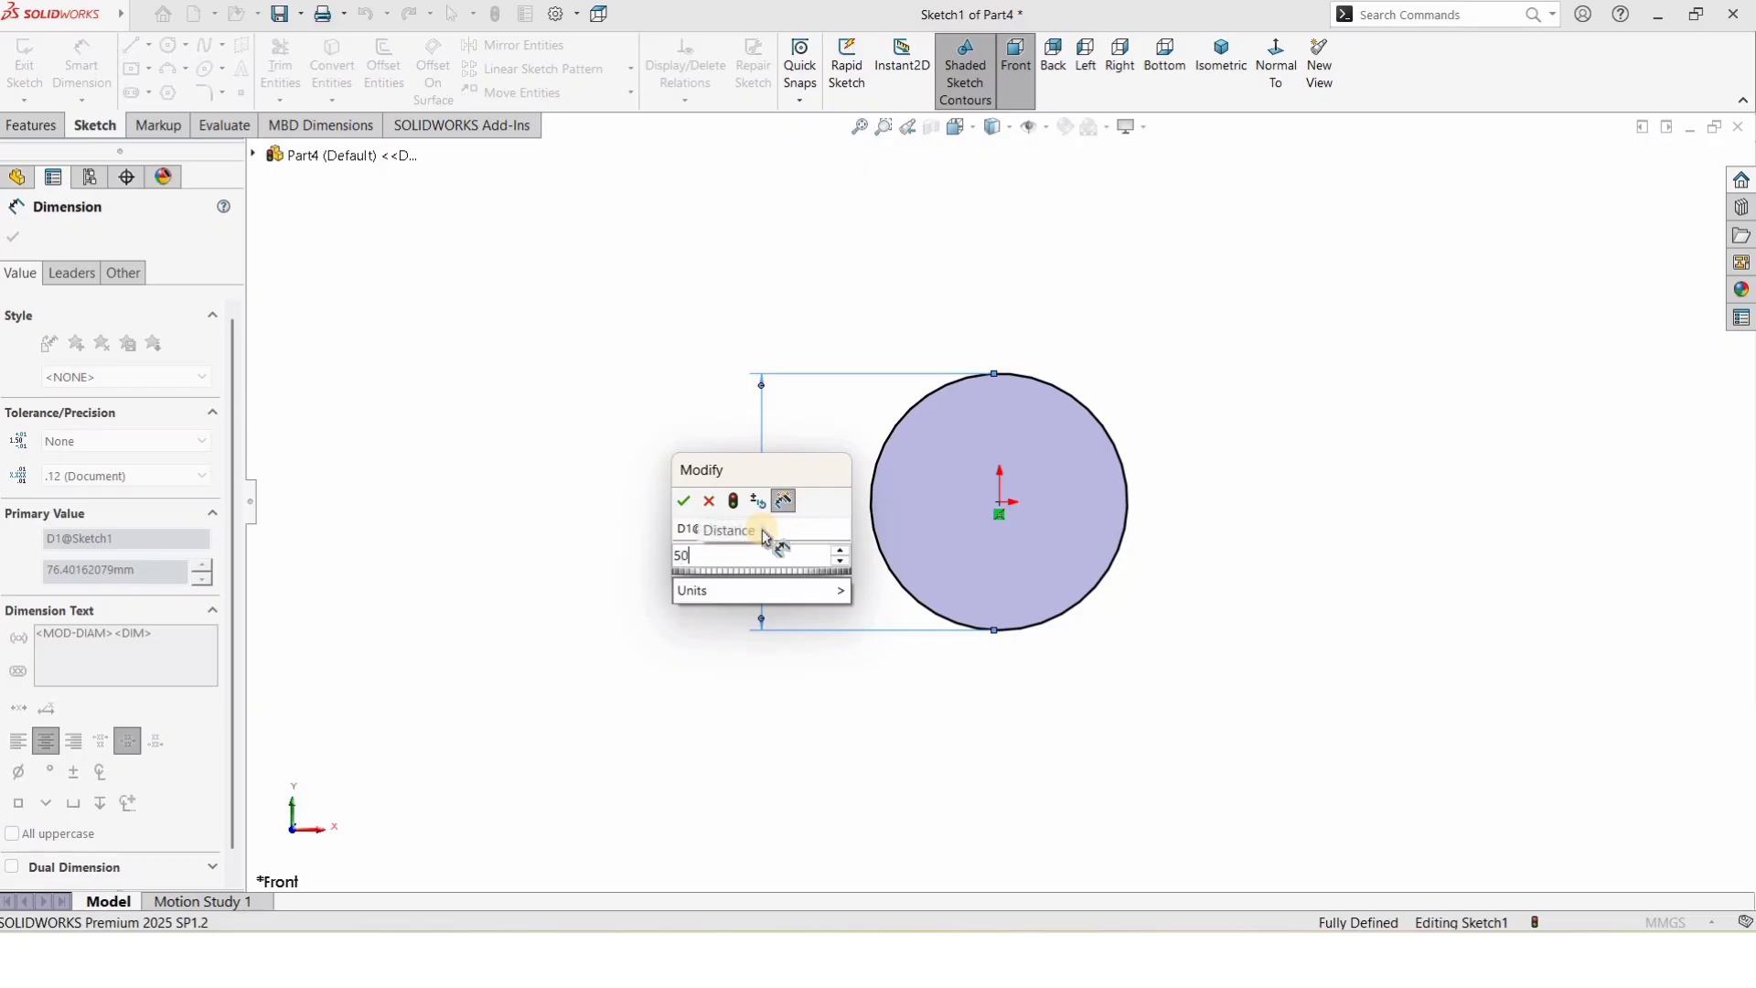
key("Return")
left_click(692, 545)
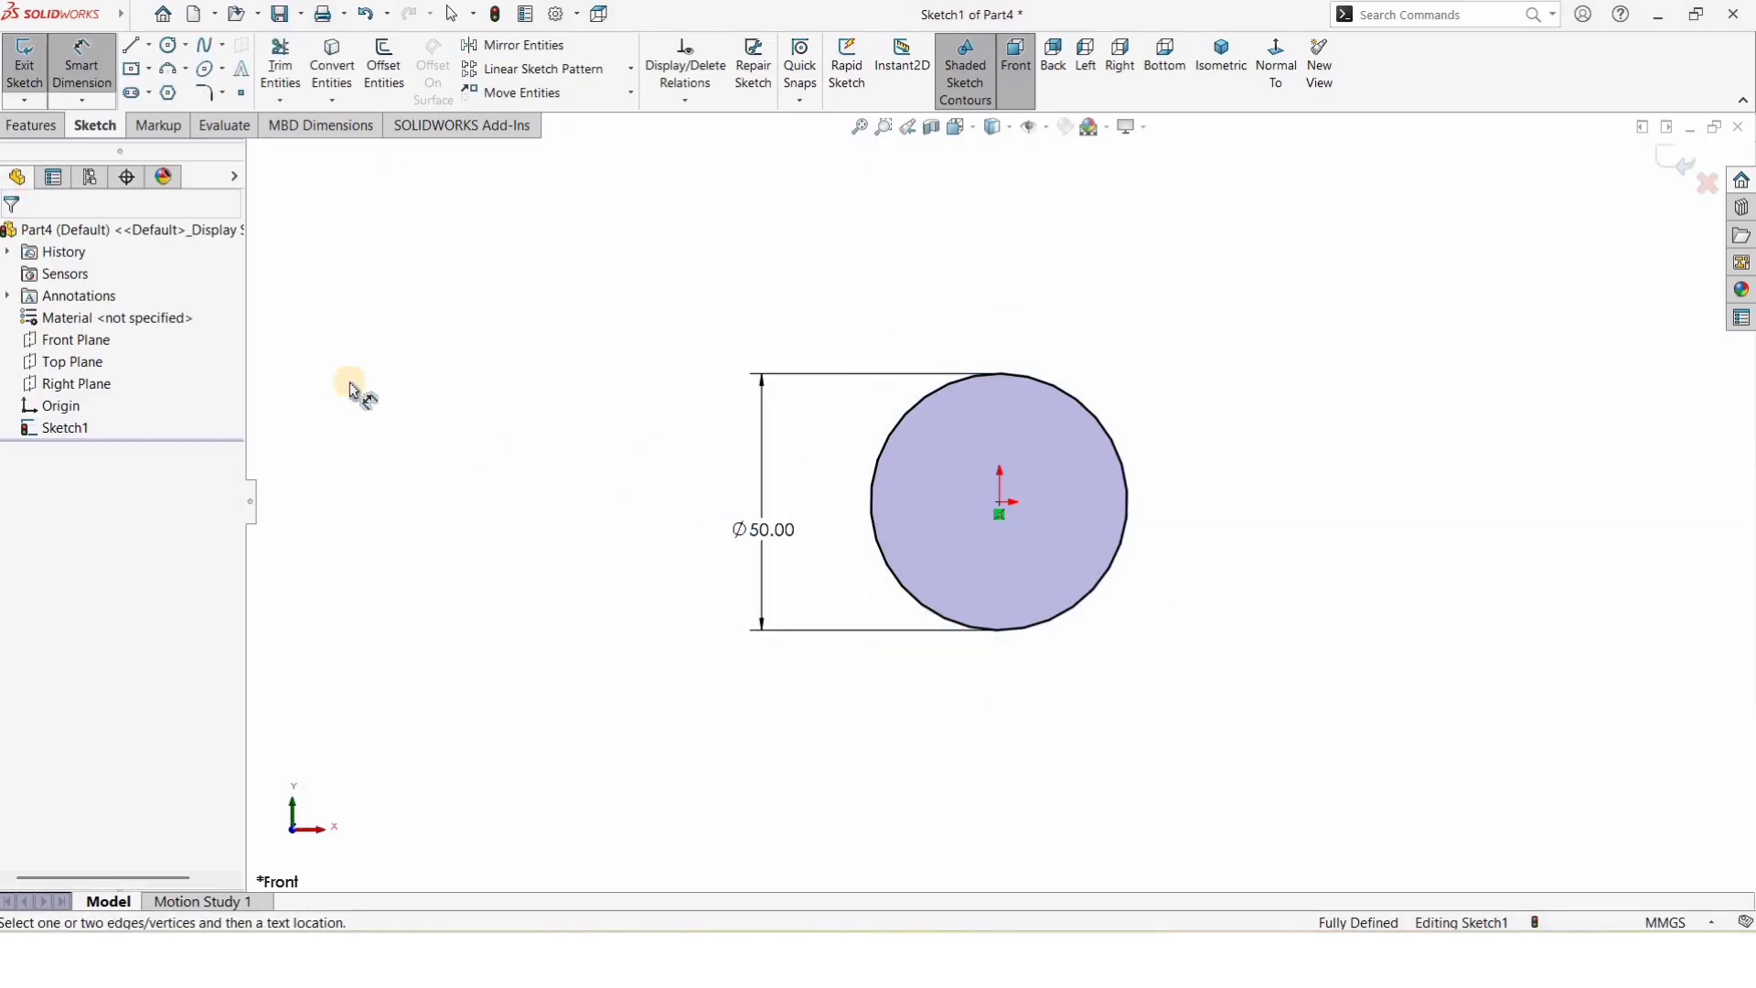
Step: Extrude the circle as a blind boss to a depth of 101 mm
left_click(32, 125)
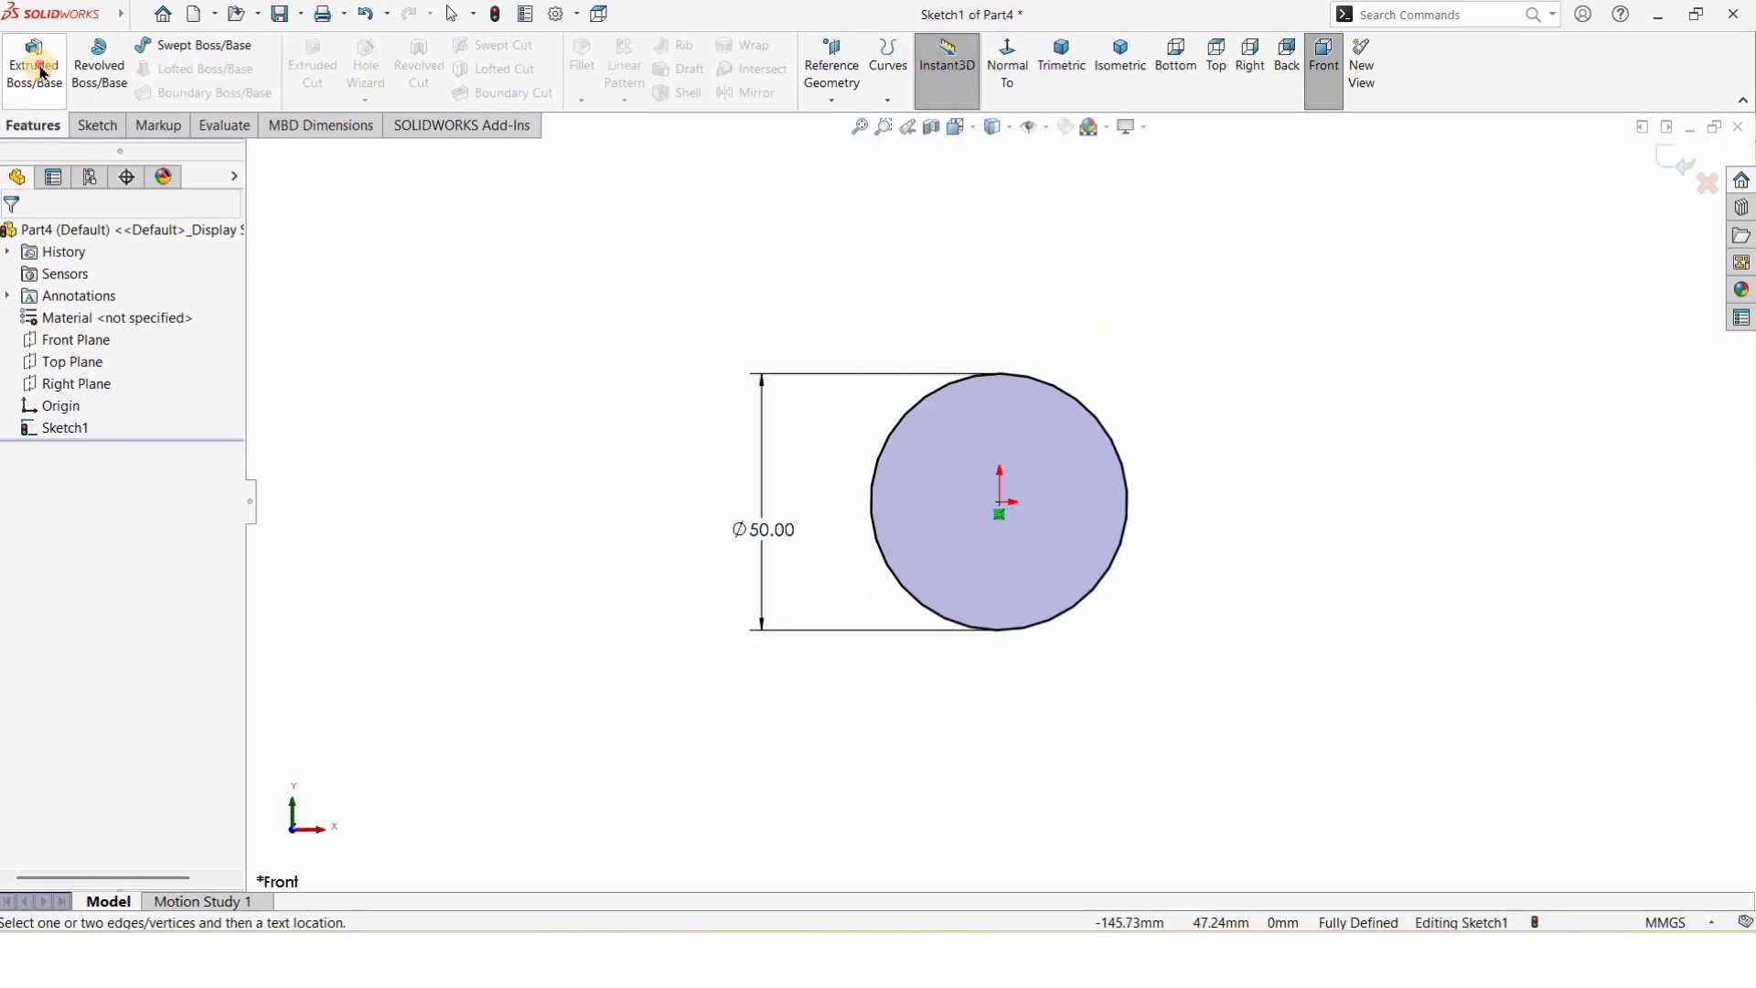
left_click(37, 66)
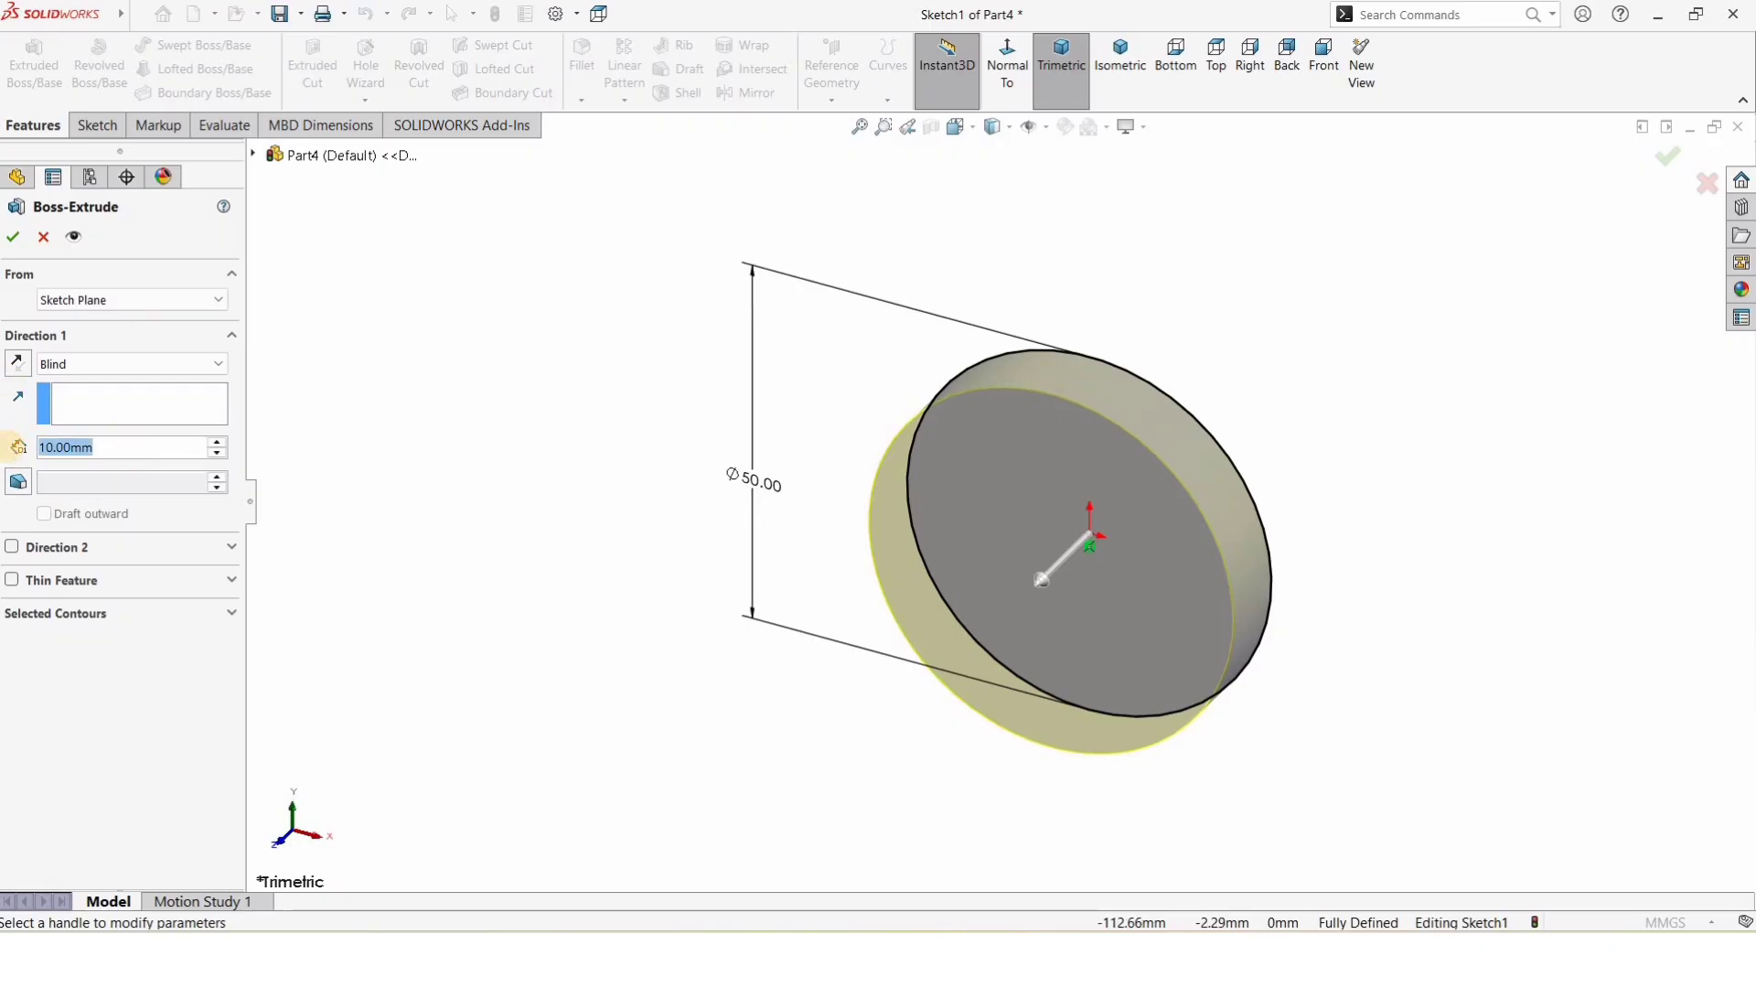
type("101")
key("Return")
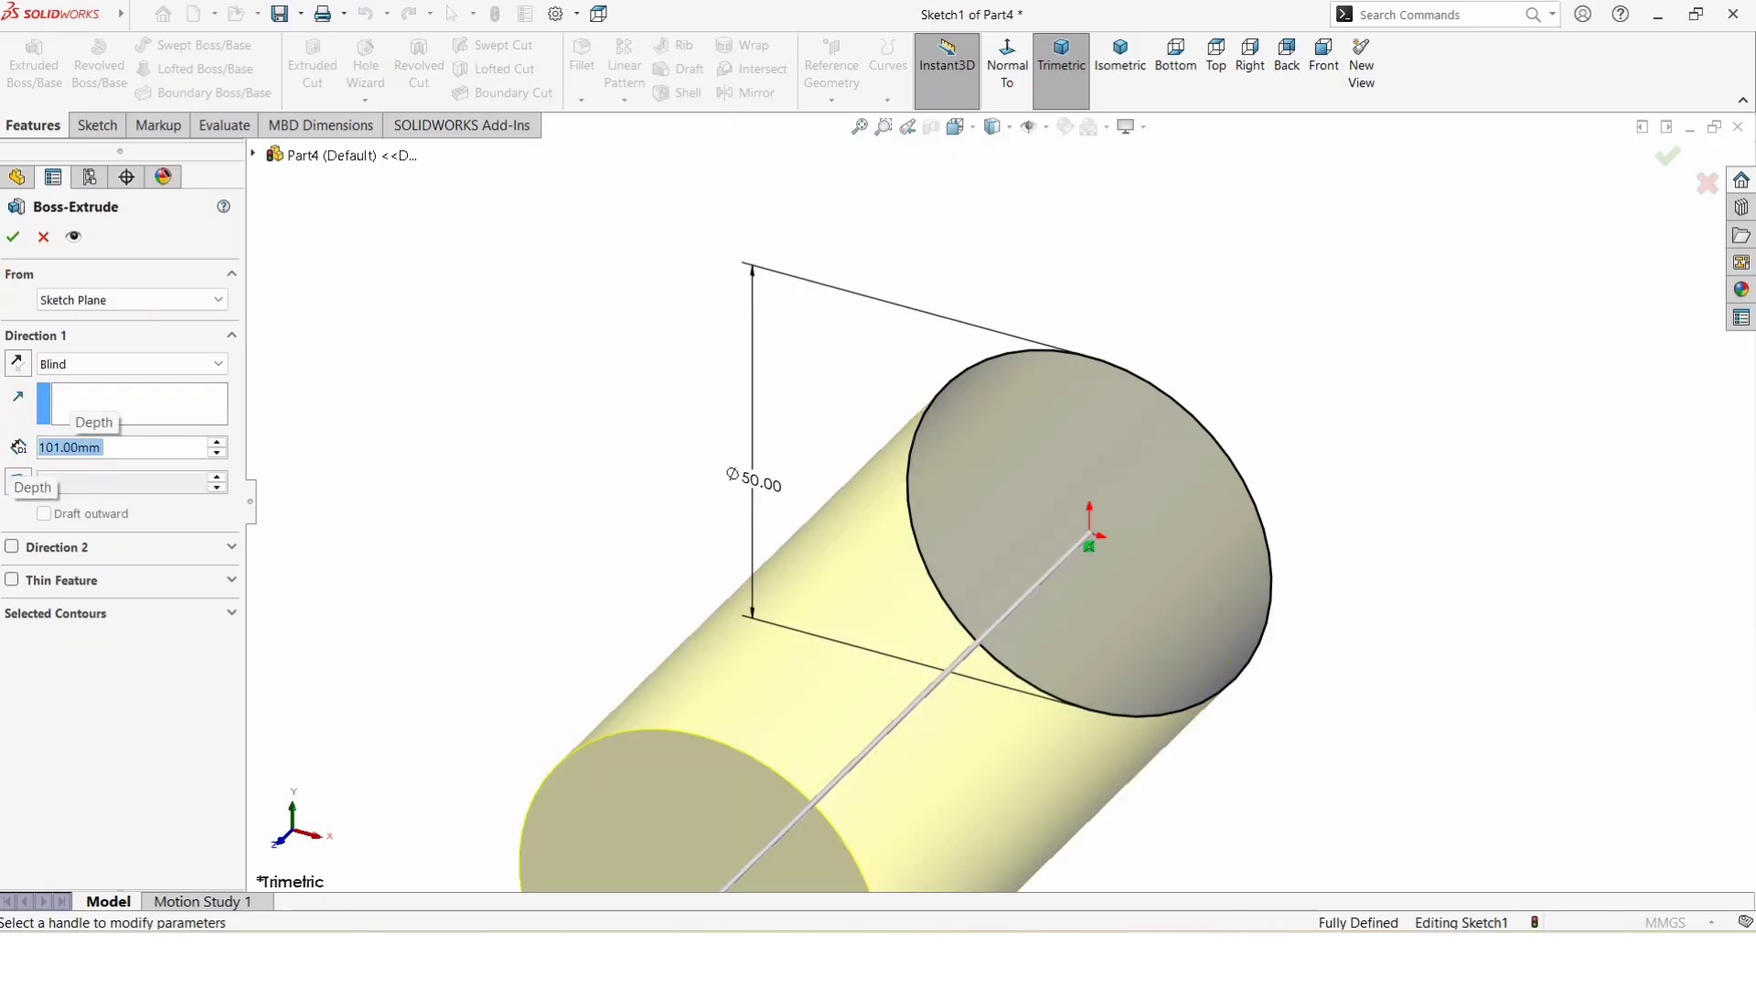
key("Return")
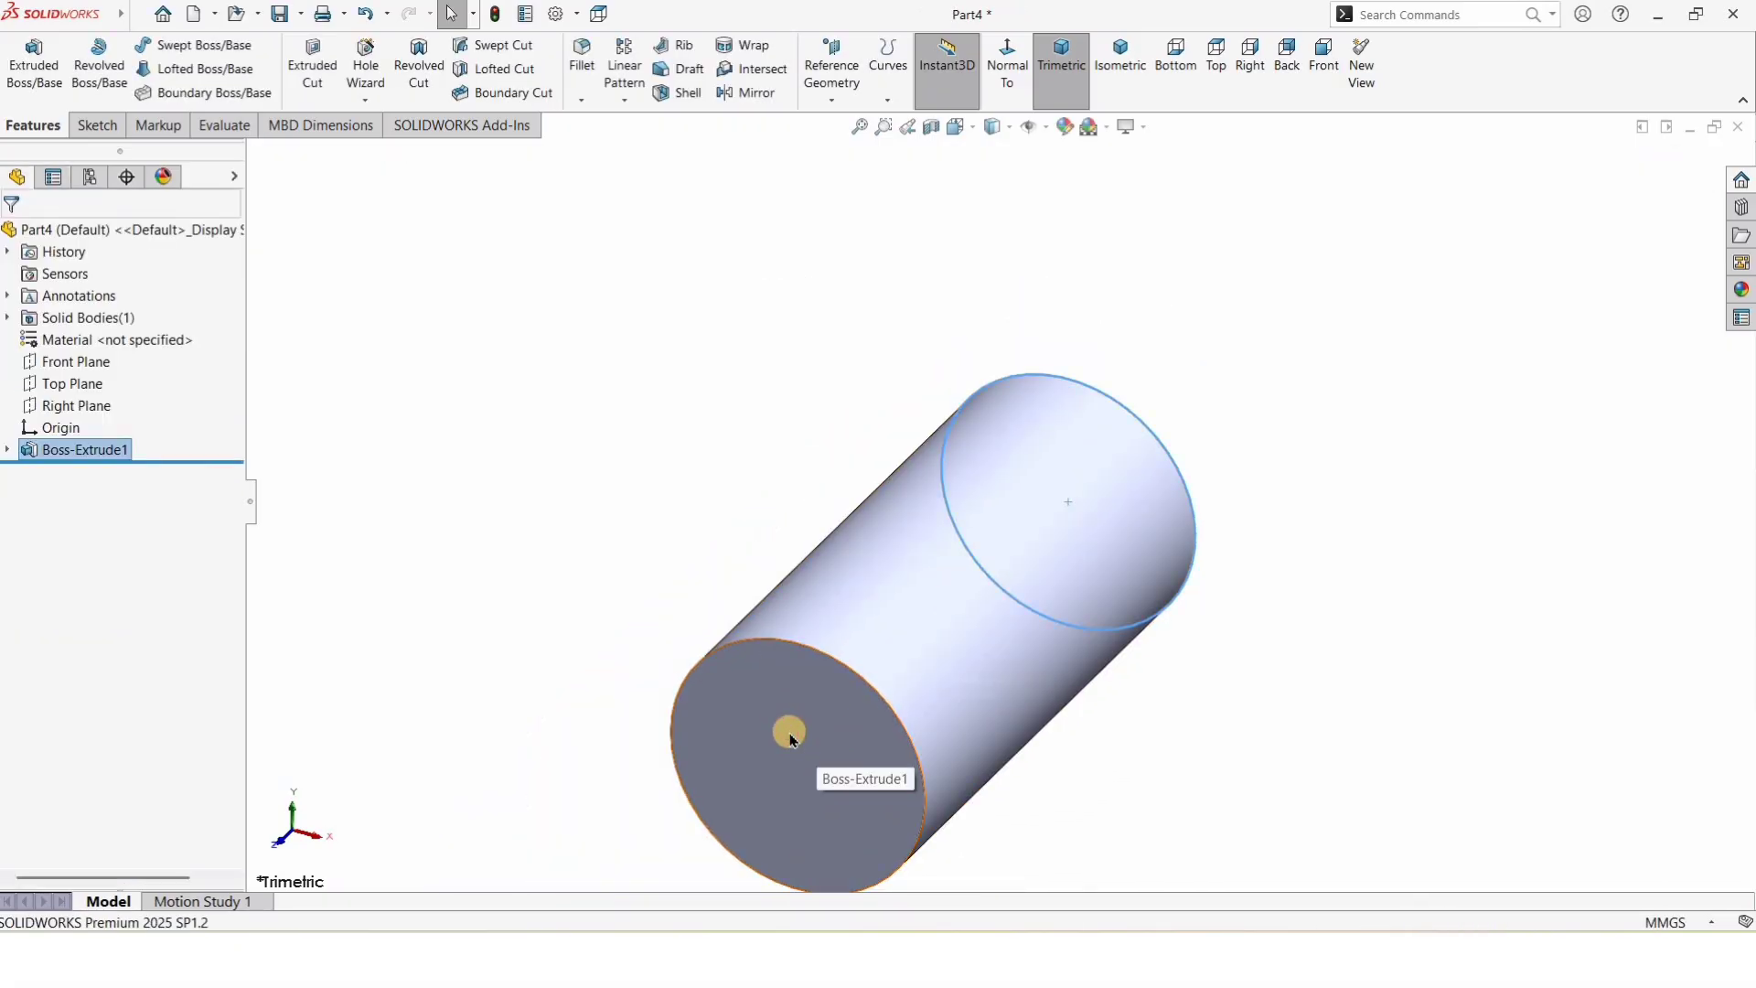
Step: Start a sketch on the cylinder's front end face and draw an origin-centred circle about 73 mm in diameter, larger than the cylinder
left_click(792, 739)
left_click(876, 677)
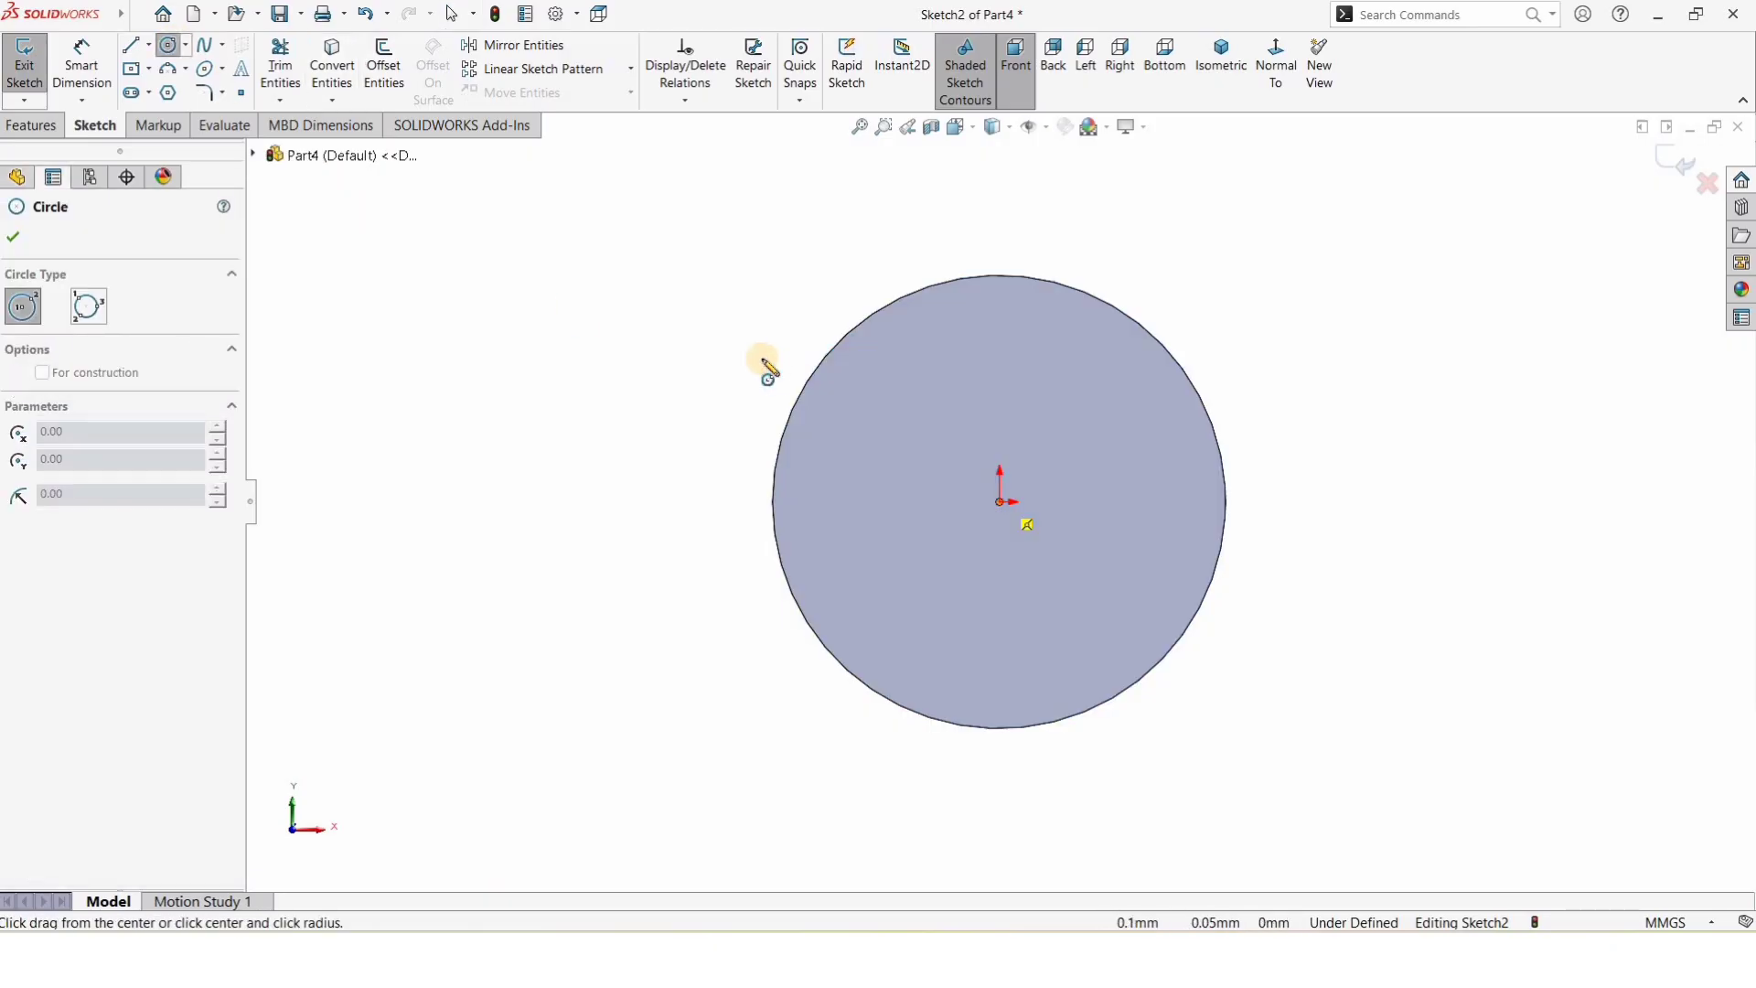
left_click(713, 342)
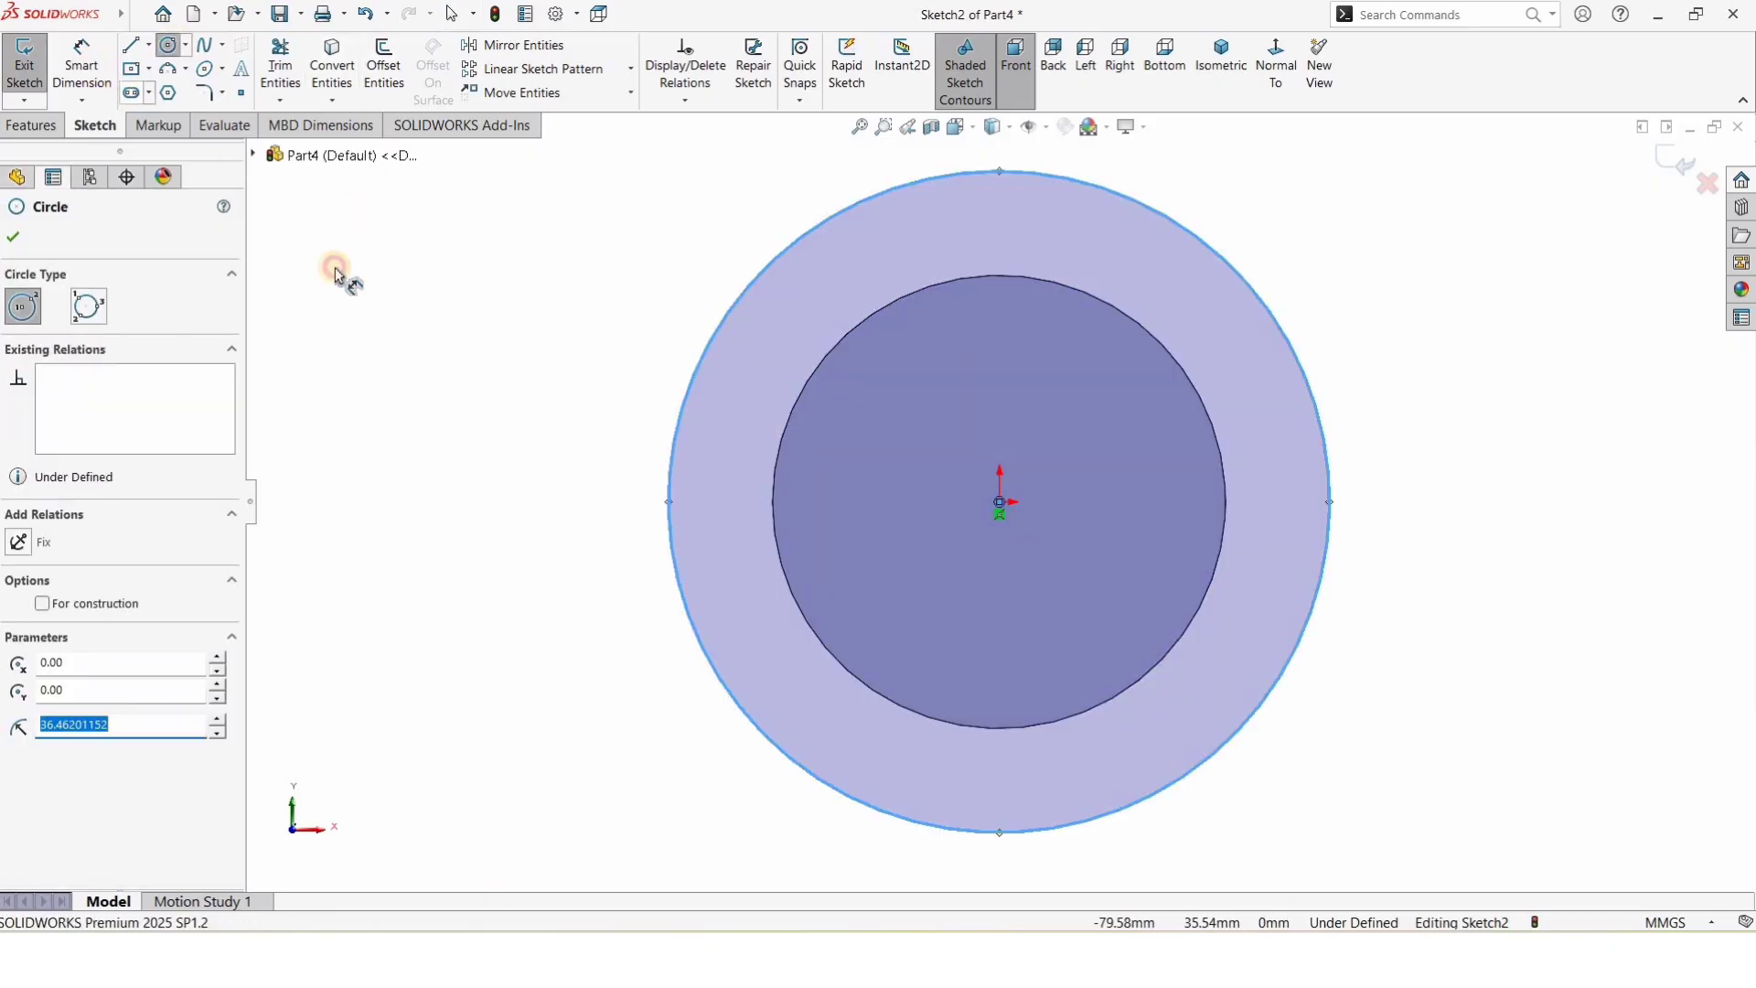
Step: Dimension the new circle's diameter to 100 mm, place the dimension clear of the circle and finish dimensioning
left_click(677, 448)
left_click(588, 460)
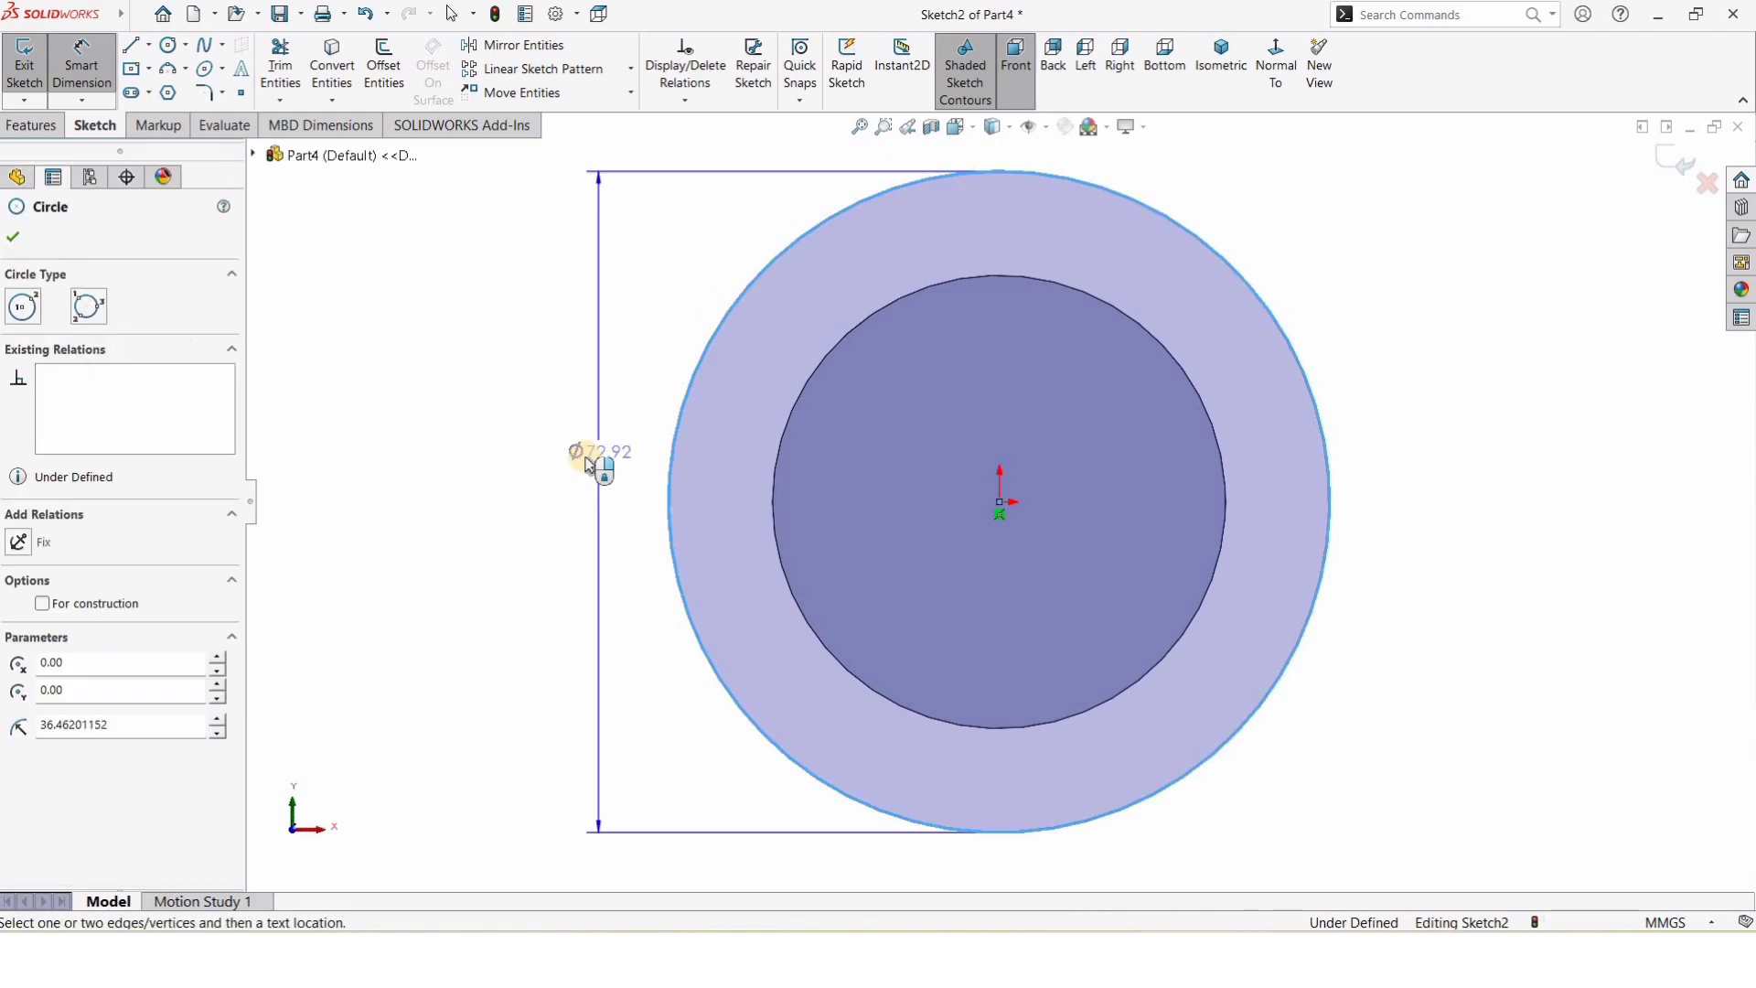
type("100")
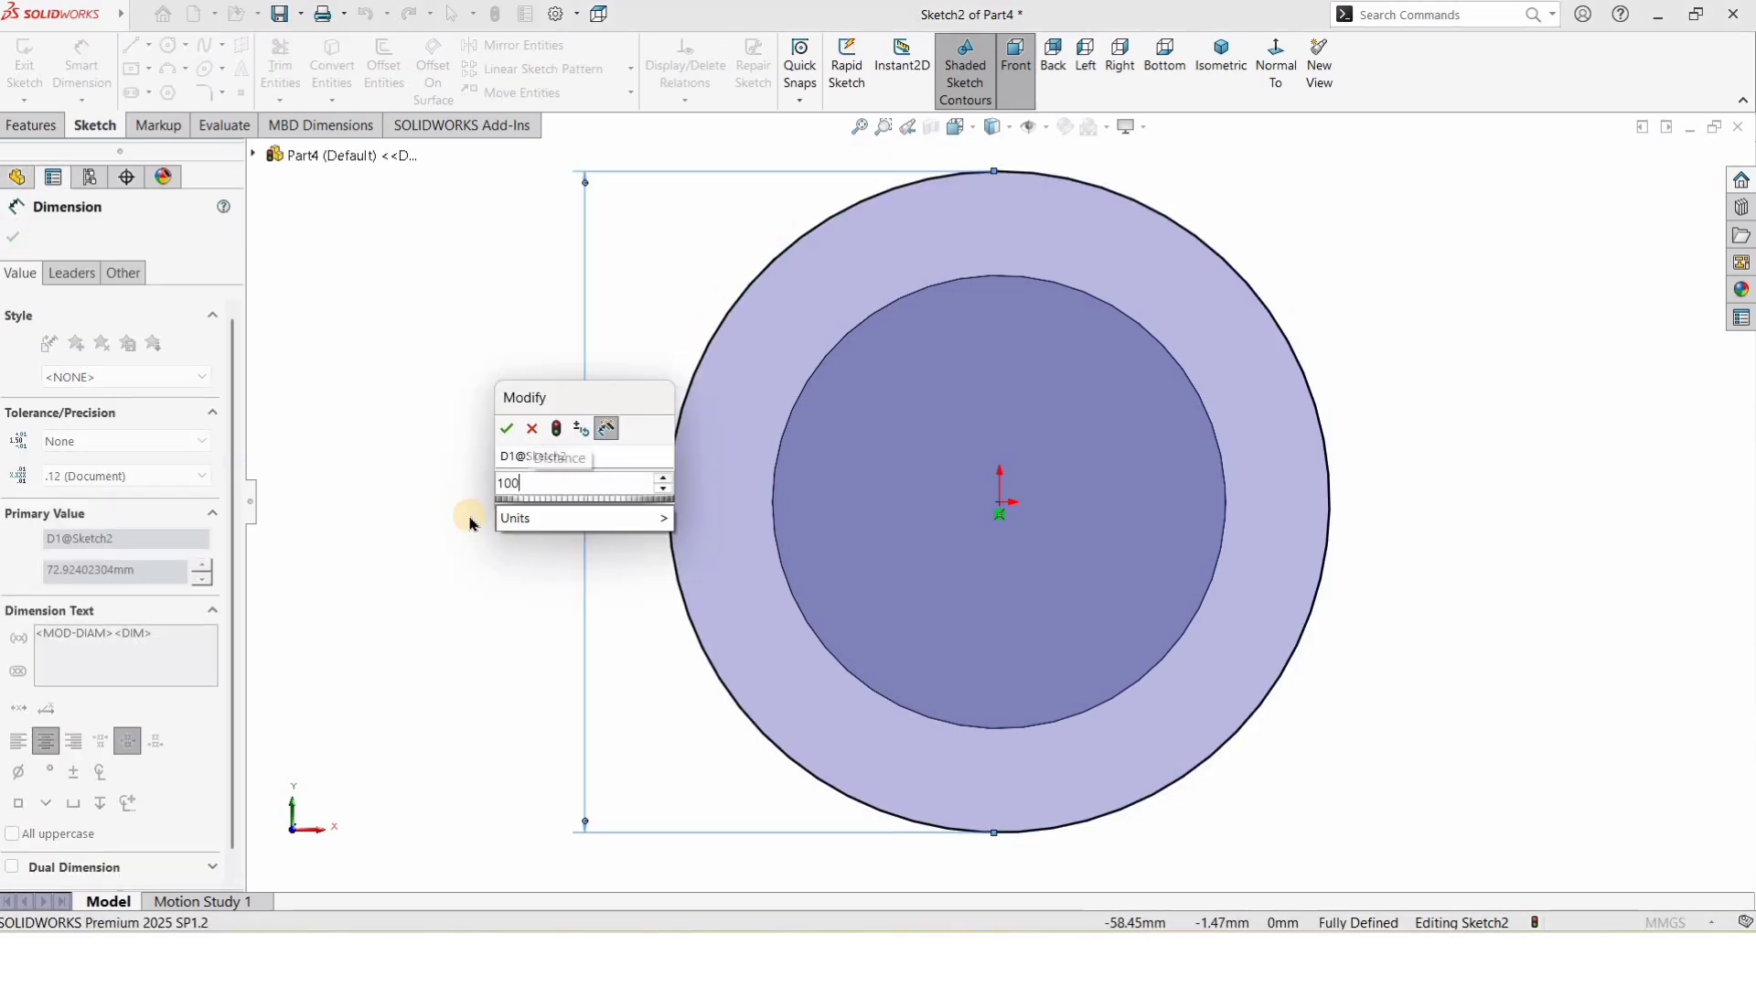
key("Return")
left_click_drag(580, 439, 420, 445)
key("f")
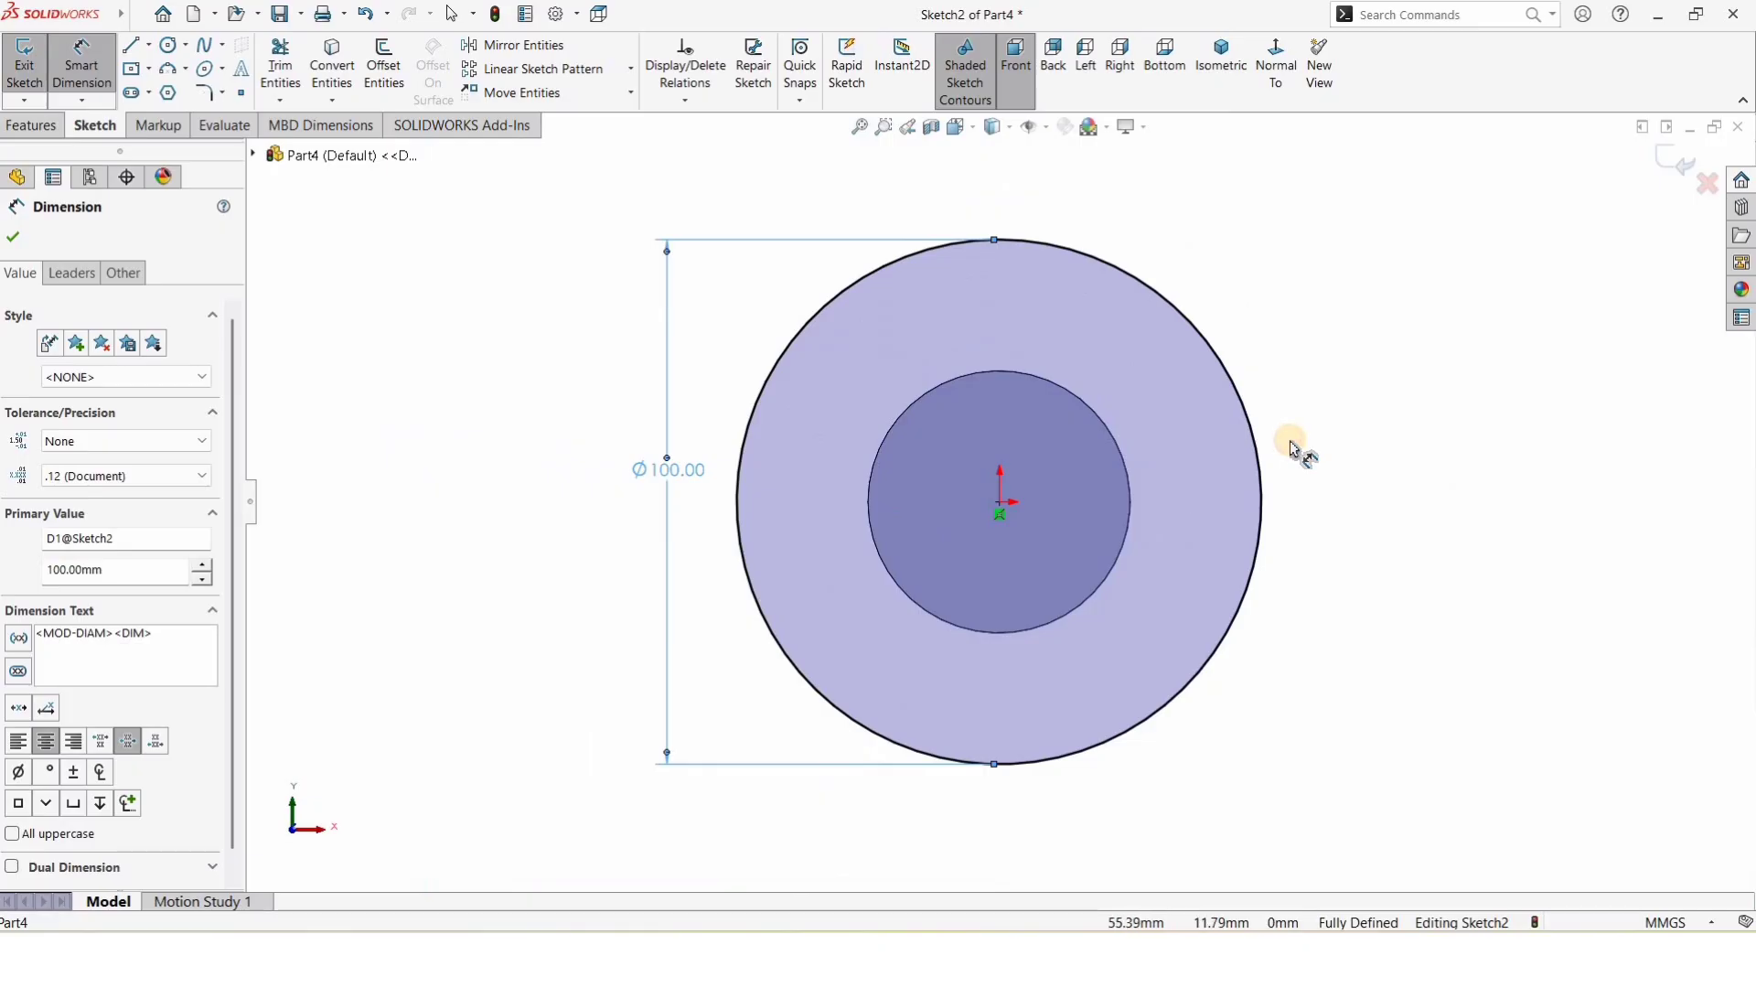
key("Escape")
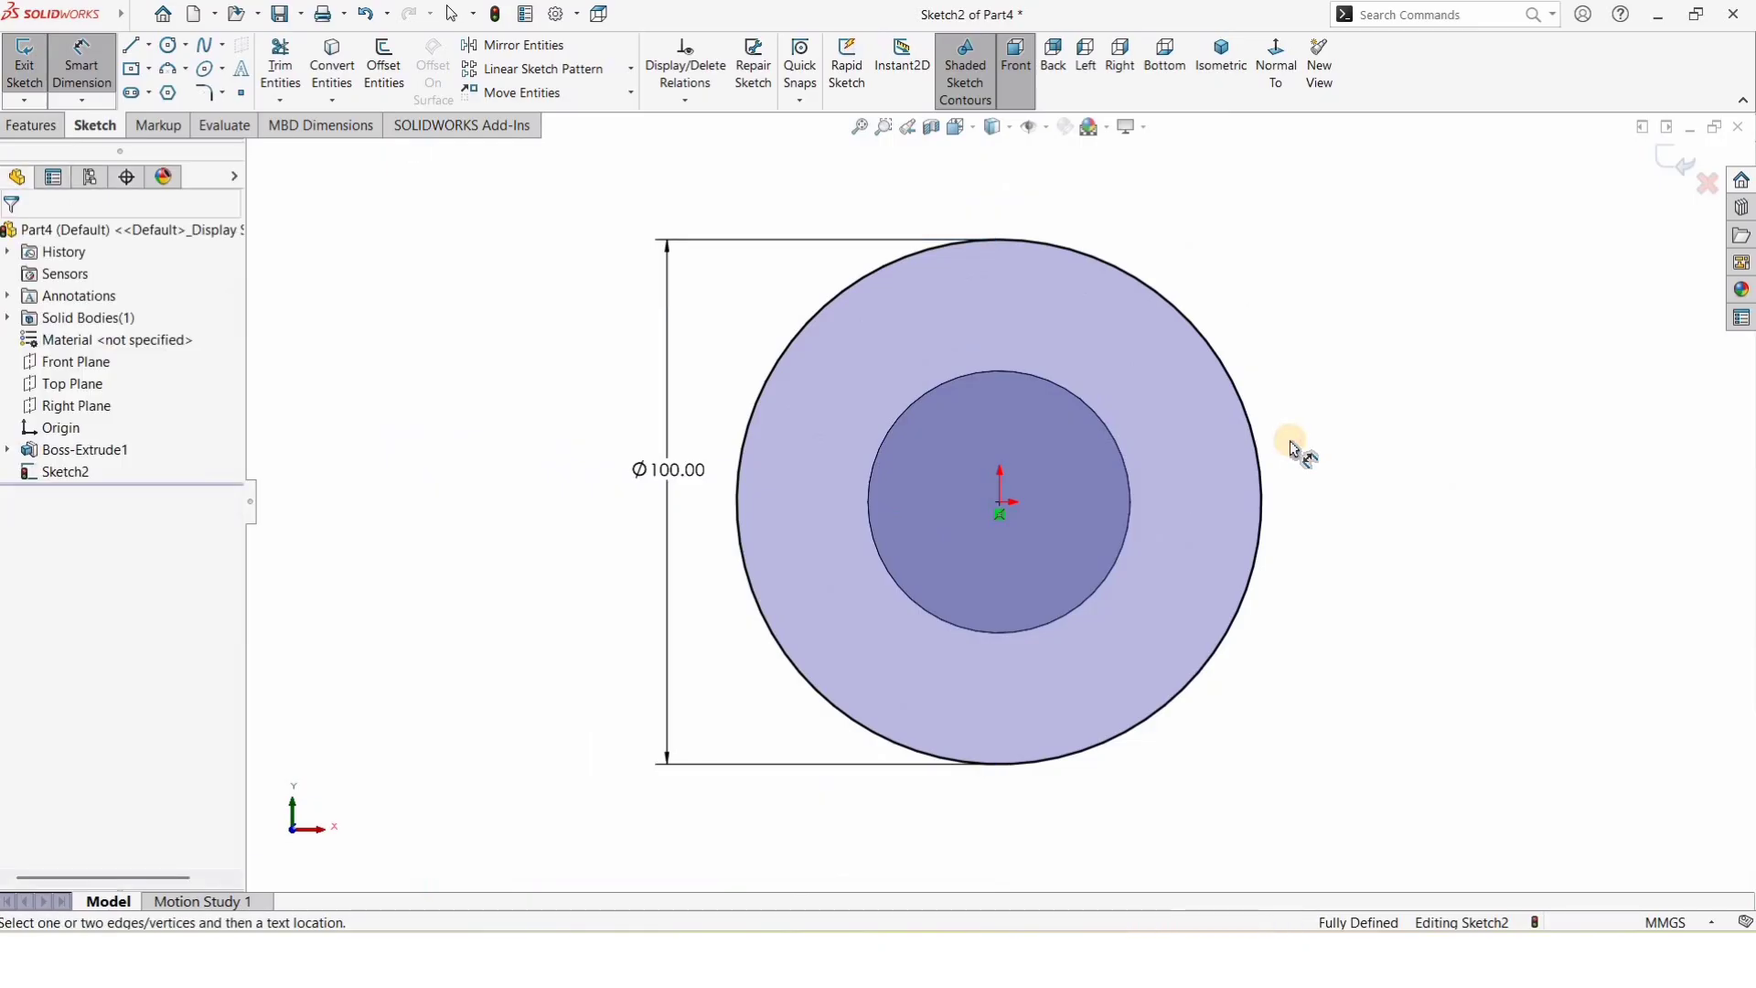
Step: Extrude the large circle 30 mm as a blind boss merged with the cylinder to form a flange
left_click(33, 127)
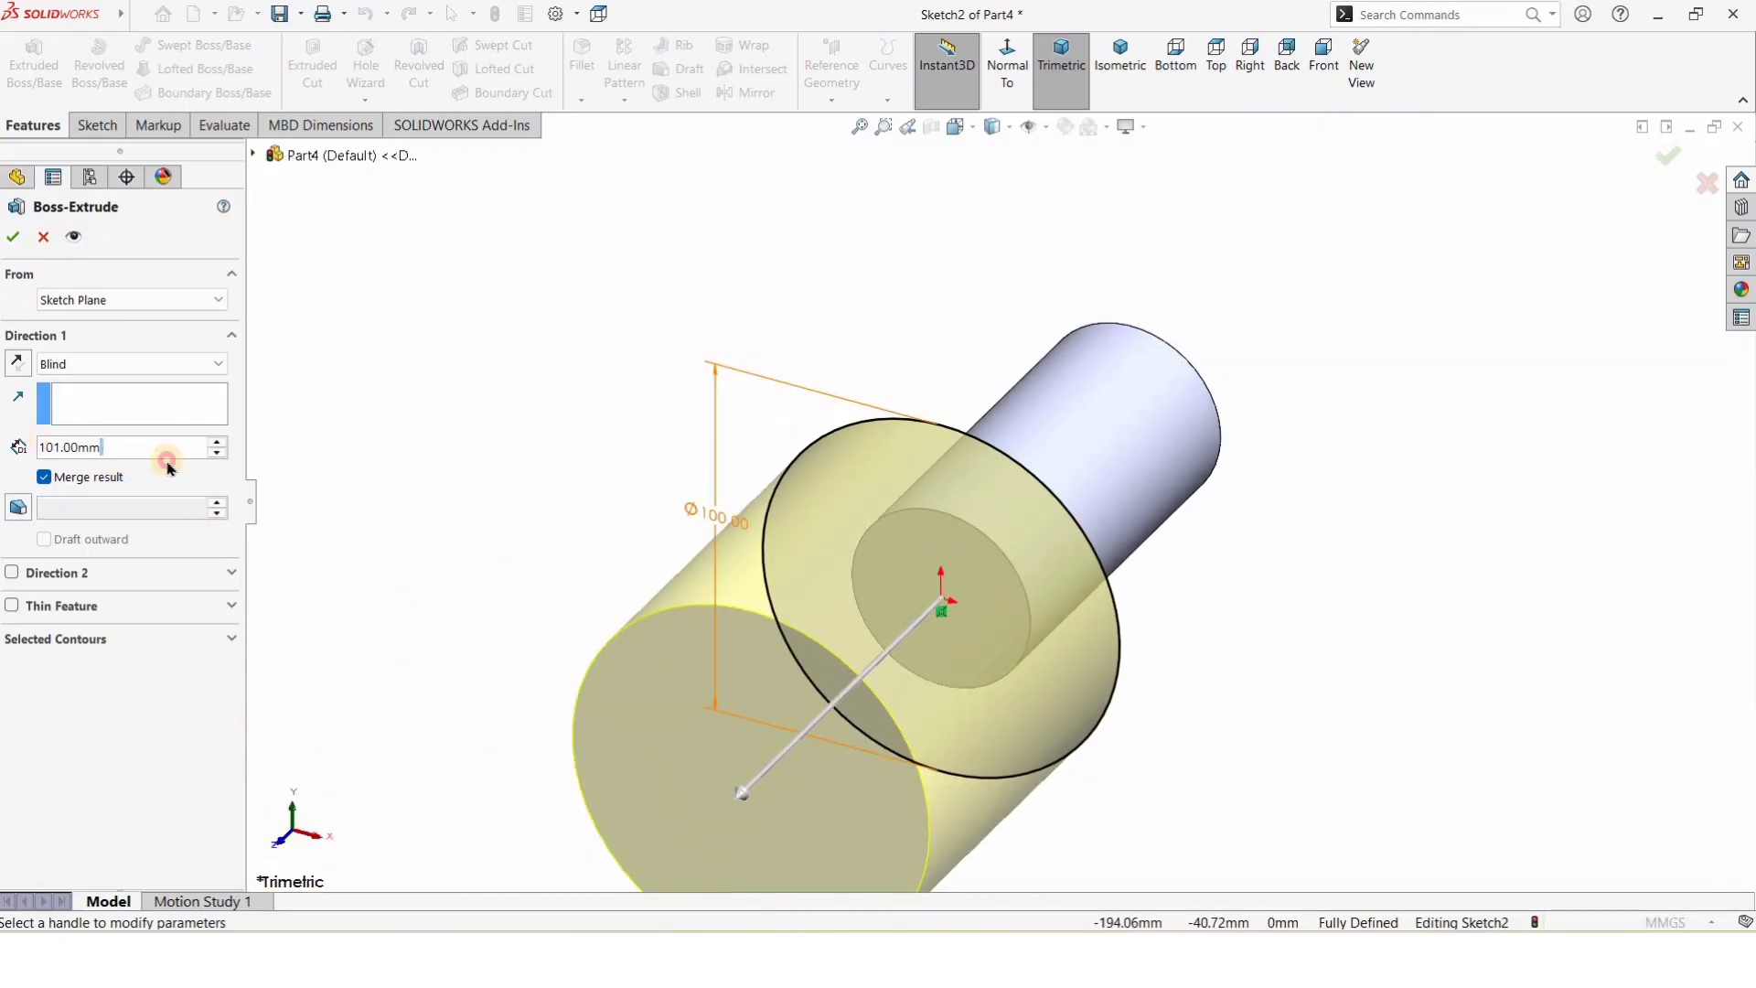
type("30")
key("Return")
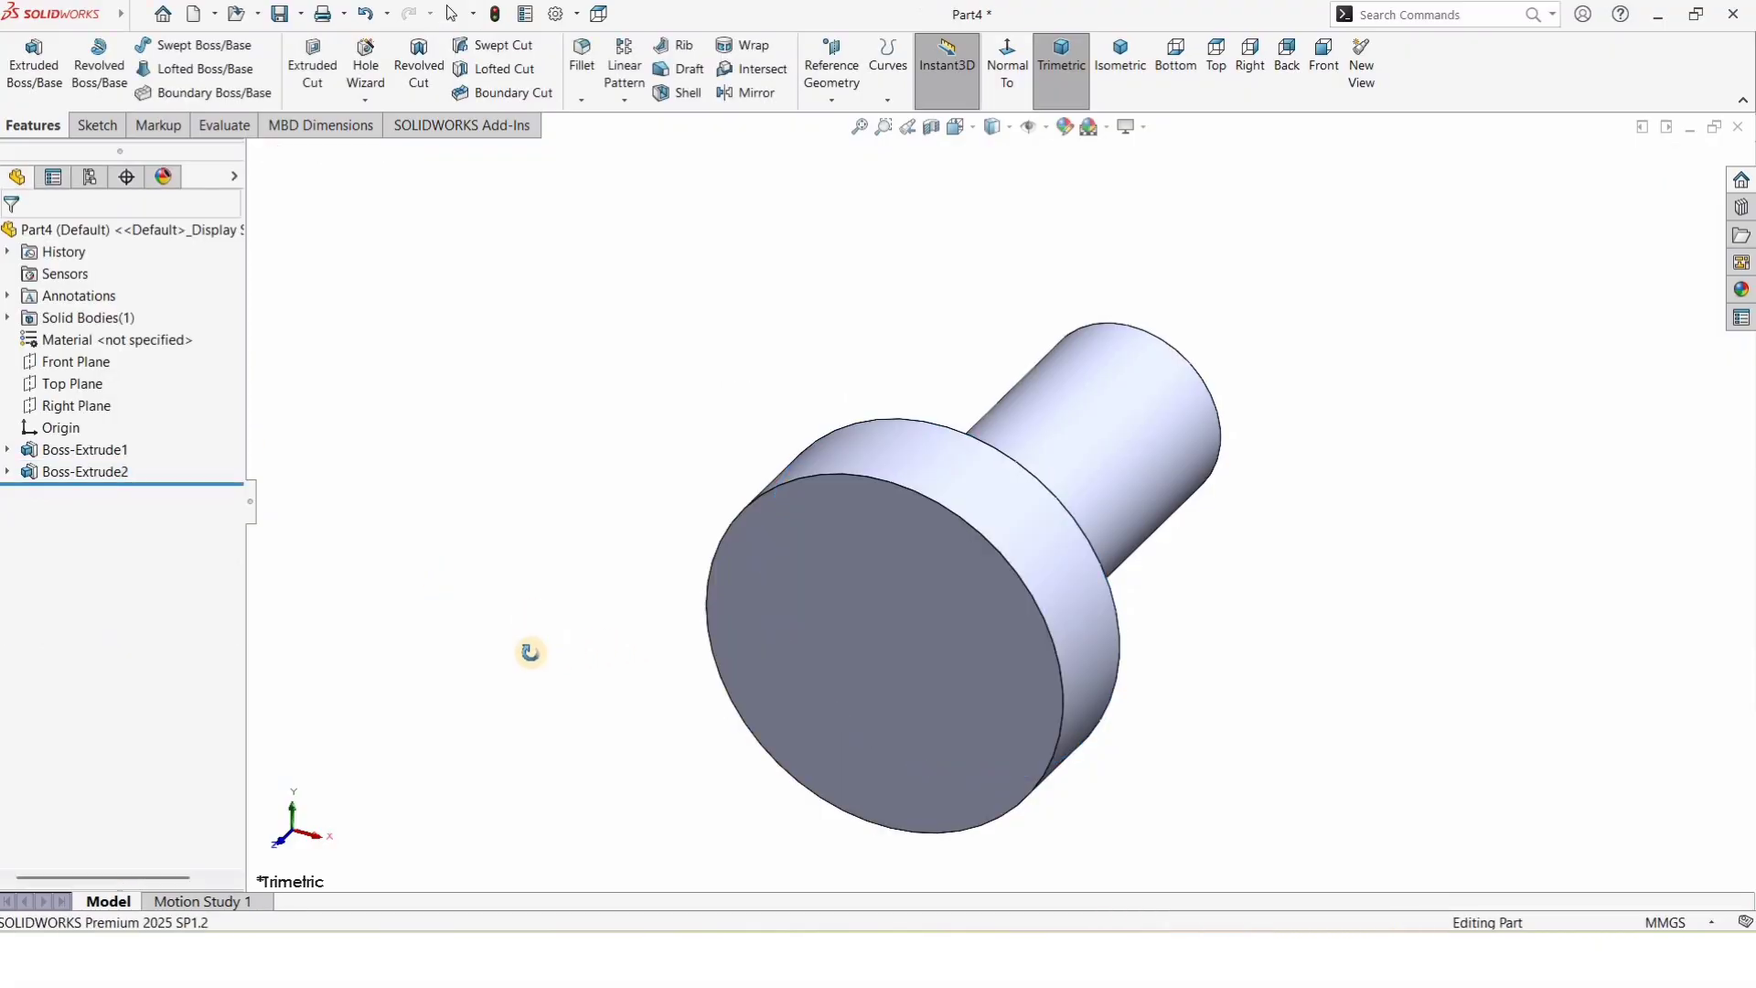
Step: Compare how the reference planes cut through the part and open a new sketch on the Top Plane
middle_click_drag(528, 650, 1106, 451)
scroll(1106, 439, "up", 3)
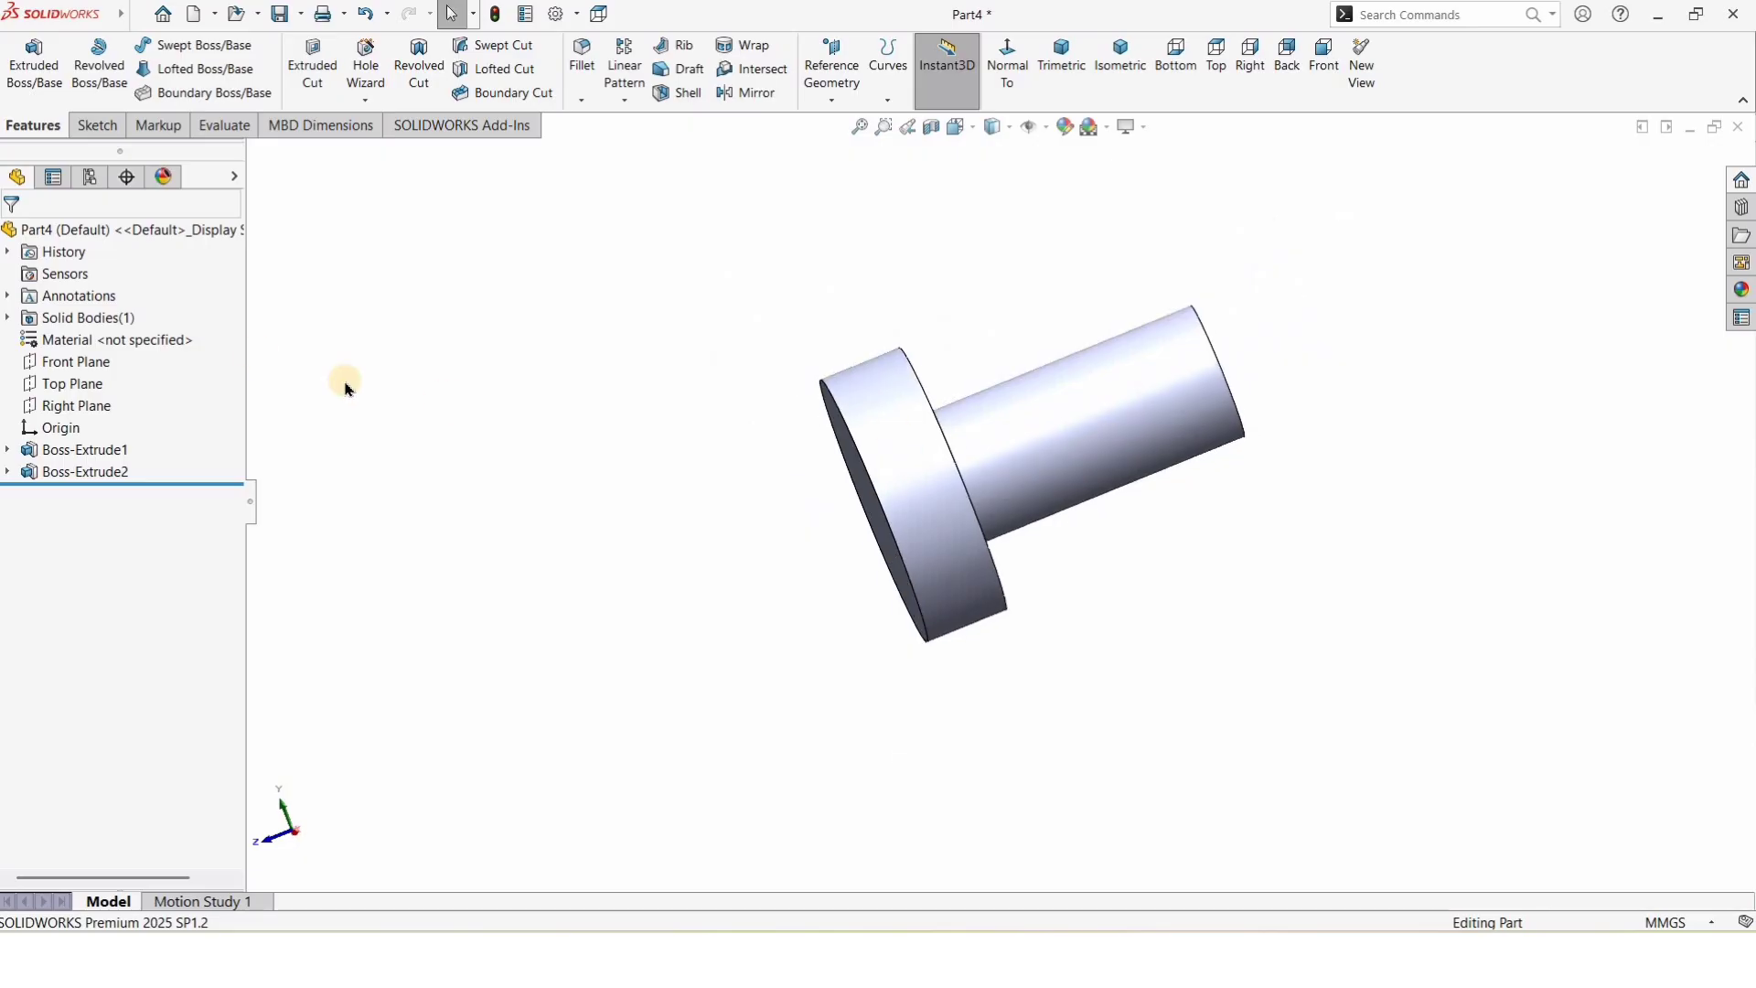
left_click(83, 366)
left_click(77, 391)
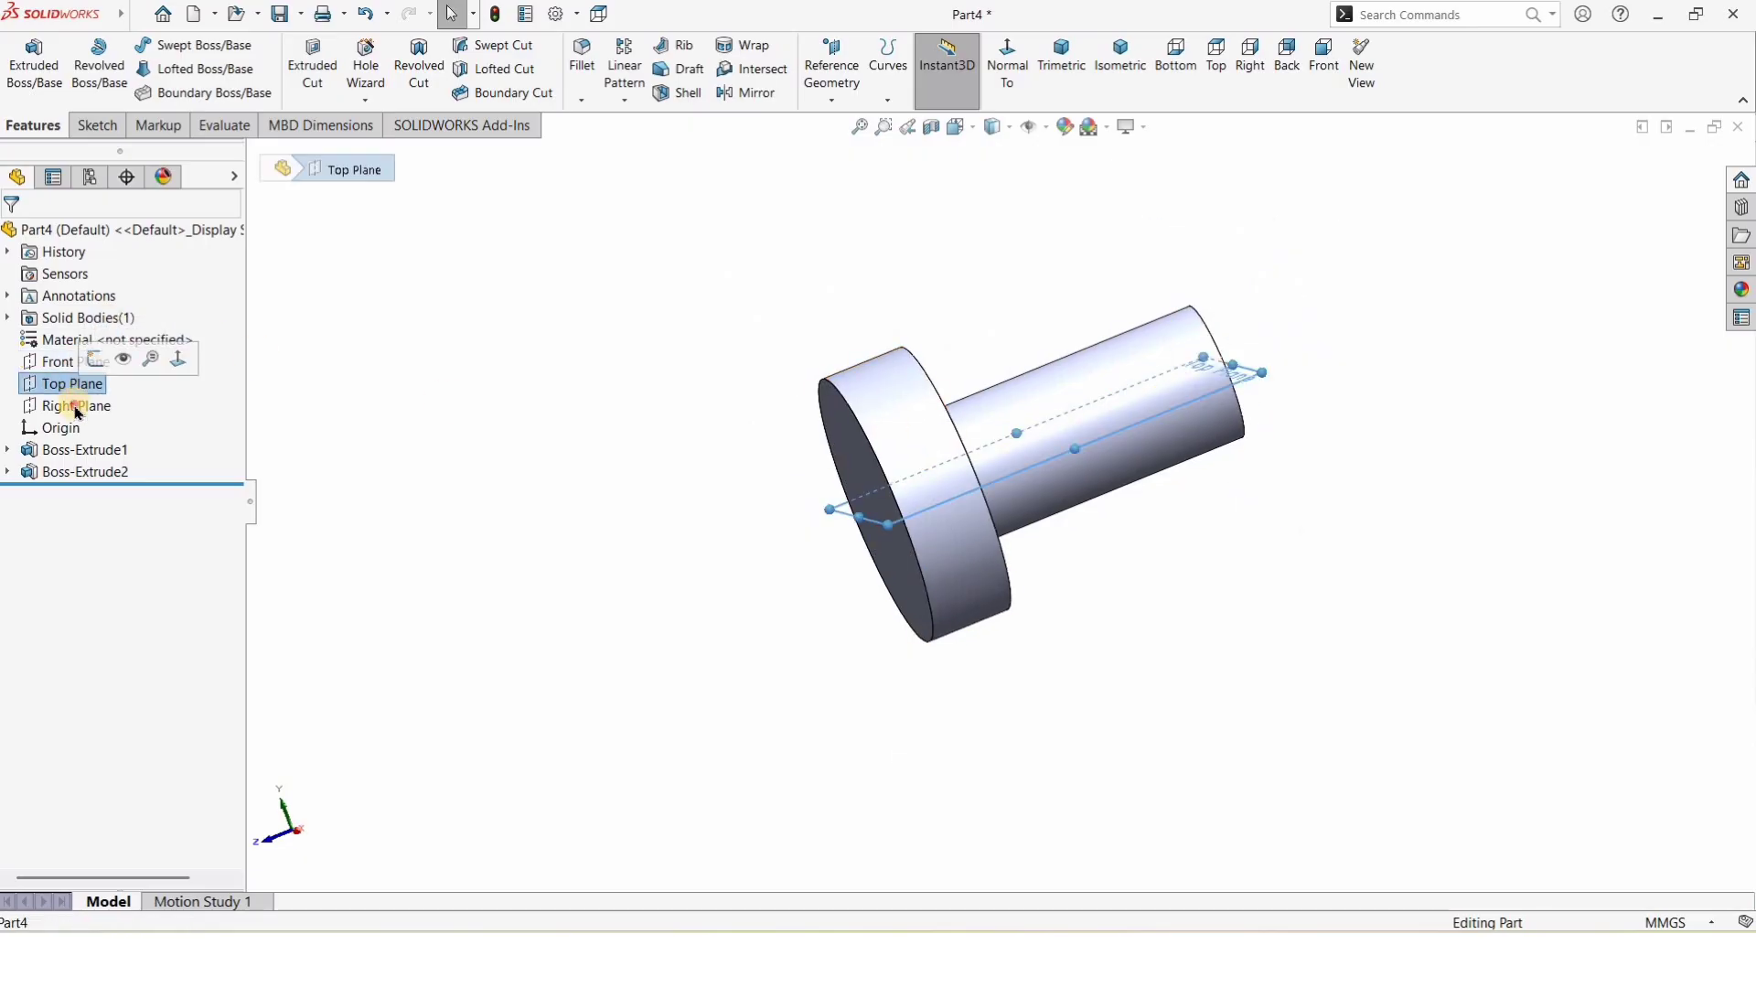
left_click(78, 410)
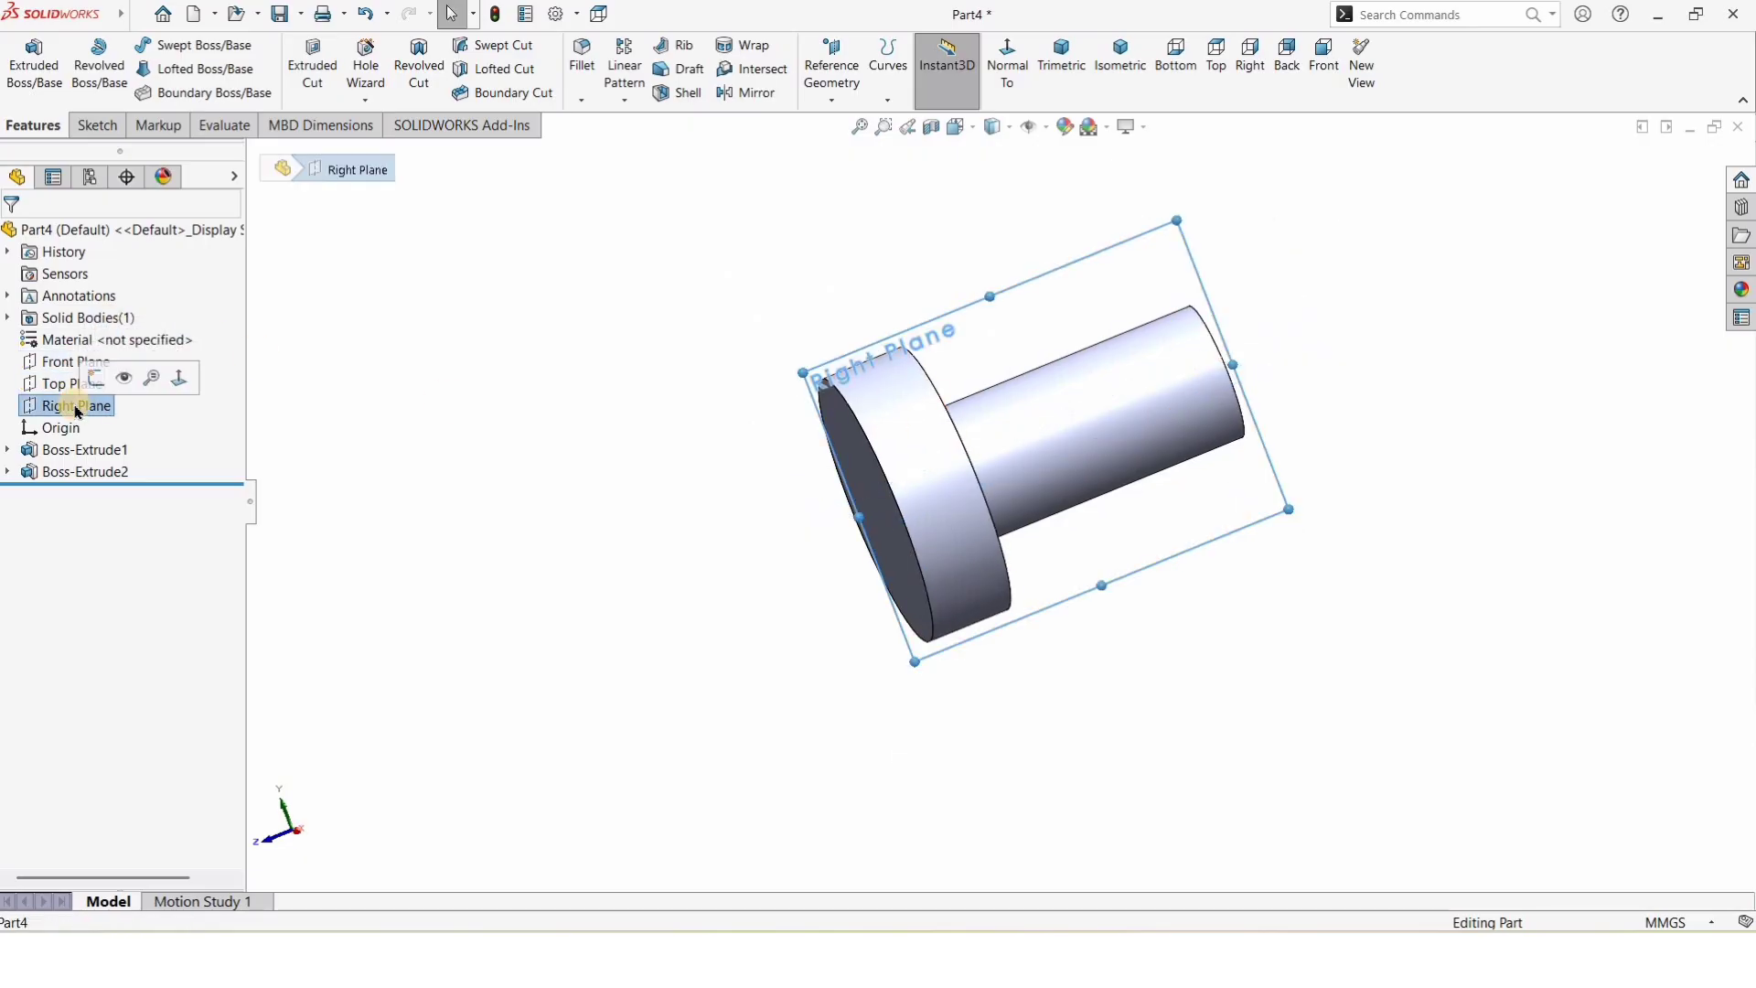
left_click(947, 503)
middle_click_drag(1154, 442, 755, 494)
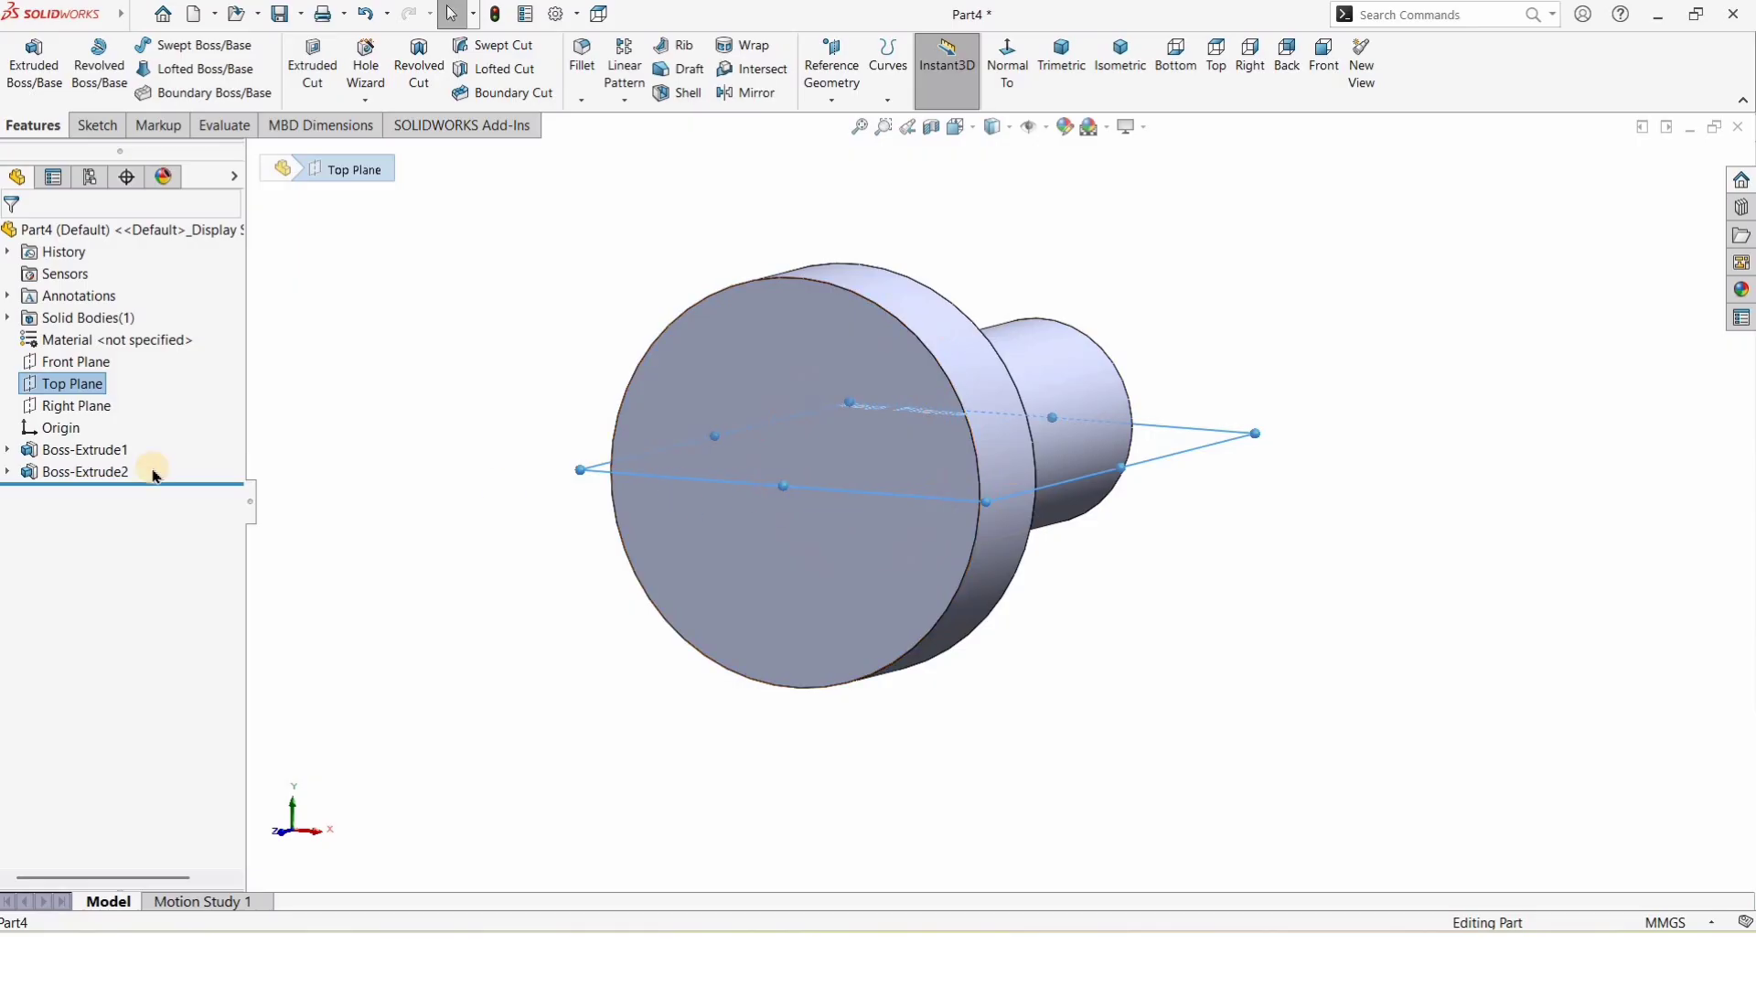
left_click(59, 385)
right_click(64, 384)
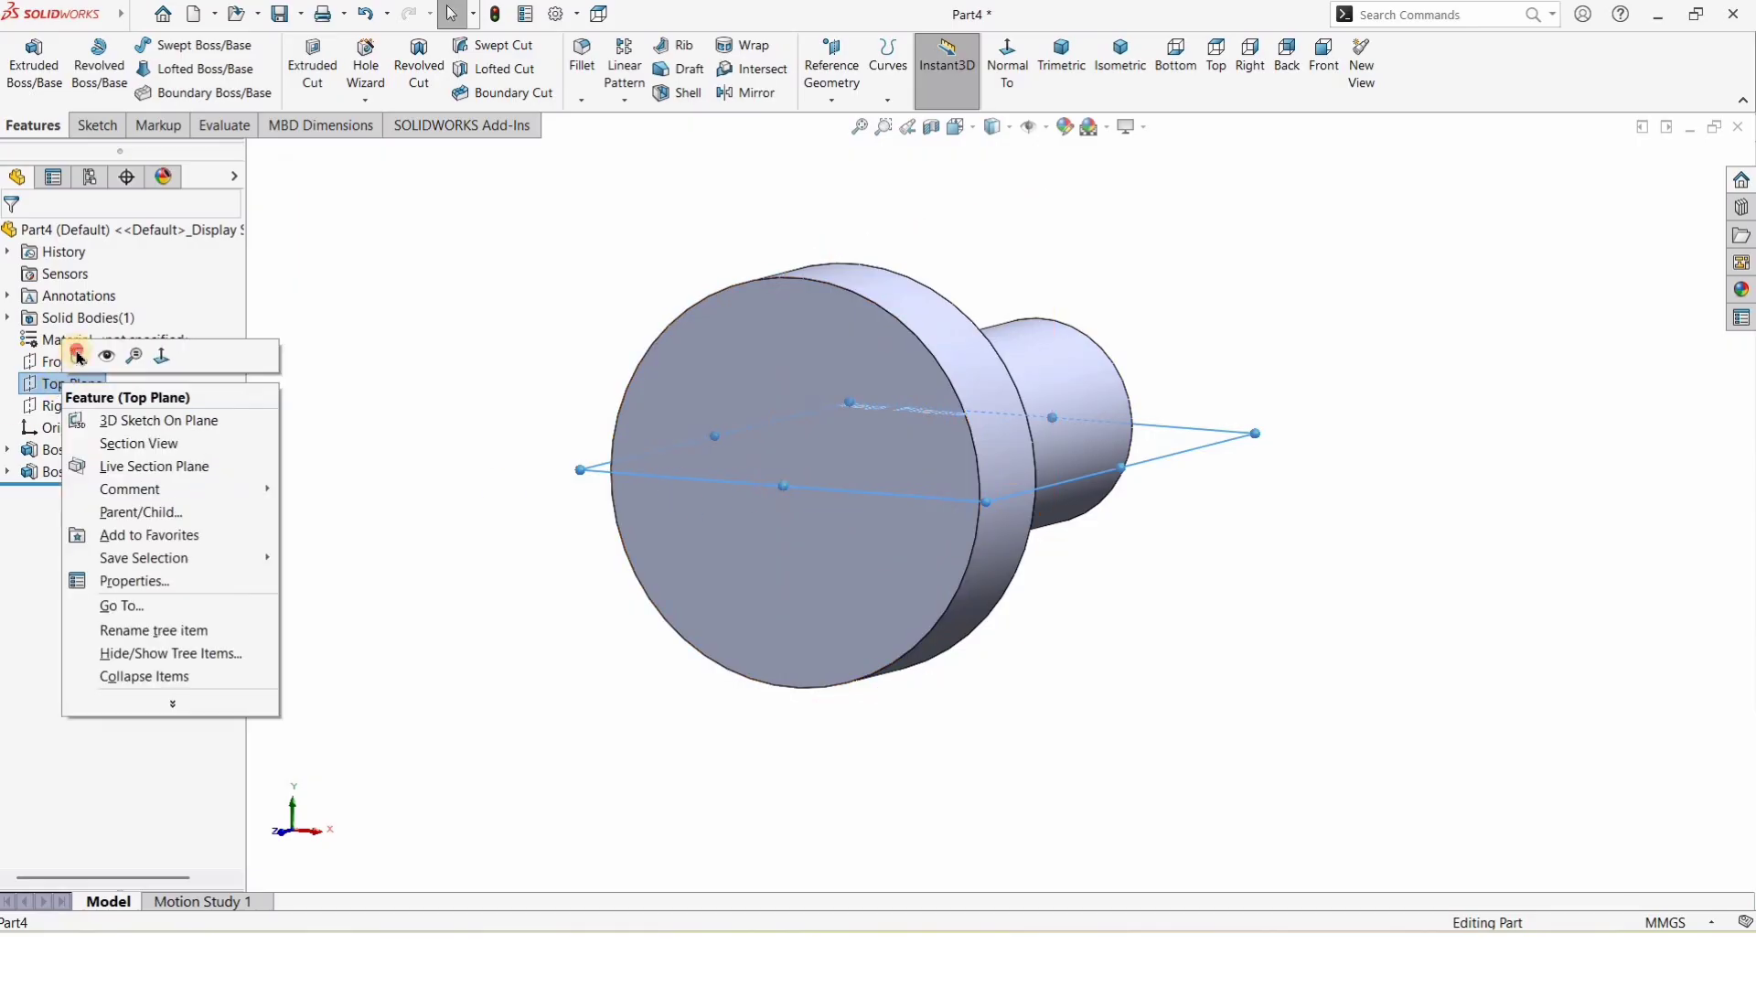
left_click(78, 355)
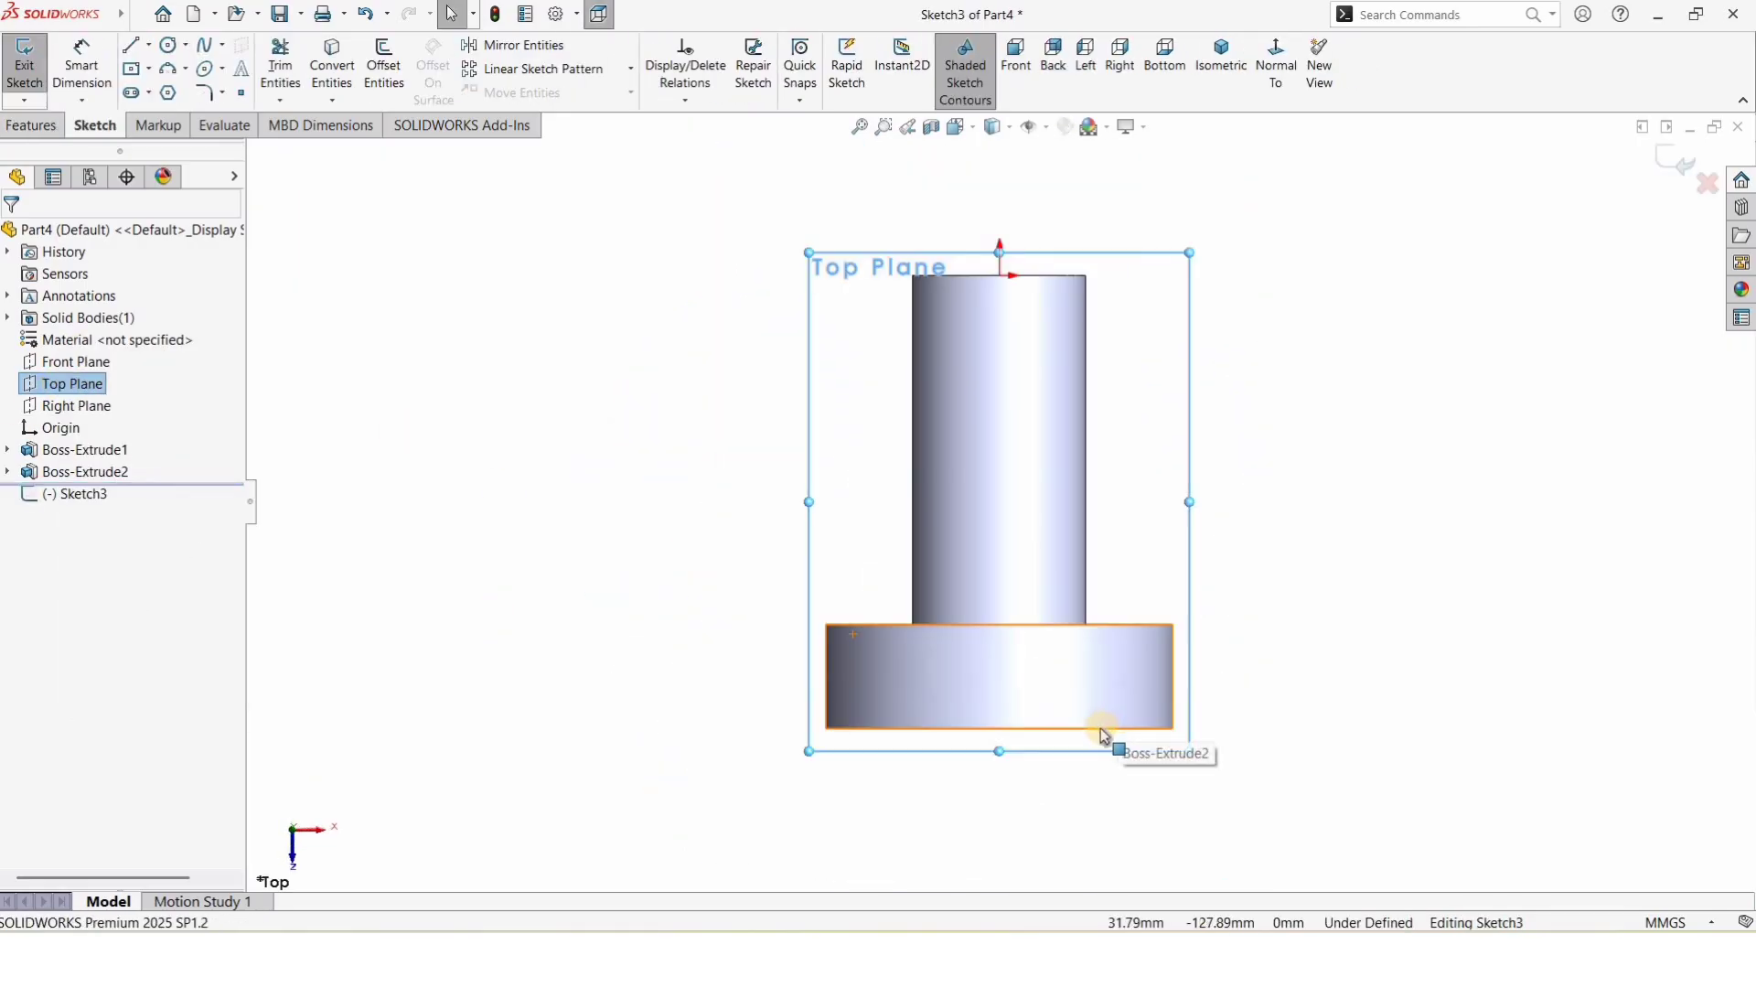
Step: Draw a line sloping outward and down from the flange's lower-left corner, at about 118° to the flange's end edge
scroll(1080, 713, "up", 3)
scroll(1047, 674, "down", 5)
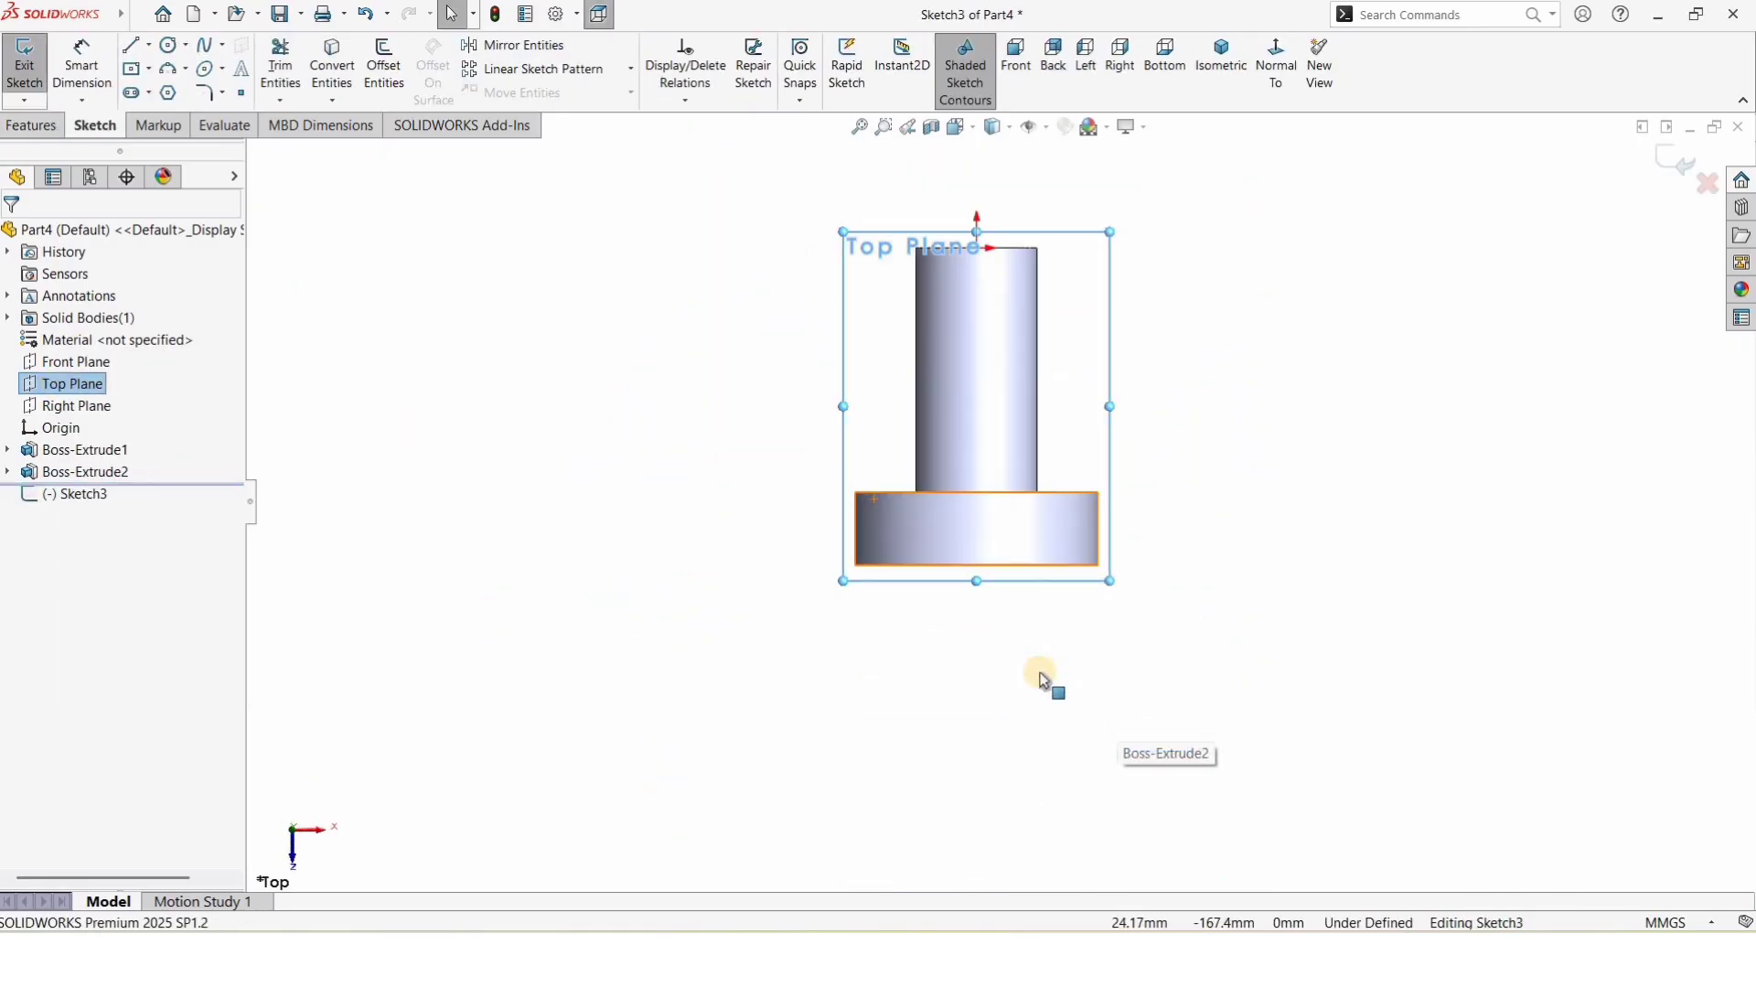
left_click(1001, 643)
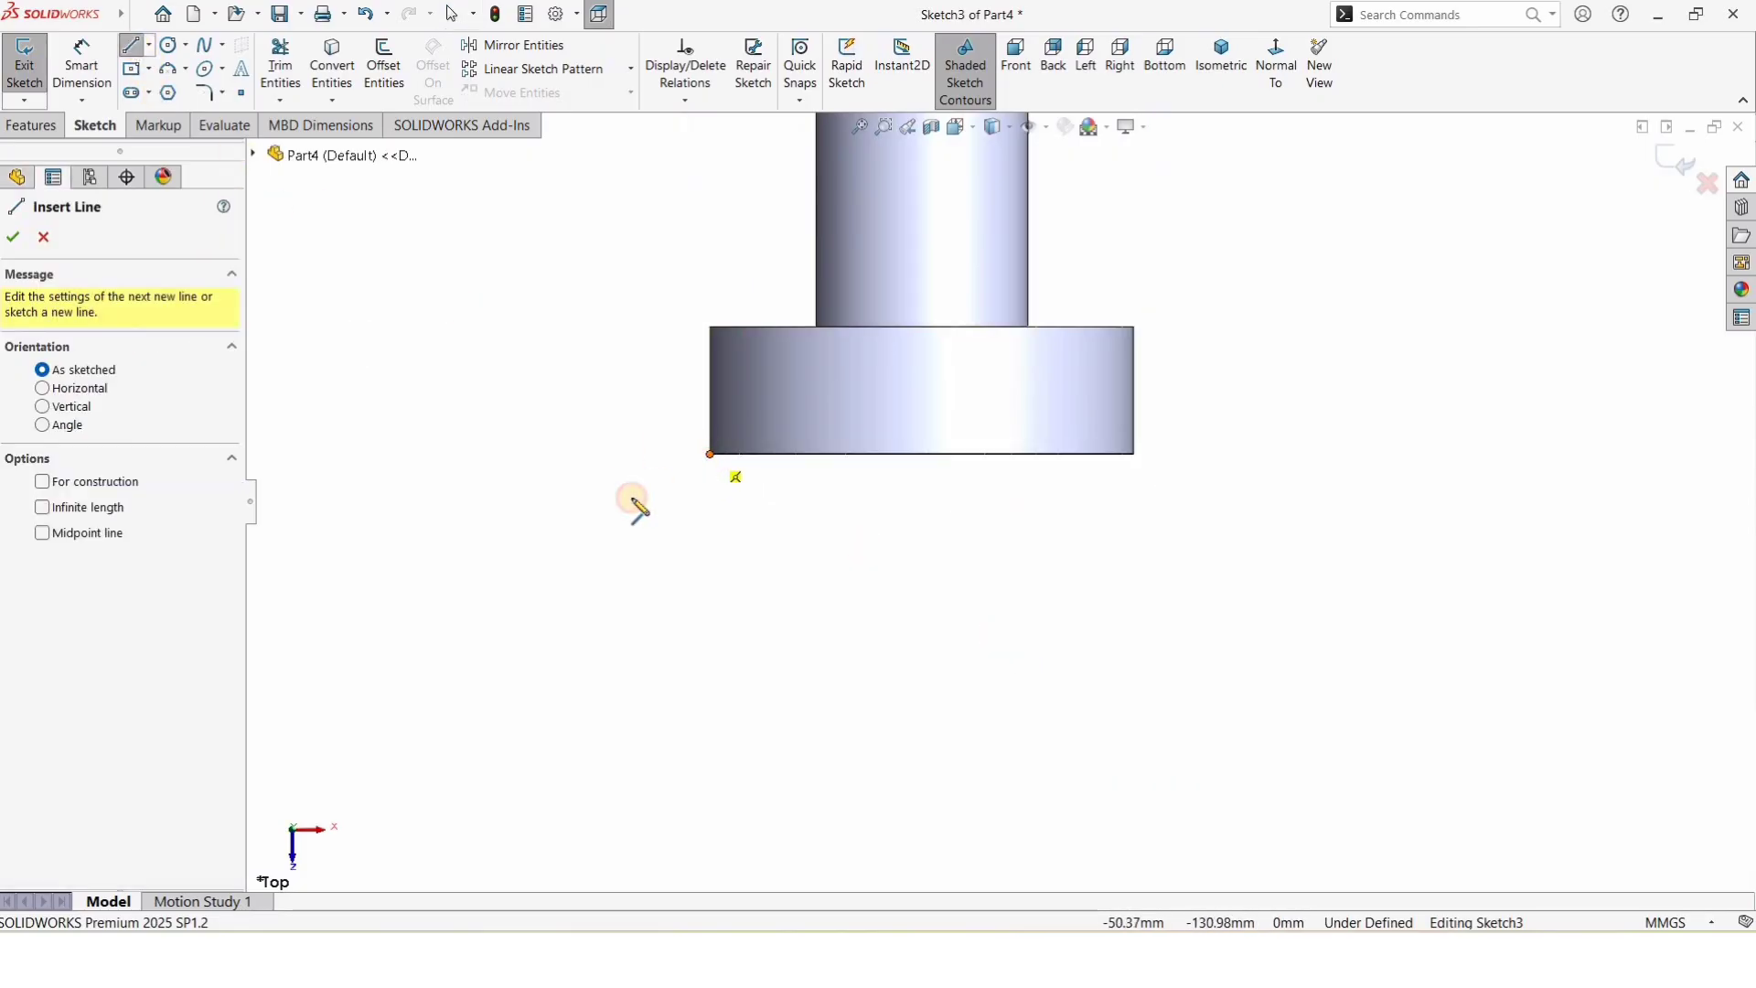
mouse_move(637, 508)
left_mouse_down()
mouse_move(588, 616)
mouse_move(623, 643)
left_mouse_up()
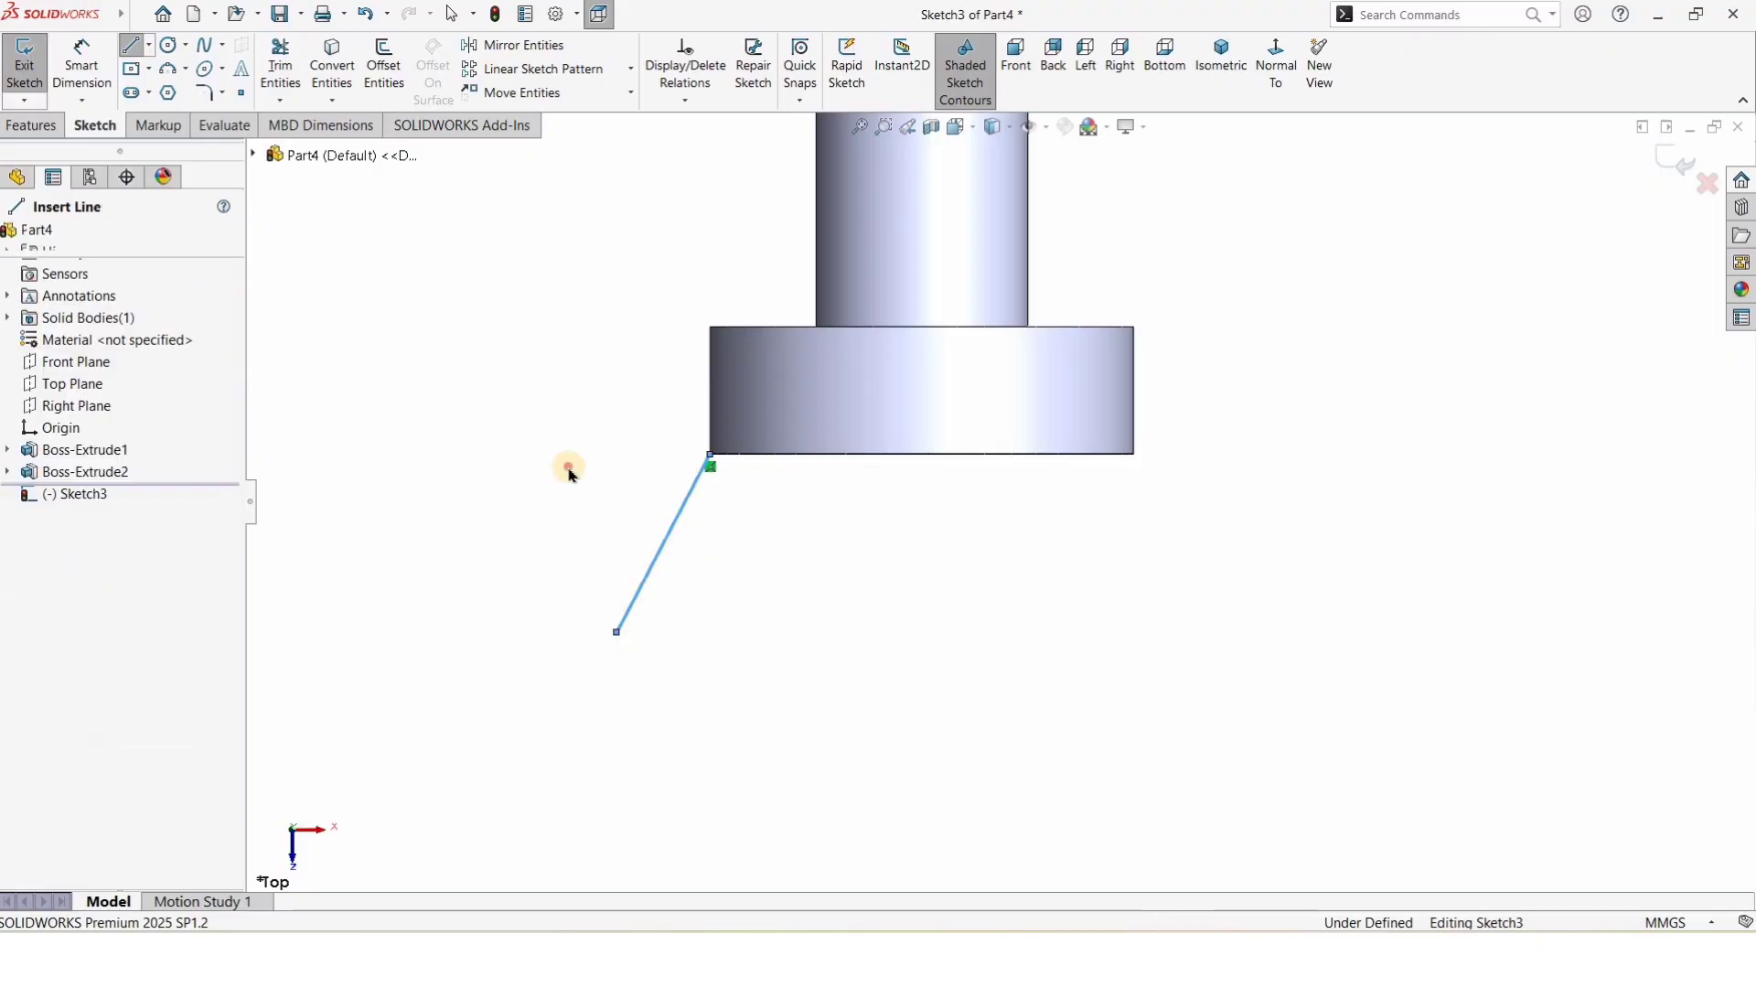
key("Escape")
Step: Dimension the angle between the sloping line and the flange's end edge as 109.65°
left_click(79, 66)
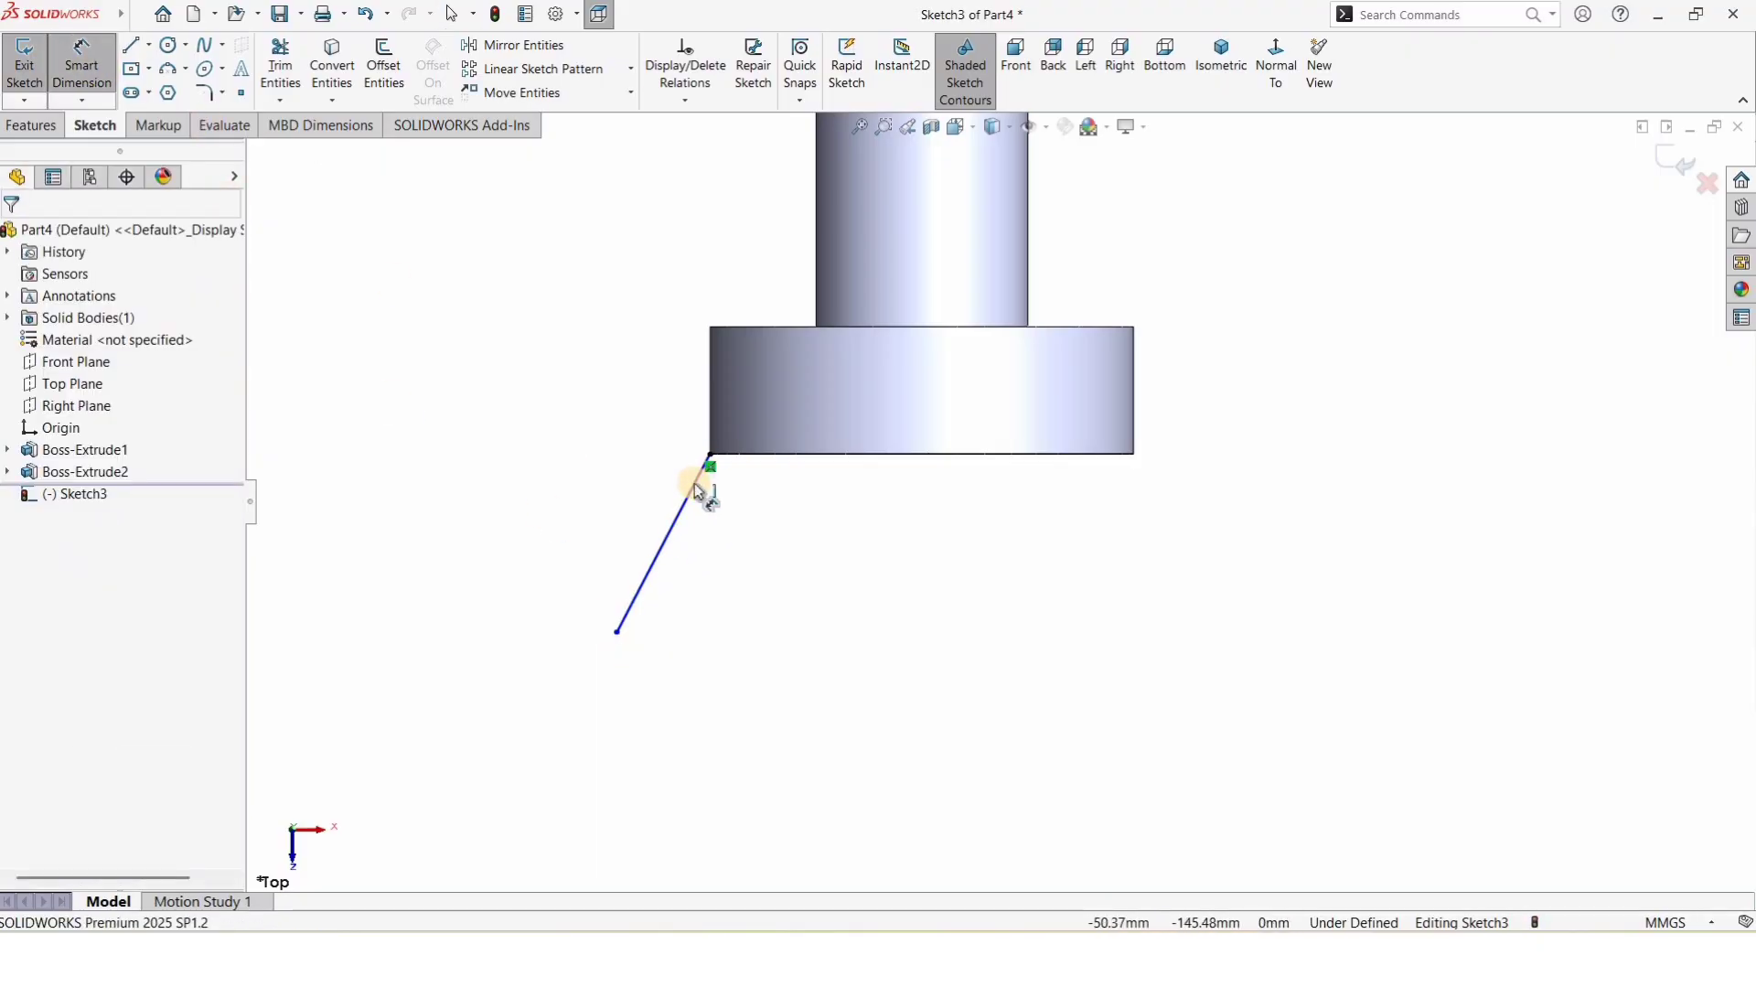
left_click(700, 478)
left_click(750, 454)
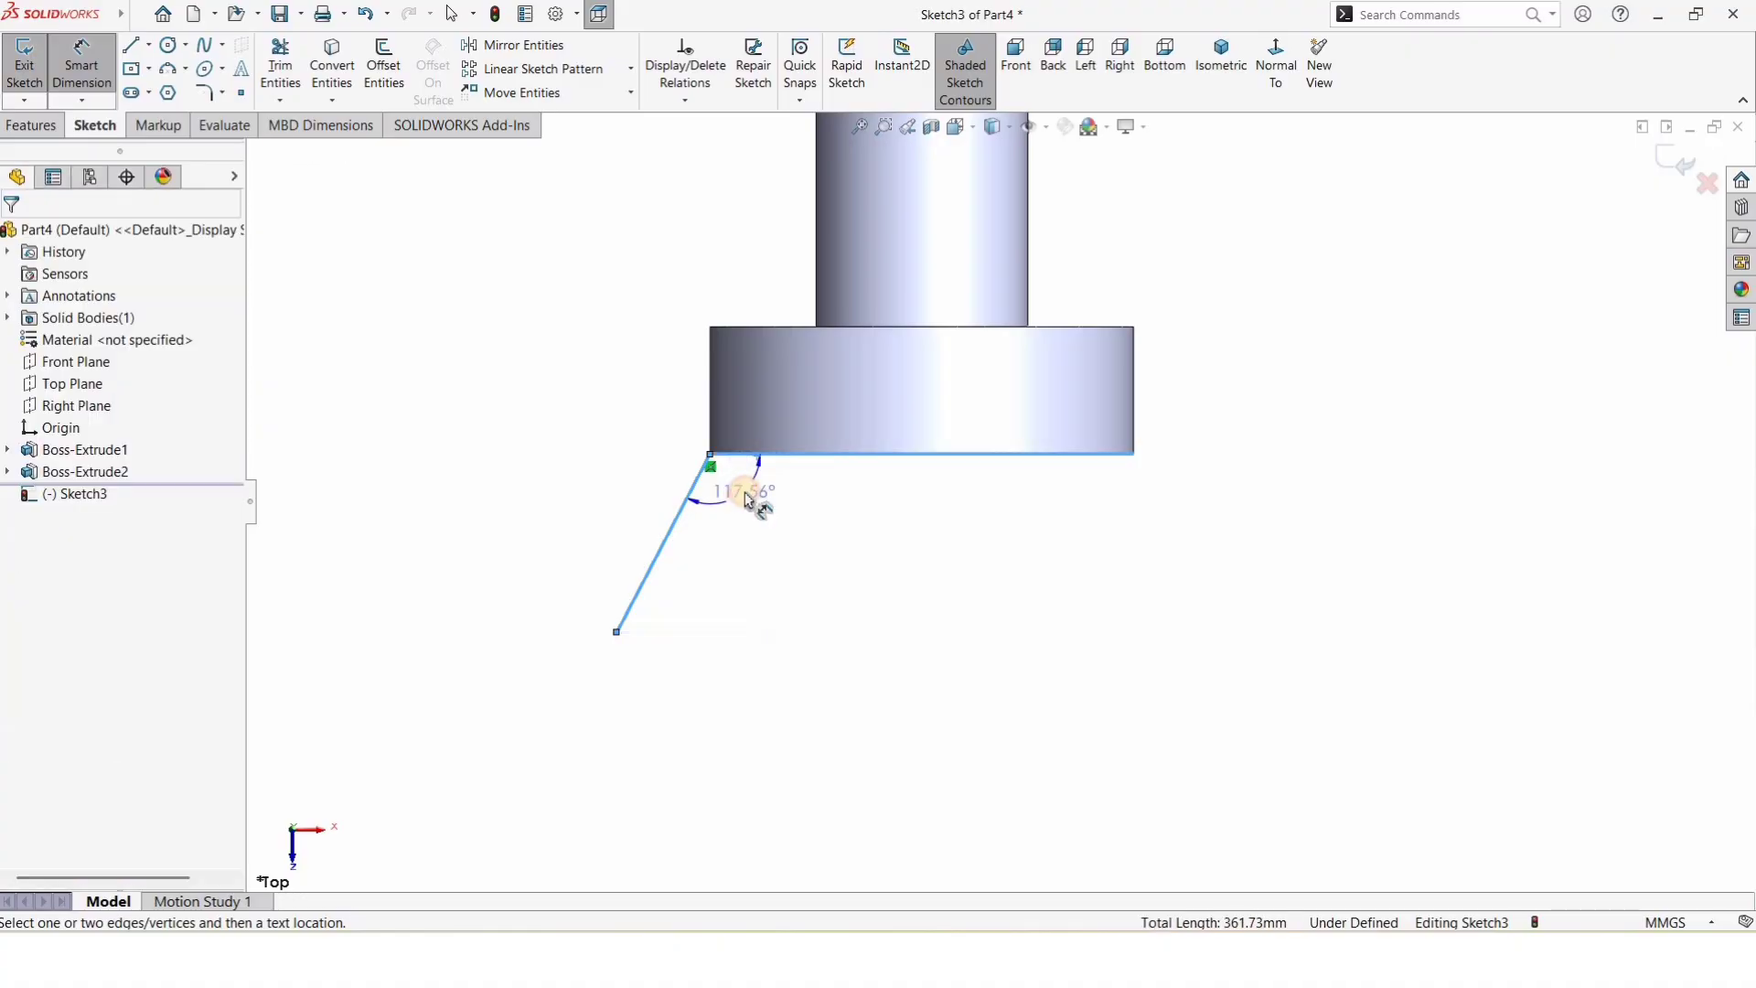
left_click(745, 491)
type("109.65")
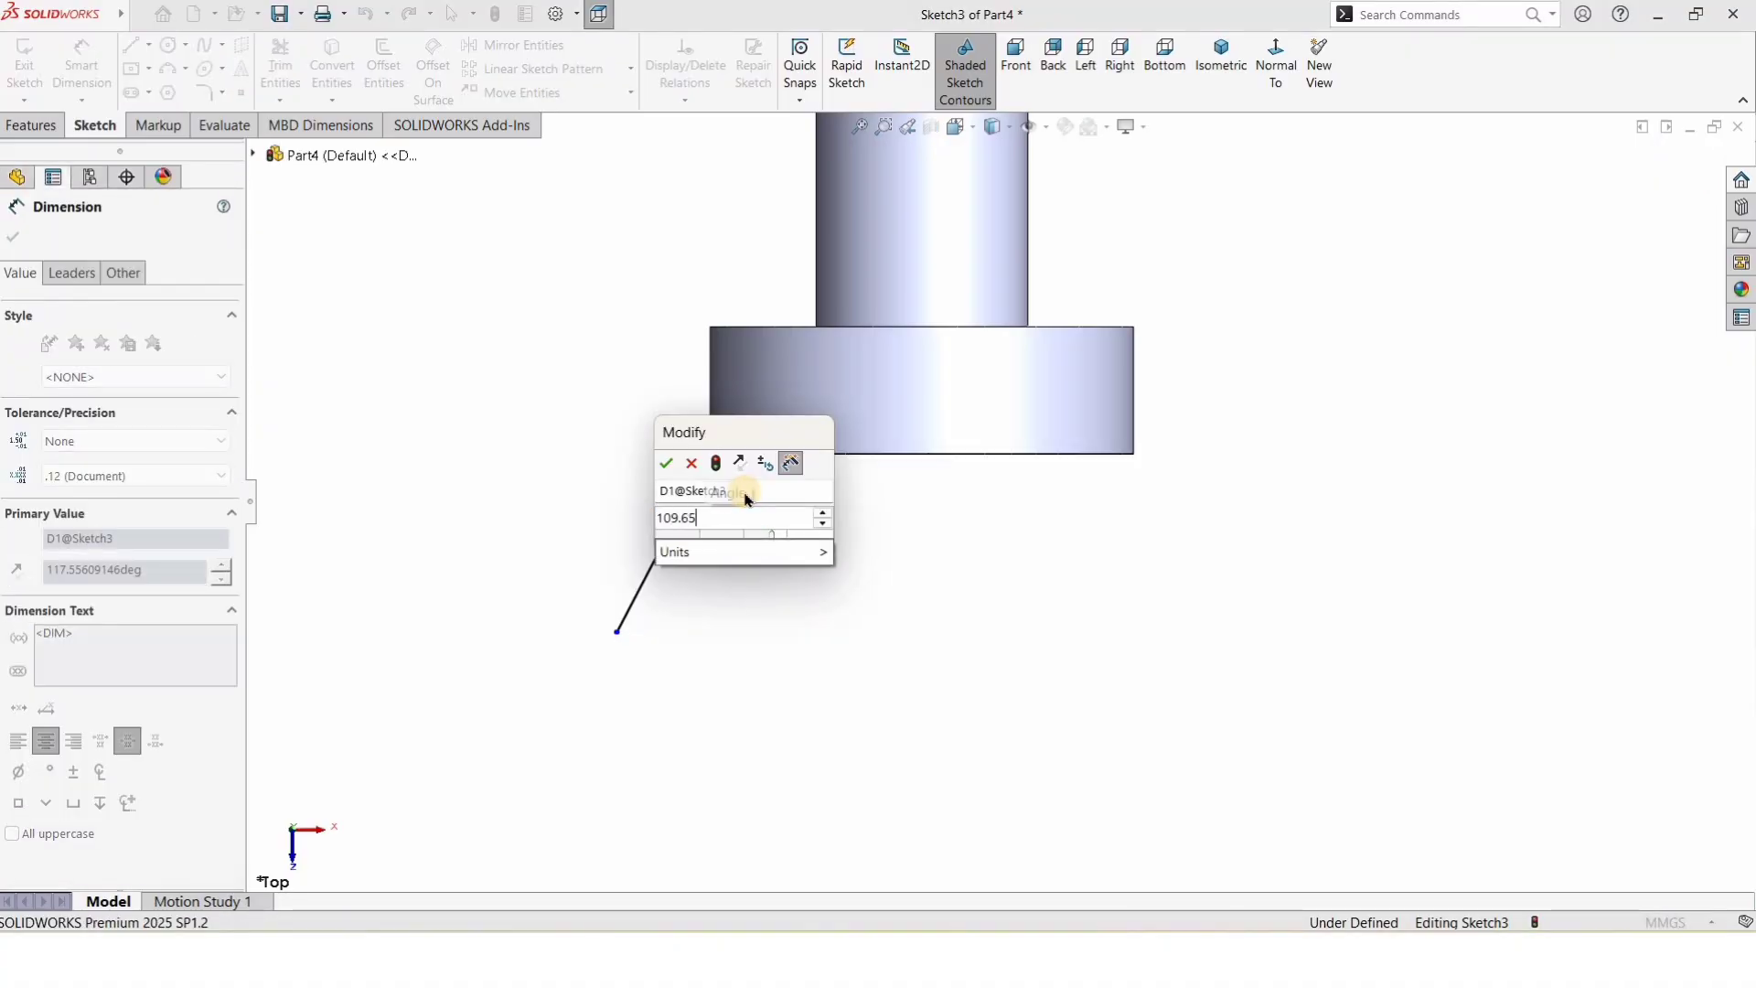
key("Return")
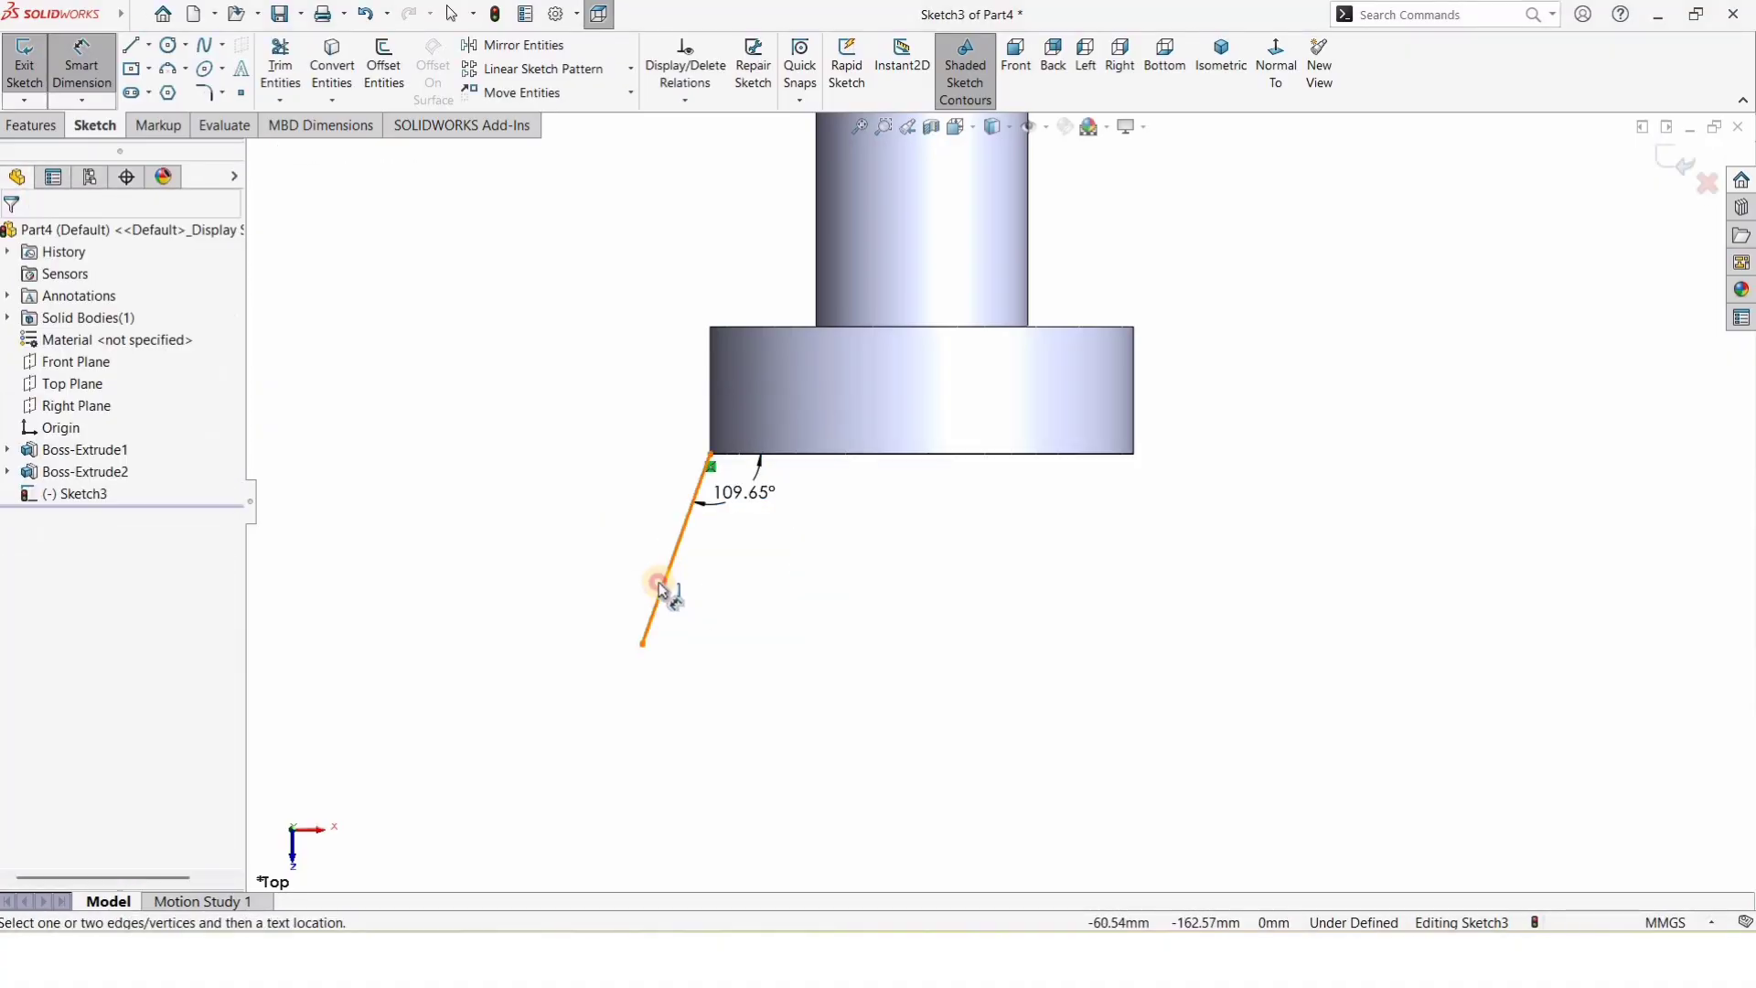
Step: Dimension the sloping line's length as 70.06 mm and place the dimension text alongside the line
left_click(666, 600)
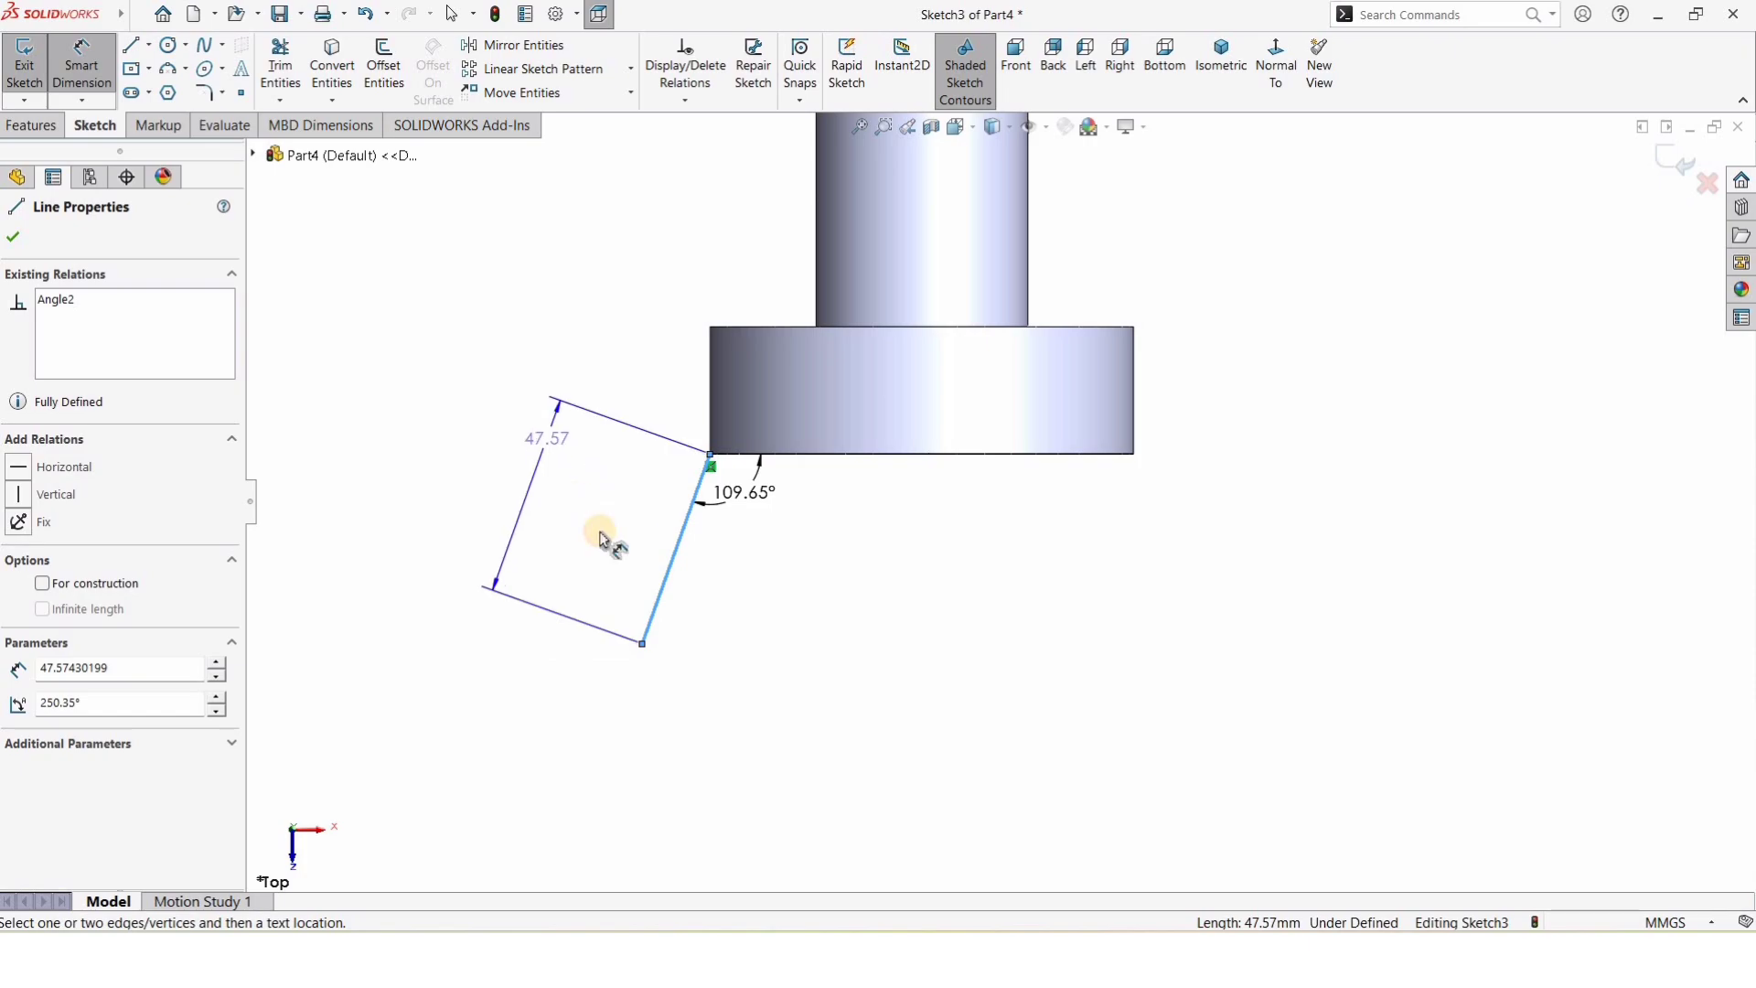
left_click(600, 538)
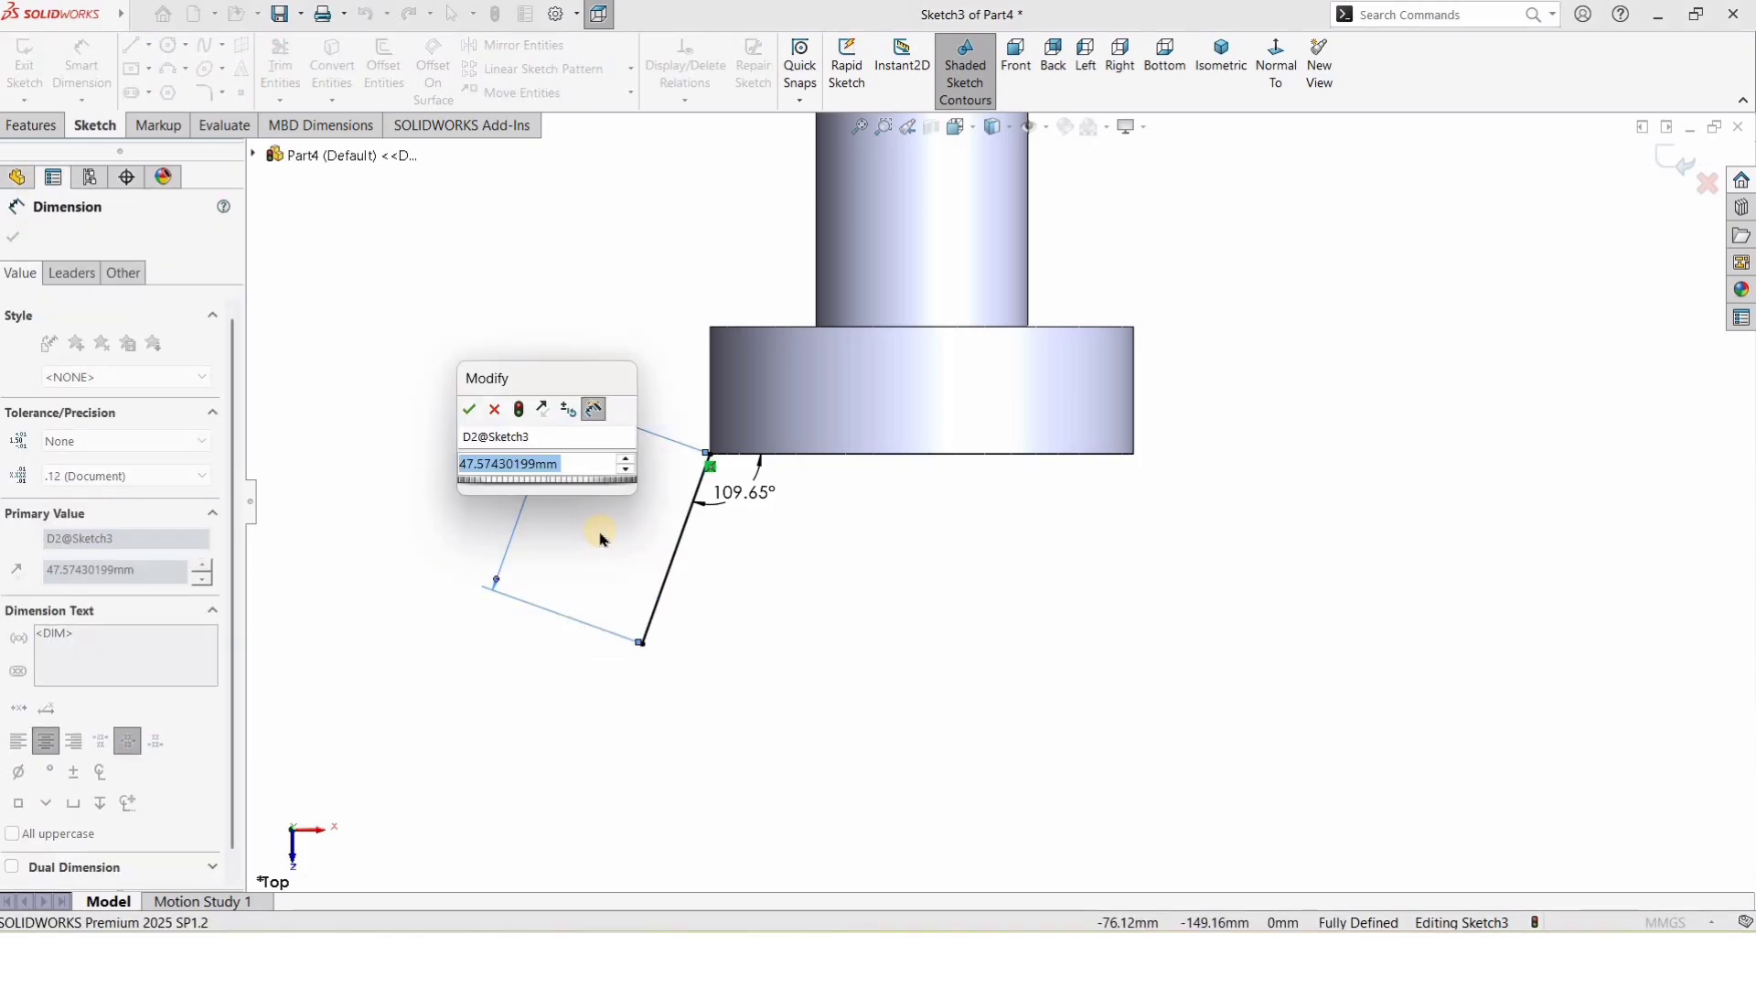
type("70.06")
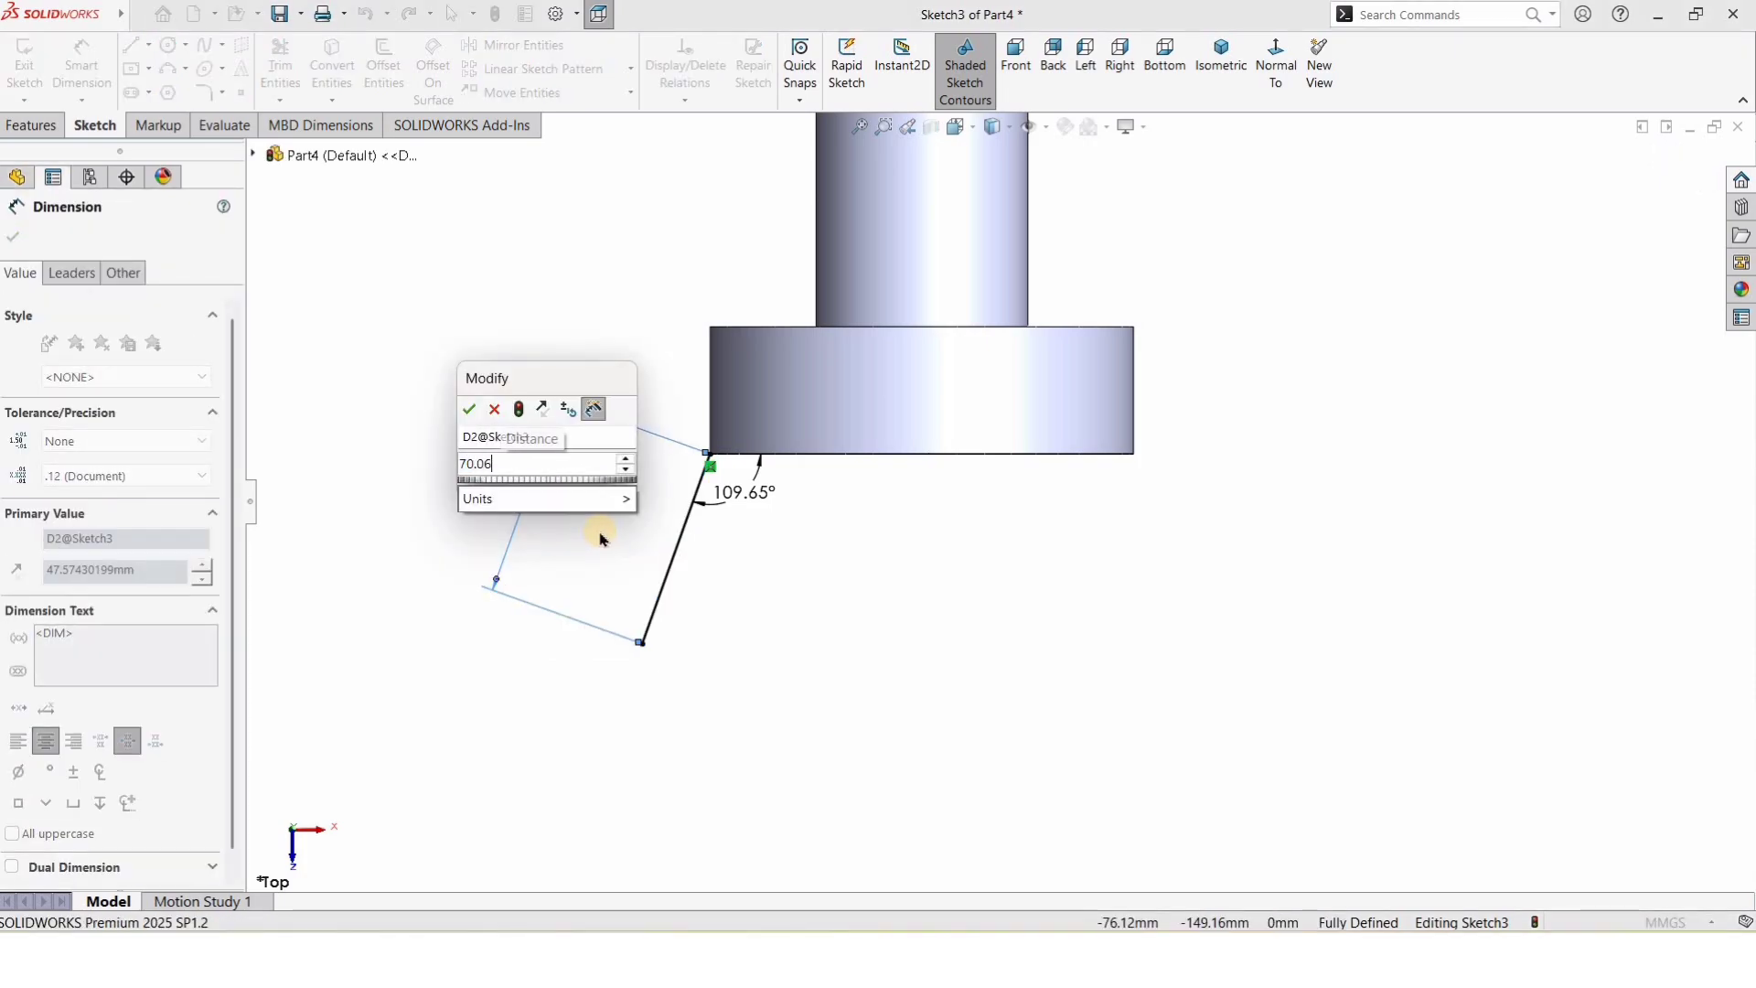
key("Return")
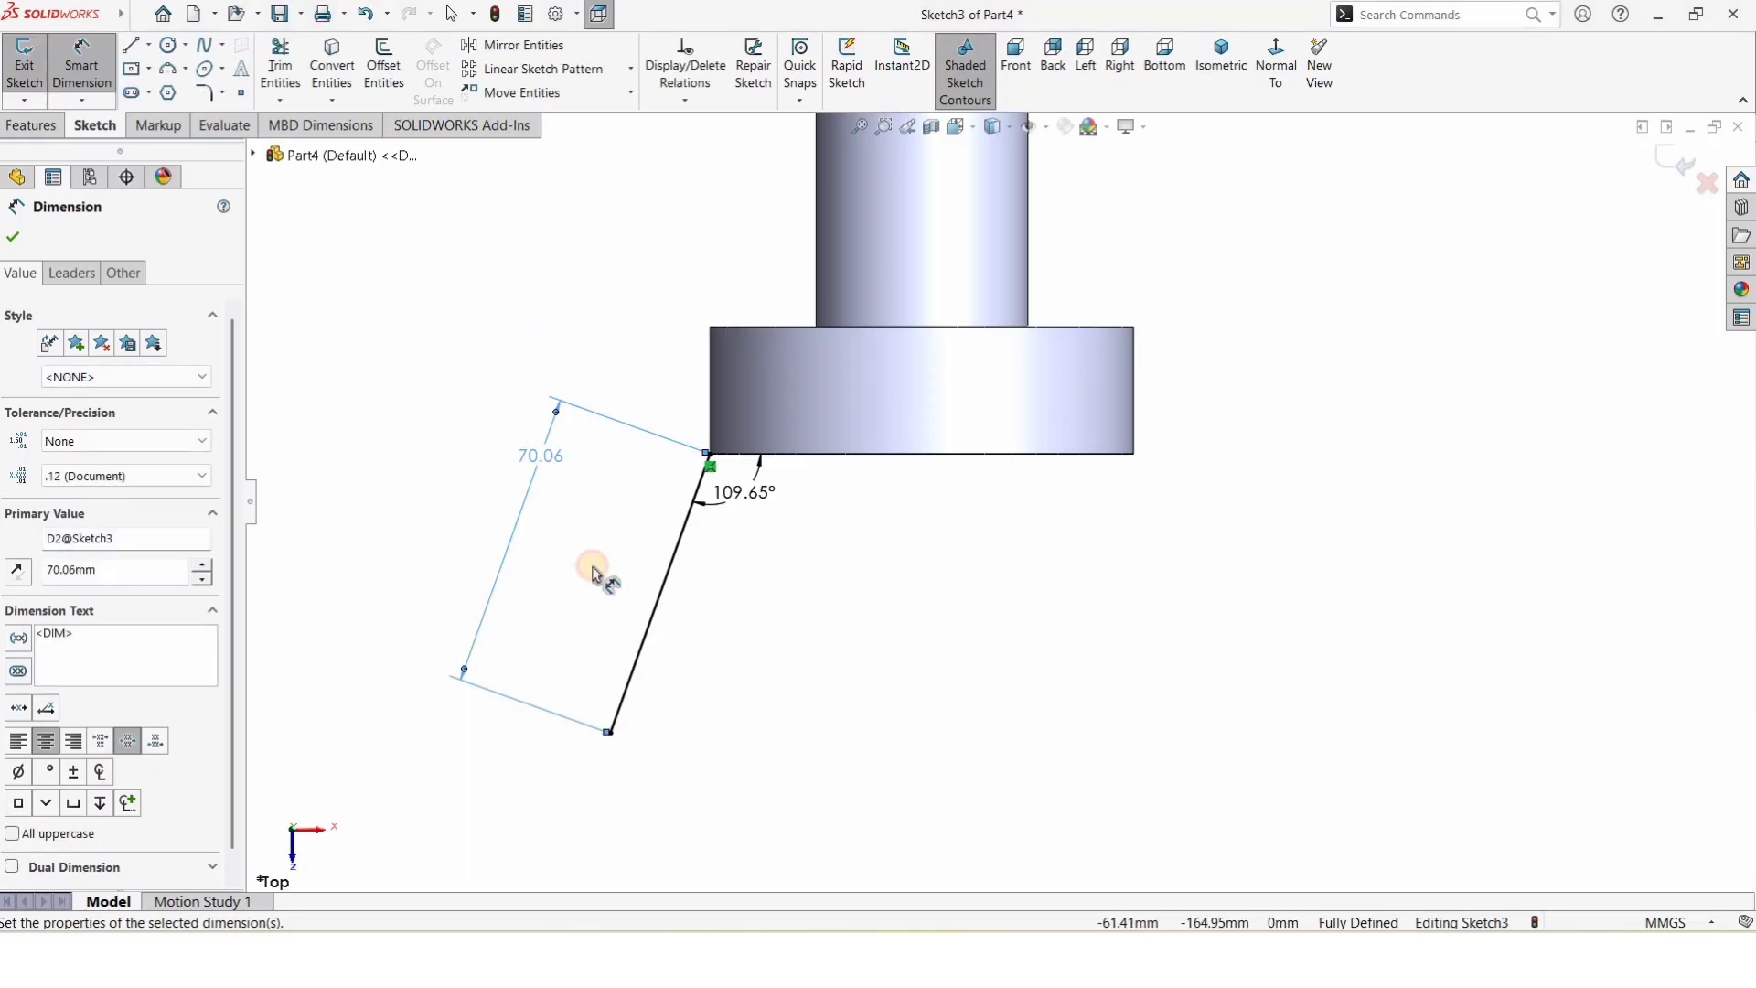
left_click(588, 569)
left_click_drag(549, 463, 550, 532)
left_click(872, 682)
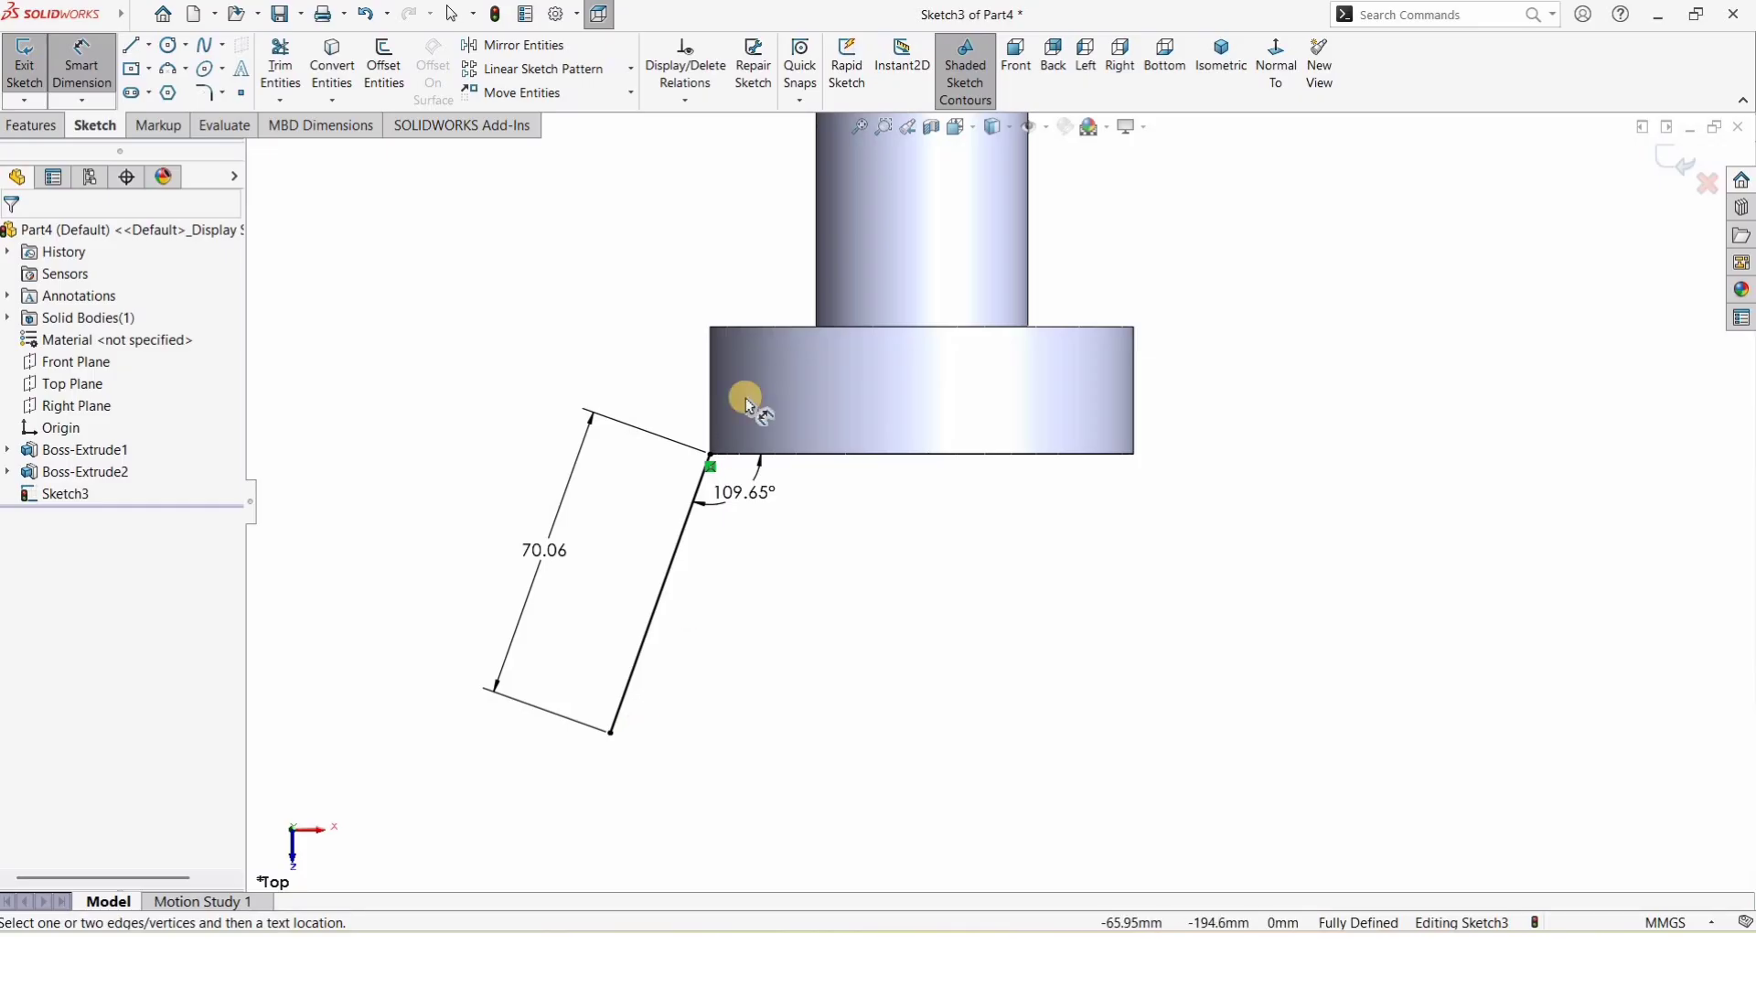
scroll(723, 452, "down", 1)
left_click(704, 501)
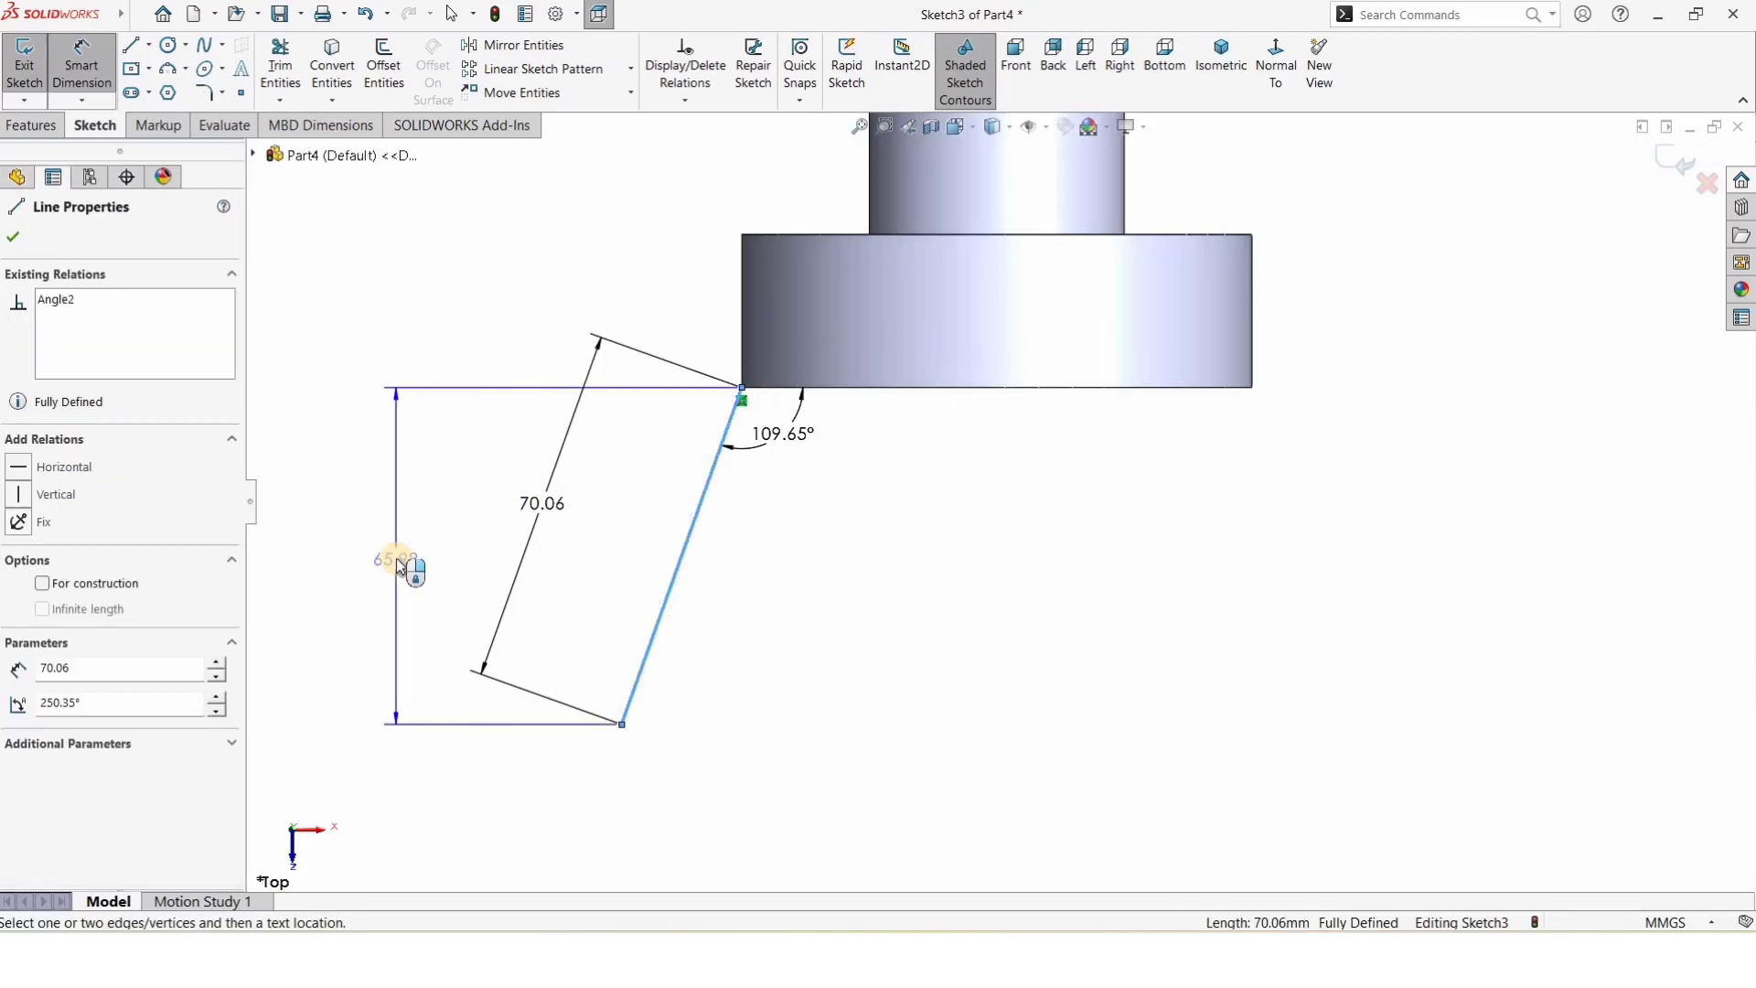
key("Escape")
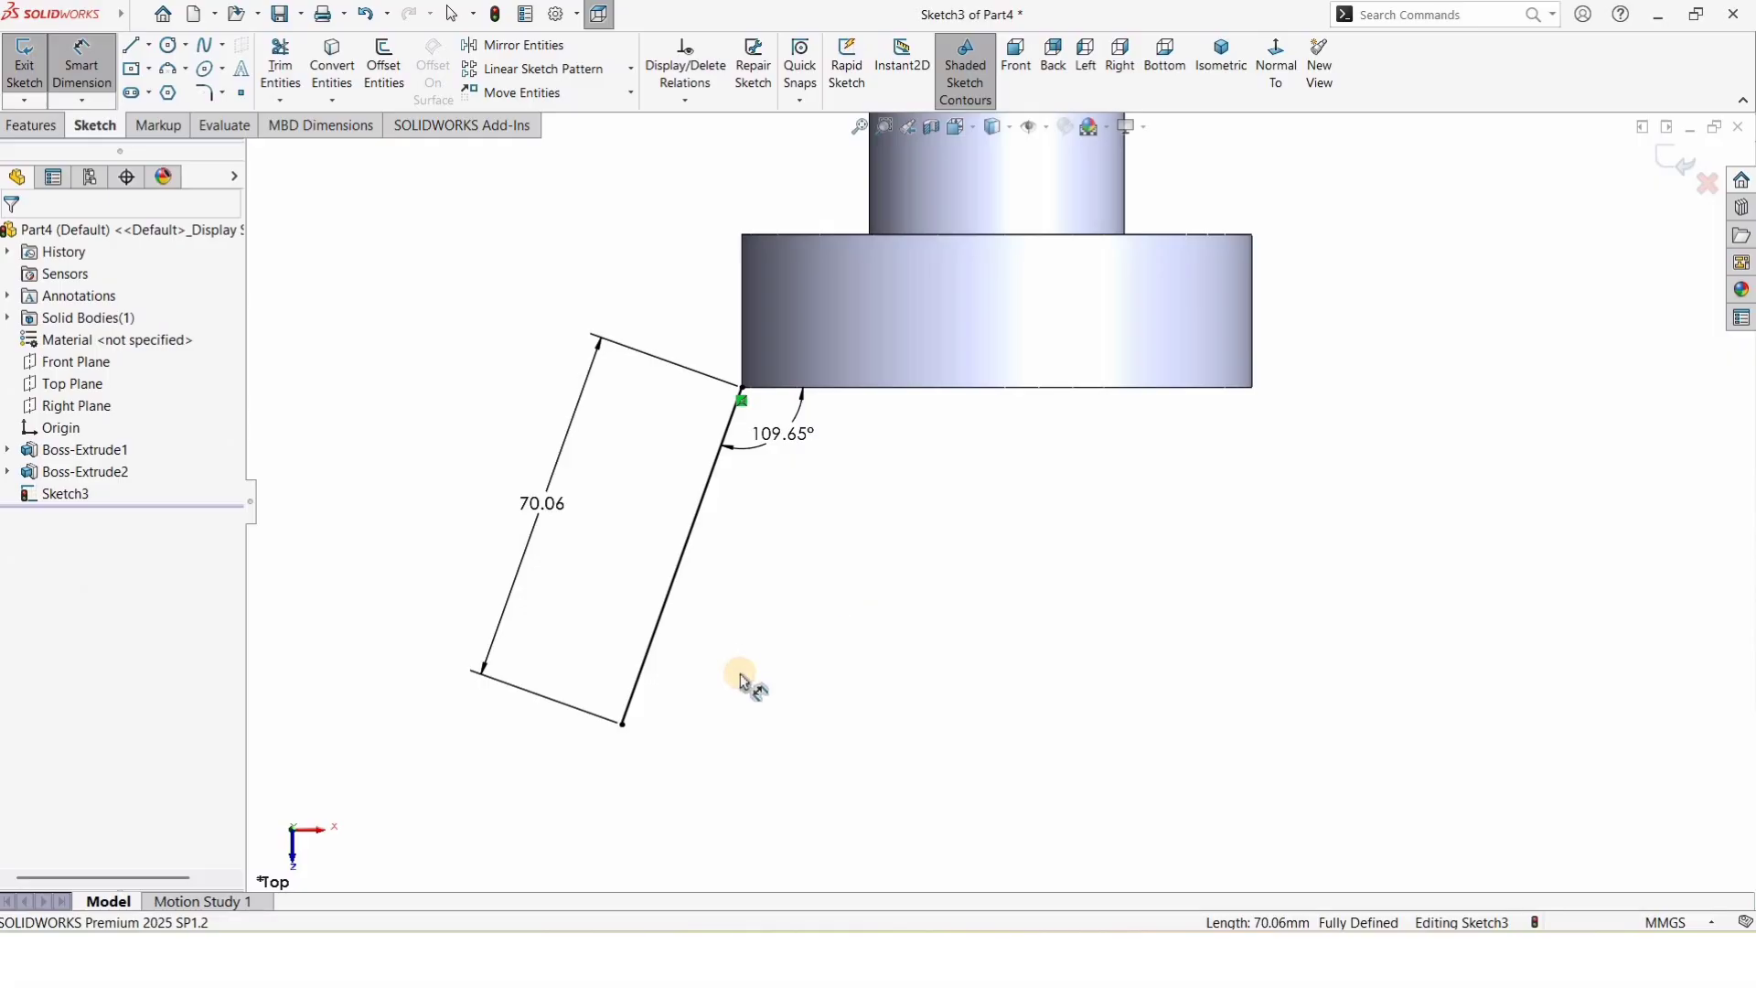
Step: Draw a 3 Point Arc of about 12 mm radius from the sloping line's lower end, curving down and inward
scroll(846, 690, "down", 1)
scroll(952, 710, "up", 4)
scroll(953, 709, "down", 3)
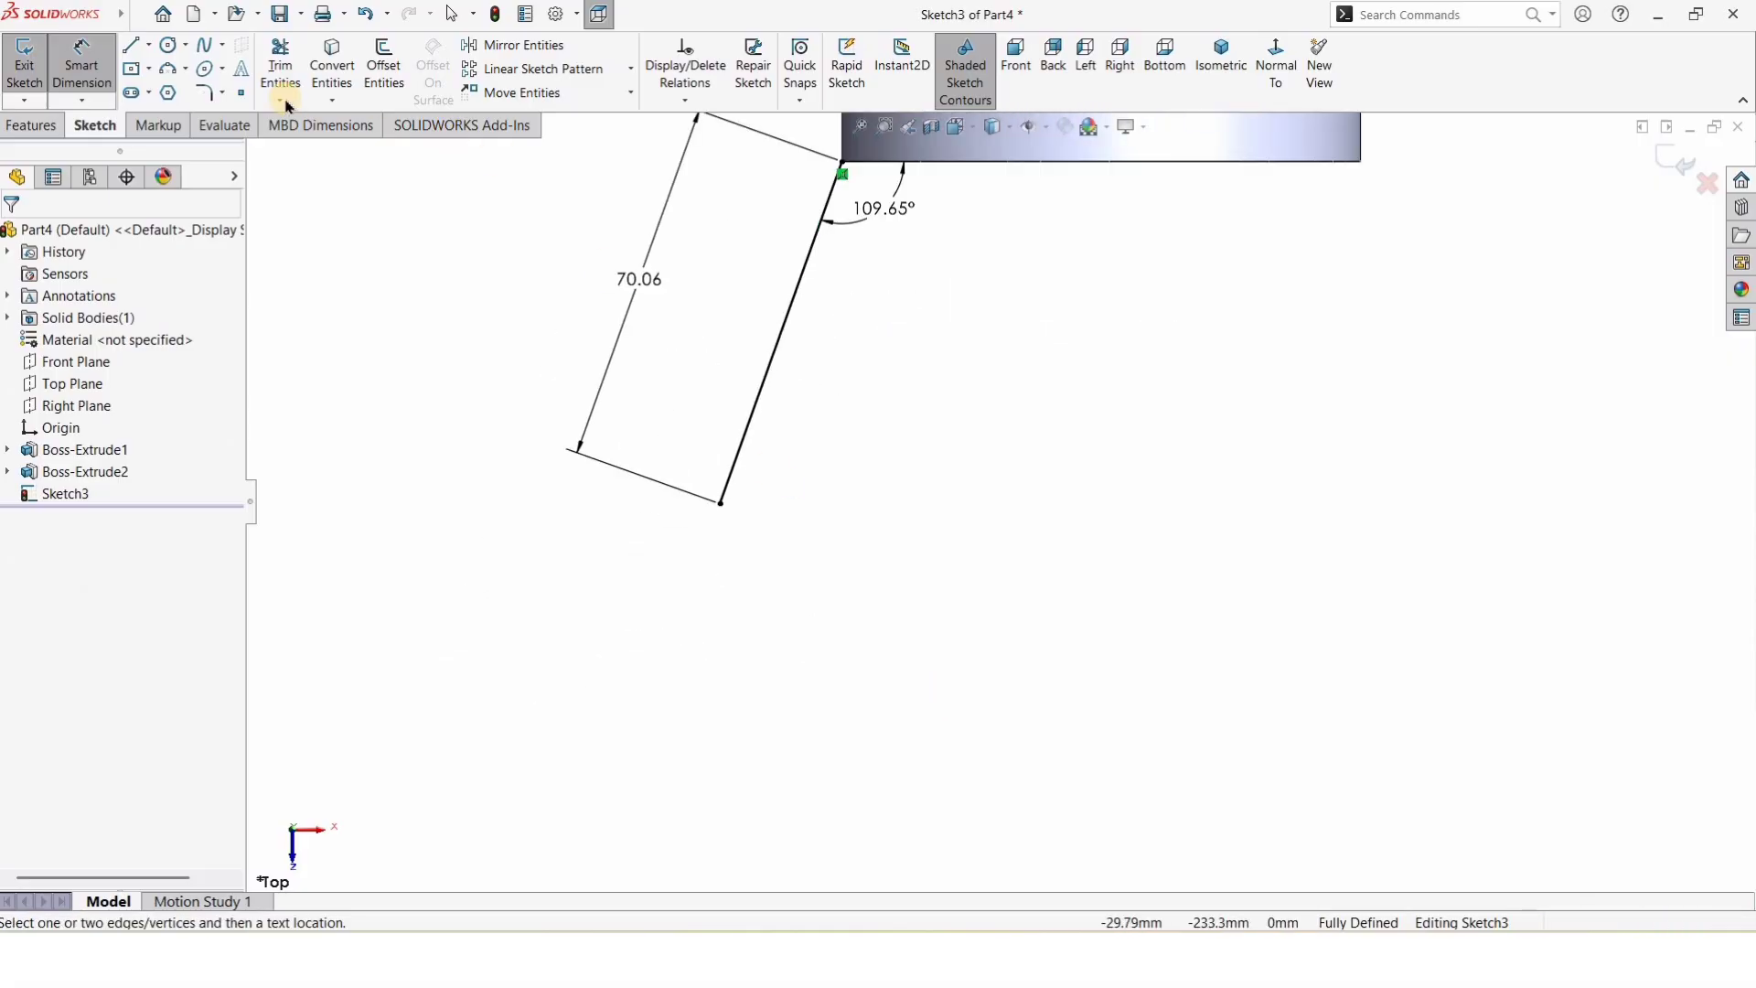
left_click(184, 70)
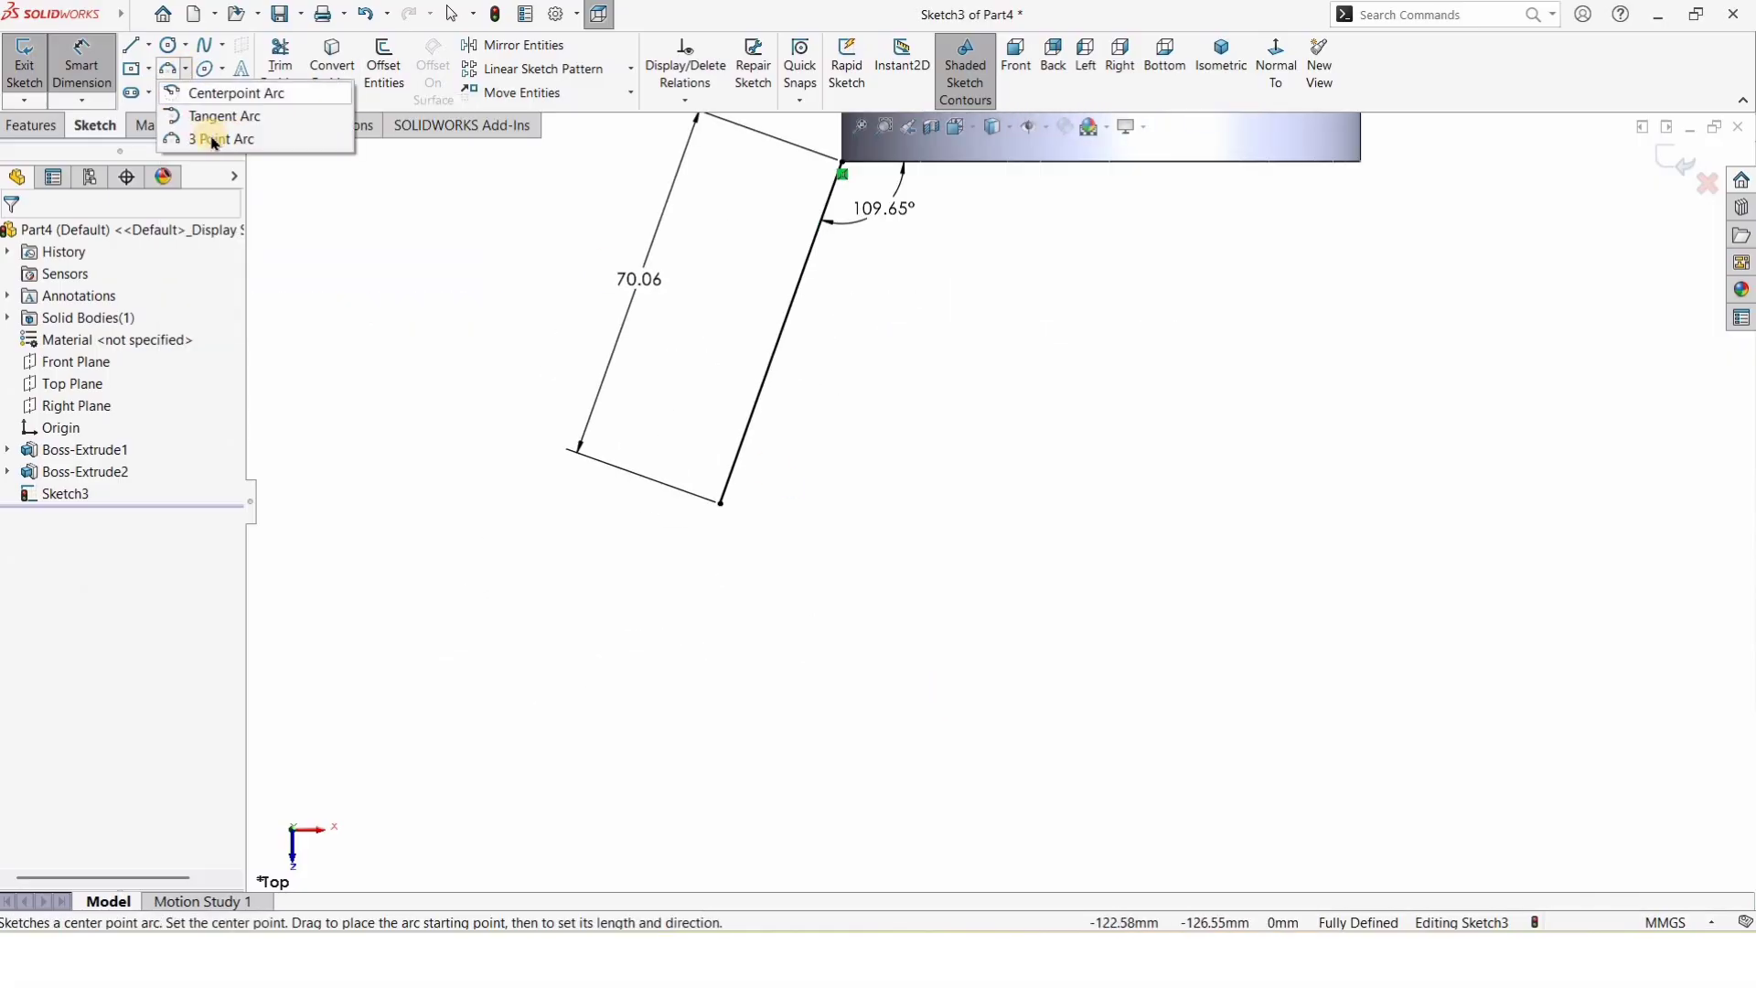
left_click(237, 139)
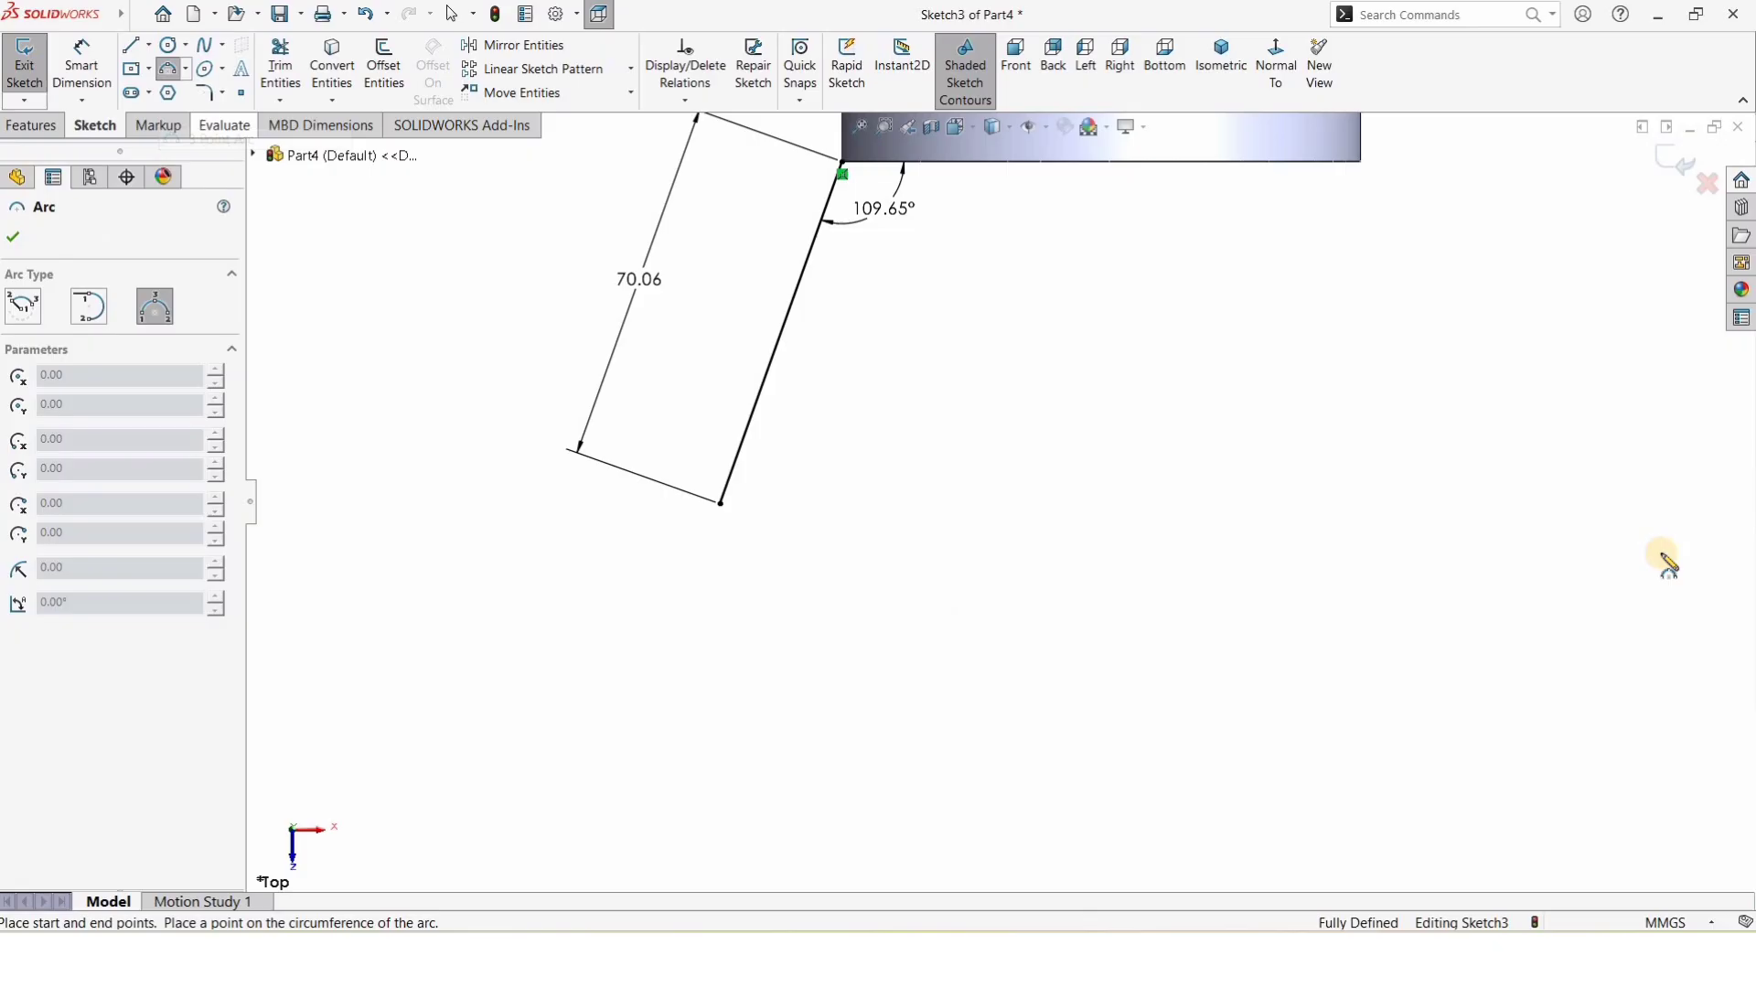
left_click(720, 502)
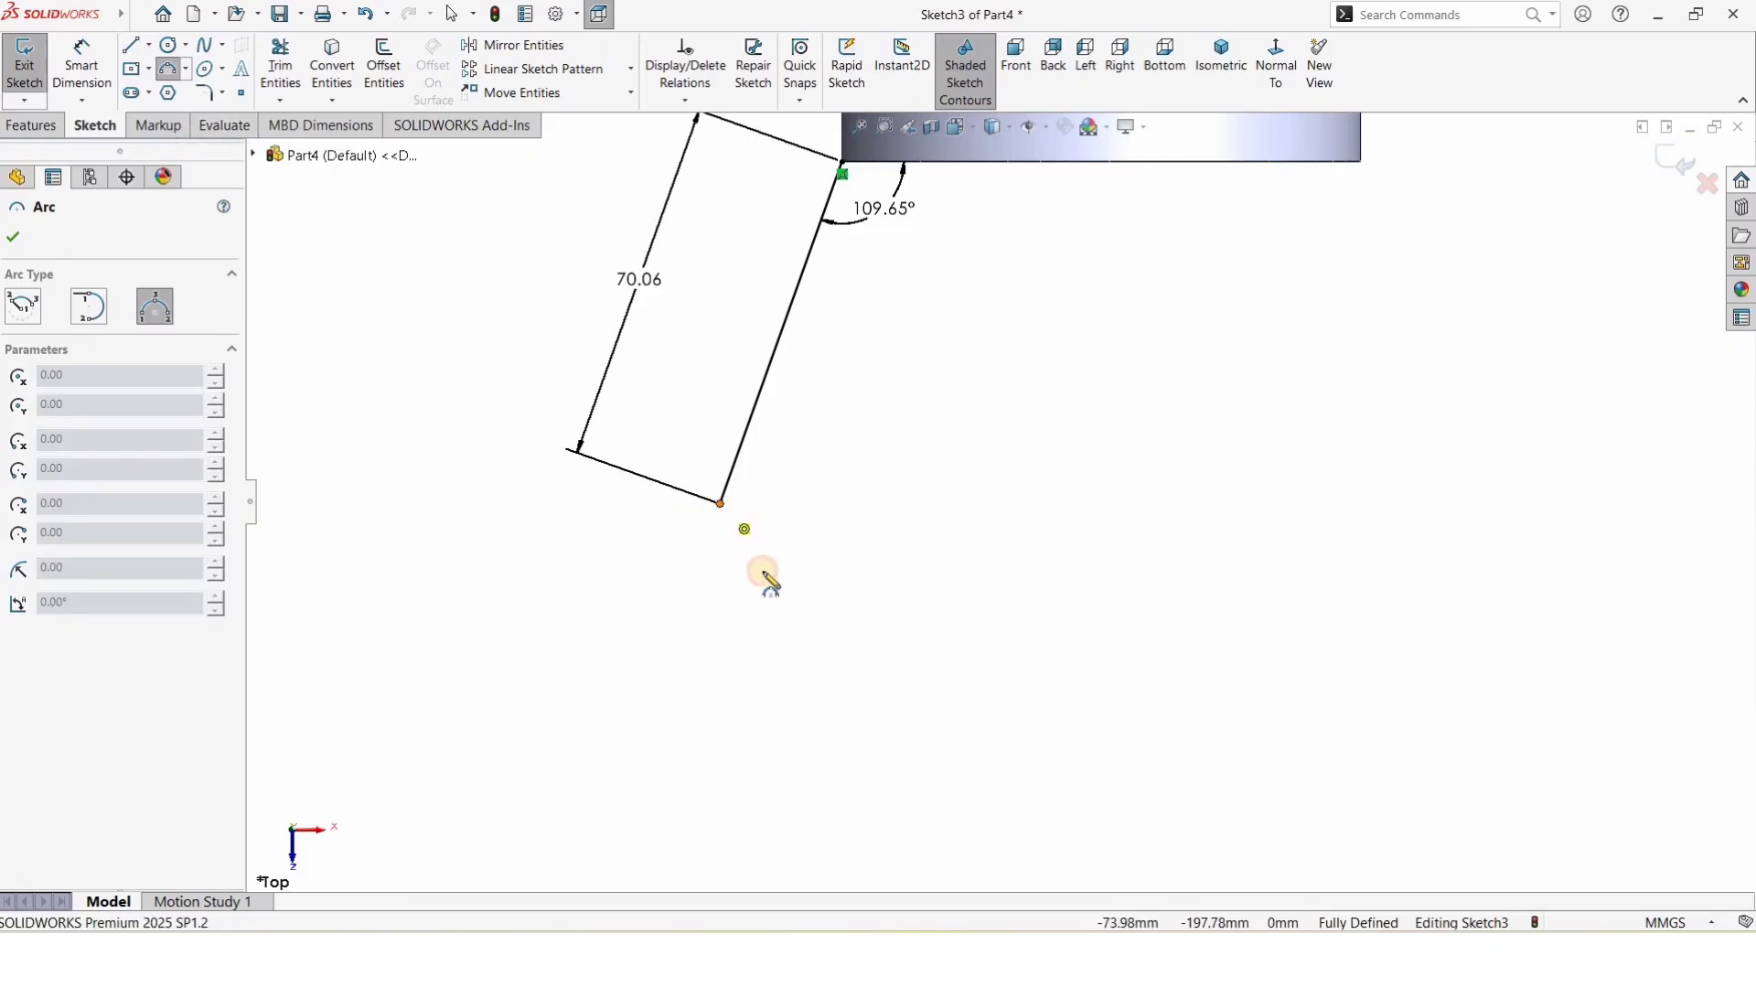
left_click(719, 551)
left_click(721, 557)
key("Escape")
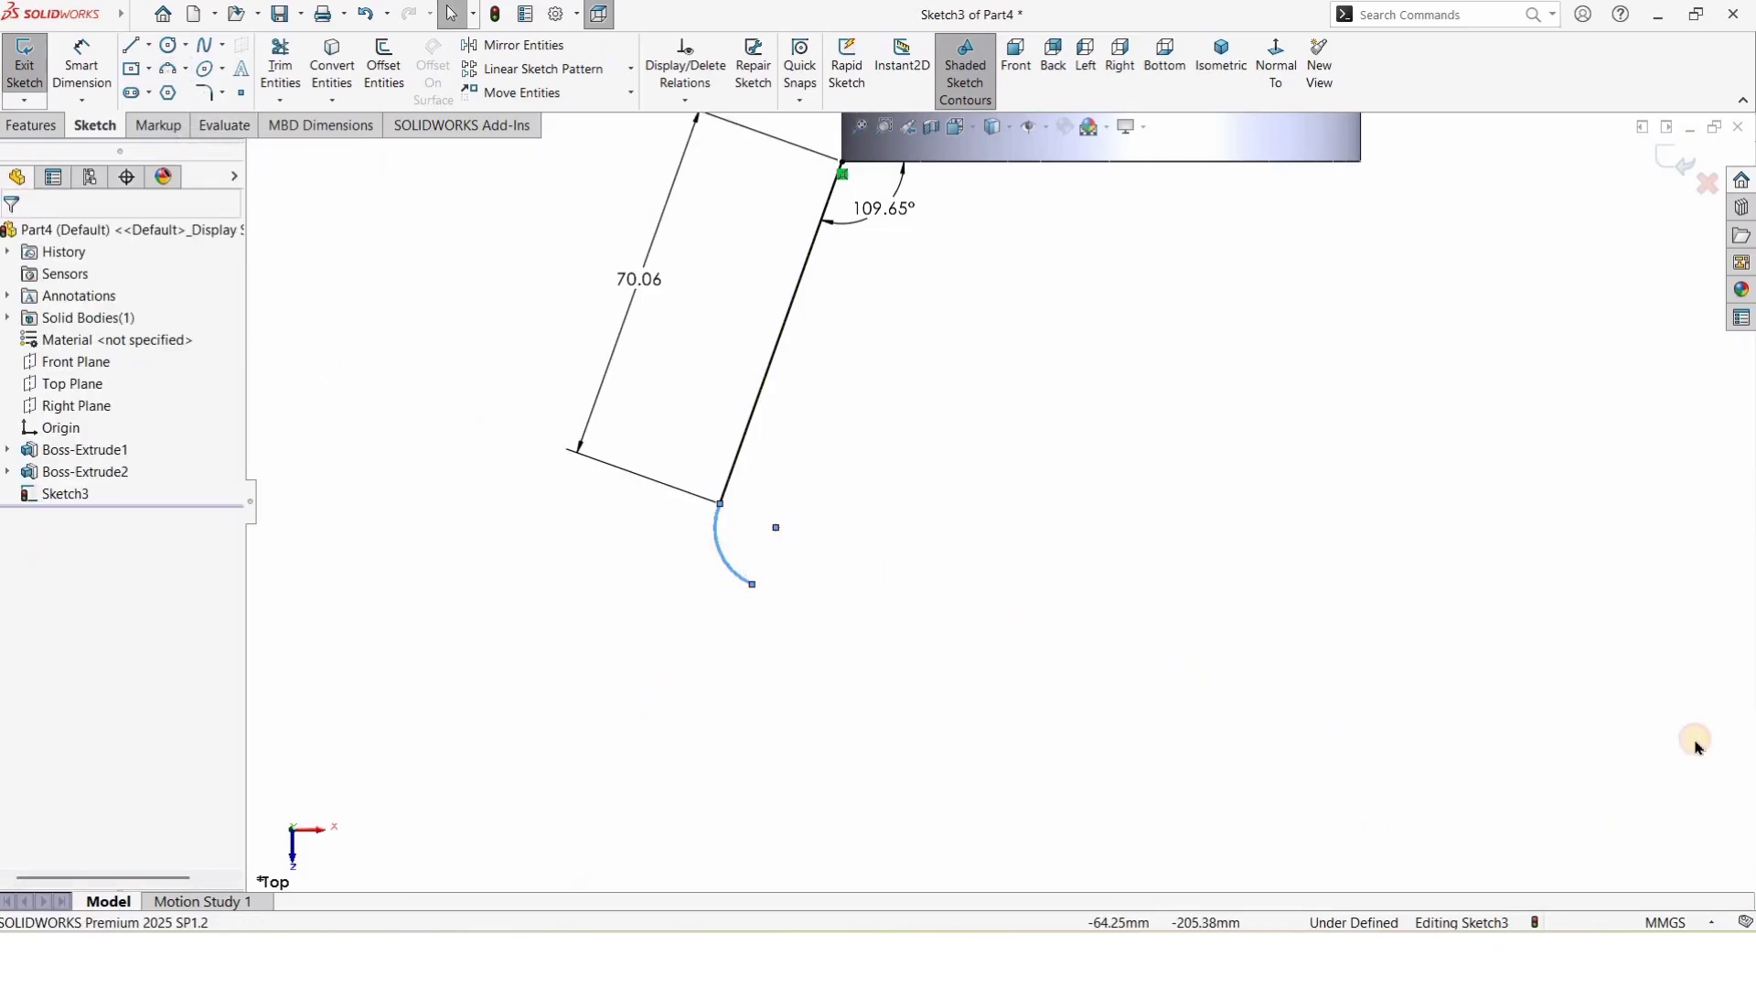
Step: Make the arc tangent to the sloping line at their shared endpoint
scroll(895, 523, "up", 3)
scroll(885, 517, "down", 6)
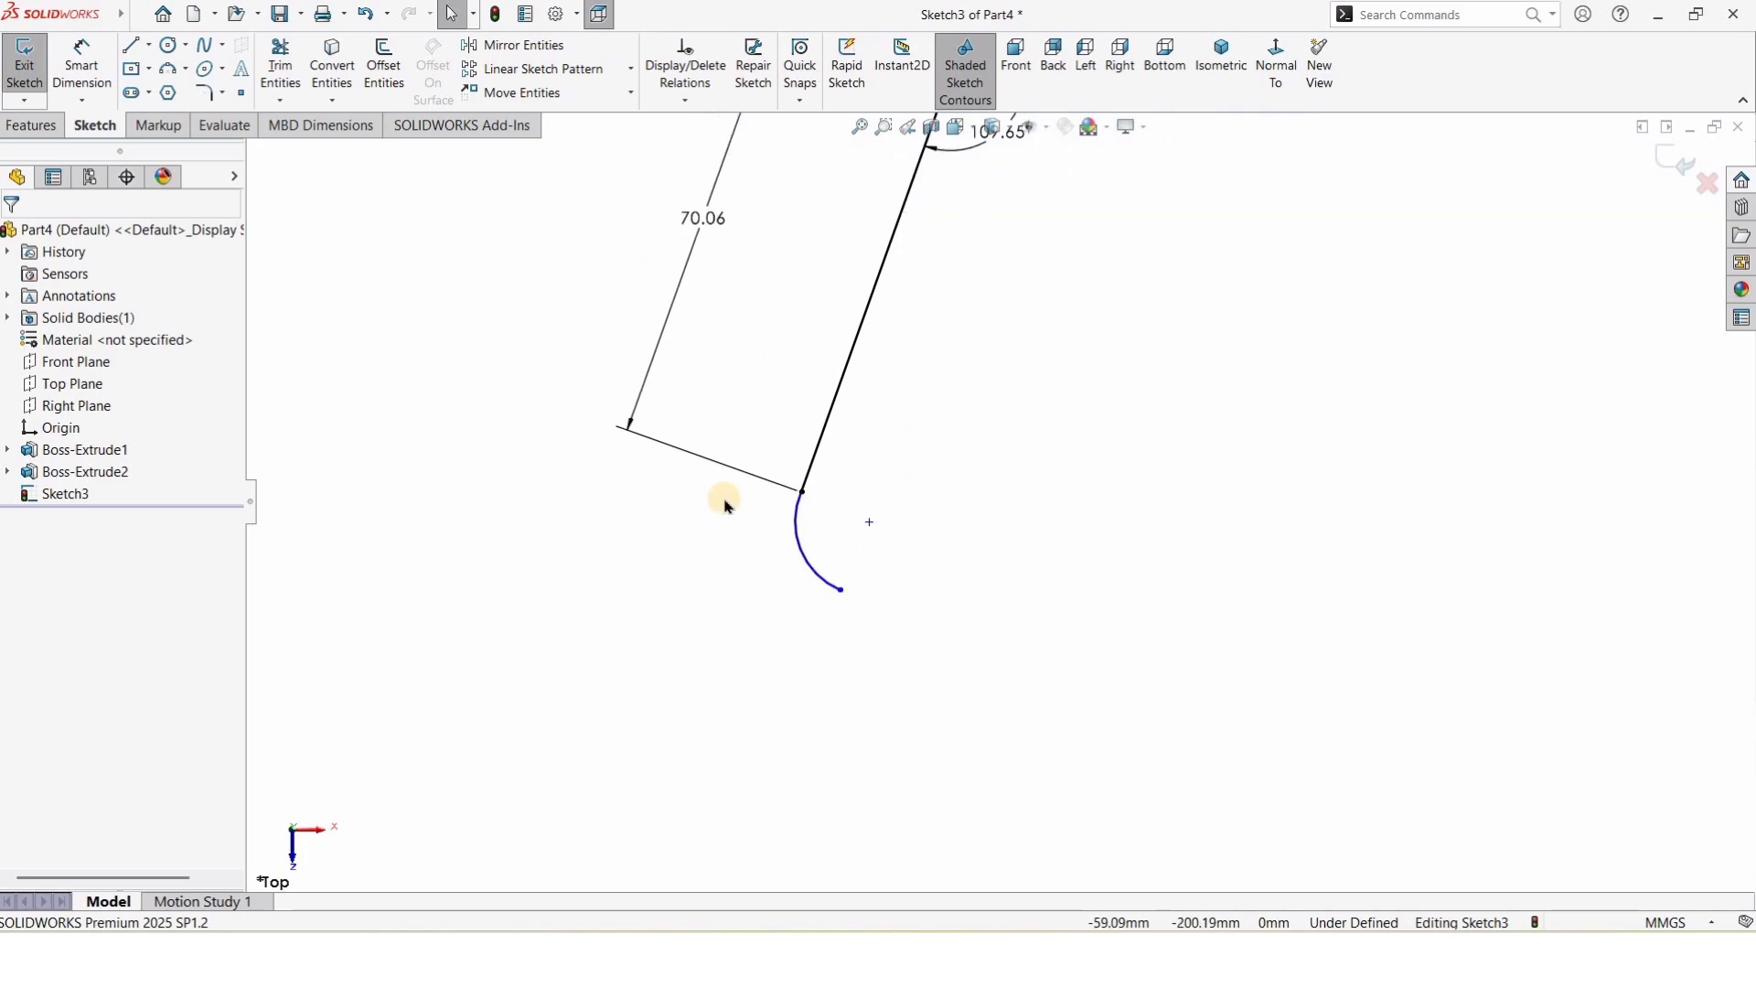
left_click(777, 481)
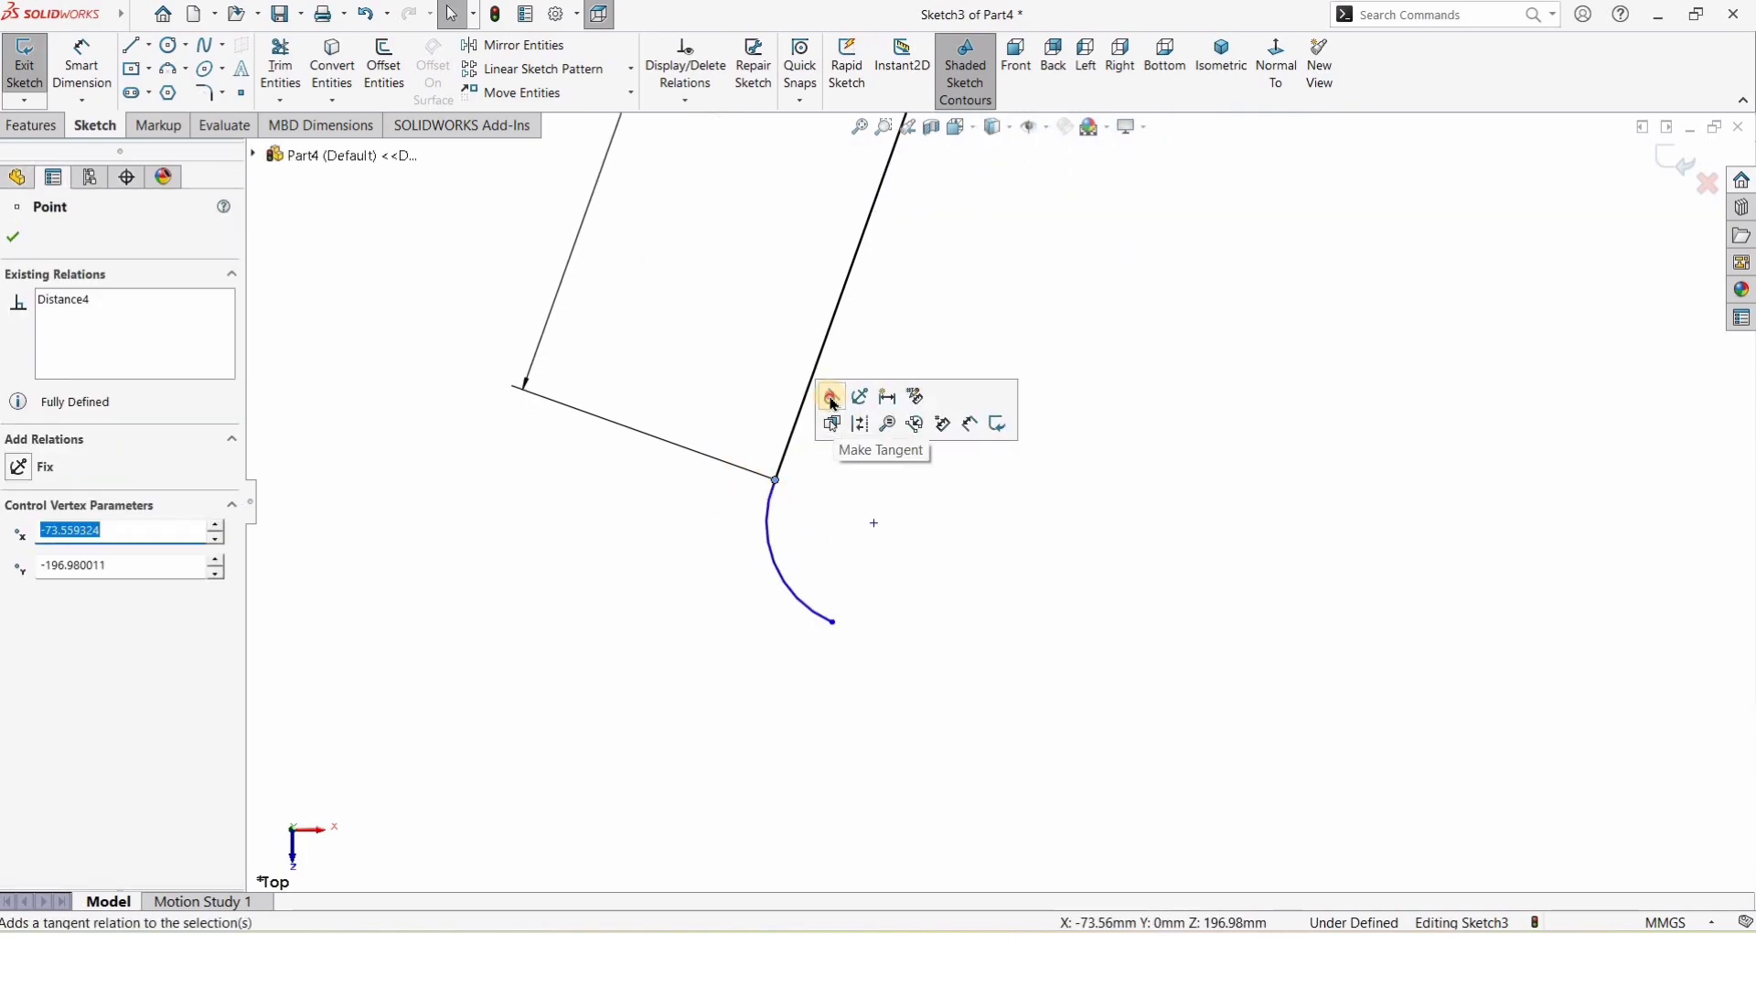
left_click(882, 618)
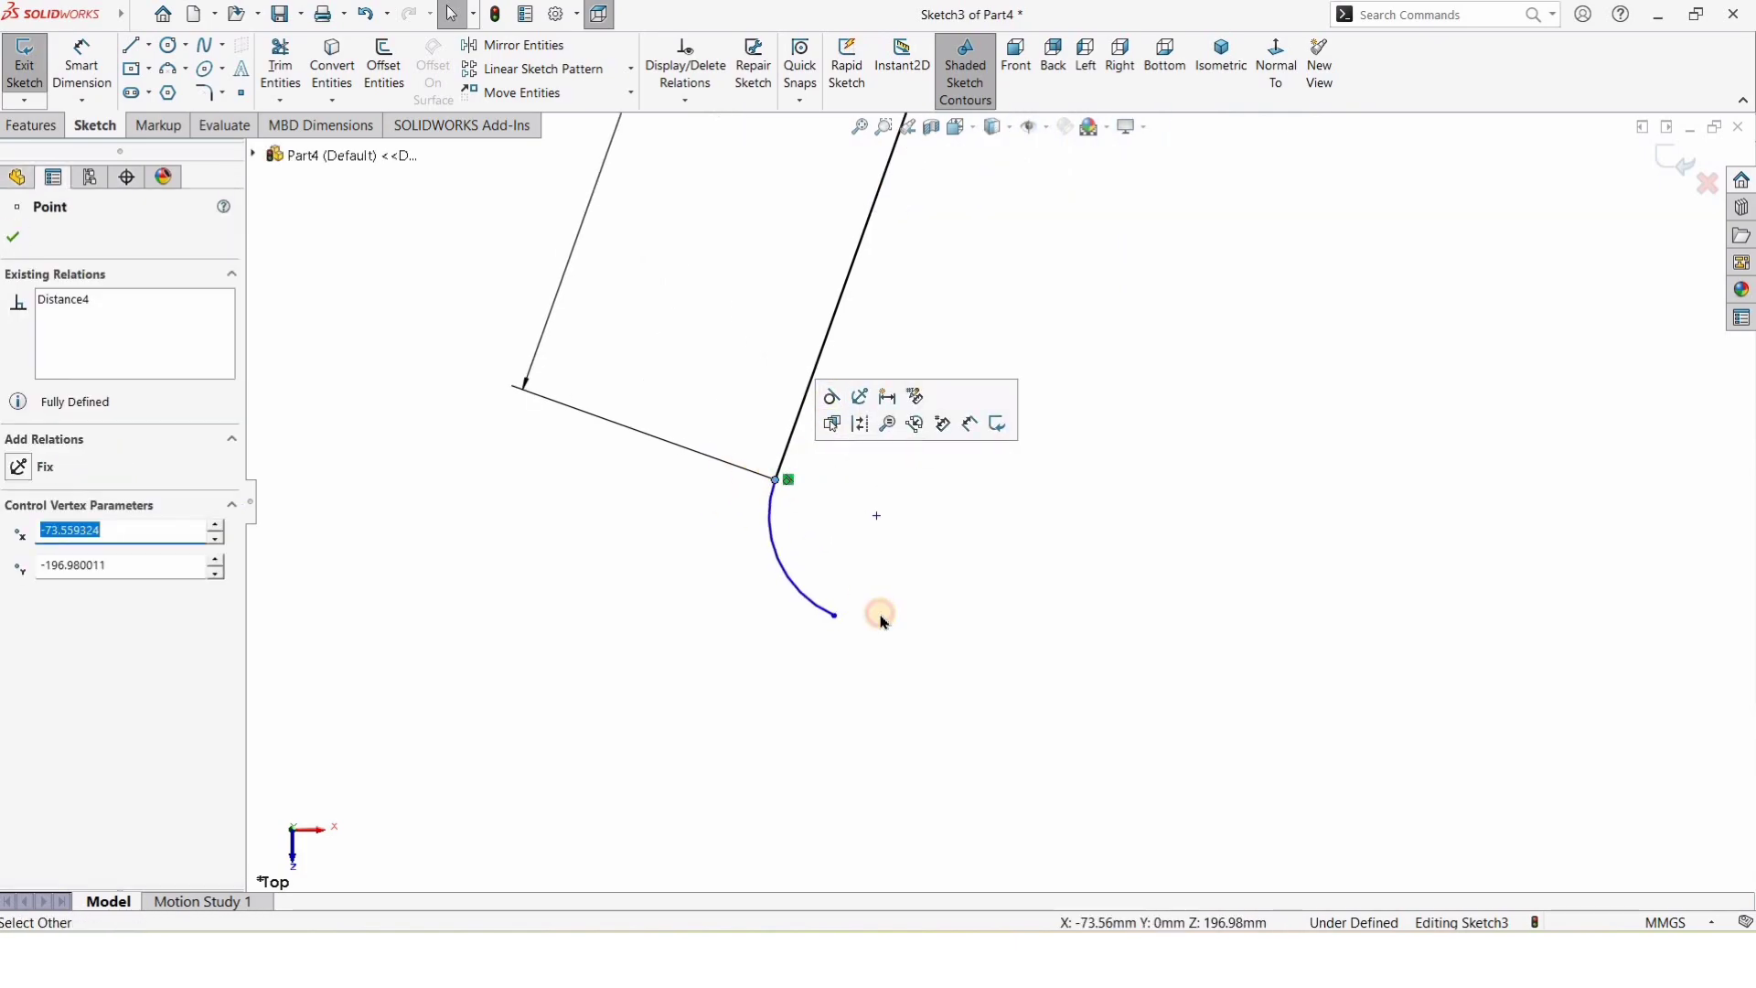
Step: Dimension the arc's radius as 10 mm, placing the dimension outside the curve
left_click(103, 90)
left_click(784, 576)
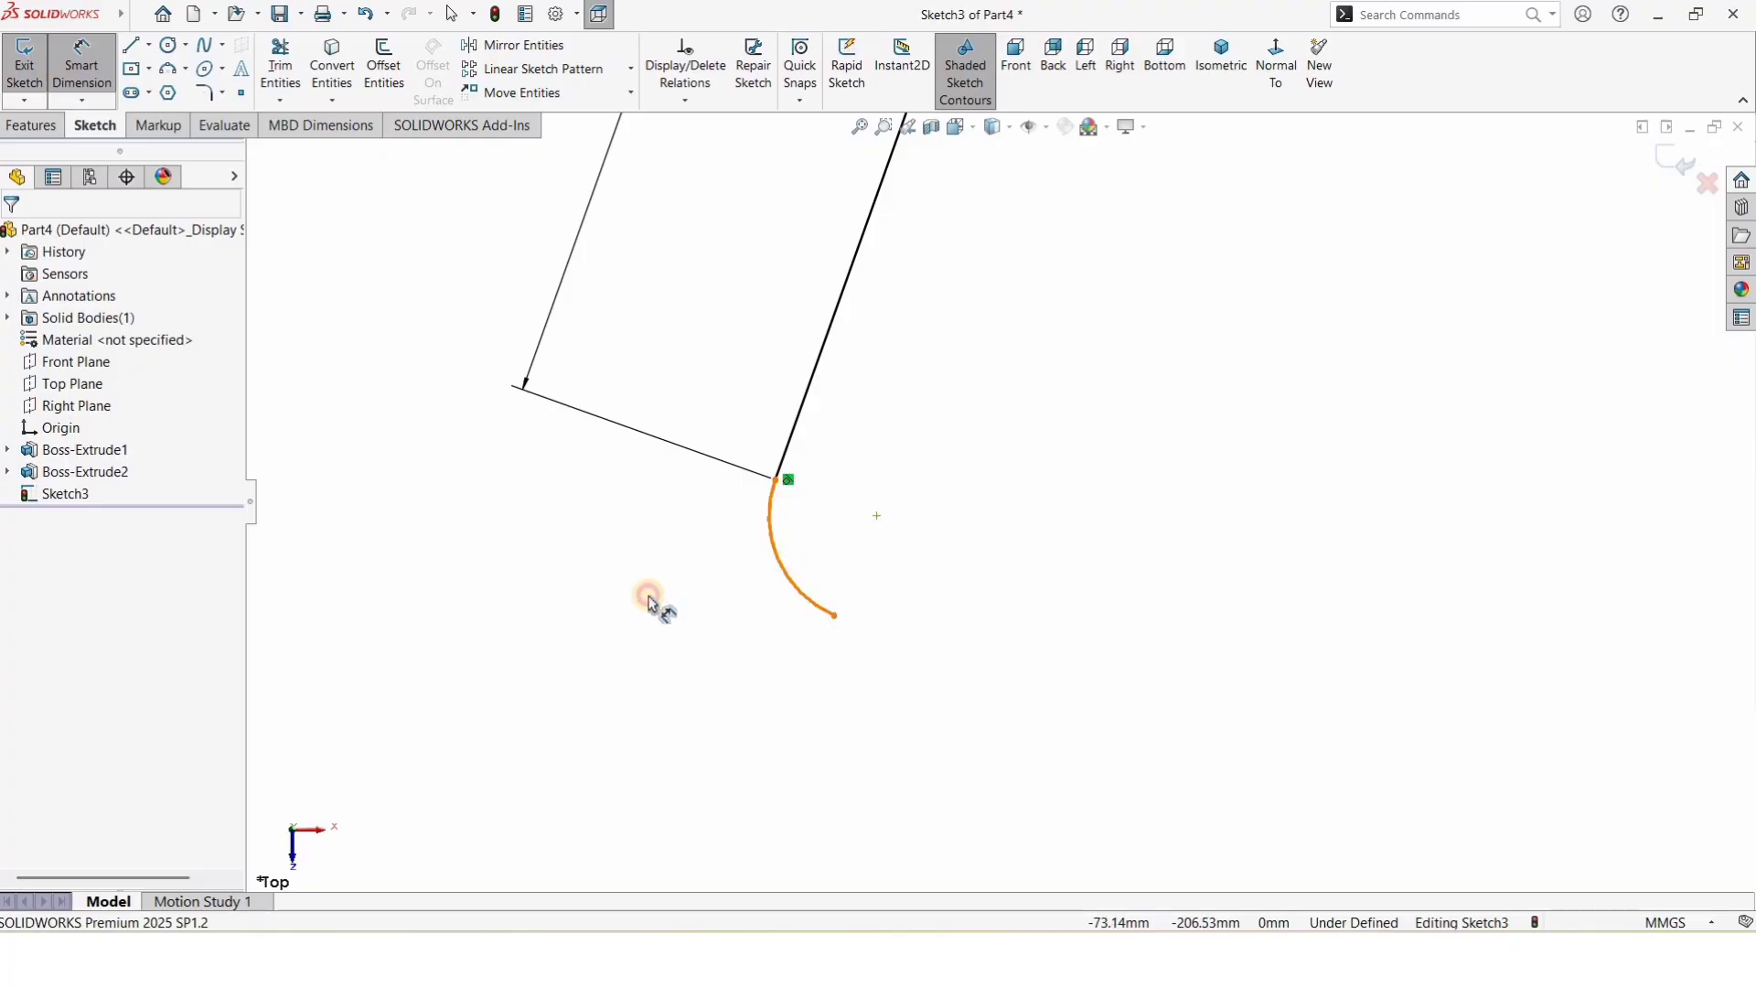
left_click(618, 631)
type("10")
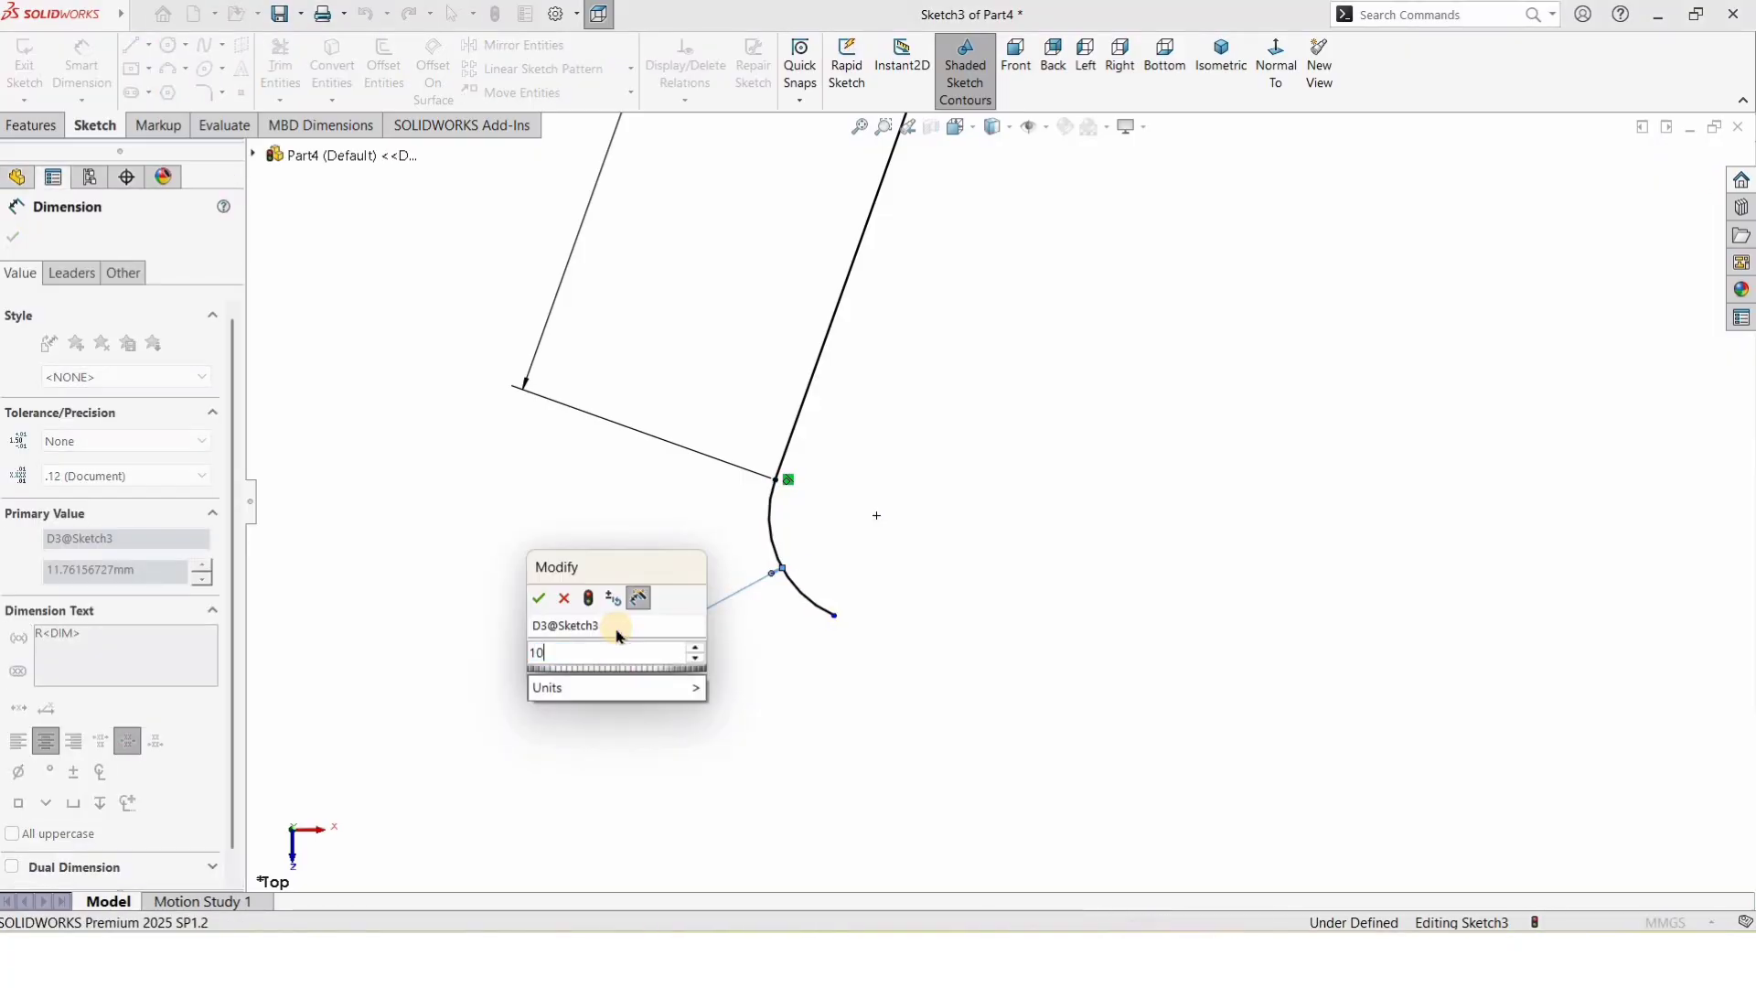
key("Return")
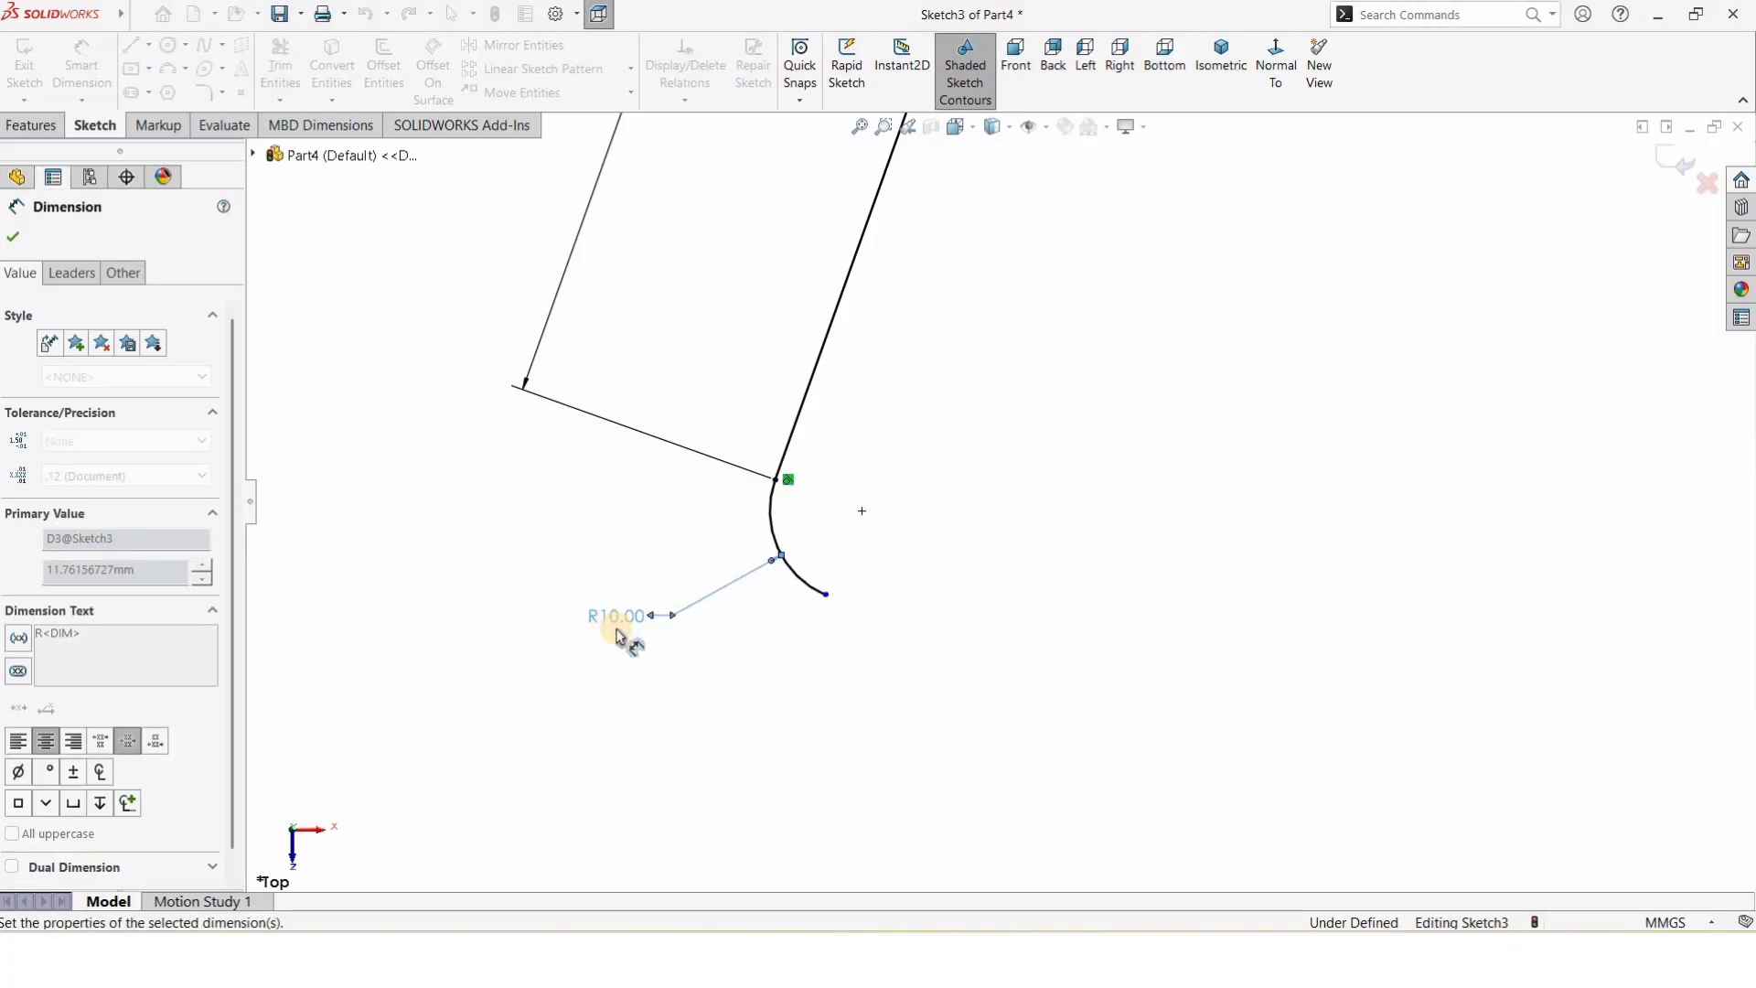
left_click(1082, 614)
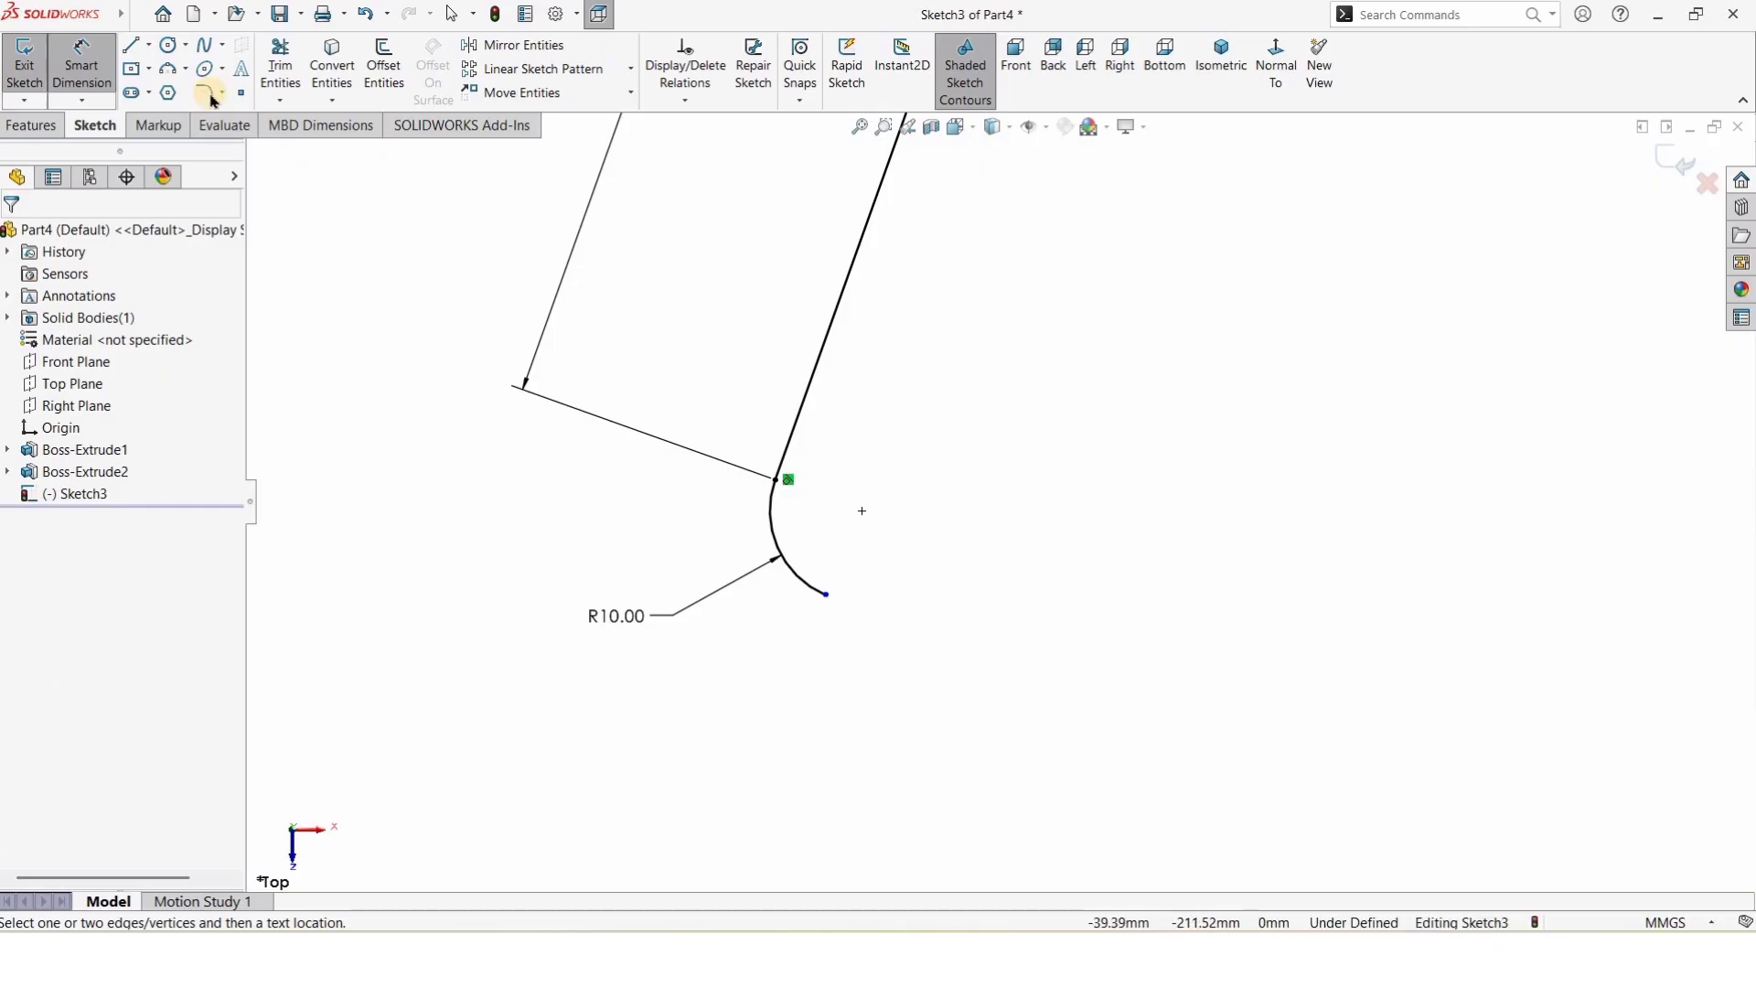
Step: Draw a line about 43 mm long sloping down and inward from the arc's free end, and make it tangent to the arc
left_click(133, 47)
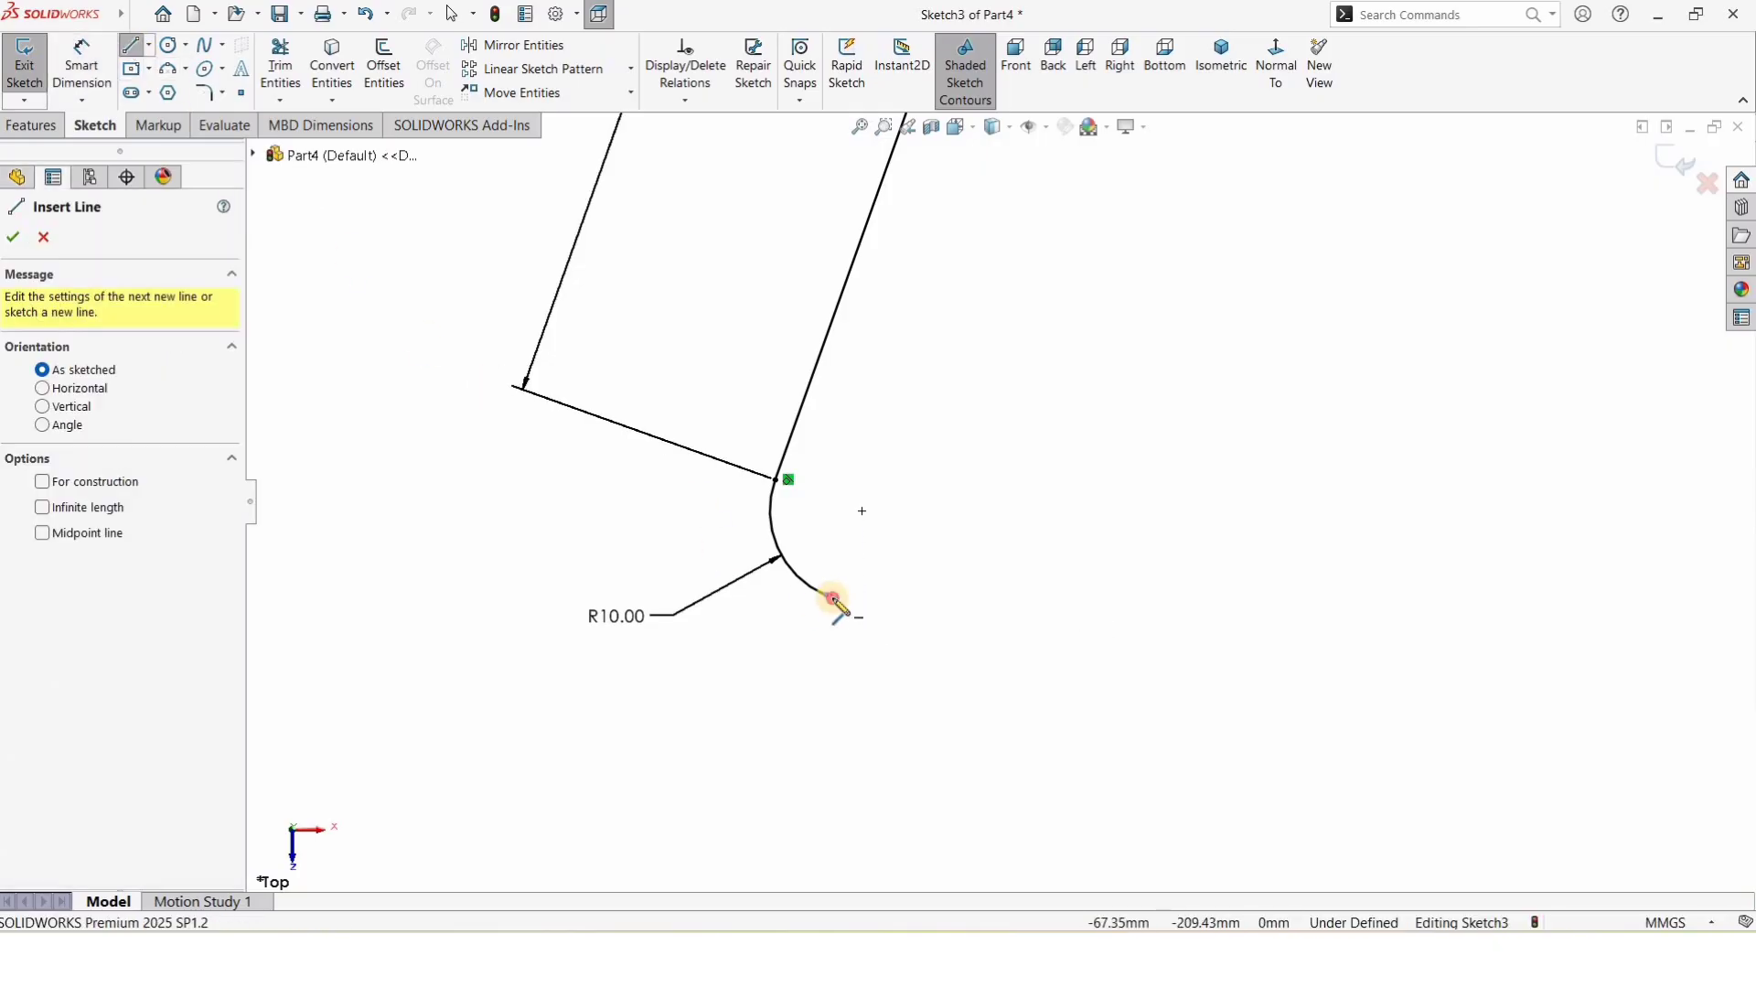
left_click(1196, 741)
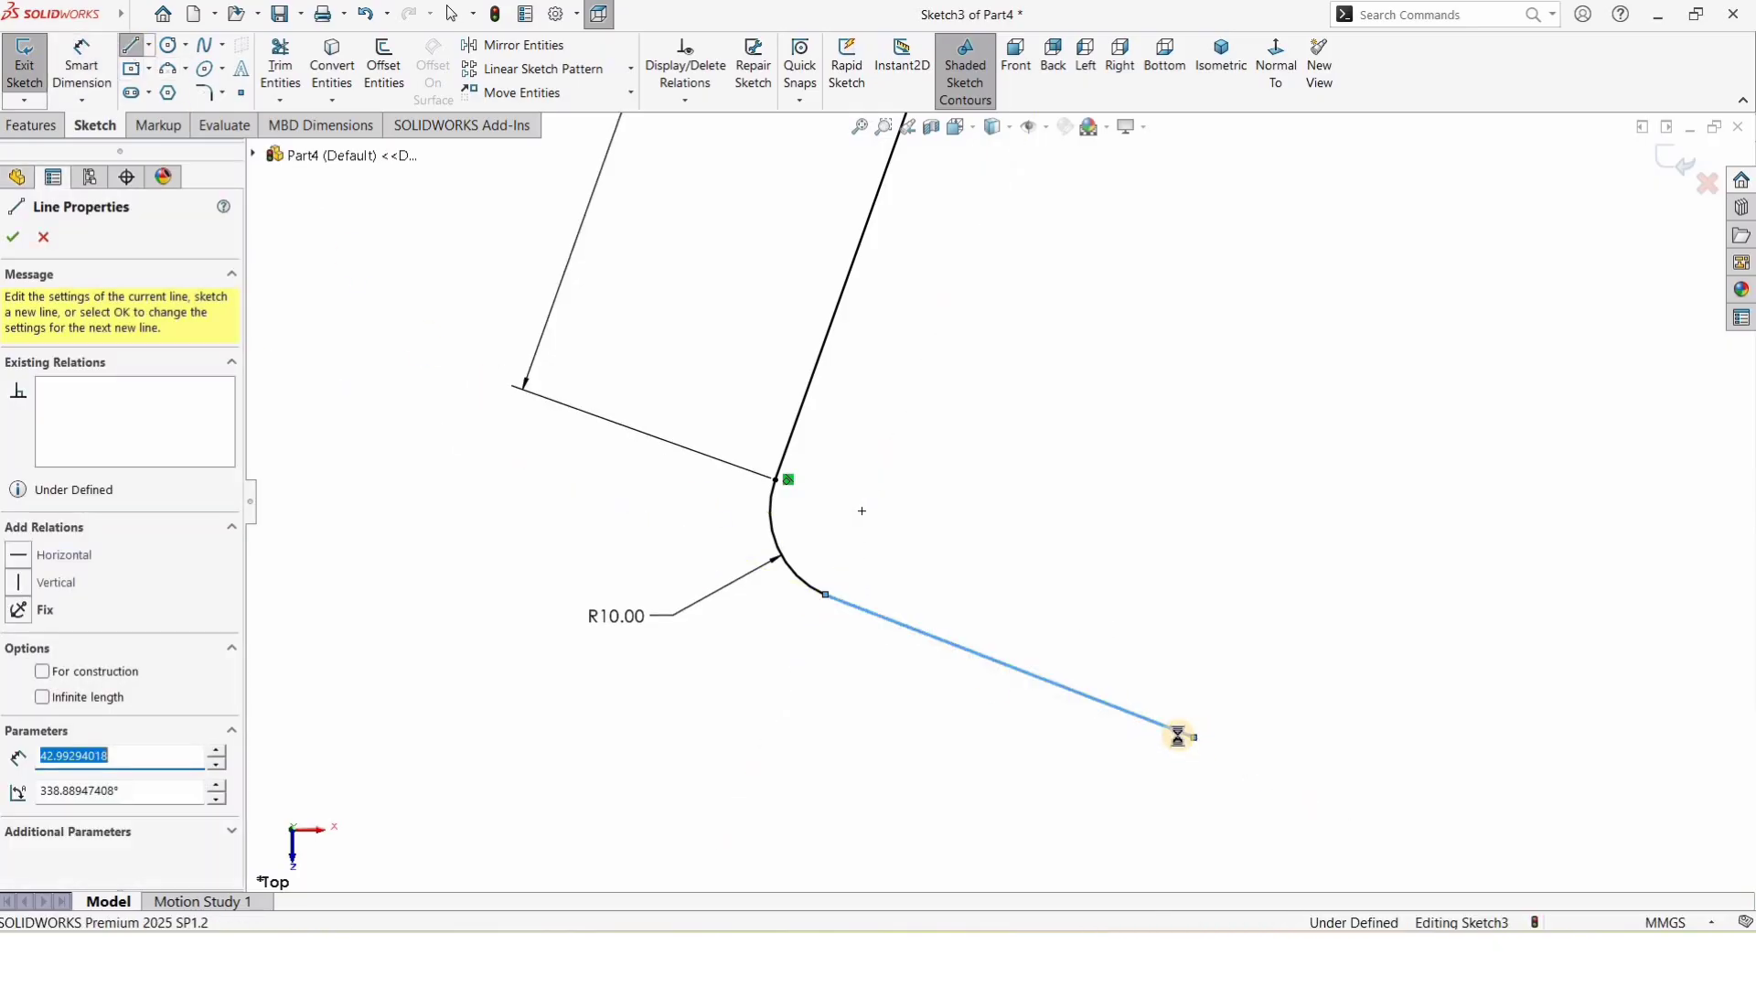
key("Escape")
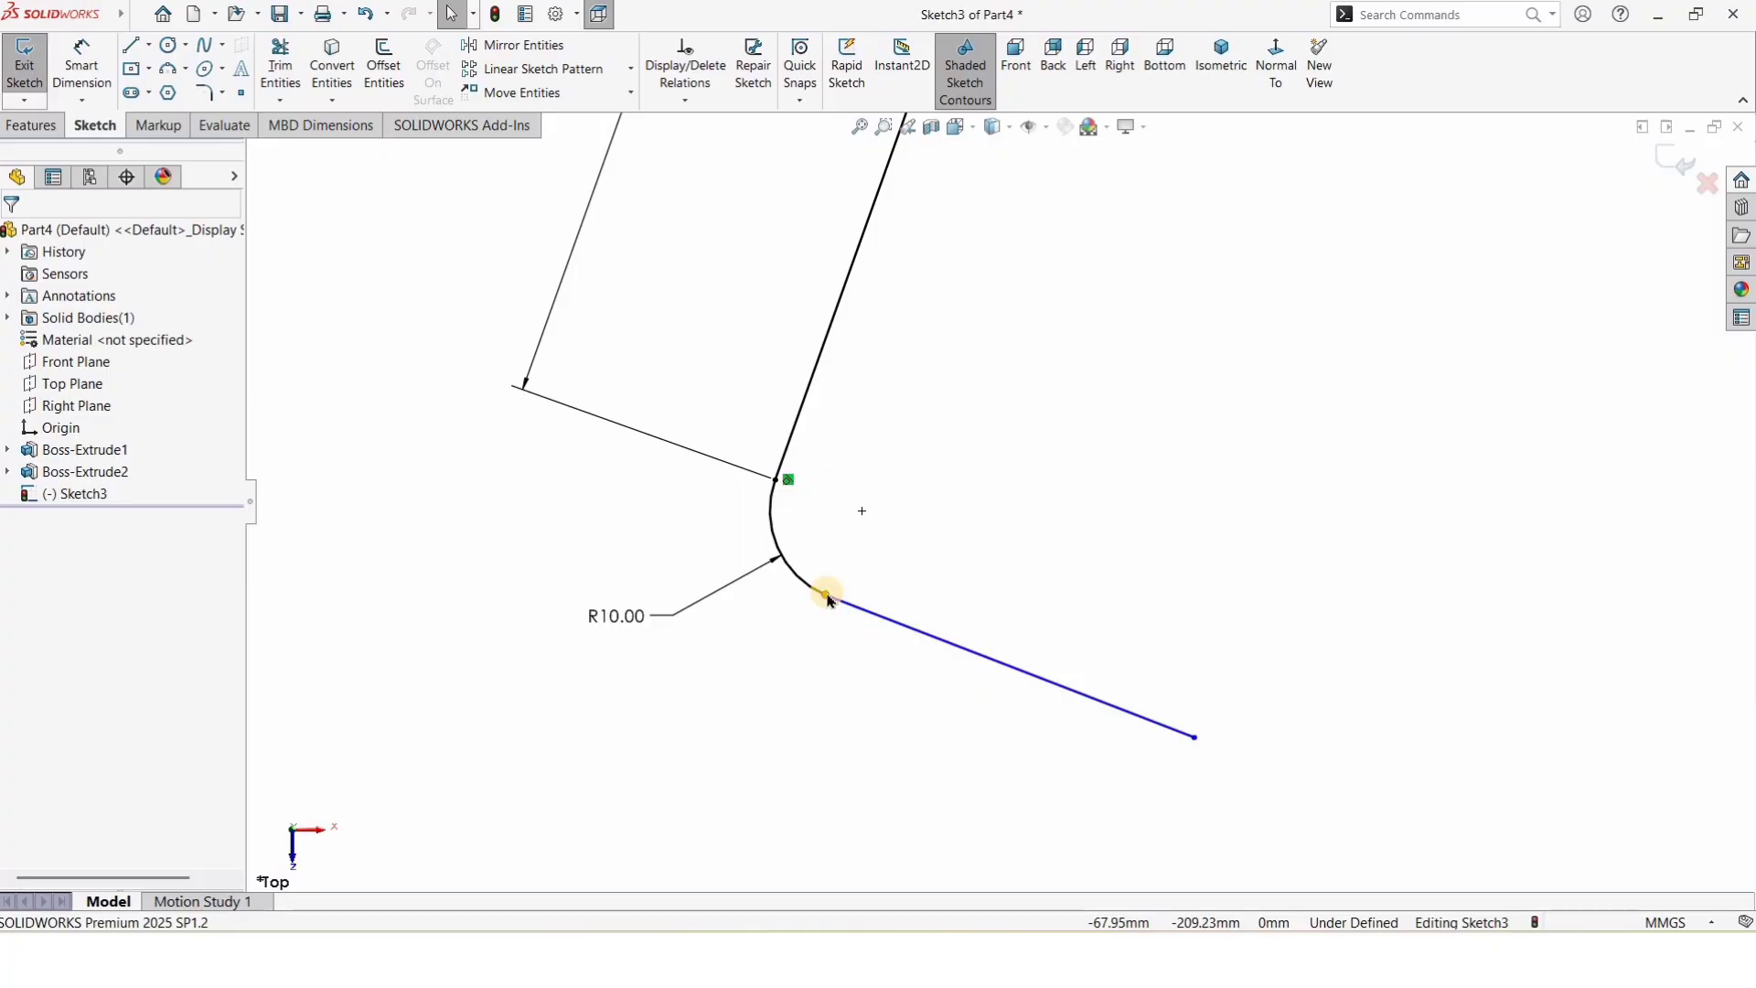
left_click(826, 595)
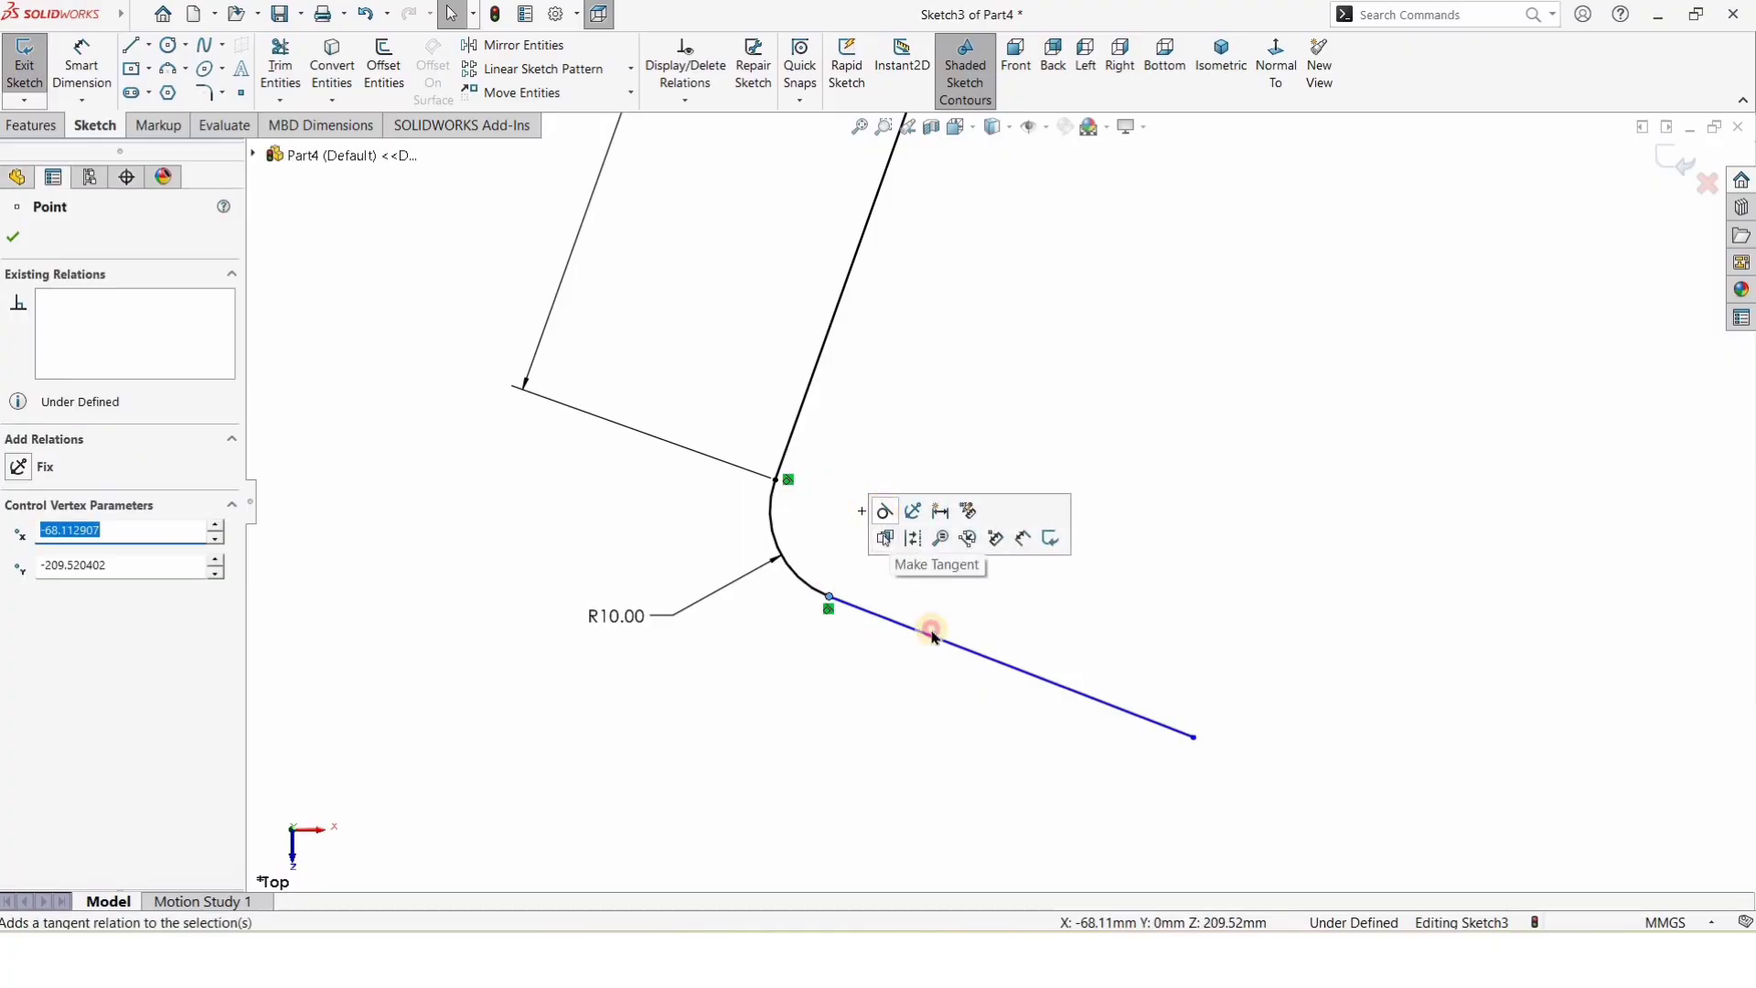
left_click(1156, 687)
Step: Dimension the length of the line at the arc's free end as 11.91 mm, placing the dimension below the line
scroll(1161, 681, "down", 4)
scroll(1177, 631, "up", 8)
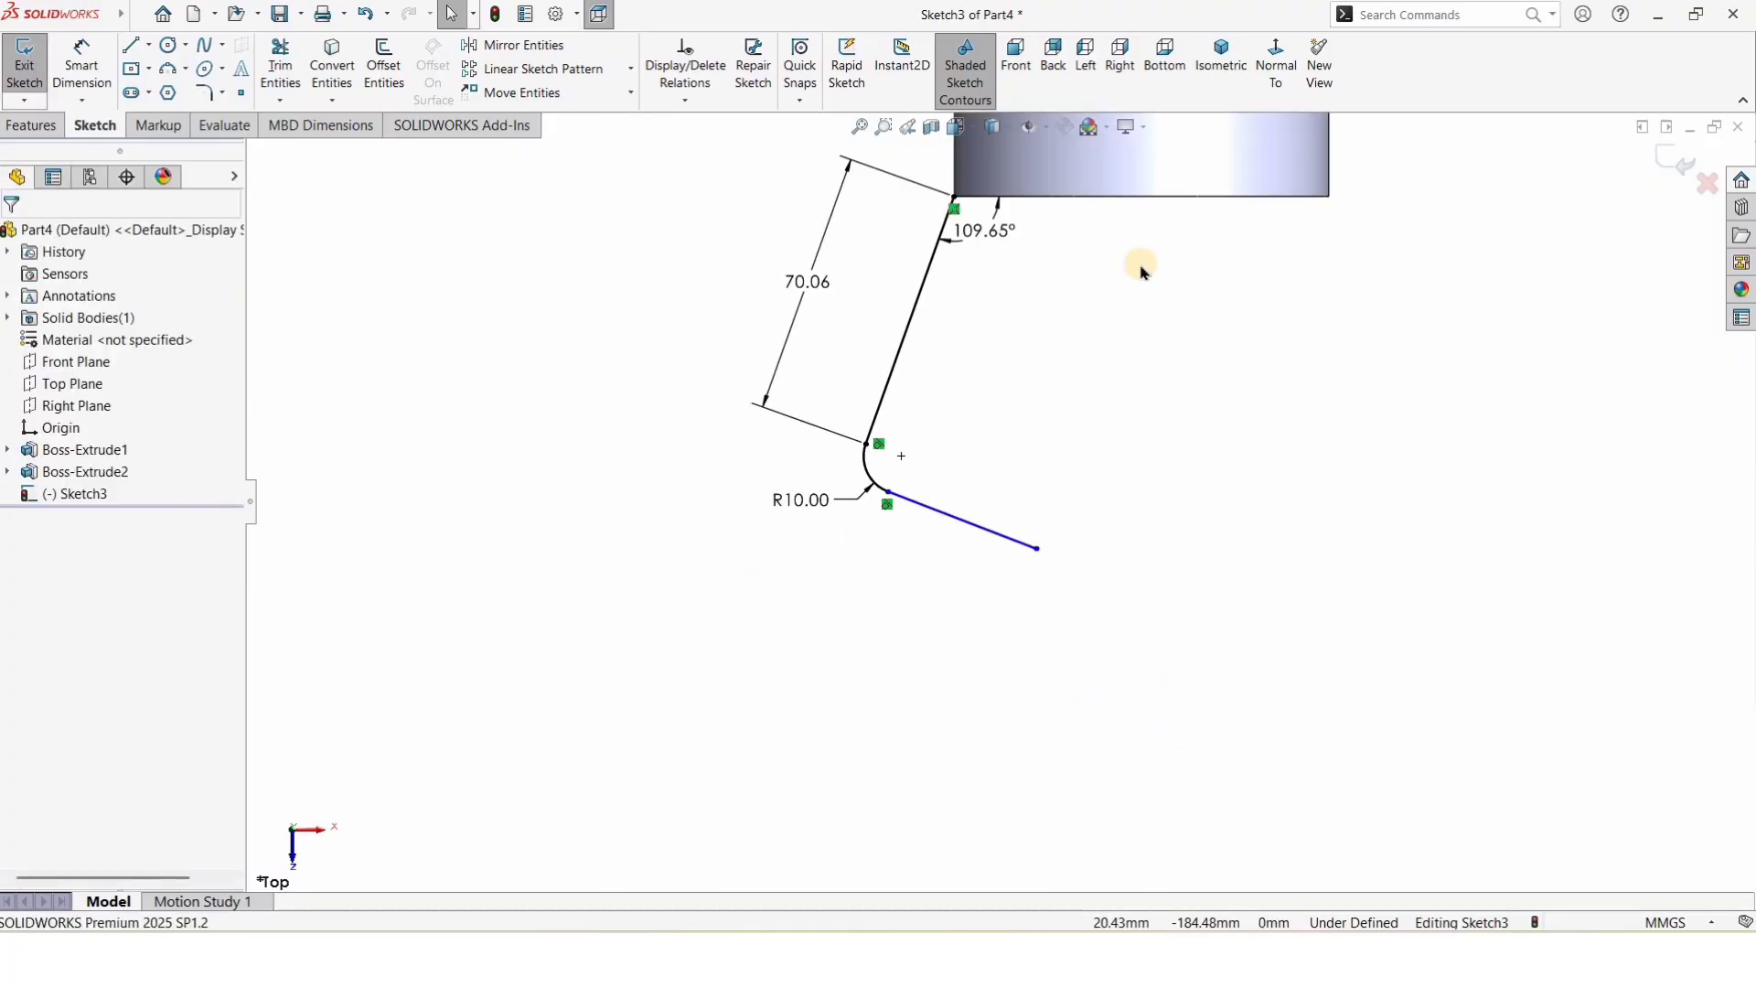
scroll(1140, 272, "down", 2)
scroll(992, 548, "up", 3)
left_click(930, 715)
scroll(914, 721, "down", 2)
left_click(1085, 702)
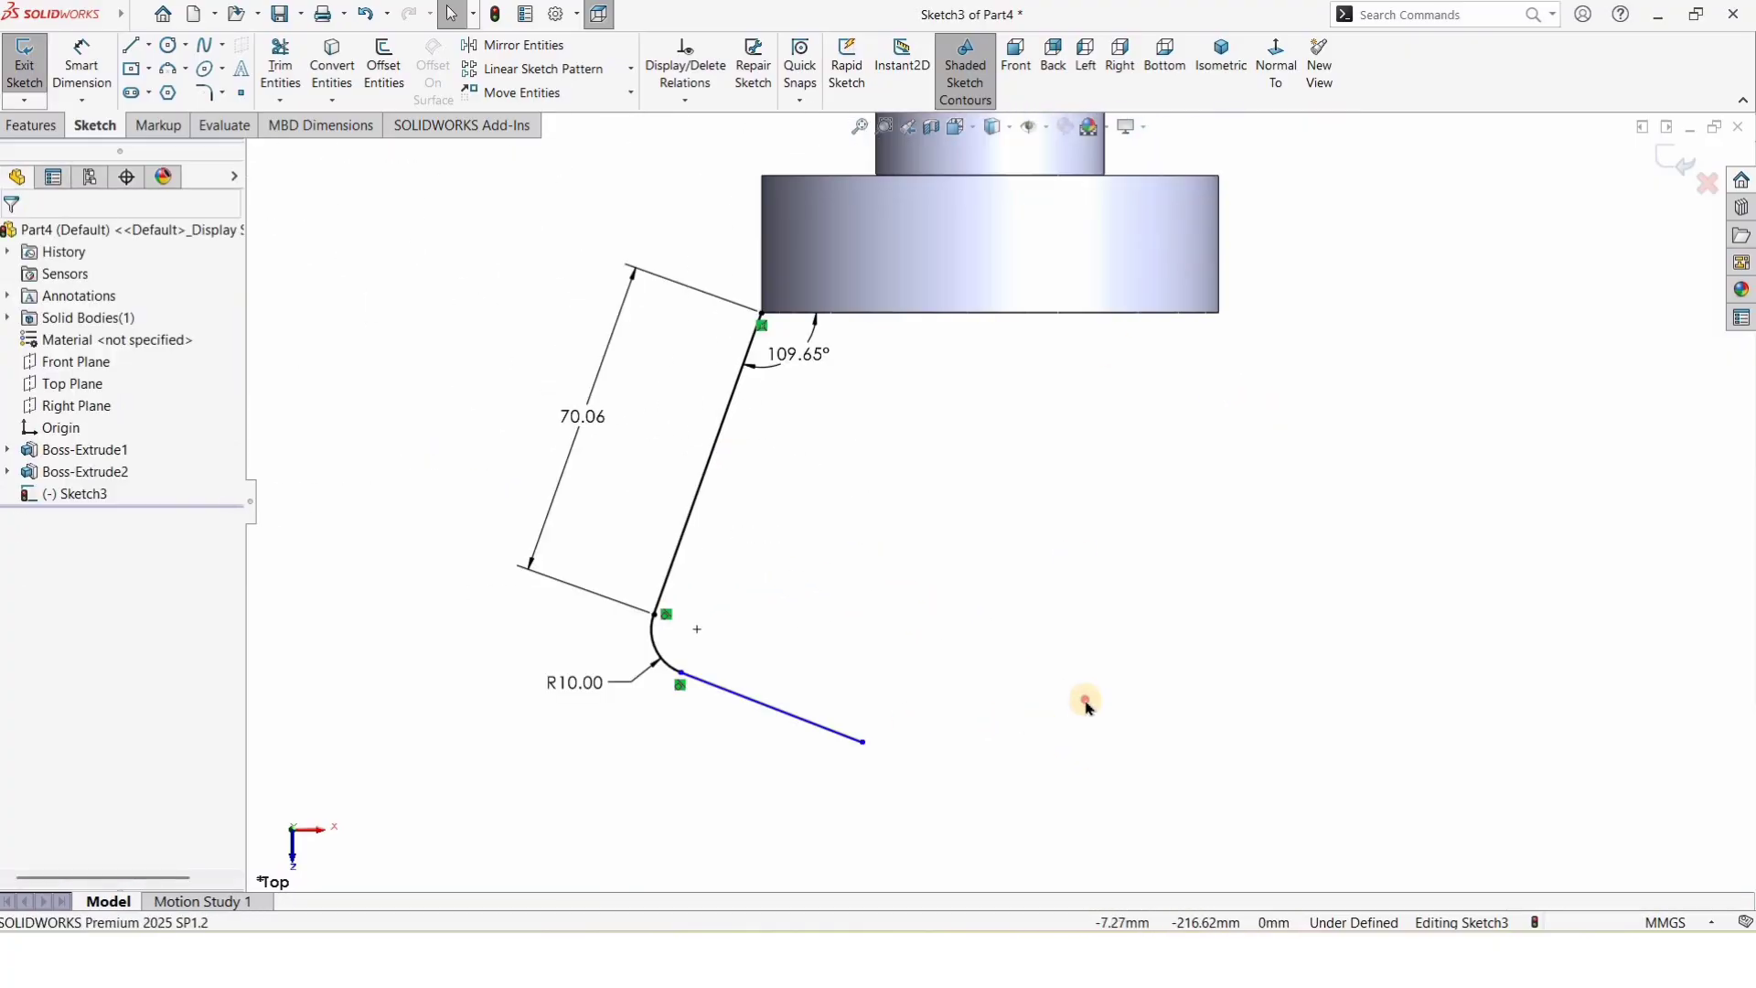
left_click(81, 66)
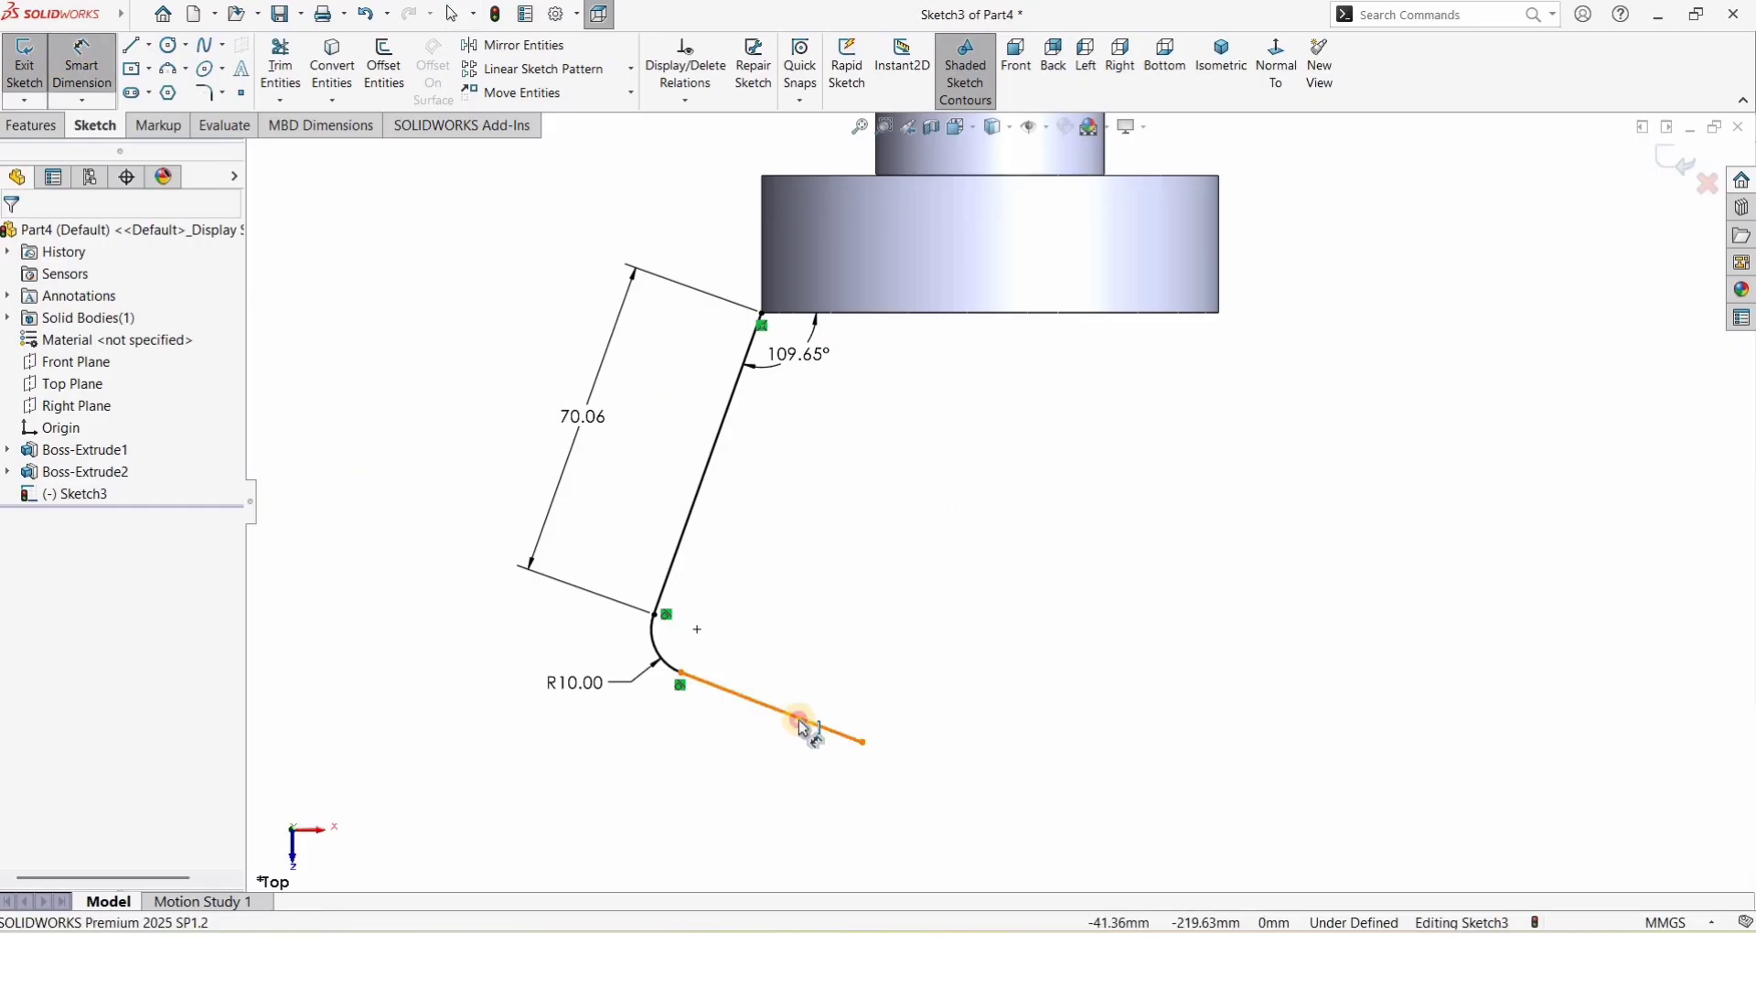
left_click(801, 727)
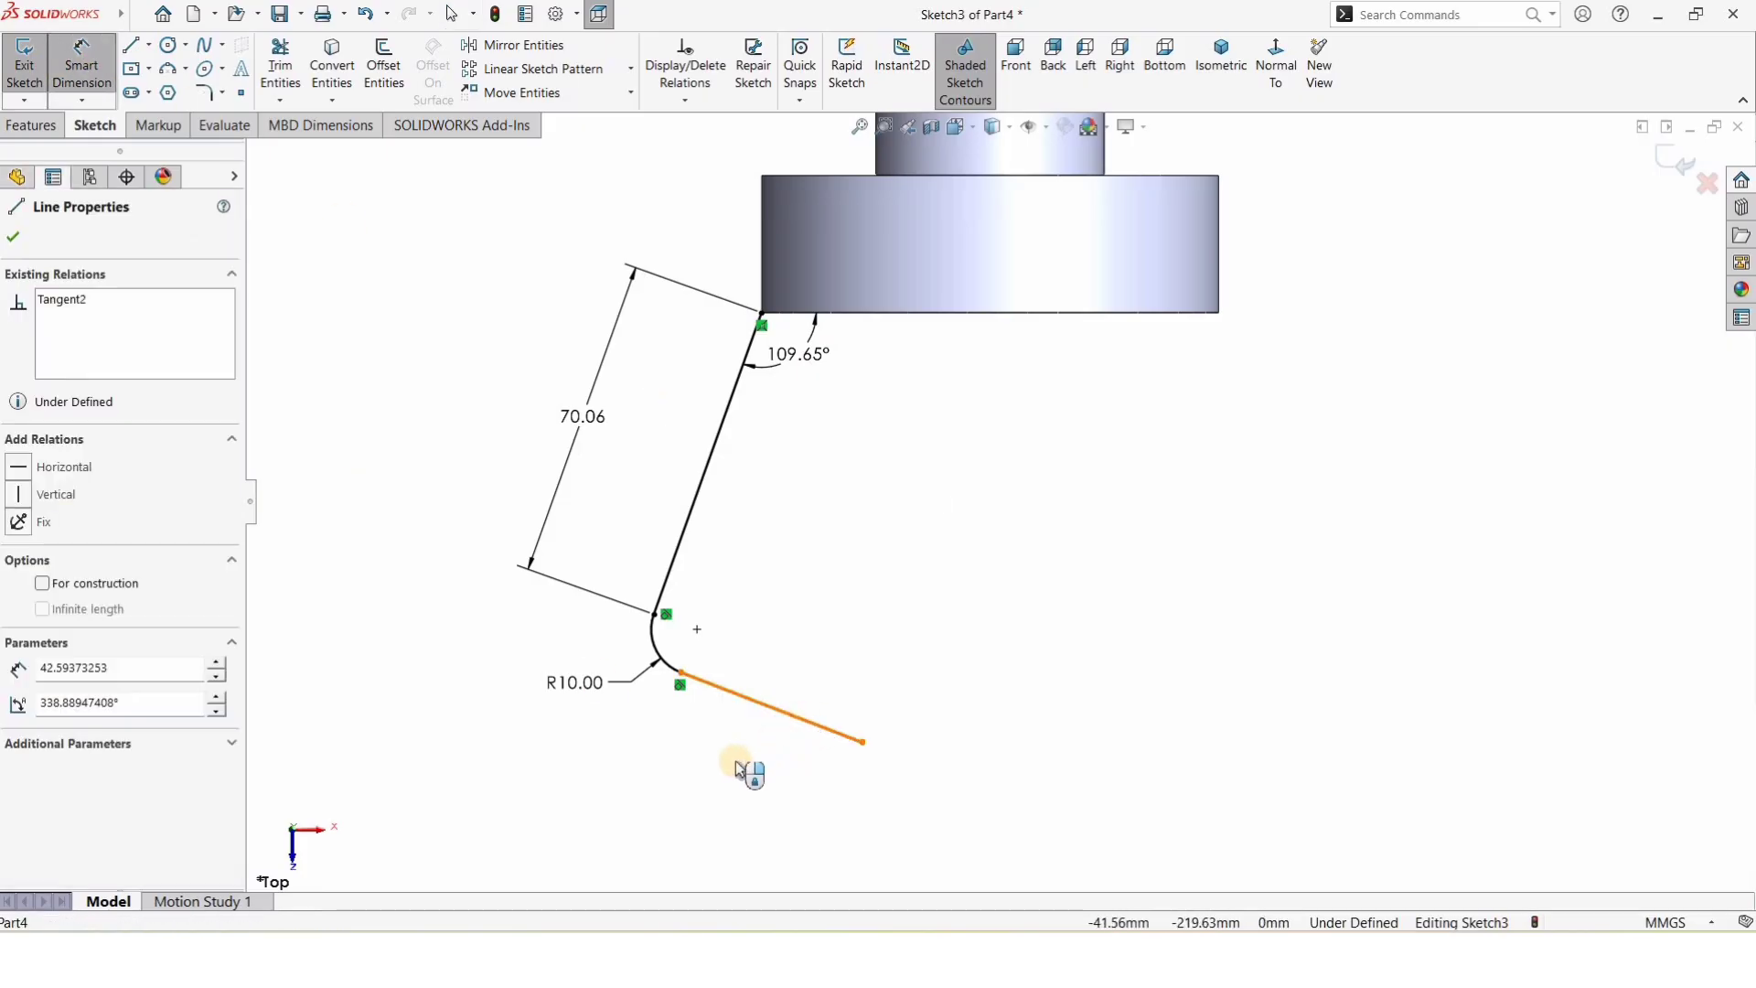
left_click(906, 882)
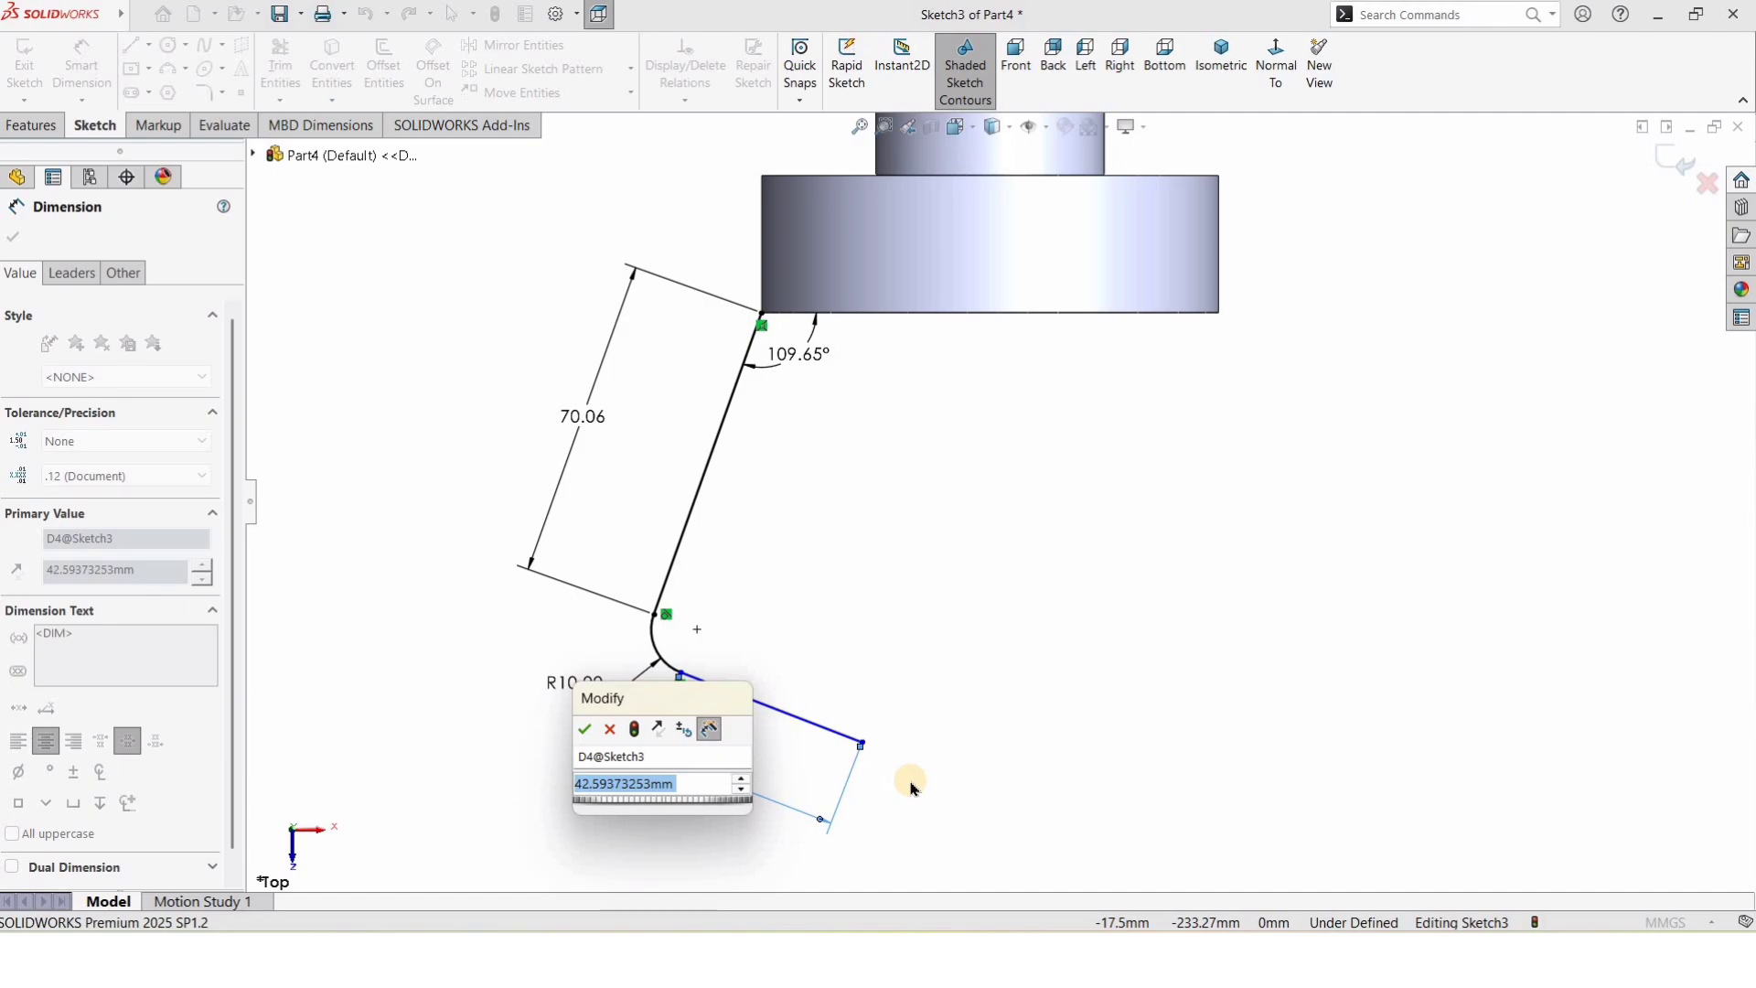
type("42.59")
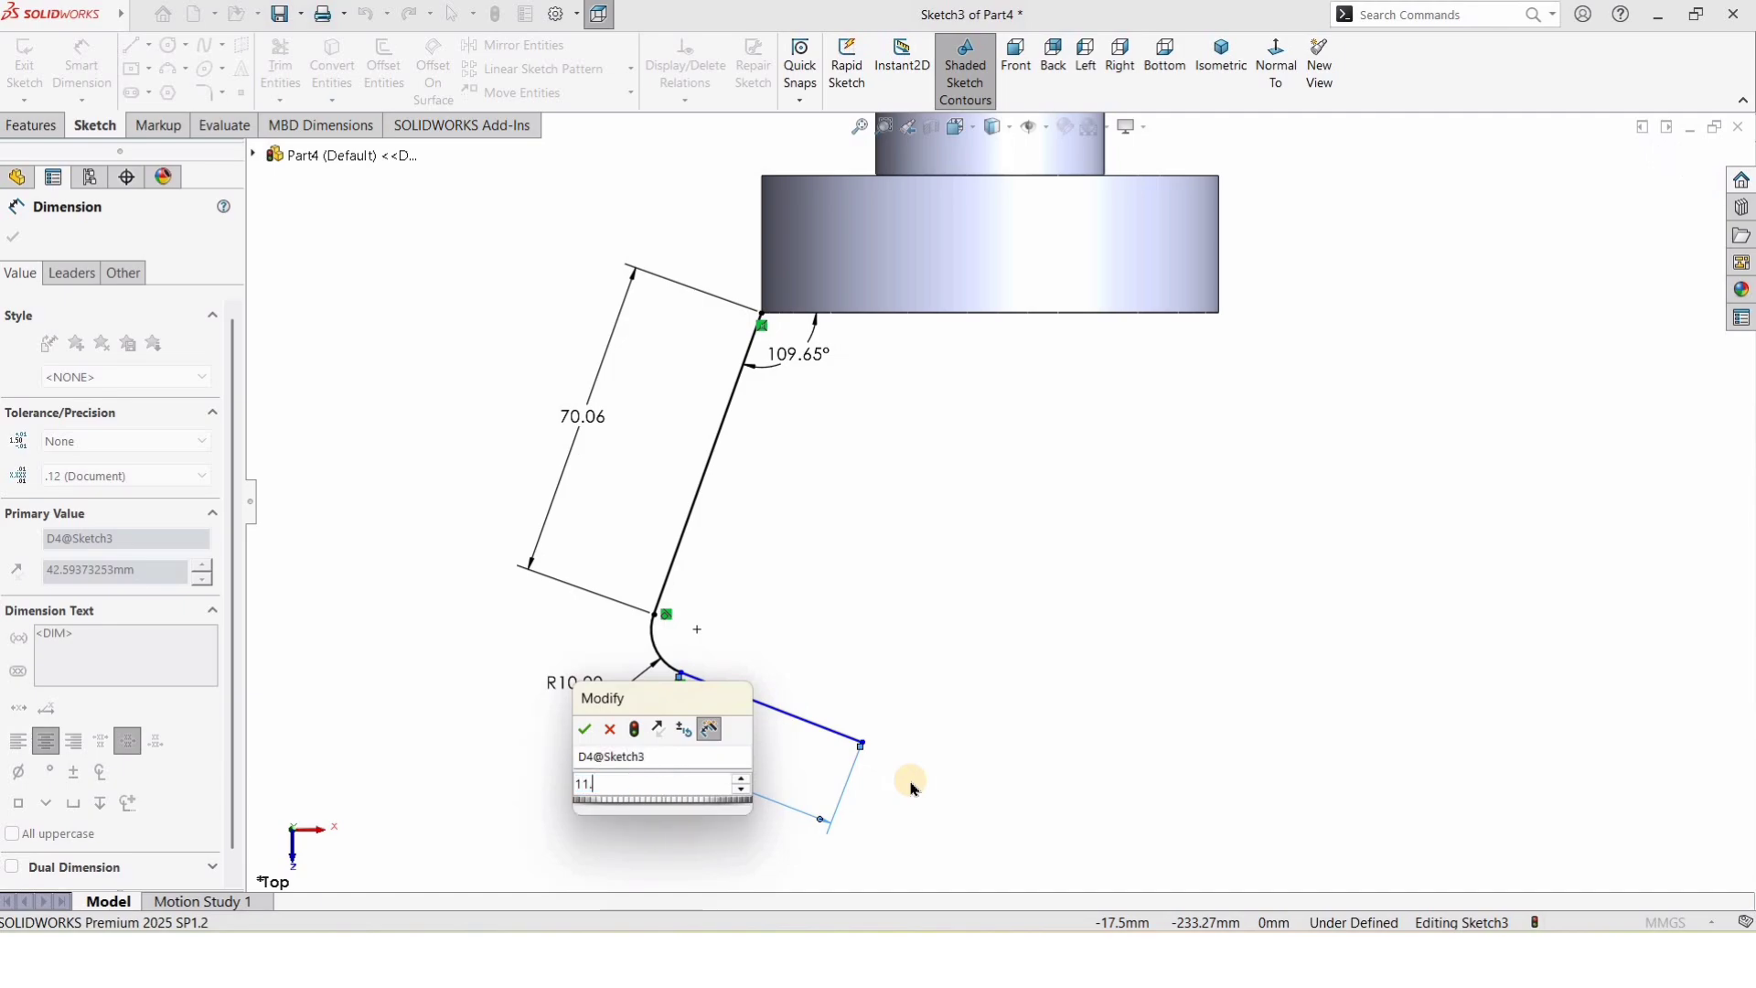
key("Return")
left_click(608, 782)
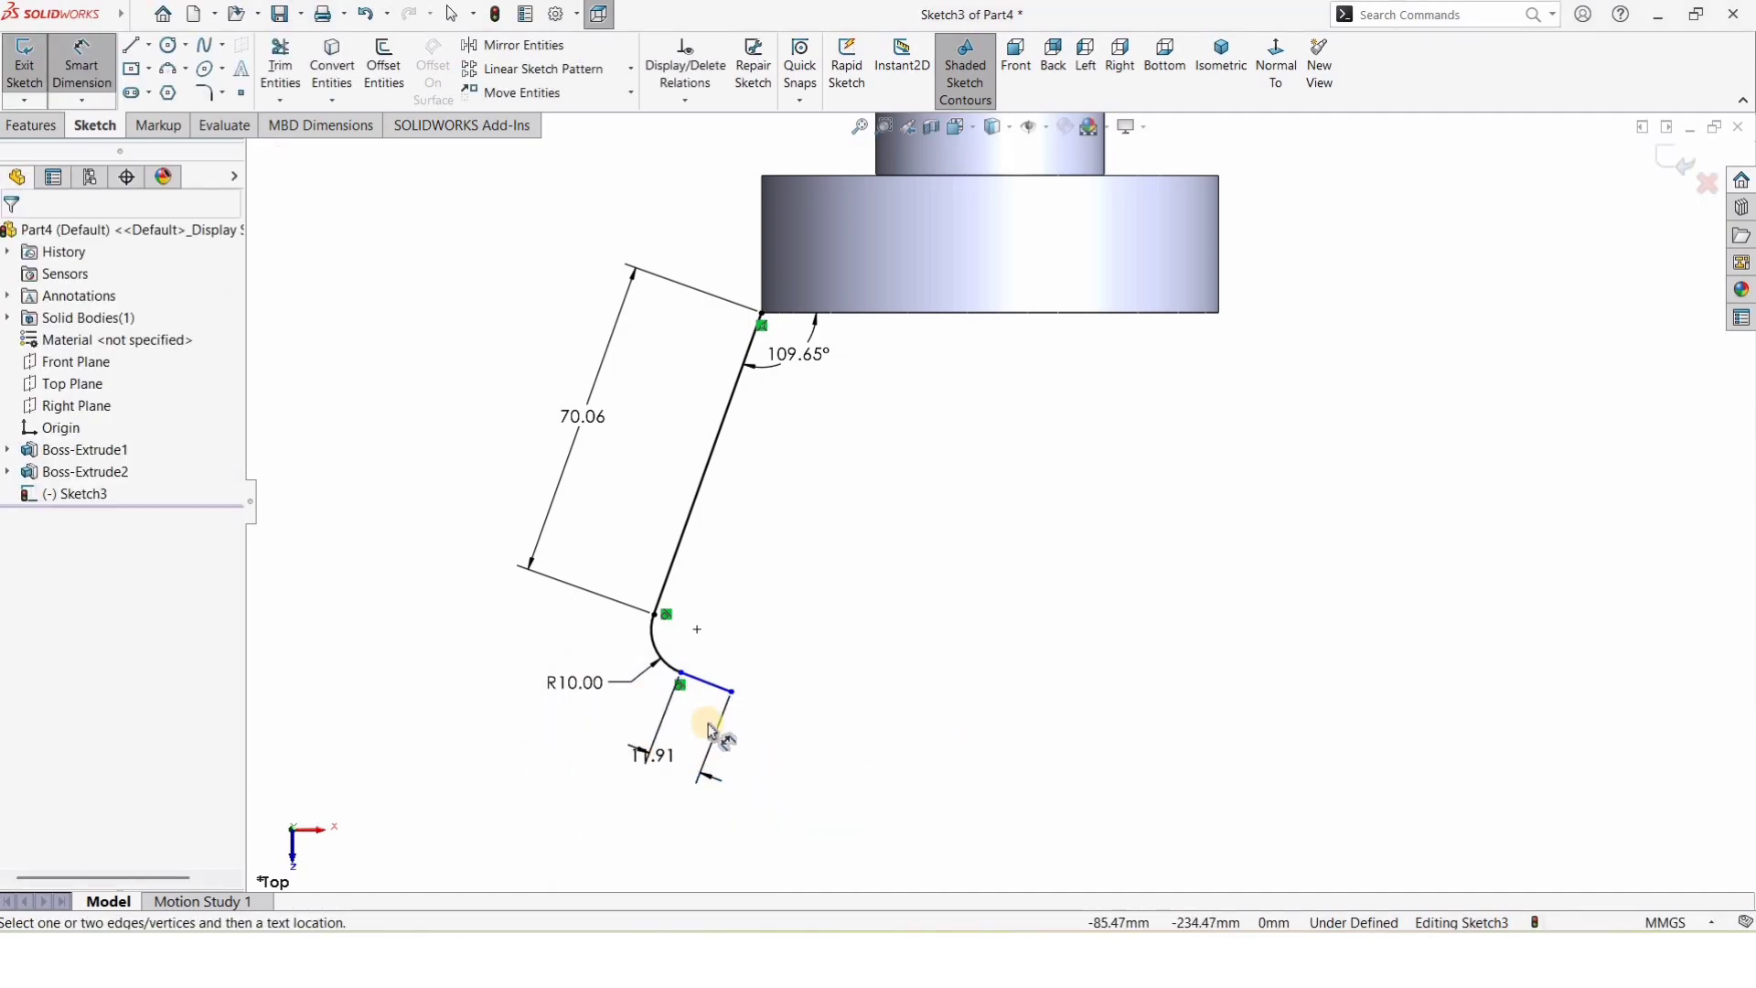
Step: Reposition the short line's length dimension so that it sits close beneath the line
scroll(786, 672, "up", 2)
scroll(834, 673, "down", 4)
left_click_drag(781, 651, 849, 582)
scroll(864, 574, "down", 2)
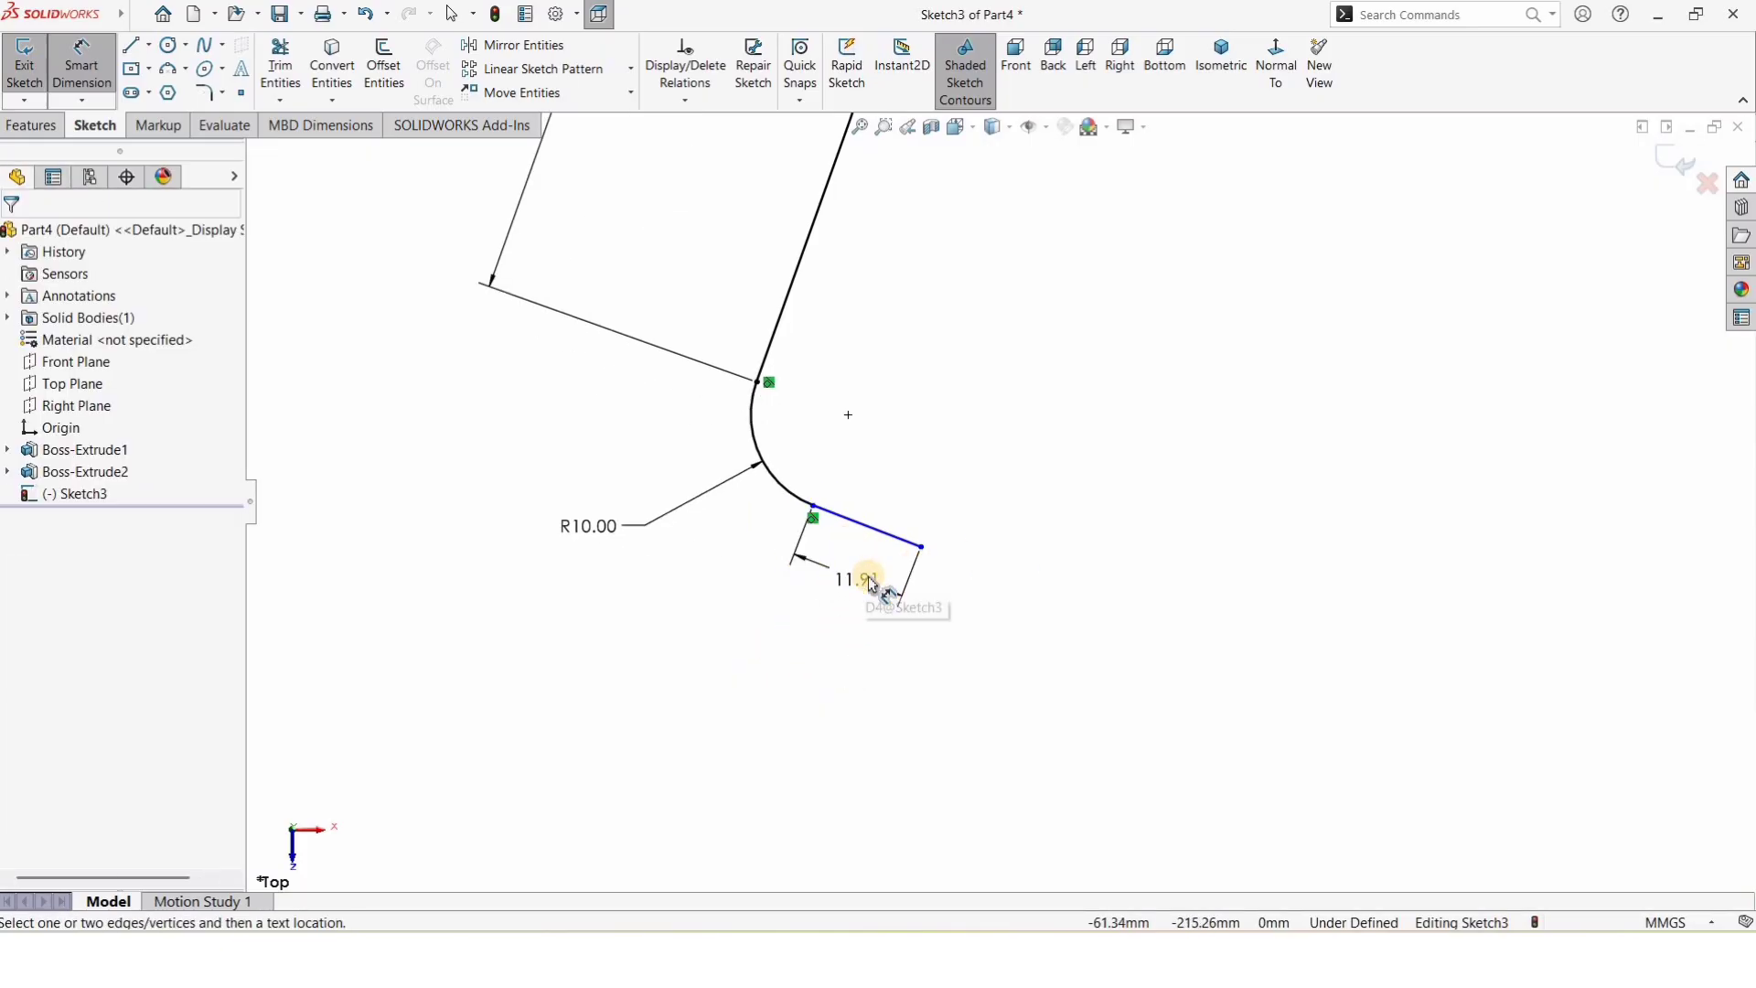
Step: Draw a three-point arc spanning about 11 mm, continuing down and inward from the short line's free end
scroll(1108, 312, "up", 6)
scroll(1201, 304, "down", 3)
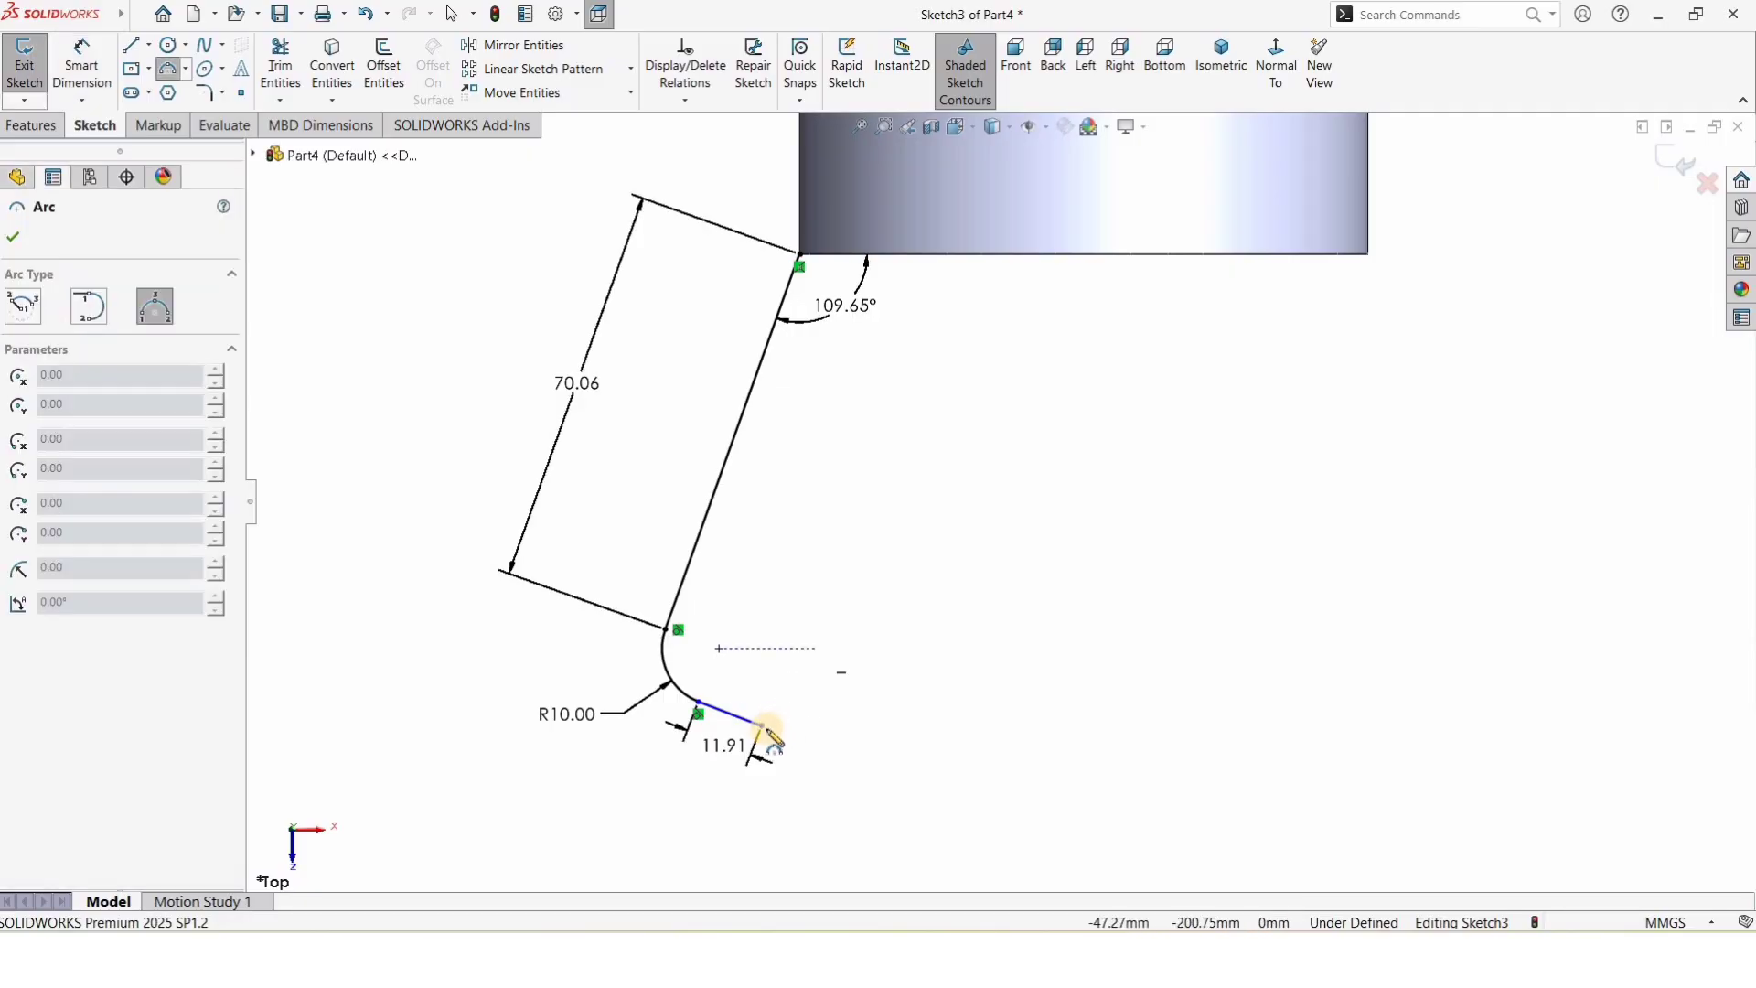
left_click(808, 745)
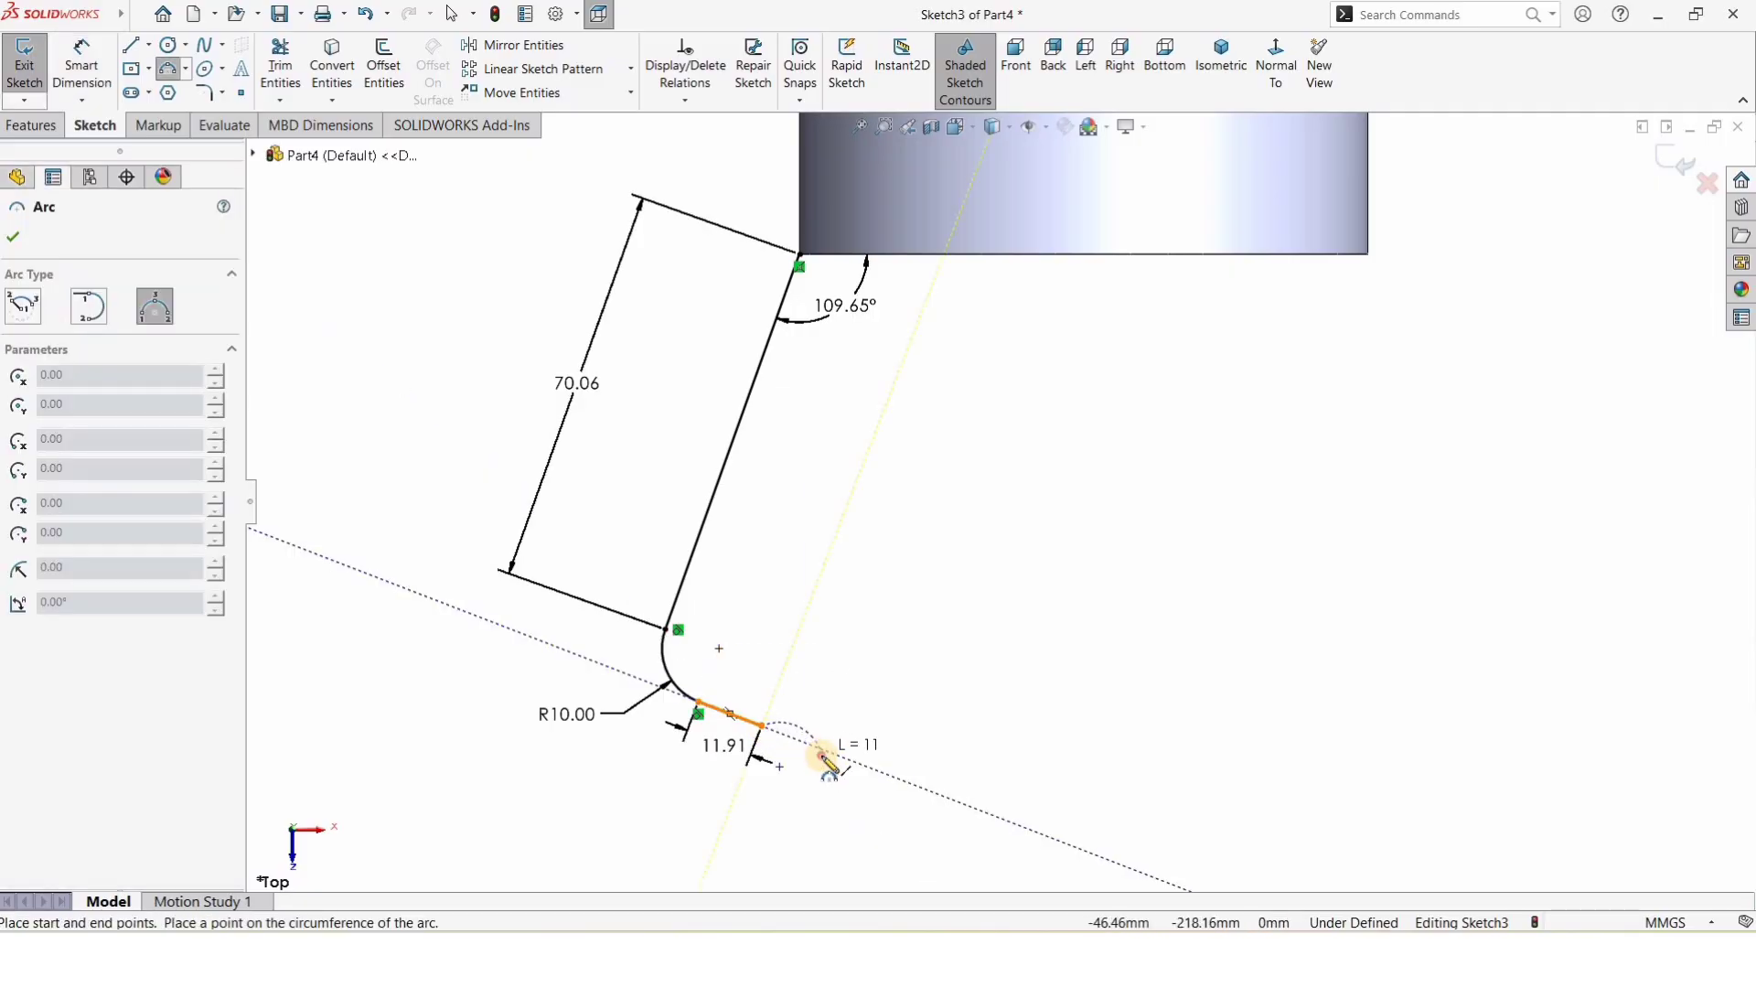
left_click(798, 753)
key("Escape")
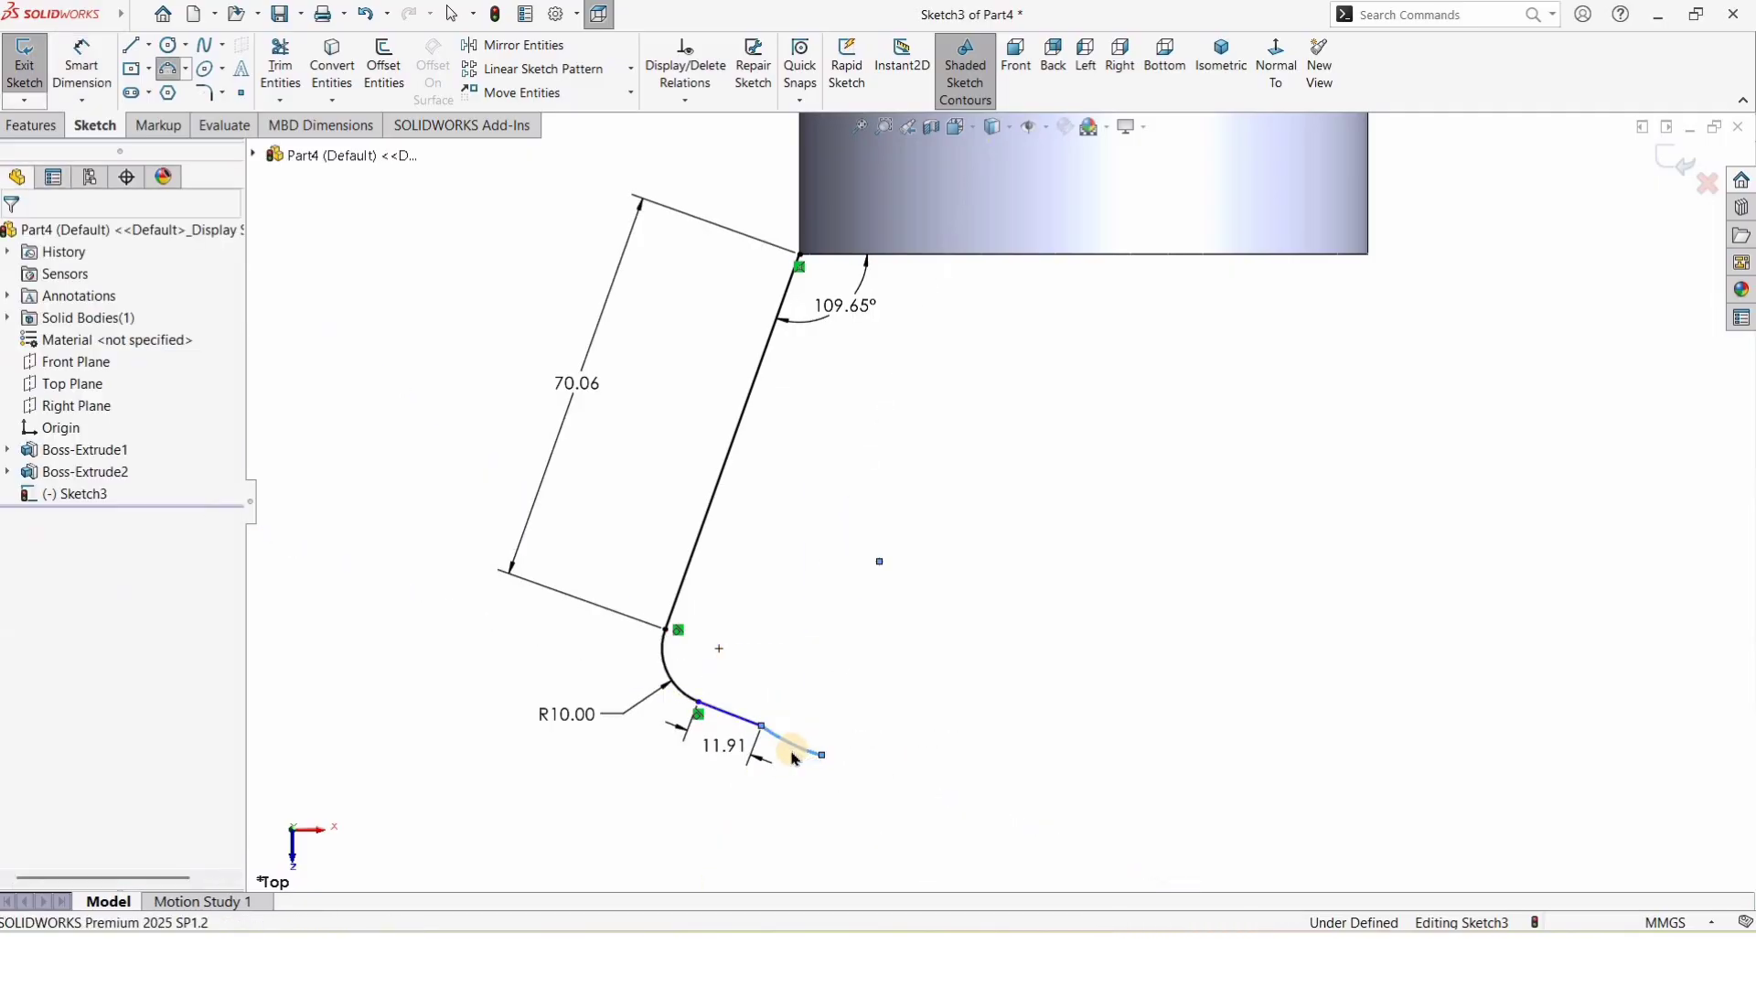
Step: Make the new arc tangent to the short line and move its free end up until the arc levels out
scroll(792, 739, "down", 3)
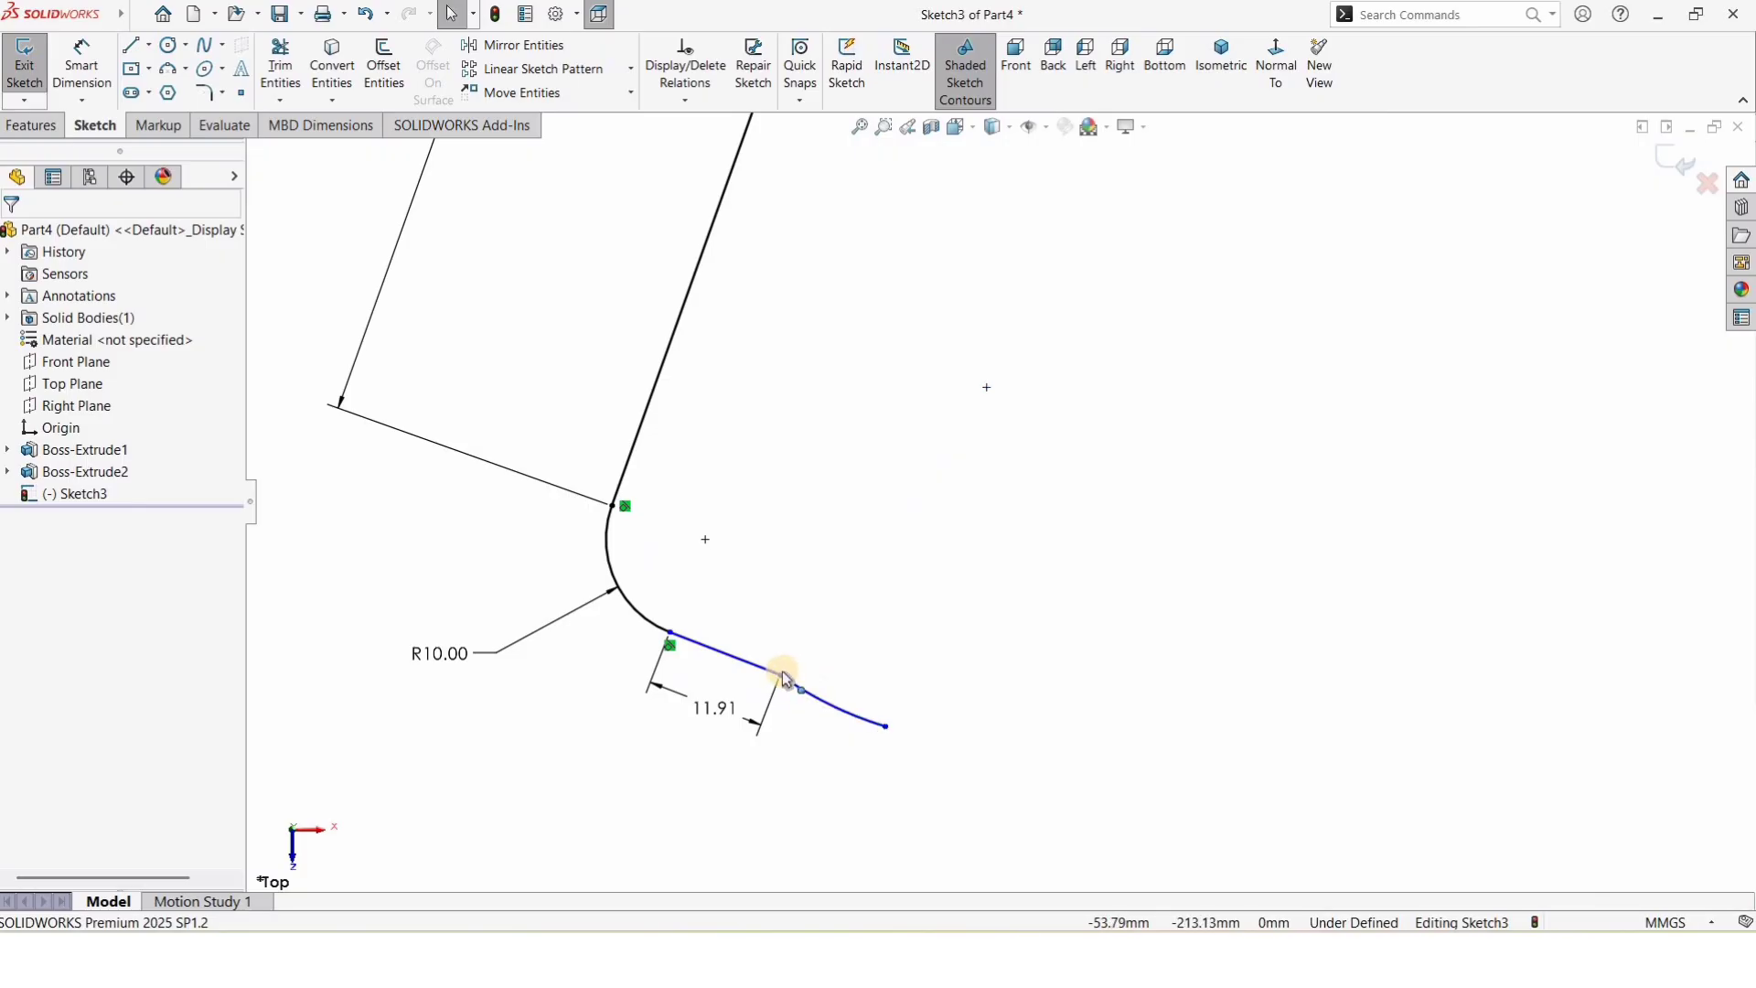
left_click(785, 678)
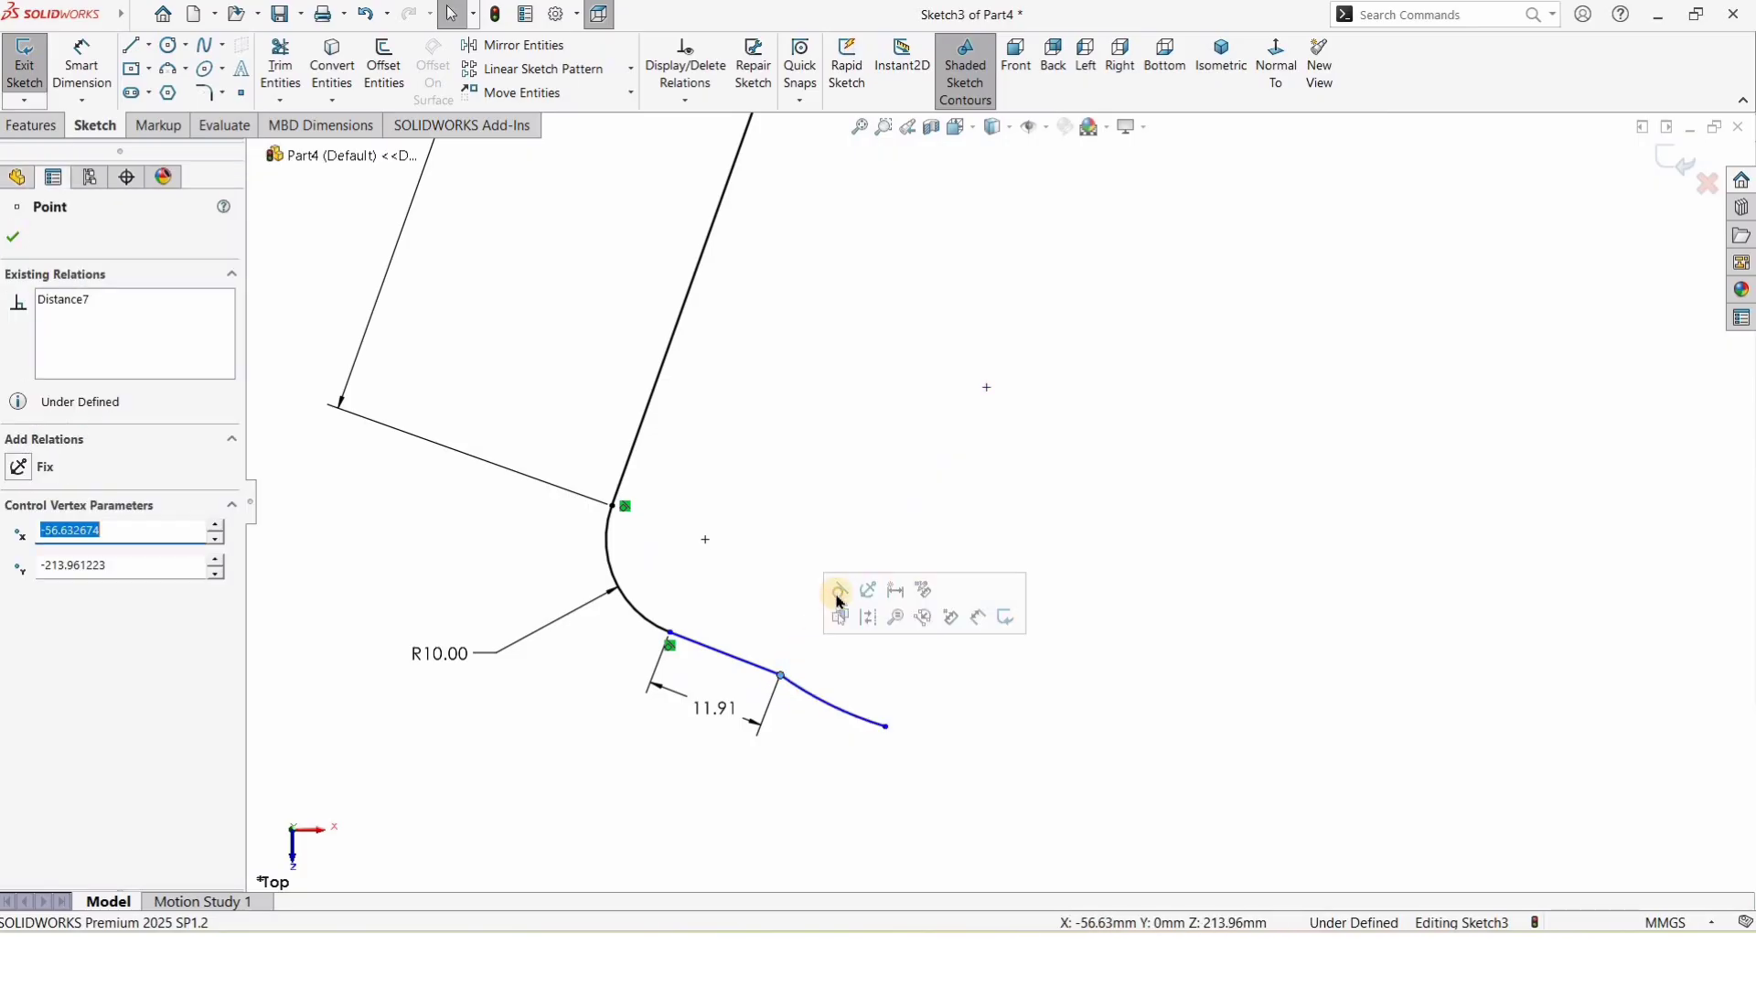
left_click(821, 723)
left_click_drag(806, 681, 892, 688)
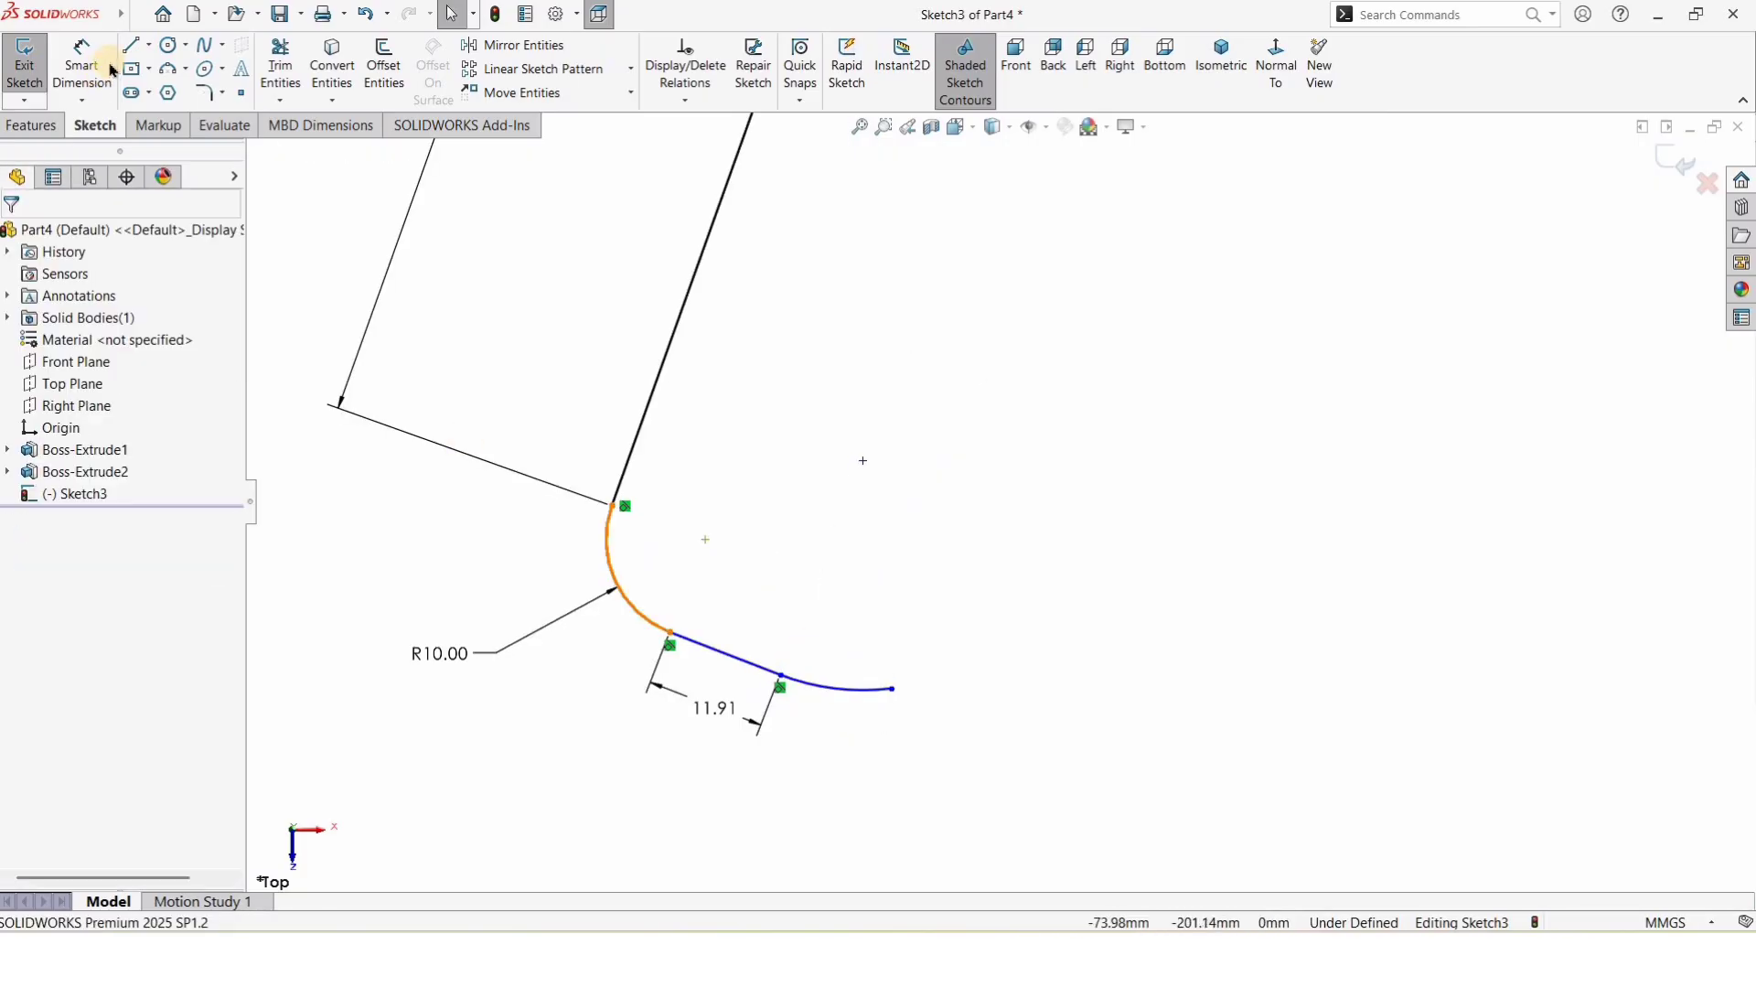
Step: Dimension the new arc's radius as 10 mm, placing the dimension below the short line
left_click(828, 719)
left_click(677, 809)
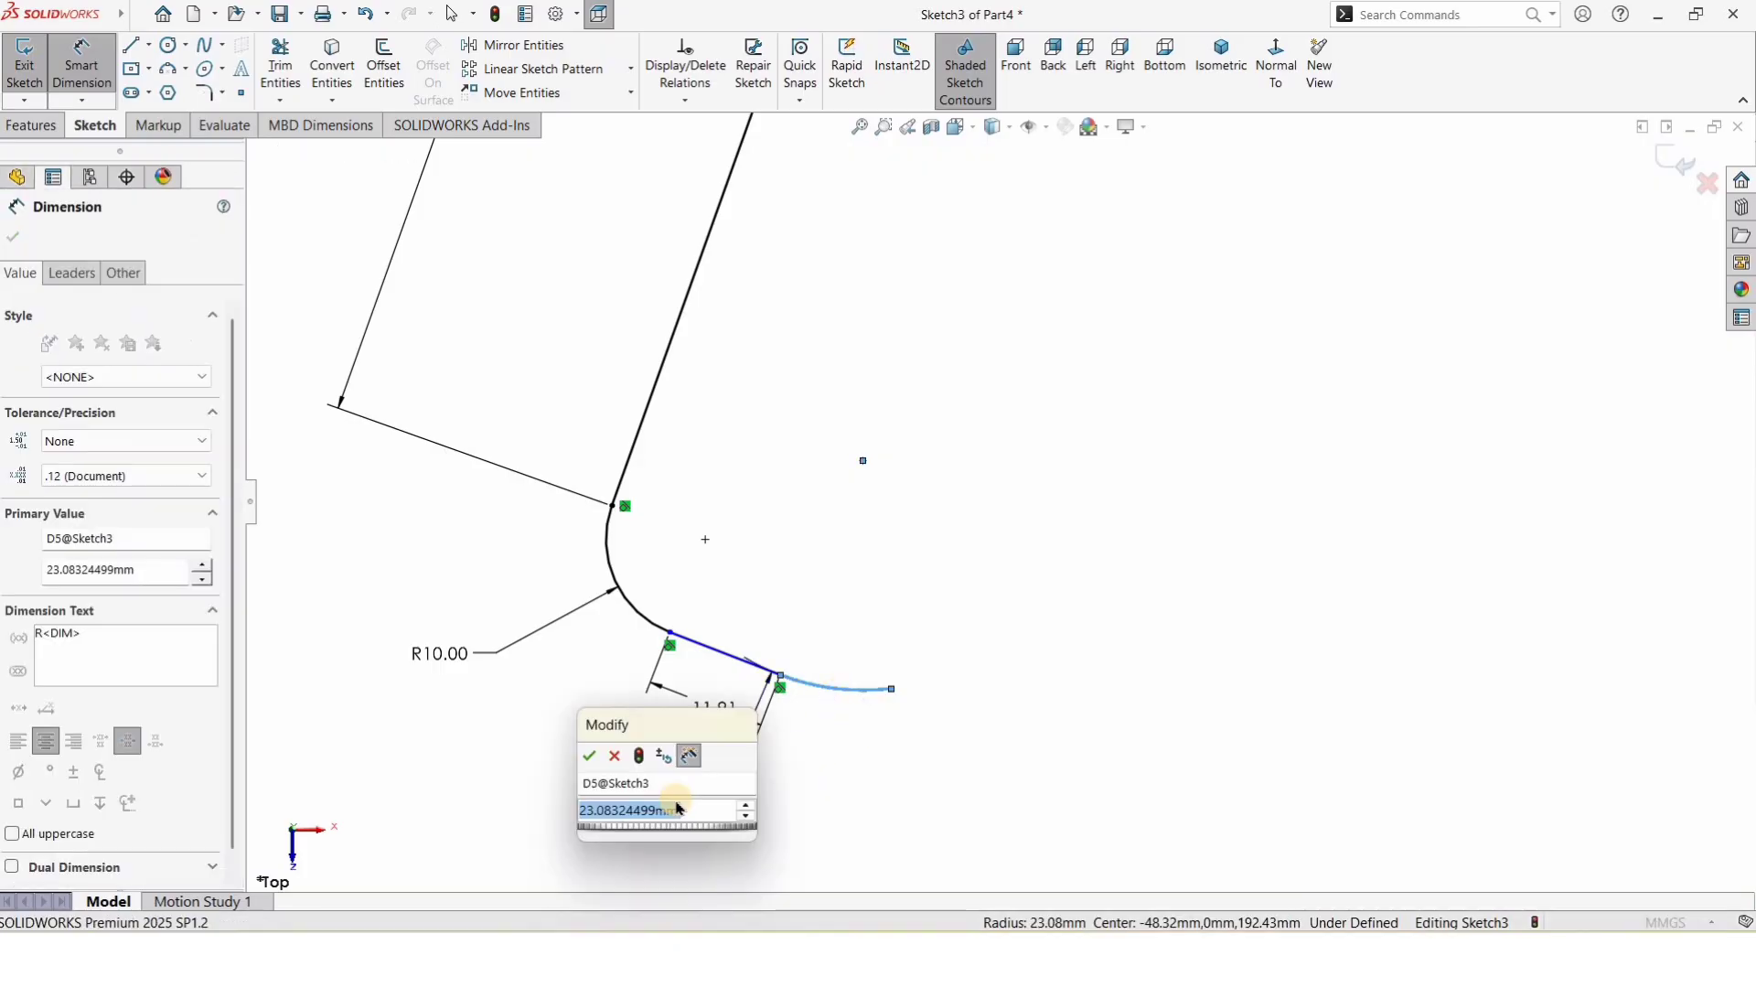
type("10")
key("Return")
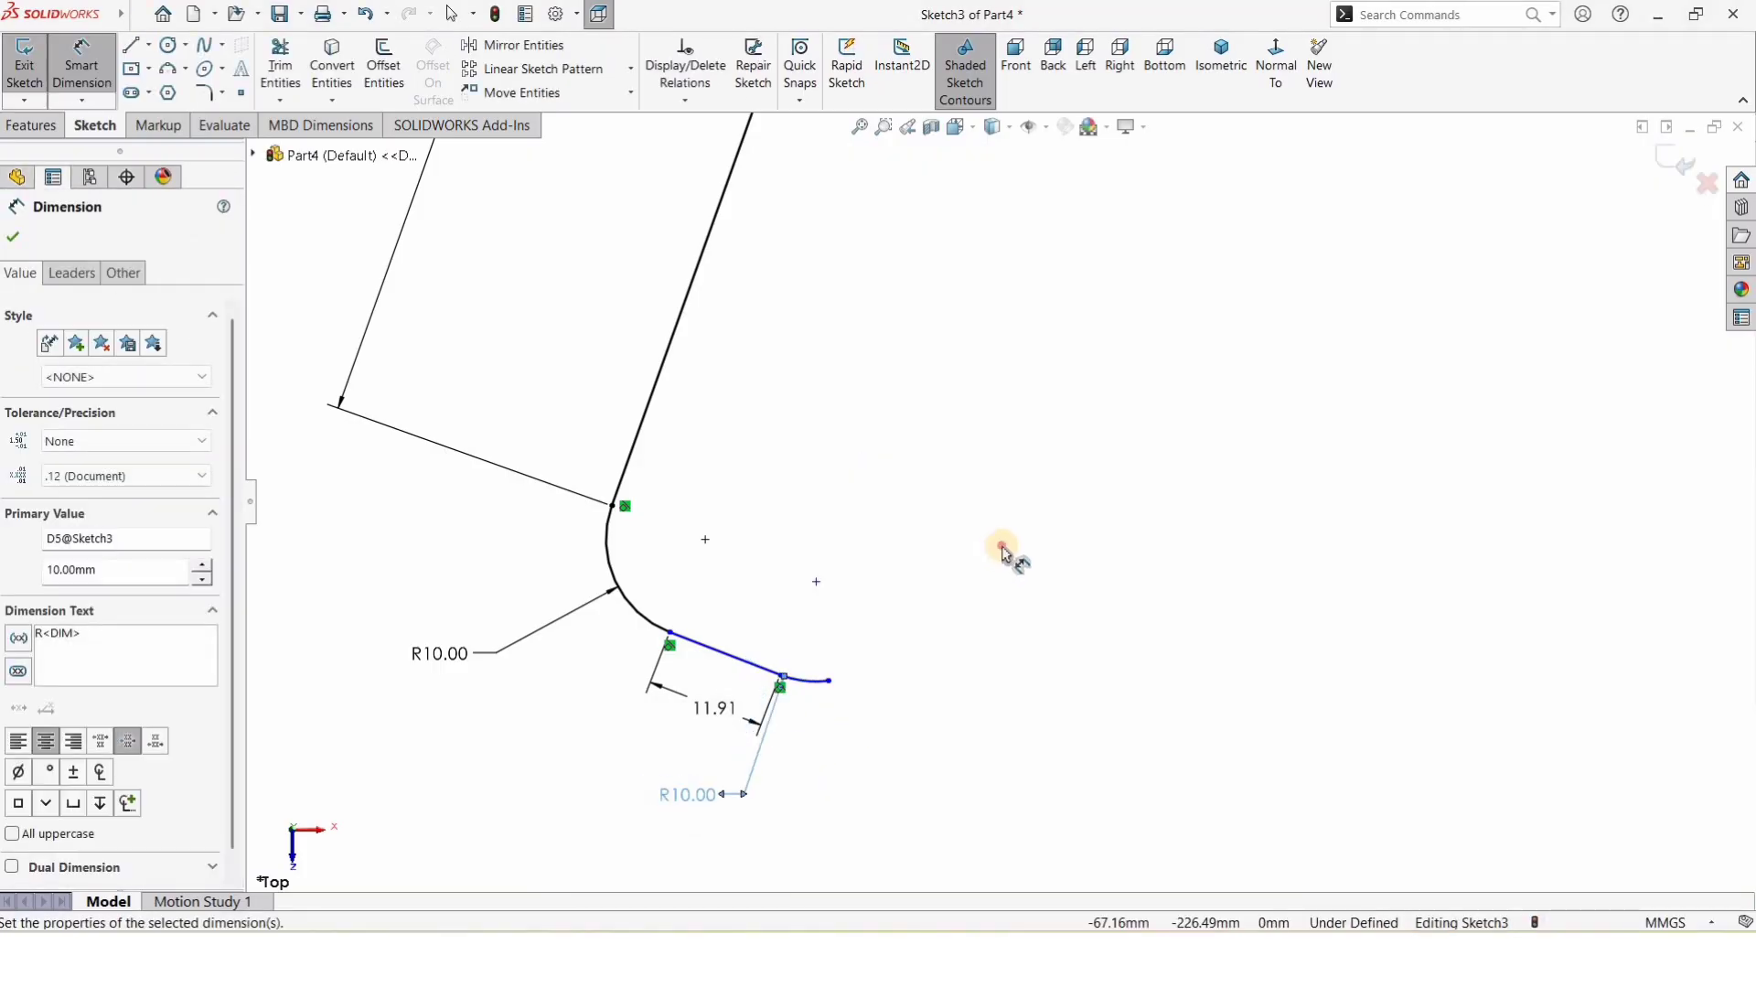
left_click(866, 617)
Step: Draw a centerline about 63 mm long downward from the midpoint of the flange's lower edge
scroll(1118, 349, "up", 3)
scroll(1159, 296, "up", 1)
scroll(1182, 245, "down", 2)
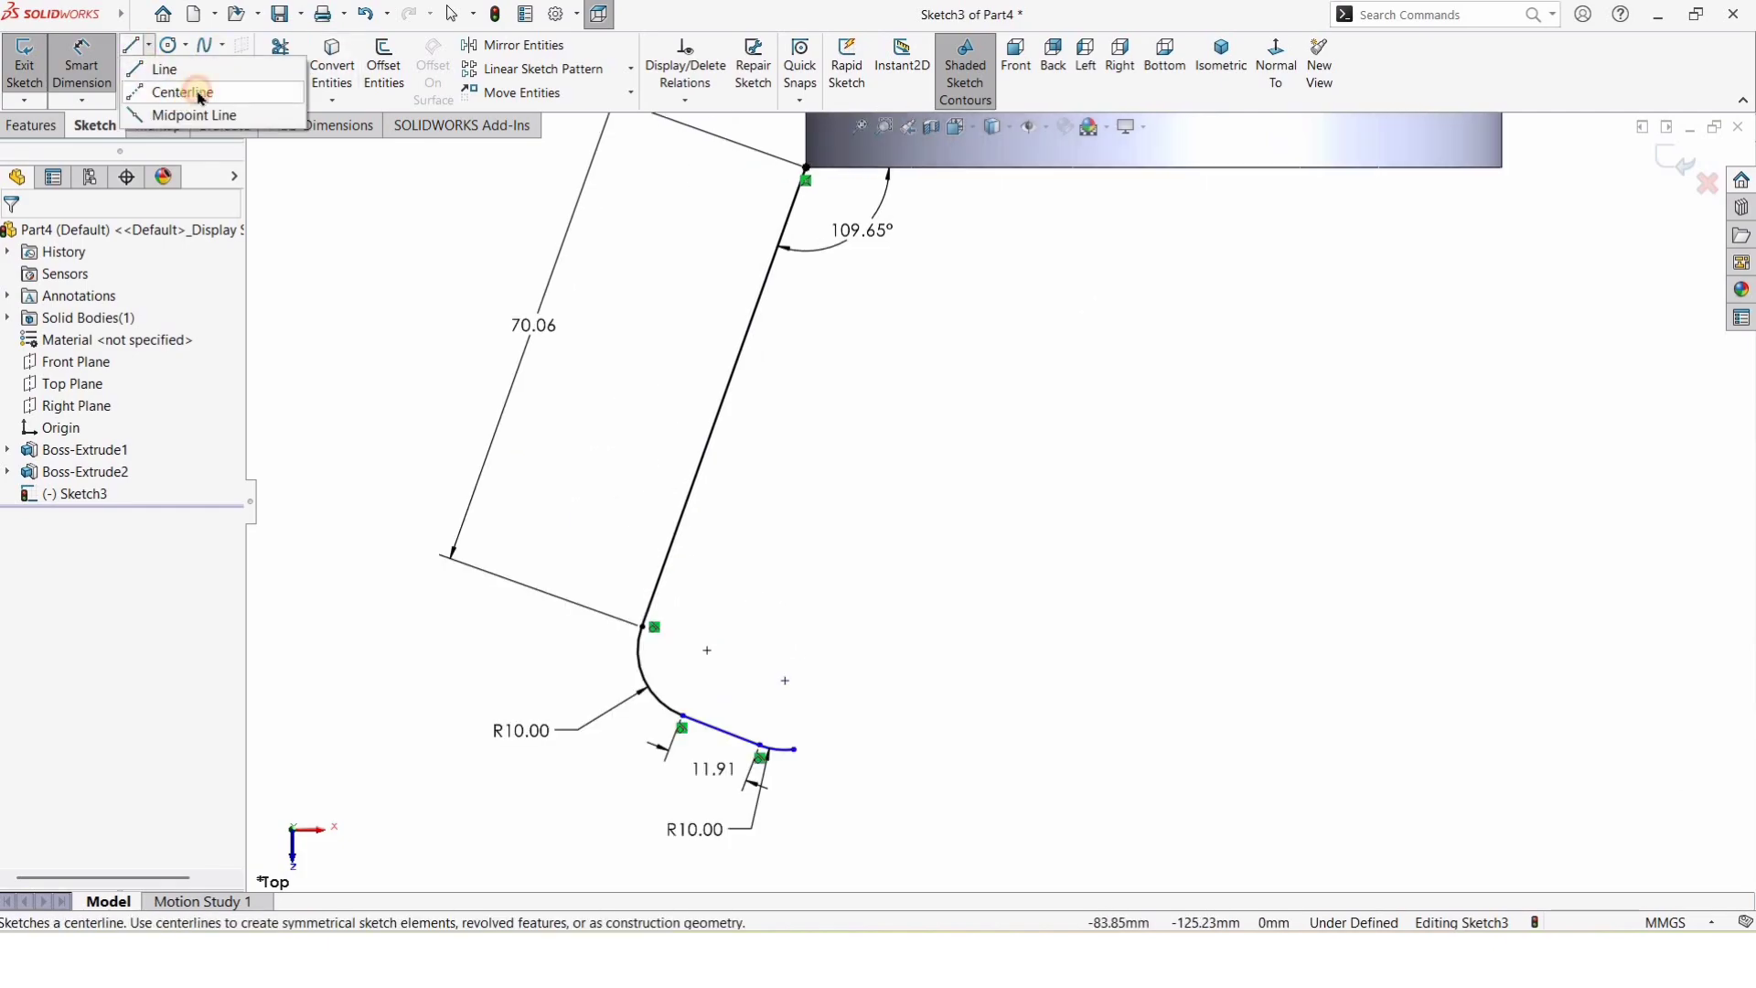
left_click(200, 93)
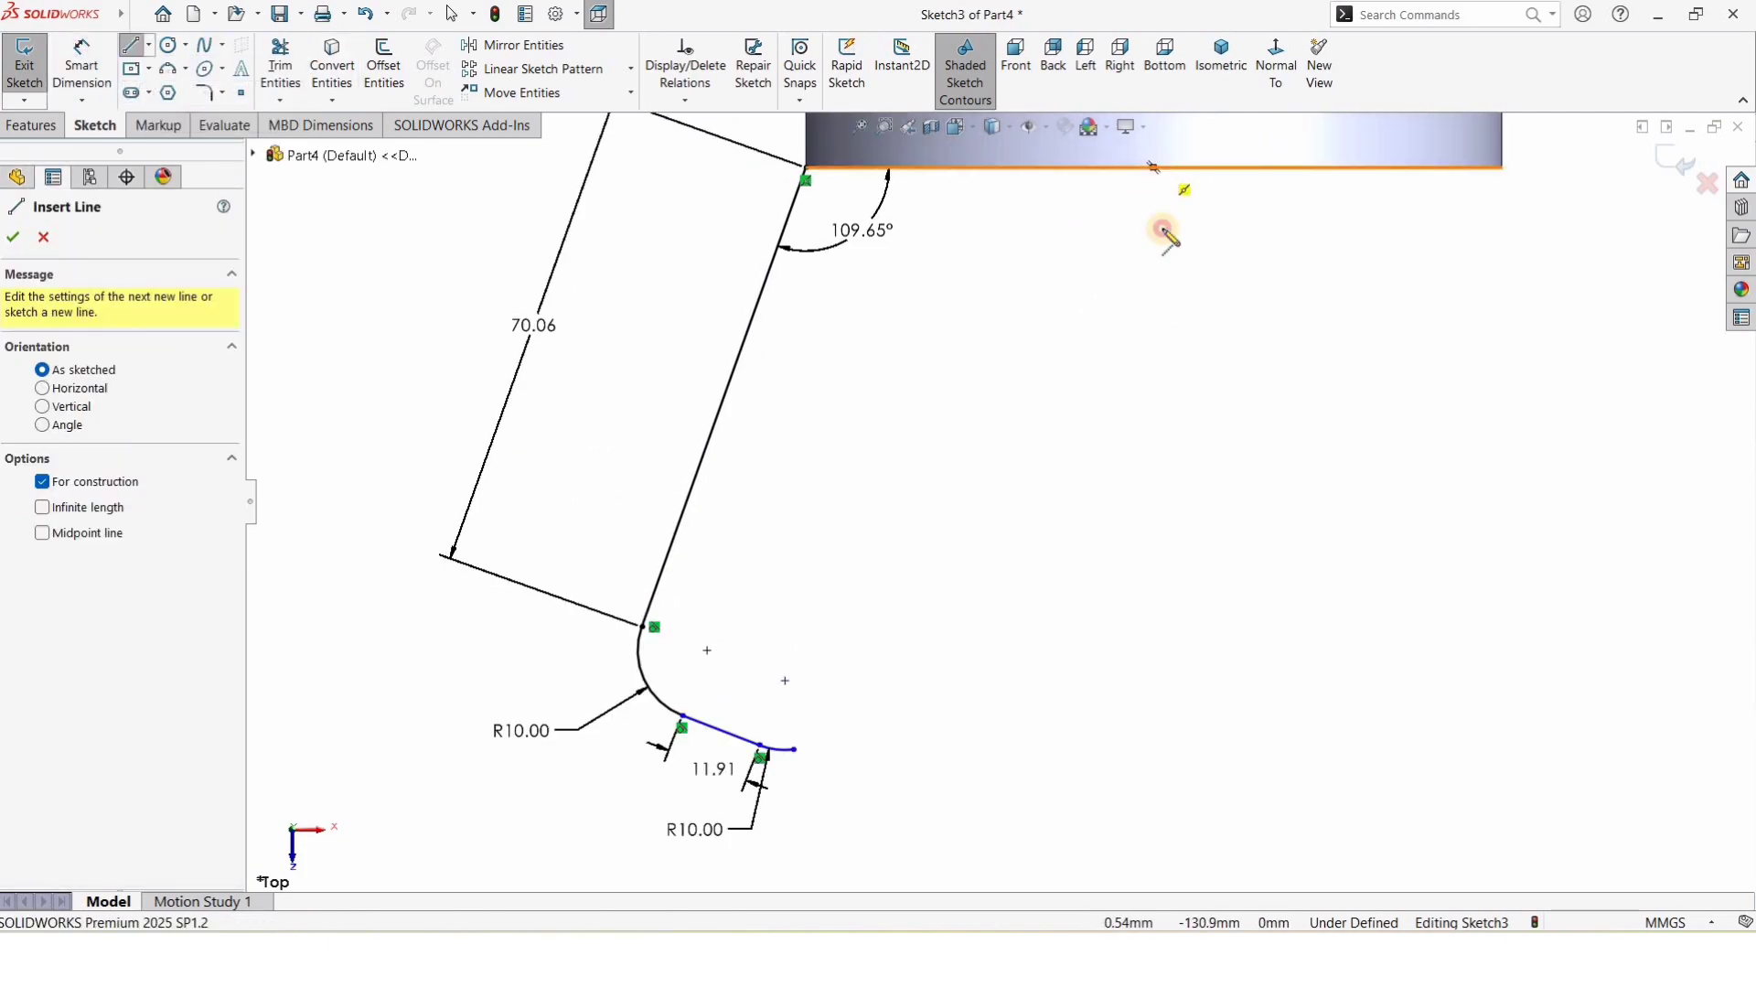
left_click(1153, 168)
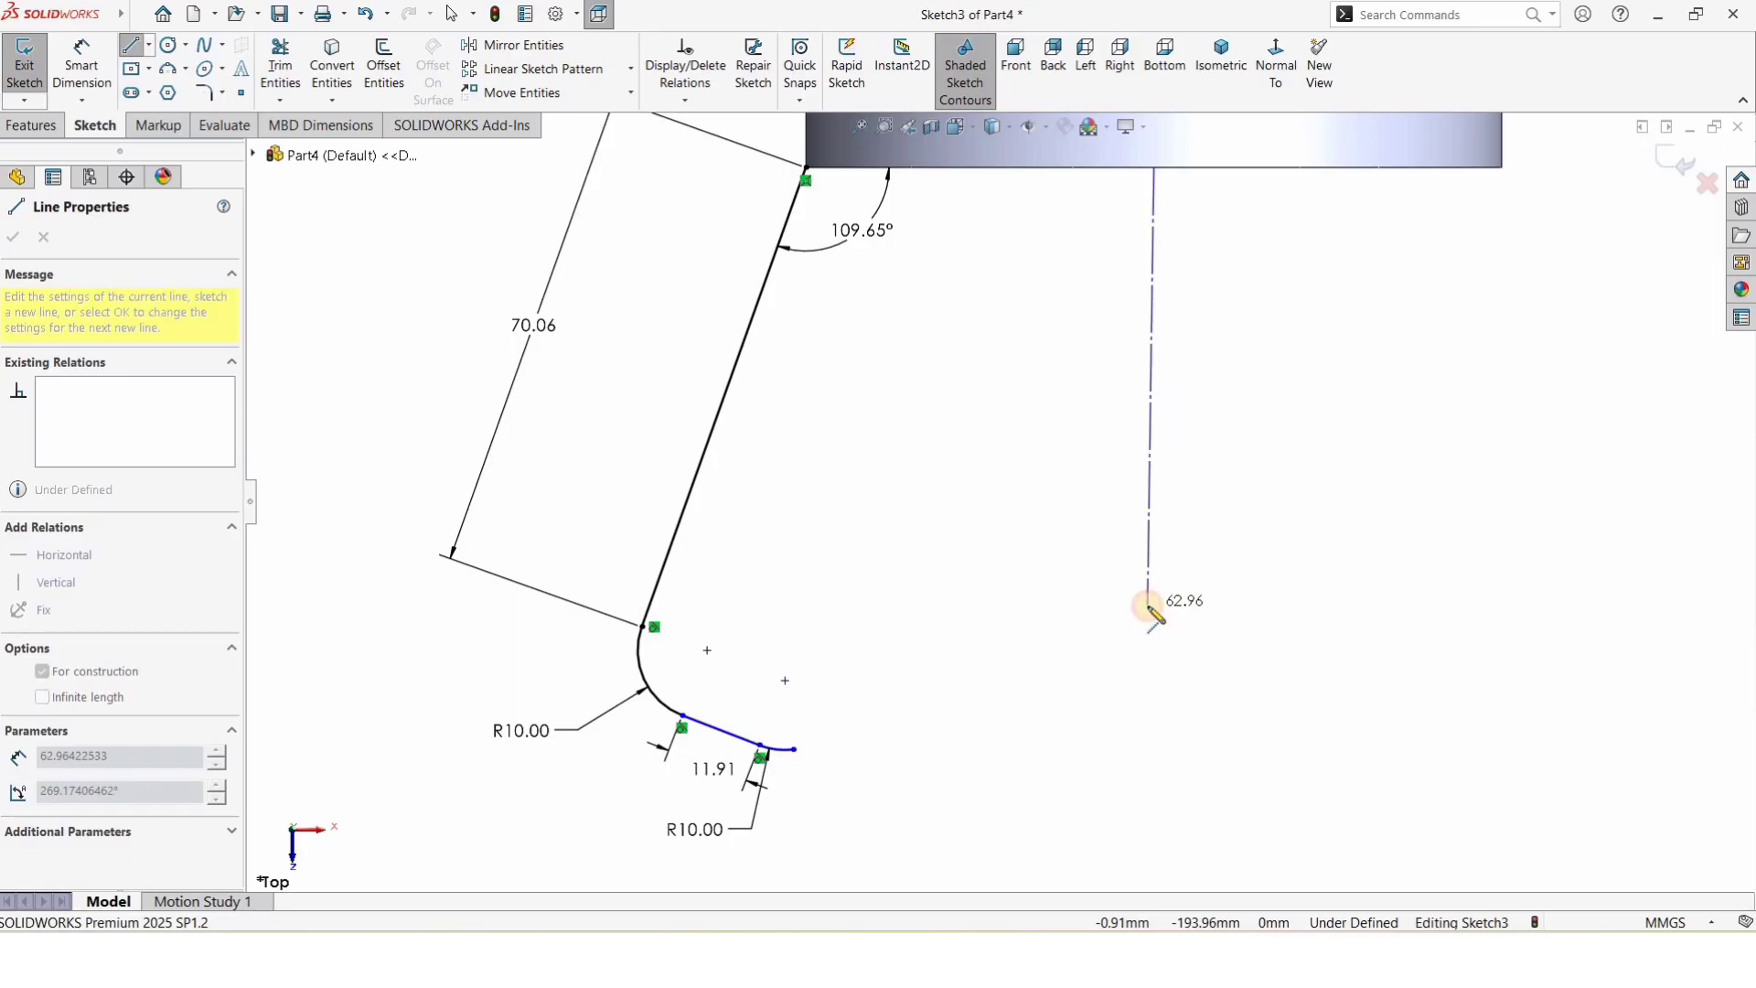
left_click(1148, 607)
key("Escape")
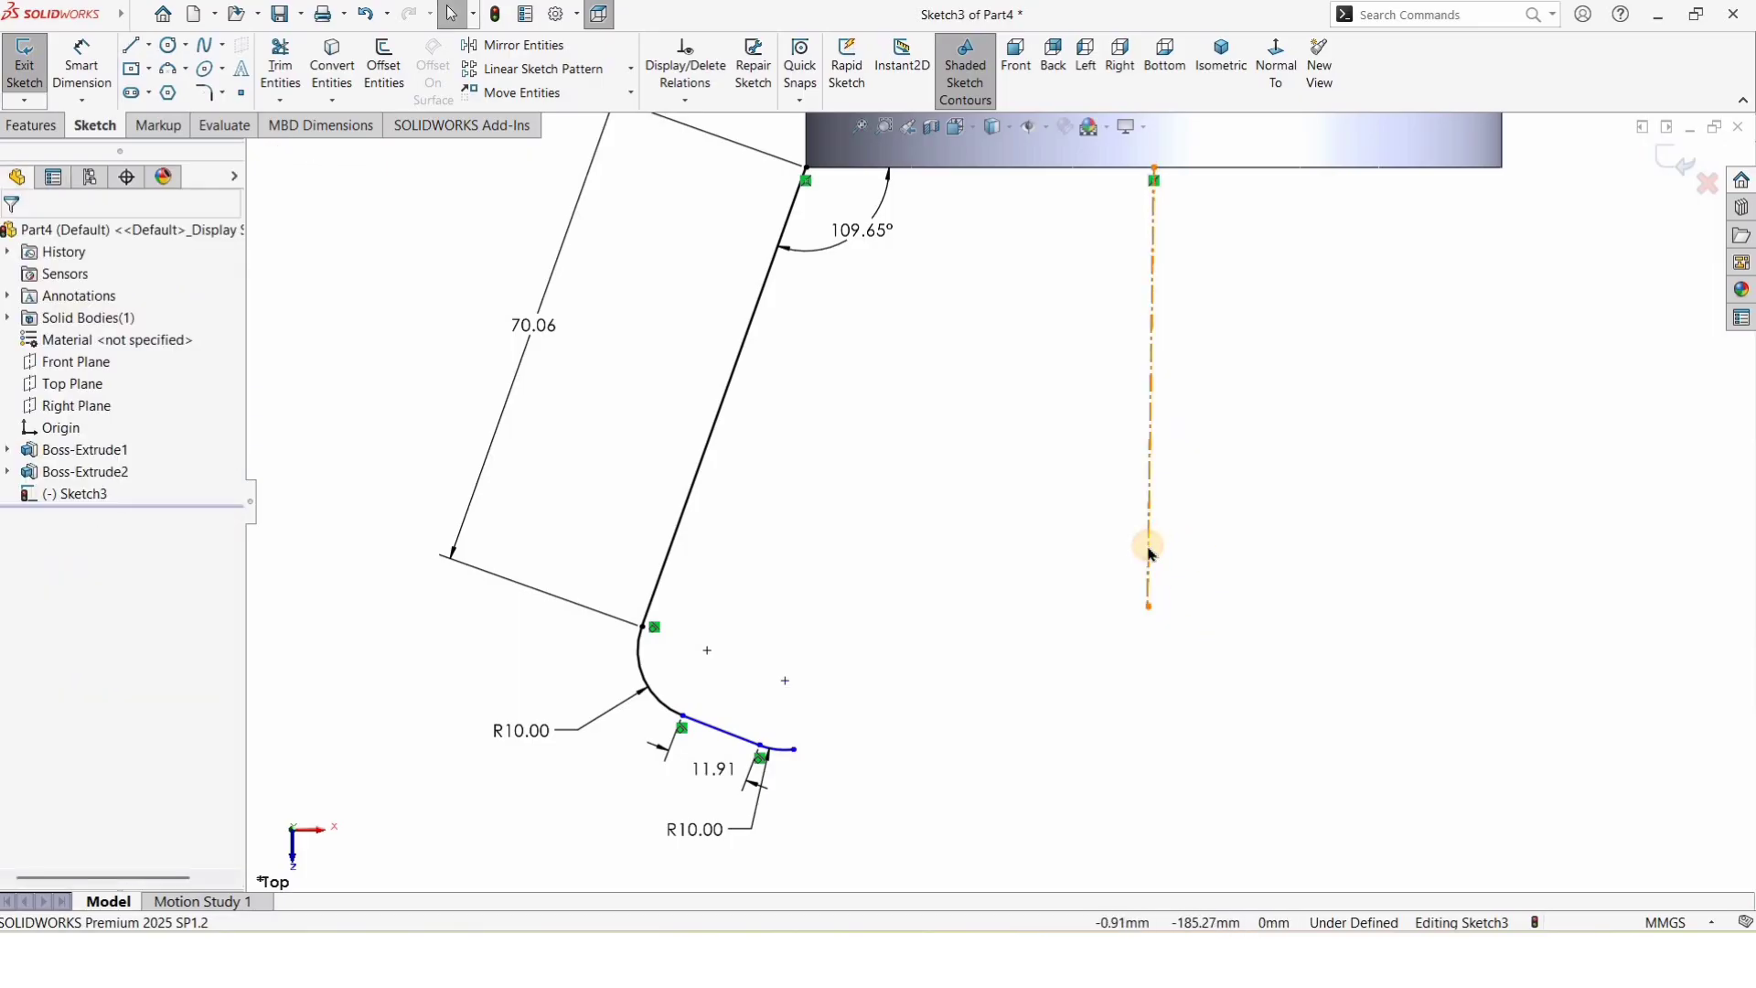
Step: Make the centerline vertical and extend its lower end to the level of the first arc's lower end
left_click(1150, 550)
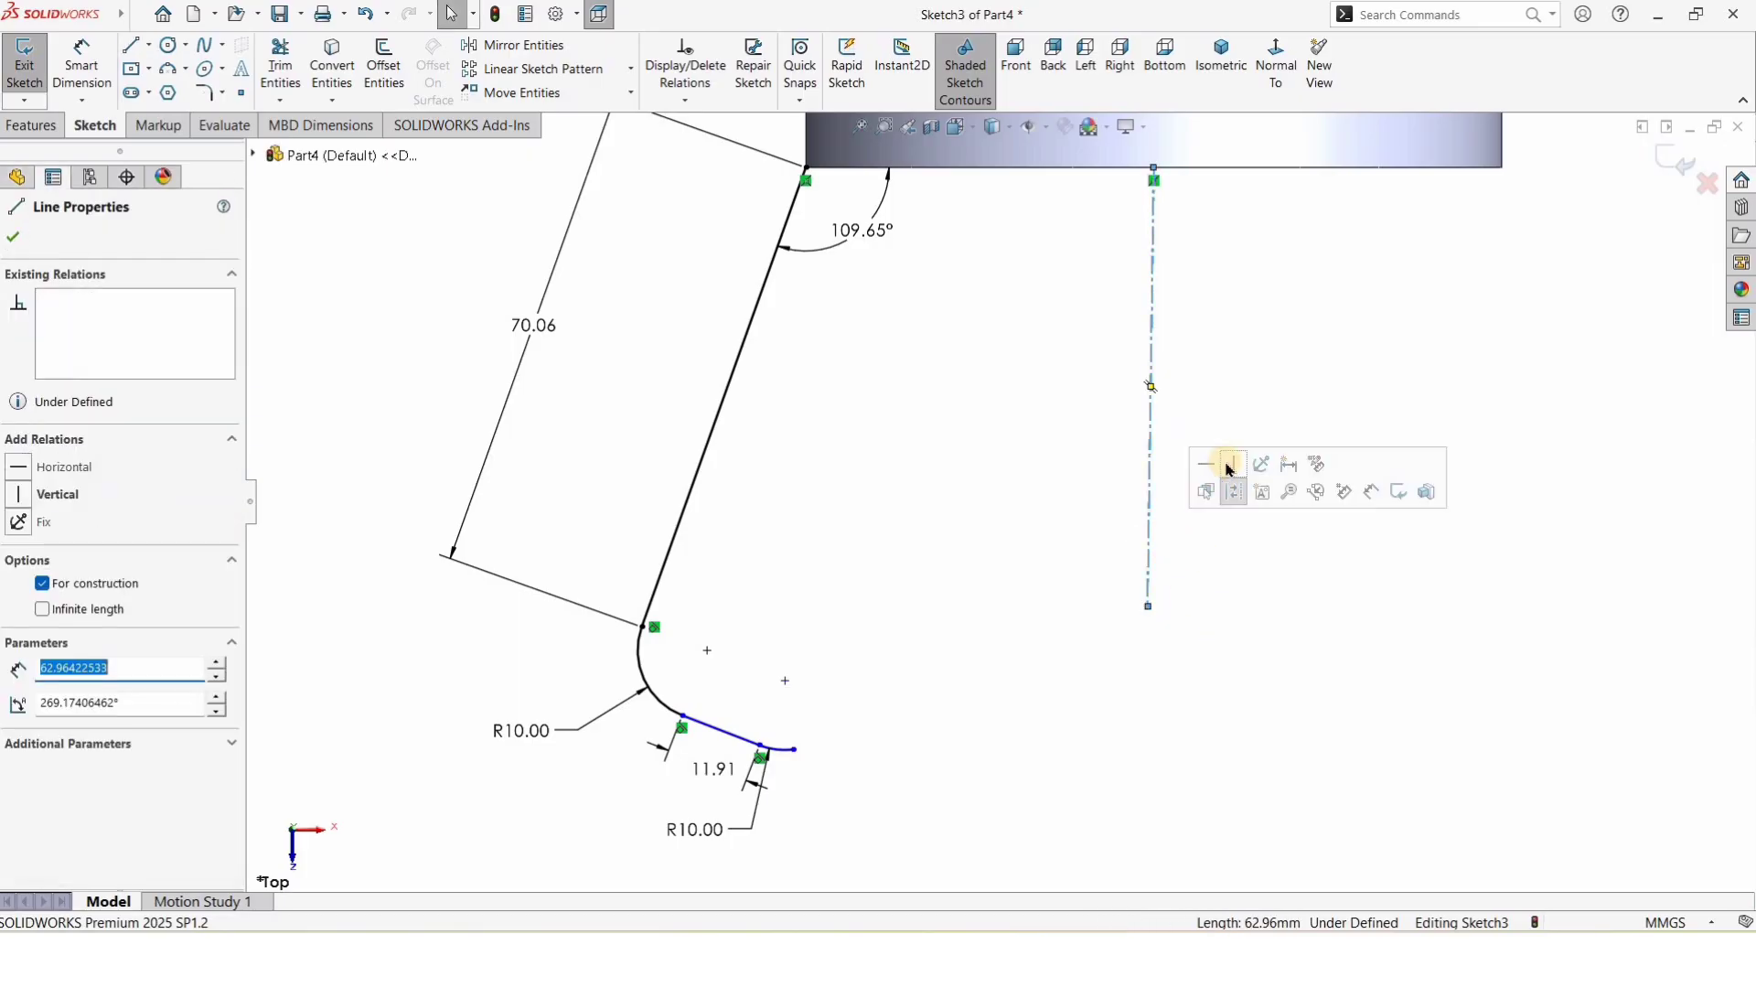
left_click(1250, 584)
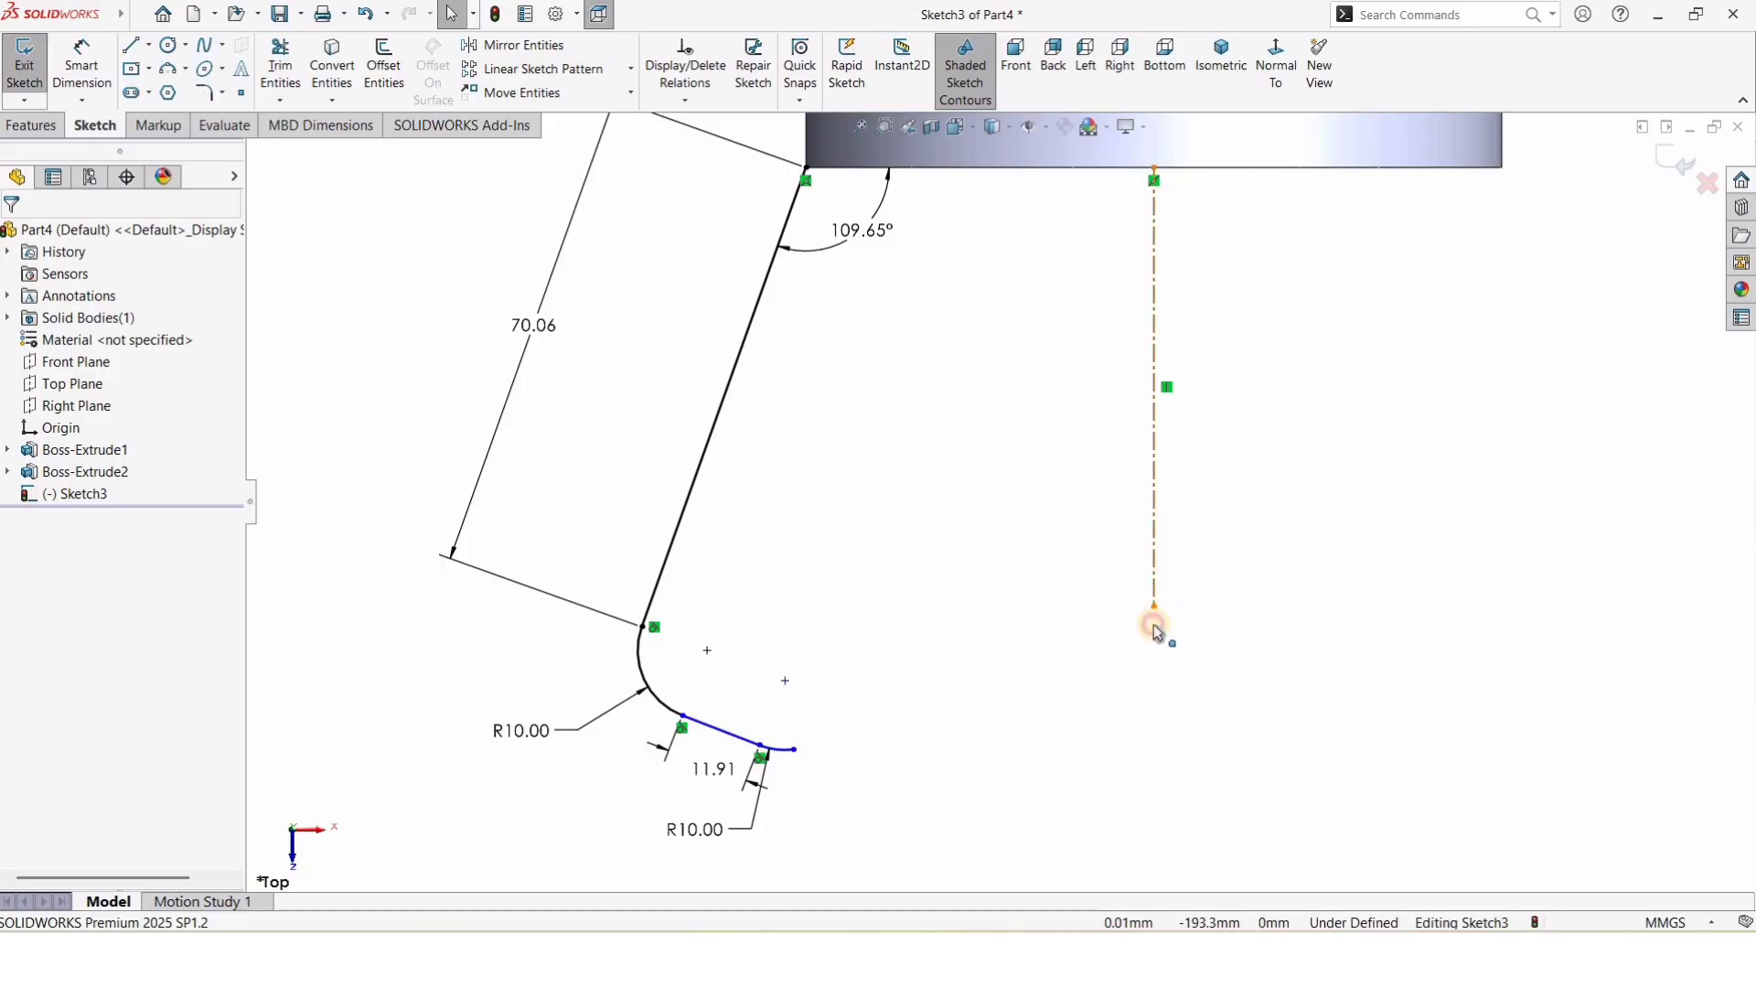
left_click_drag(1157, 631, 1155, 714)
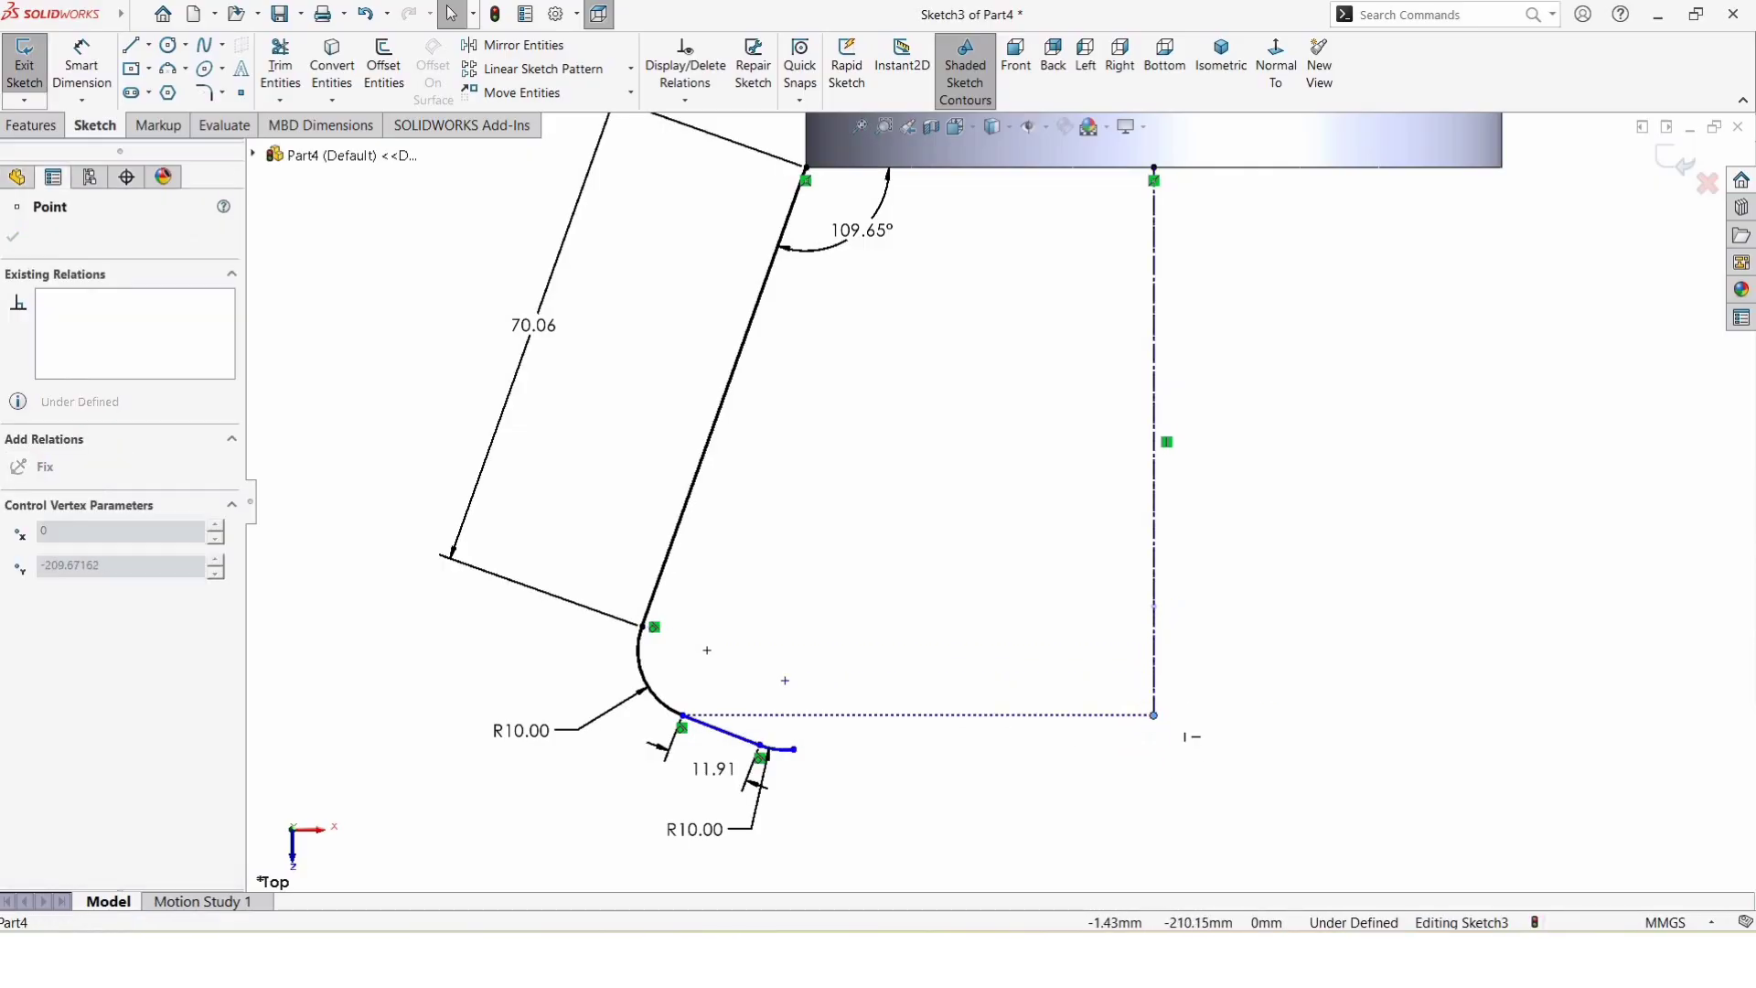
key("Escape")
Step: Draw a line about 52 mm long from the second arc's free end to beneath the centerline, and make it horizontal
left_click(131, 53)
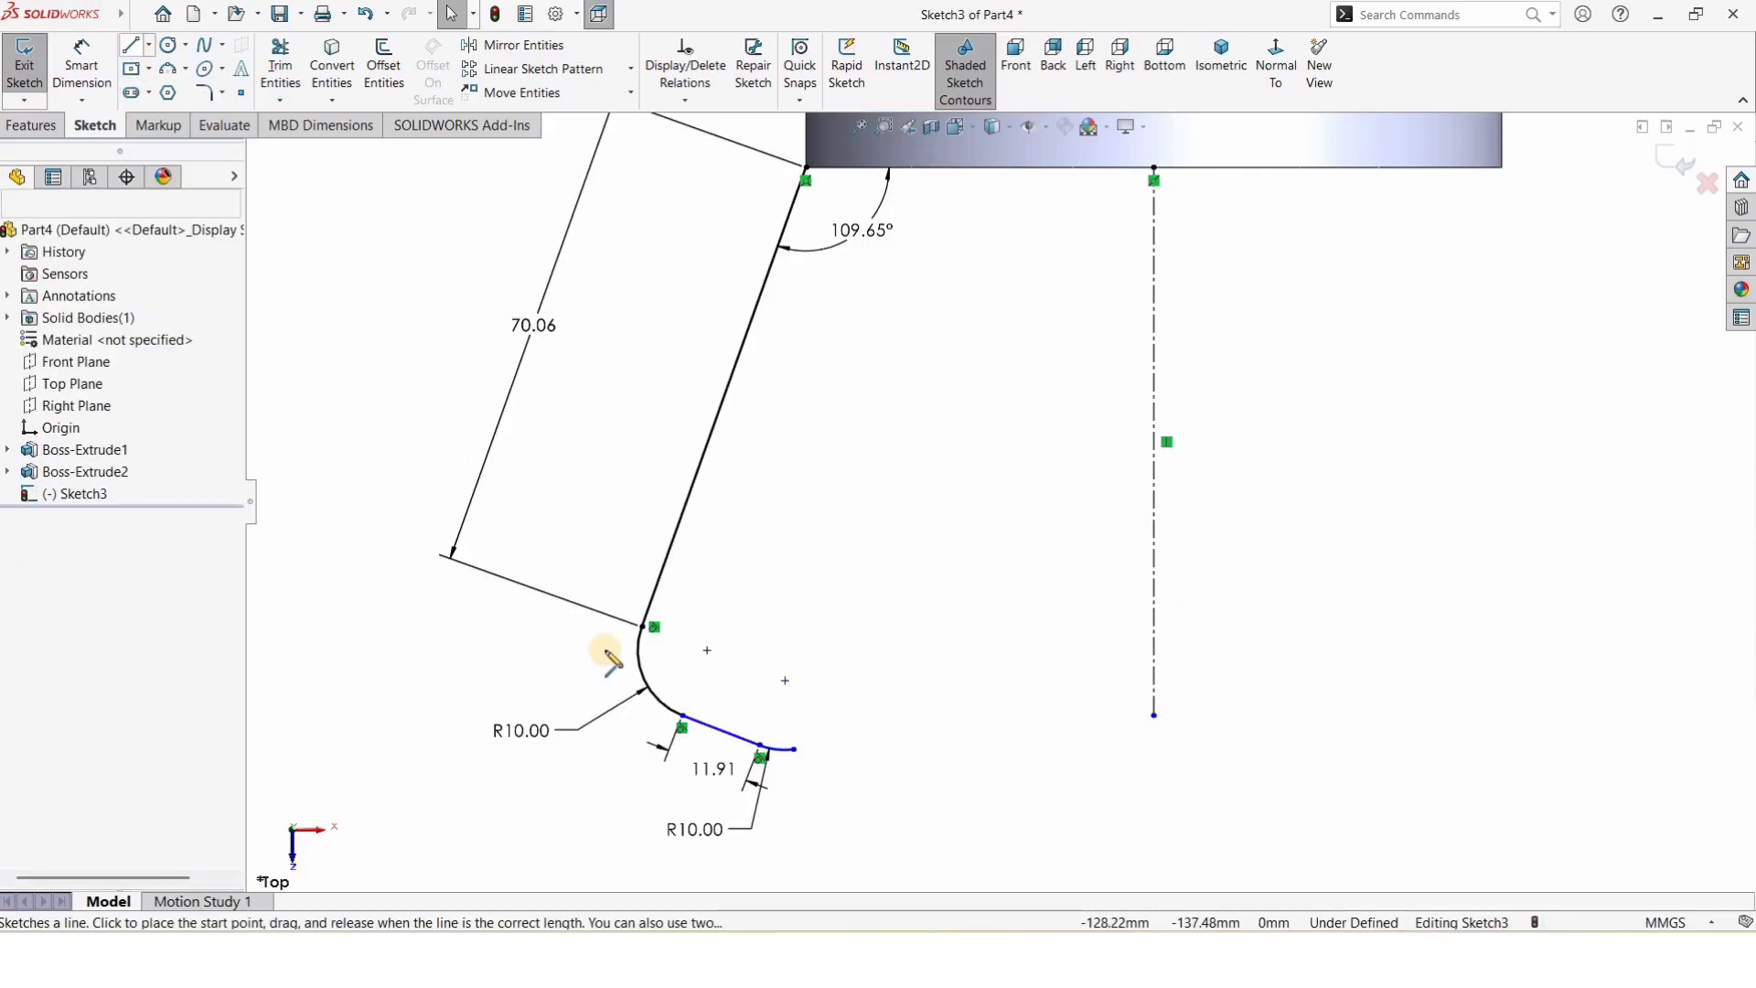
left_click(793, 751)
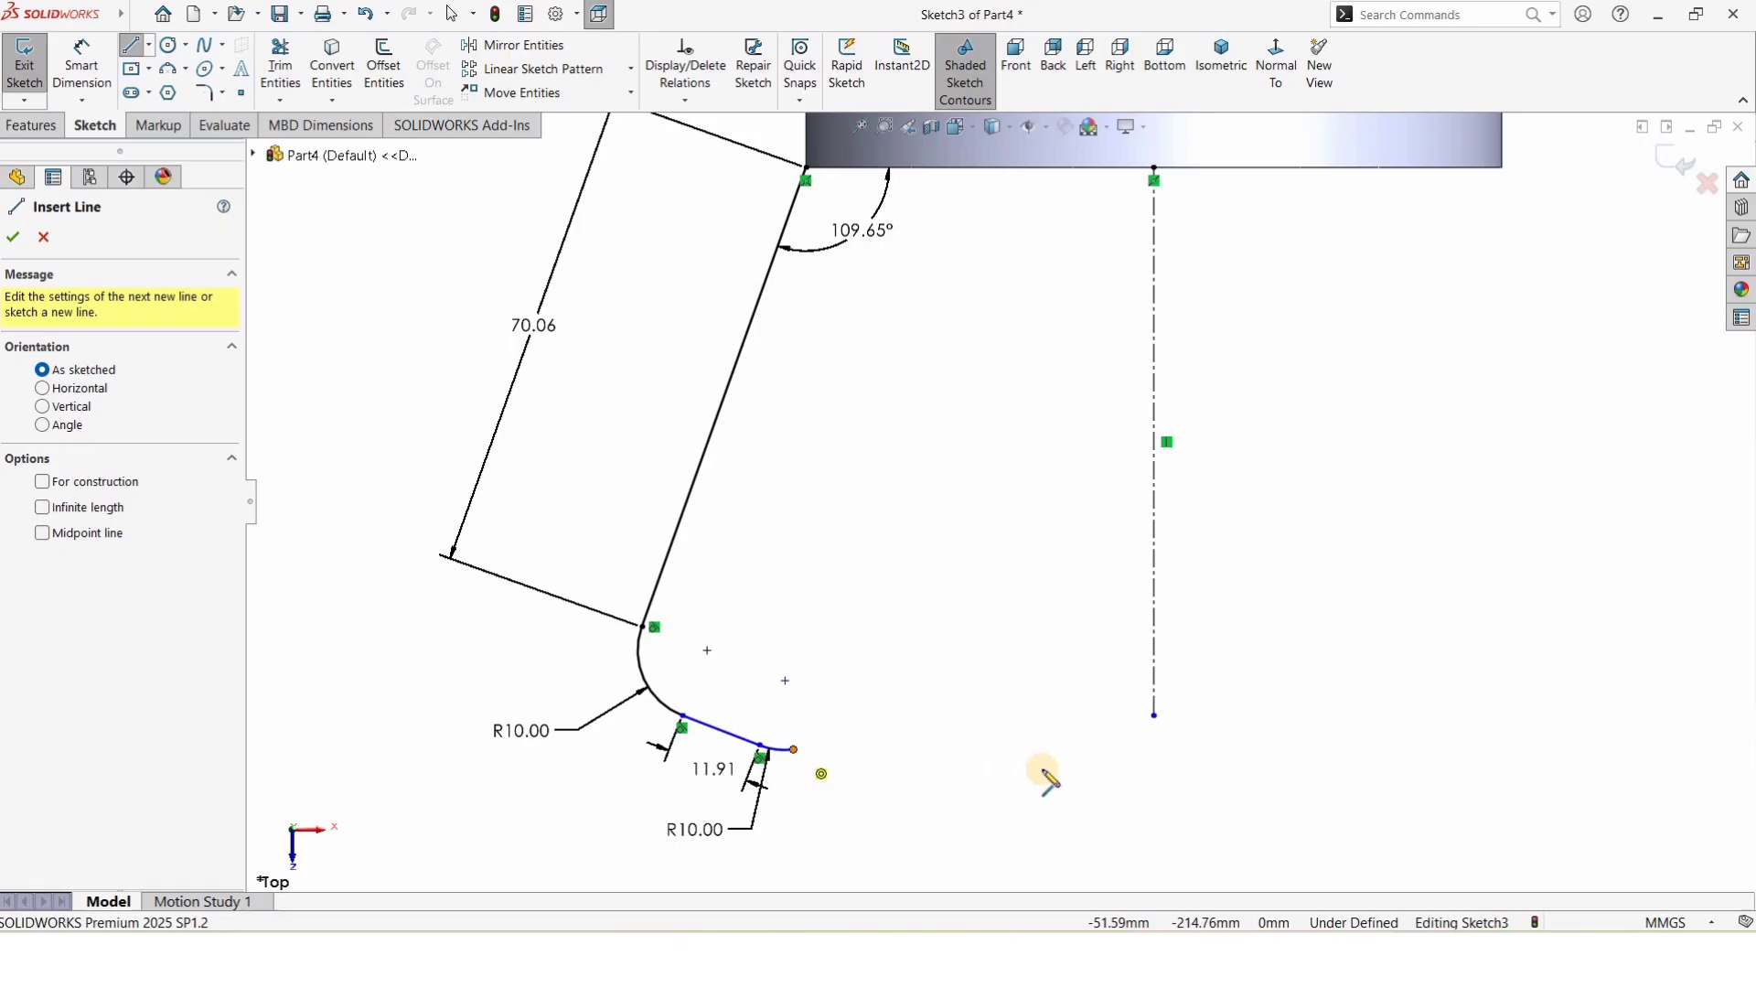
left_click(1152, 757)
key("Escape")
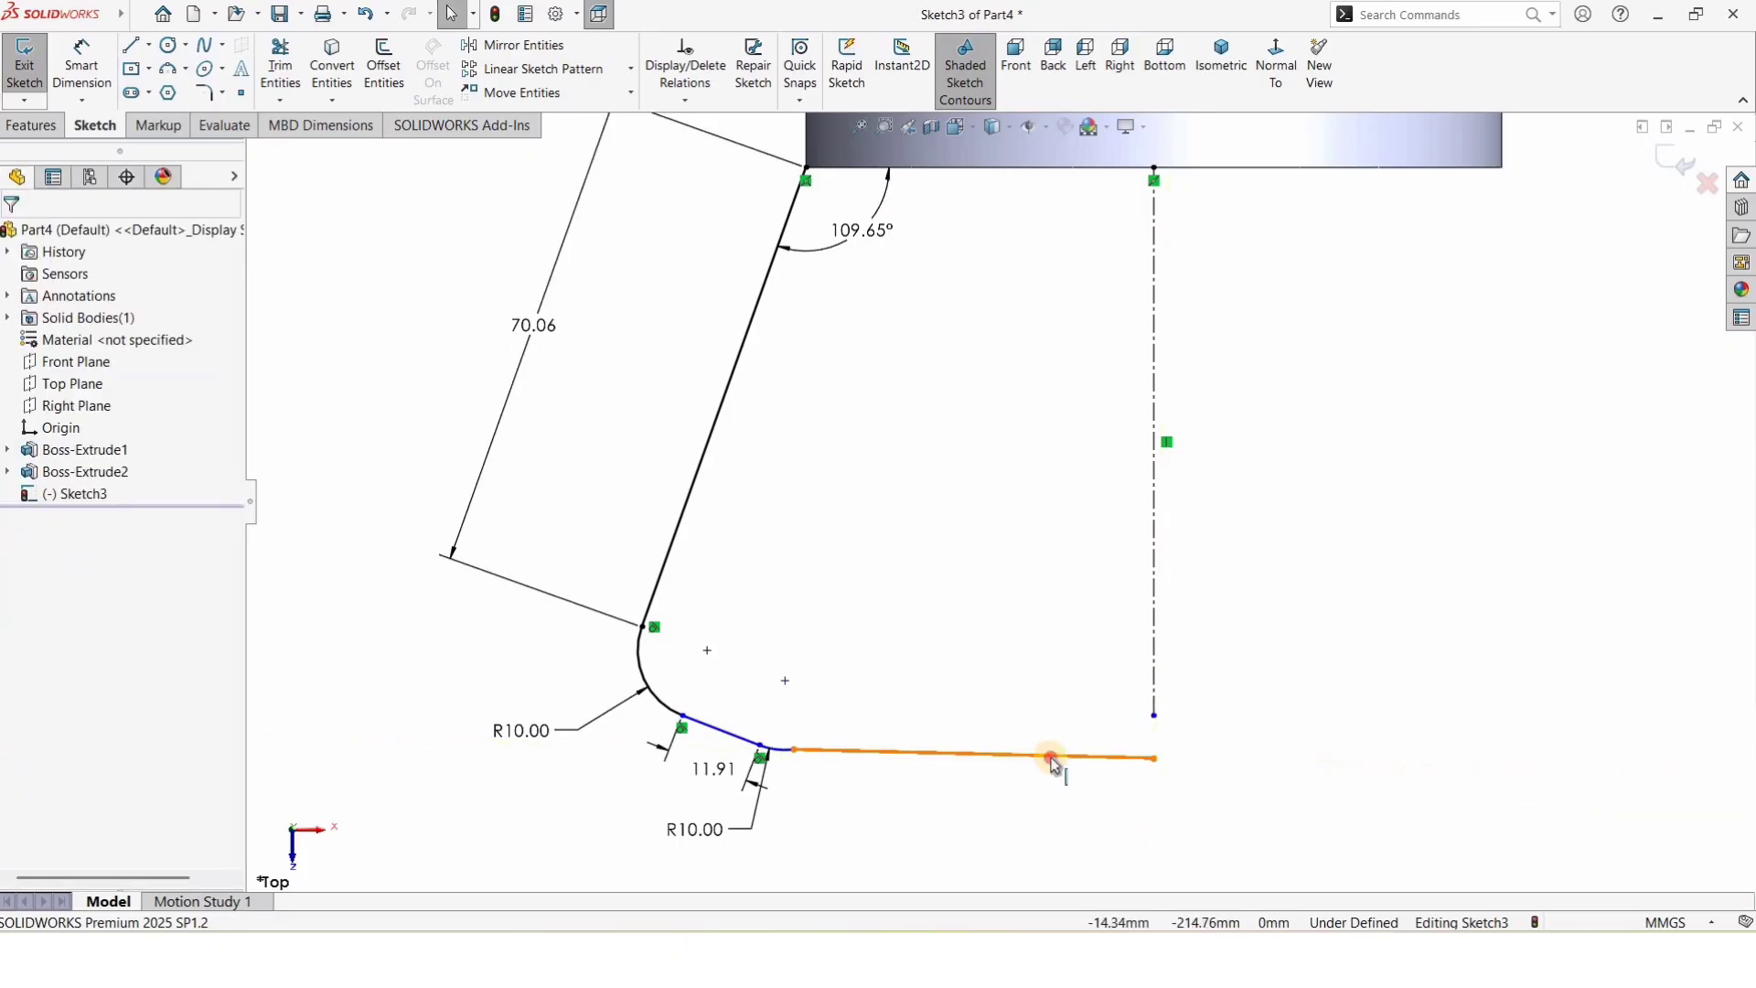
left_click(1052, 759)
left_click(1137, 678)
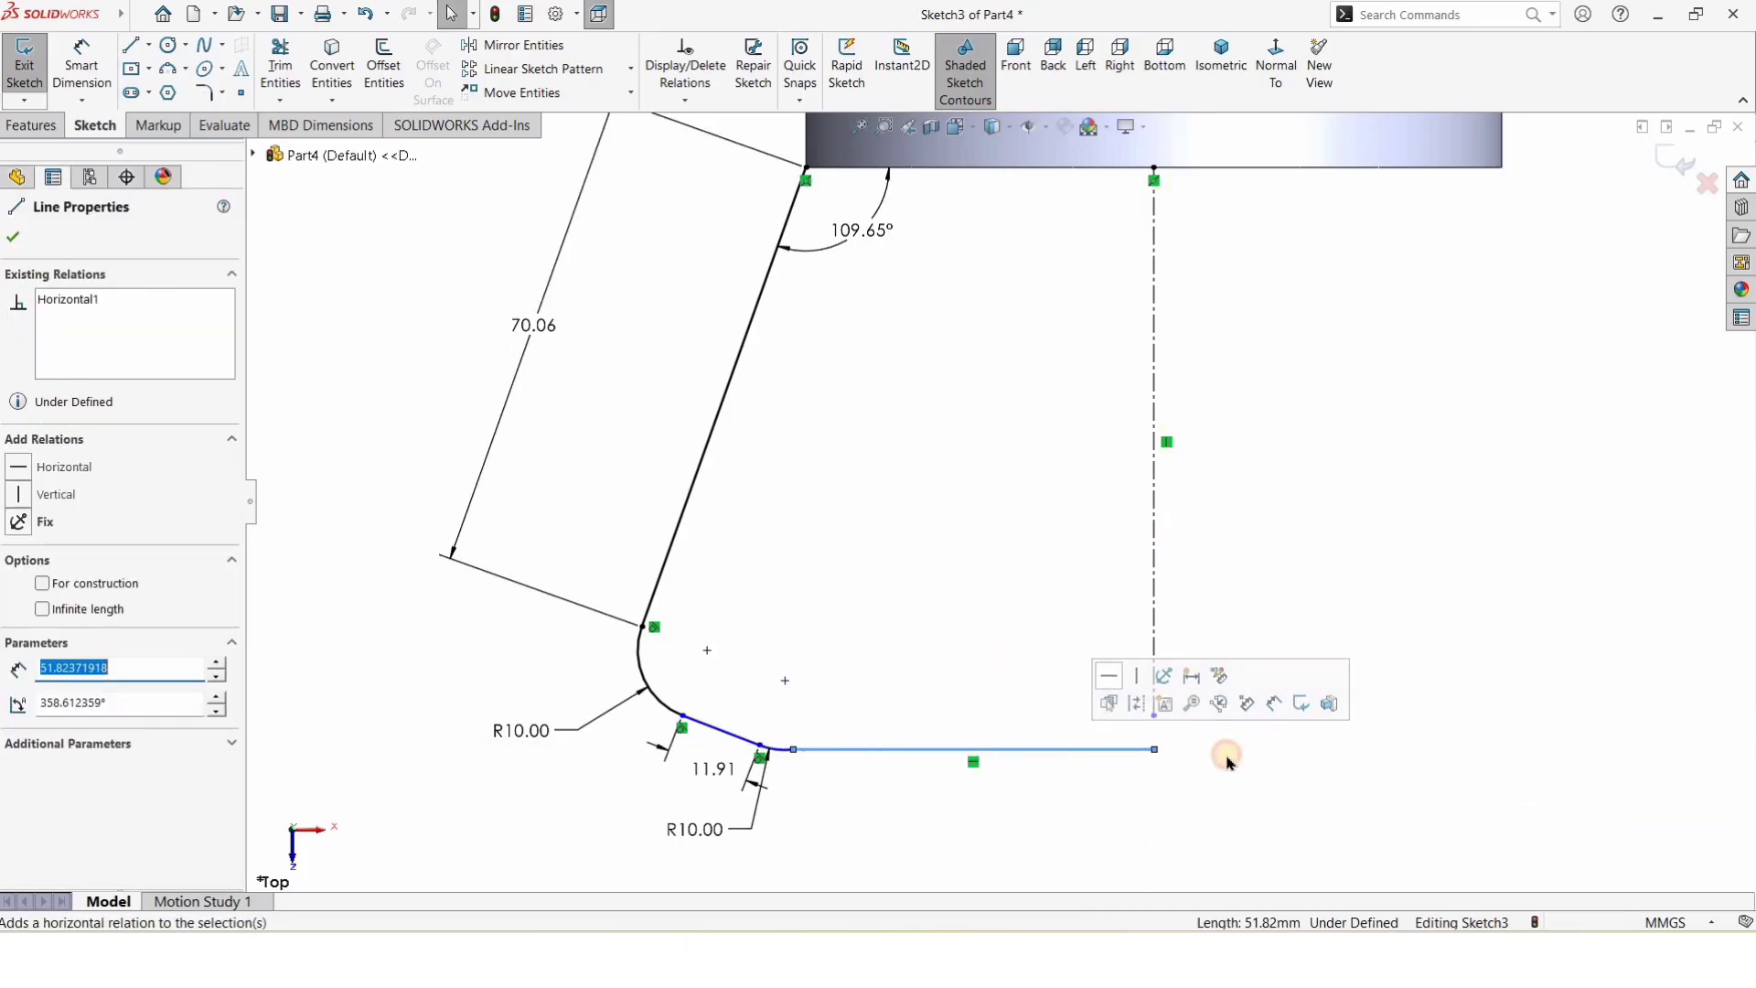
key("Escape")
Step: Join the centerline's lower end to the horizontal line's end, and make that line tangent to the second arc
left_click_drag(1154, 723, 1154, 749)
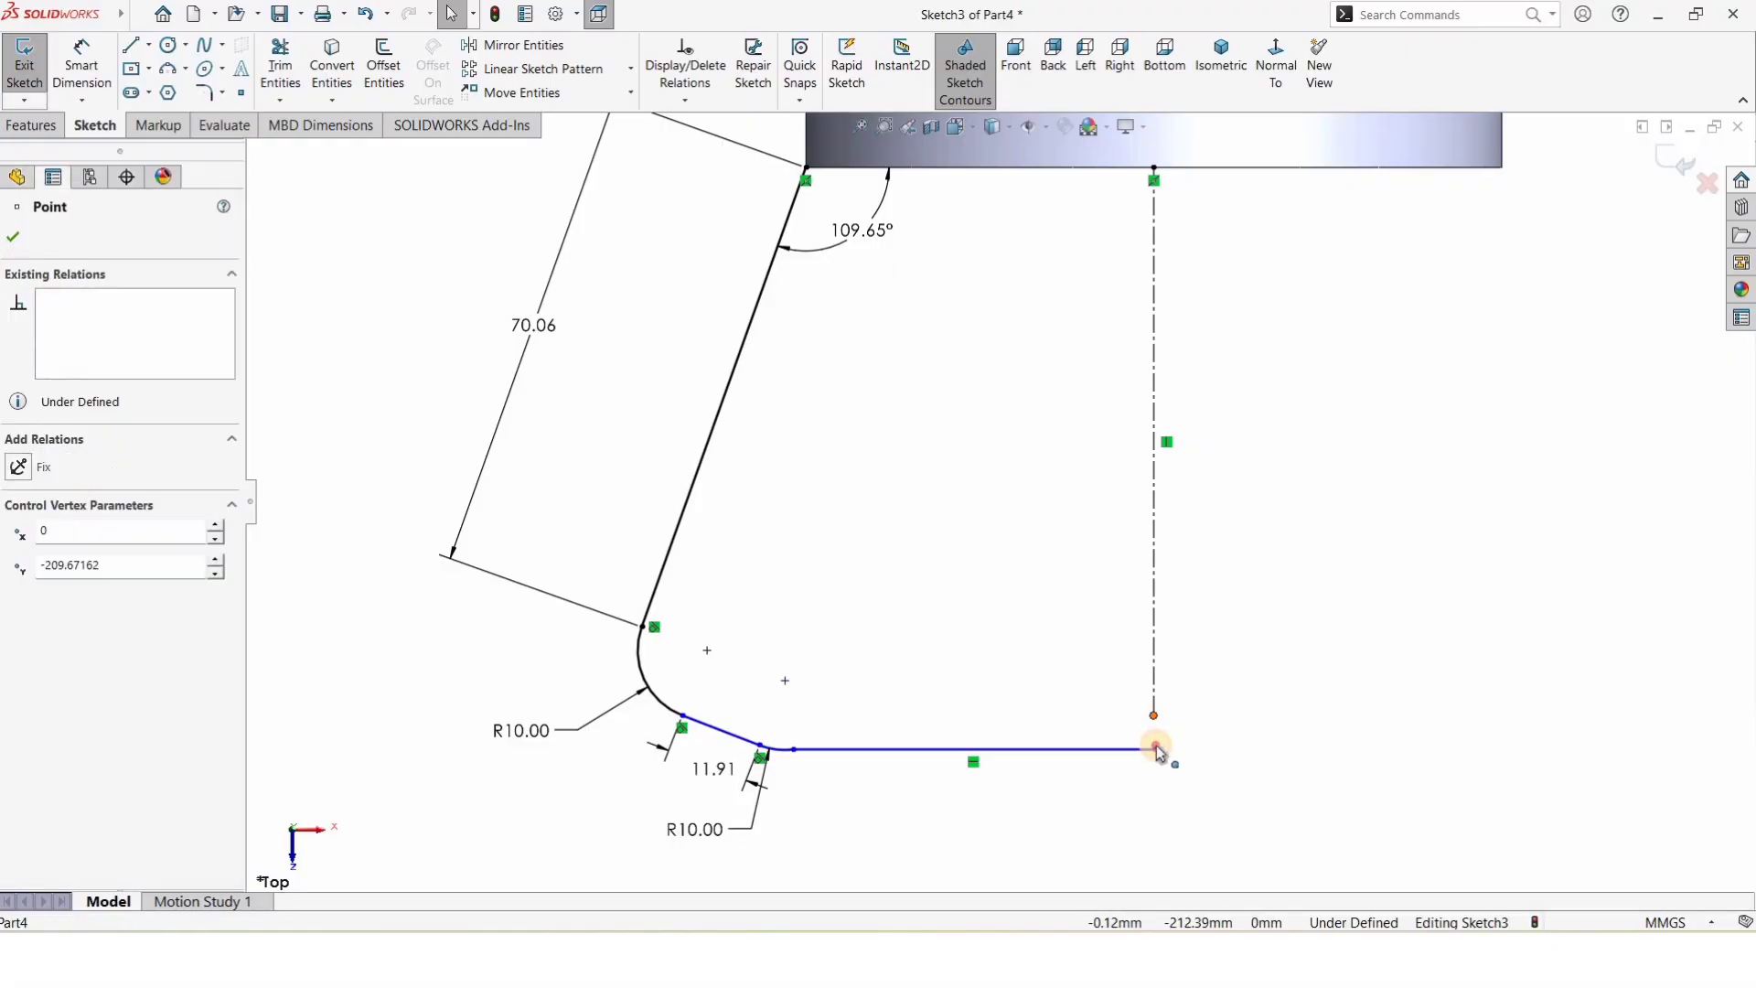
key("Escape")
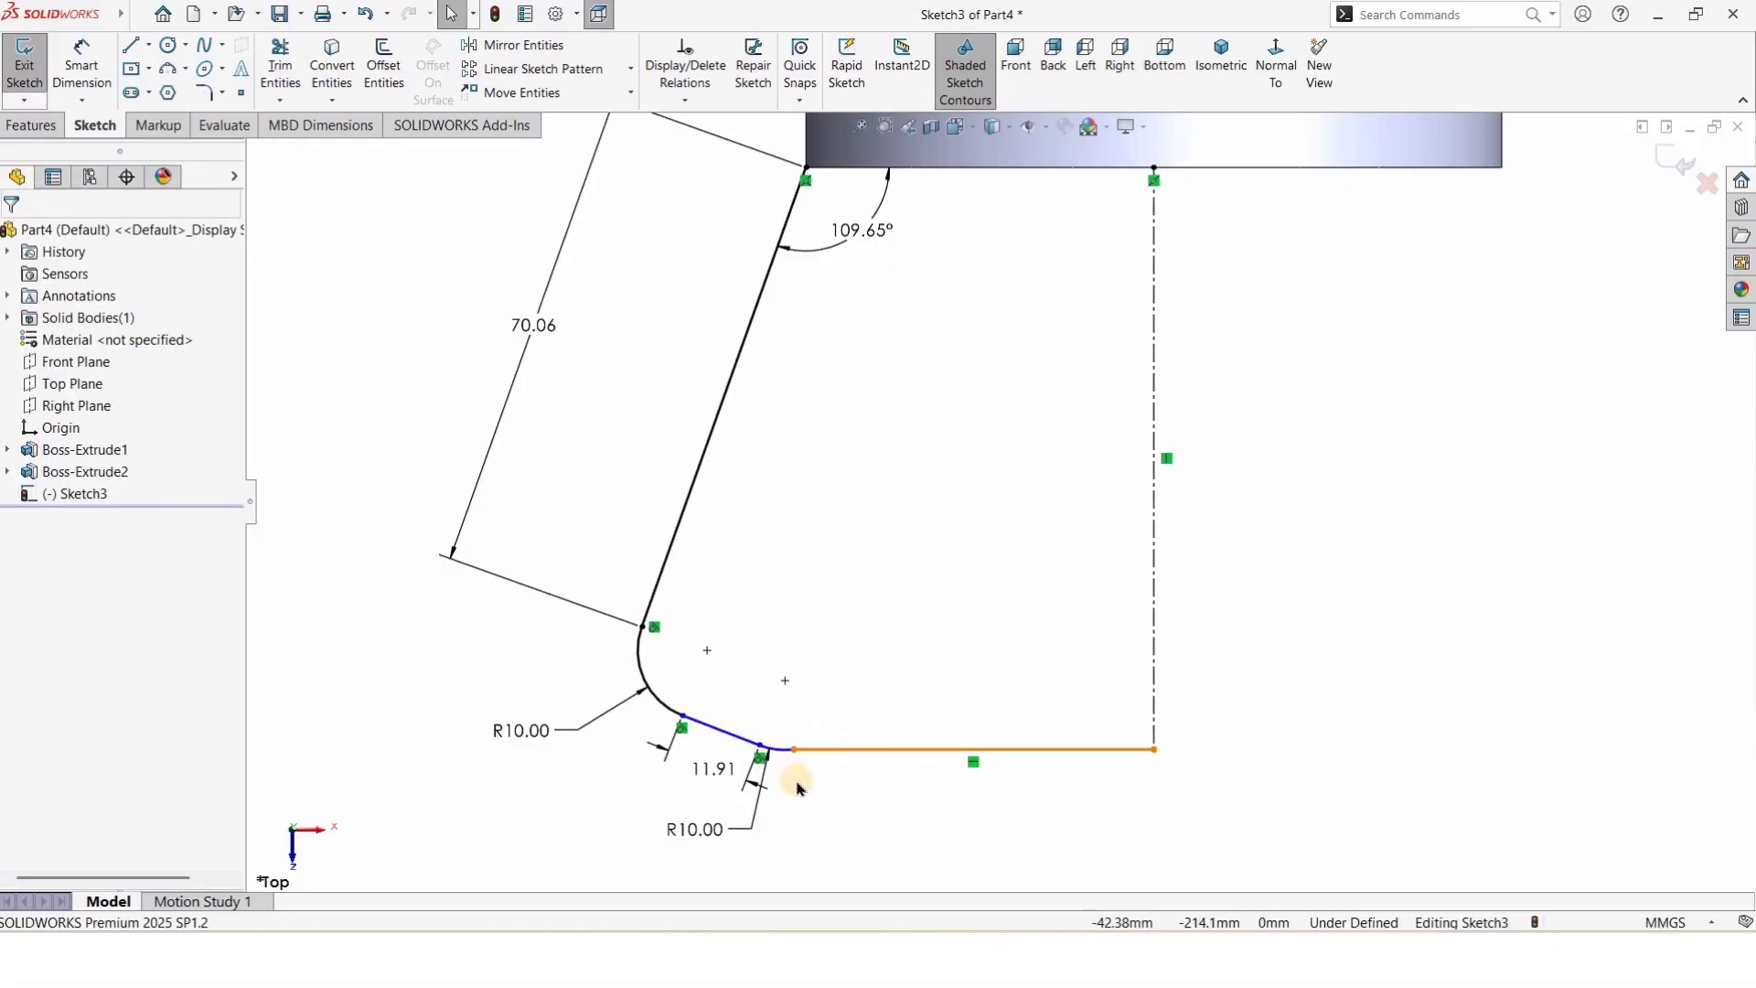
scroll(800, 766, "down", 8)
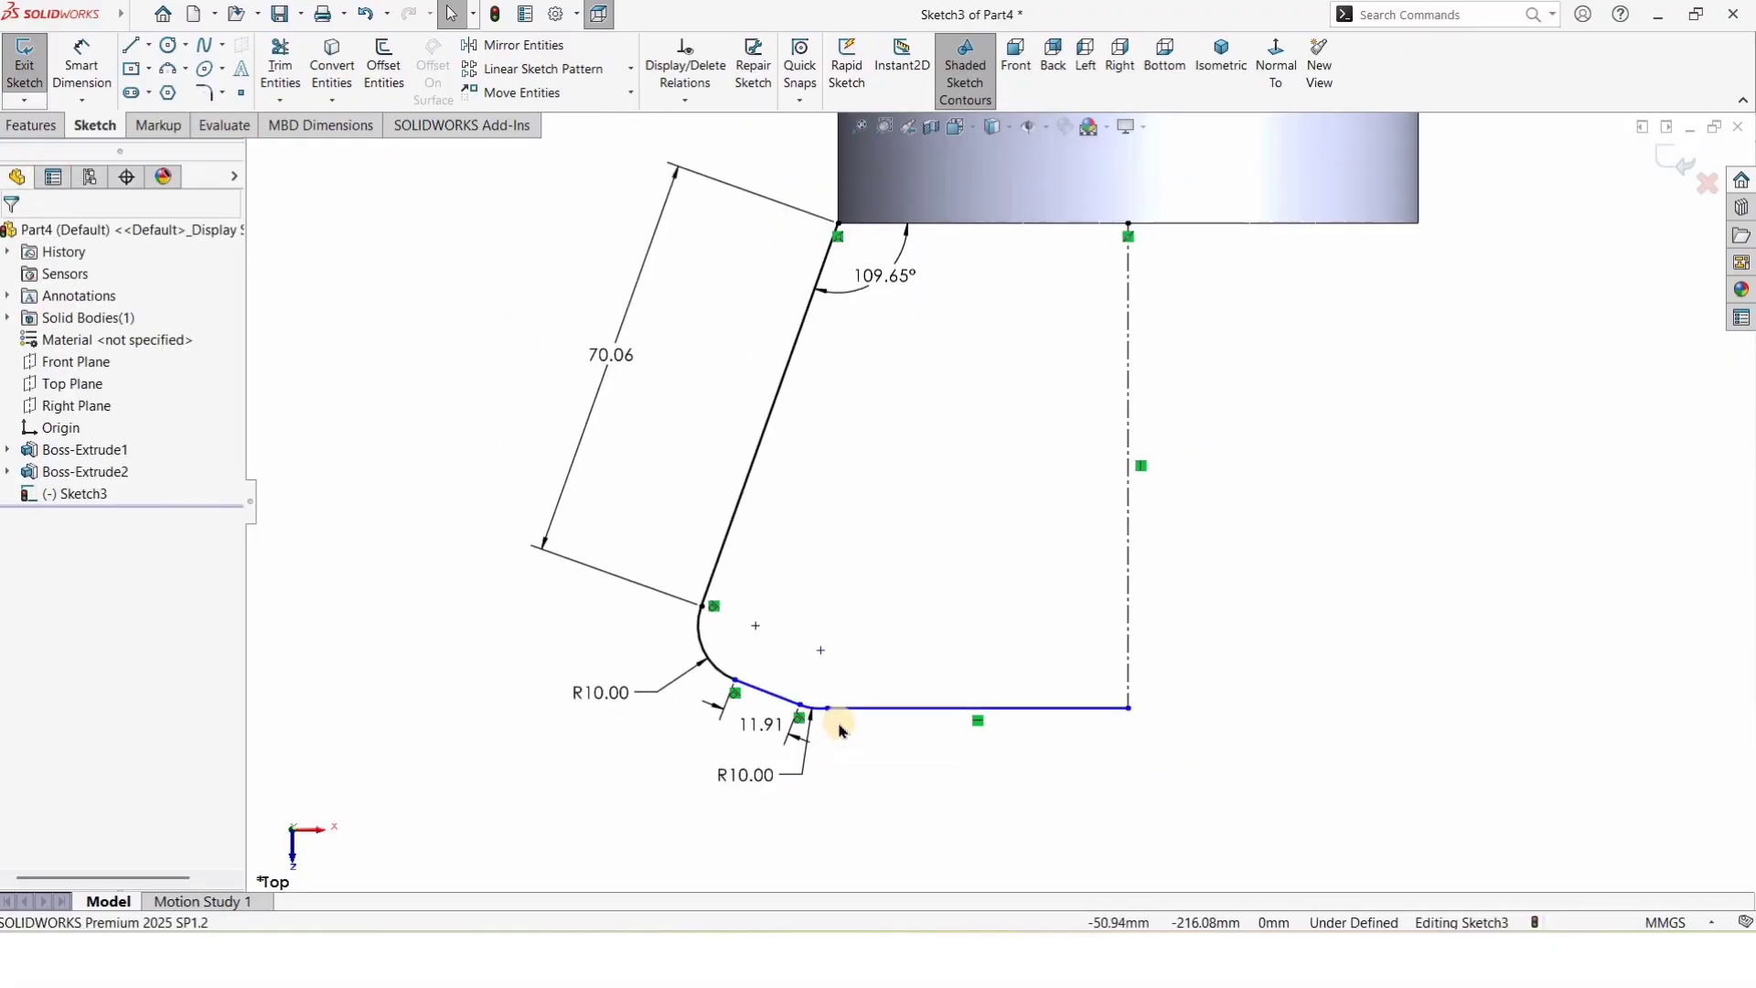
left_click(935, 620)
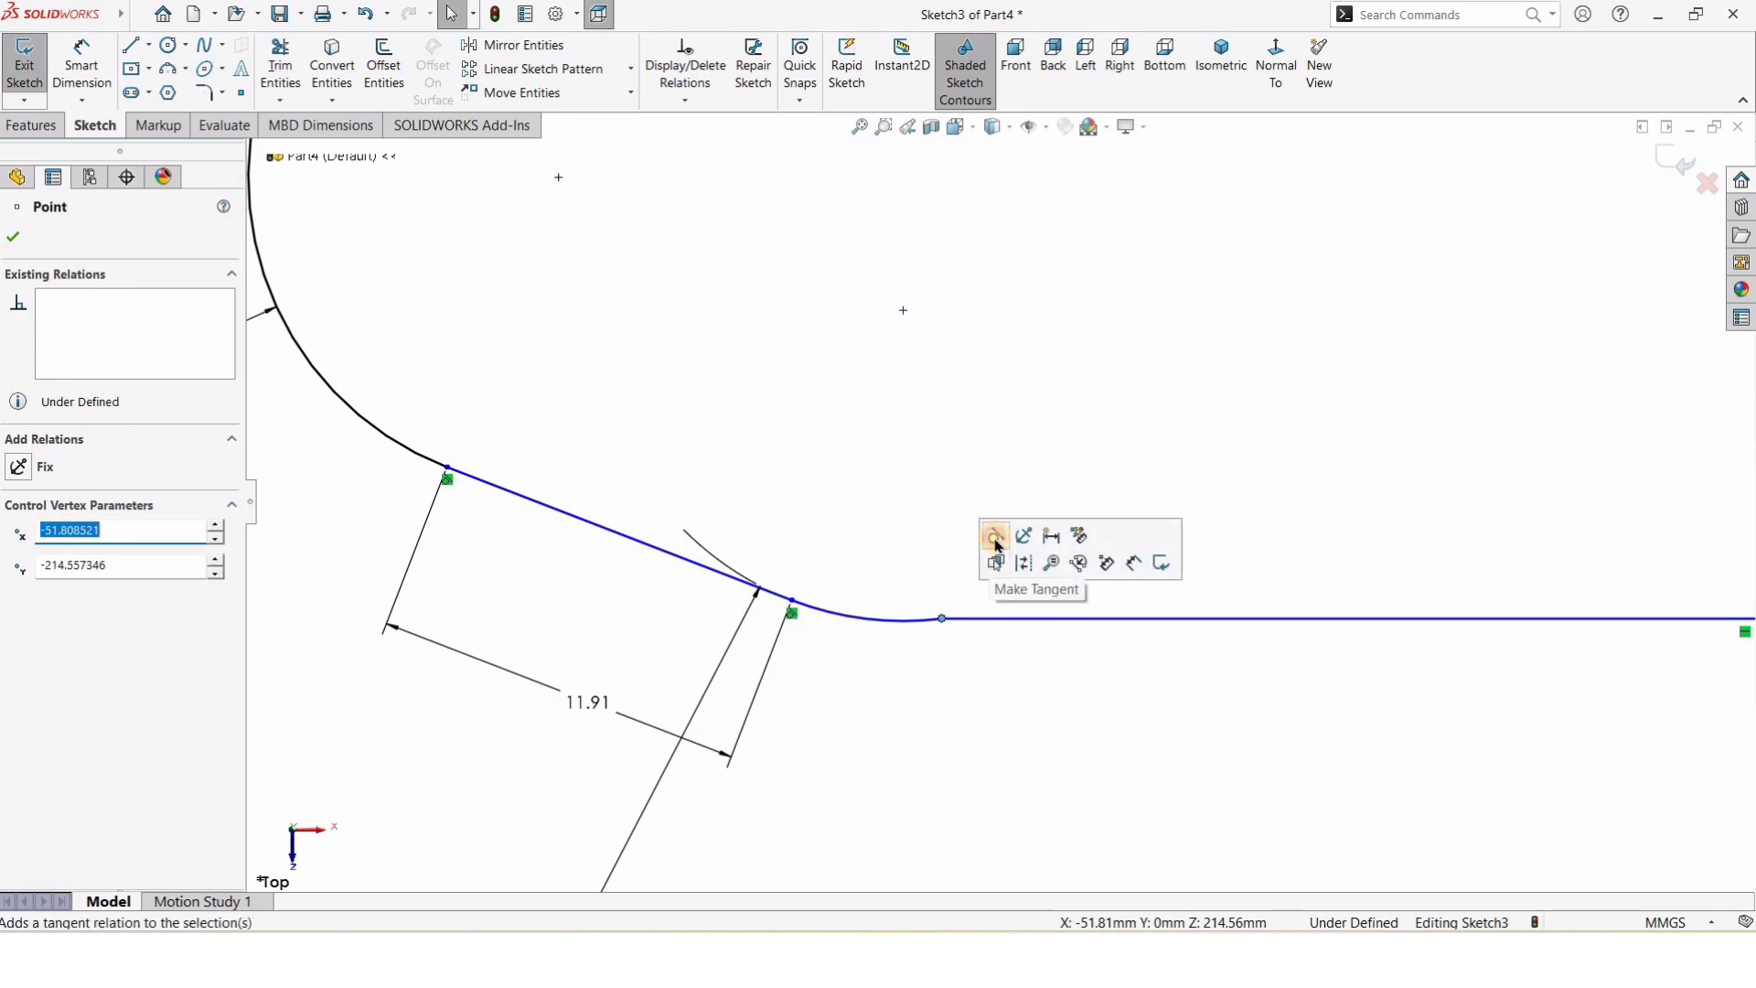
left_click(956, 691)
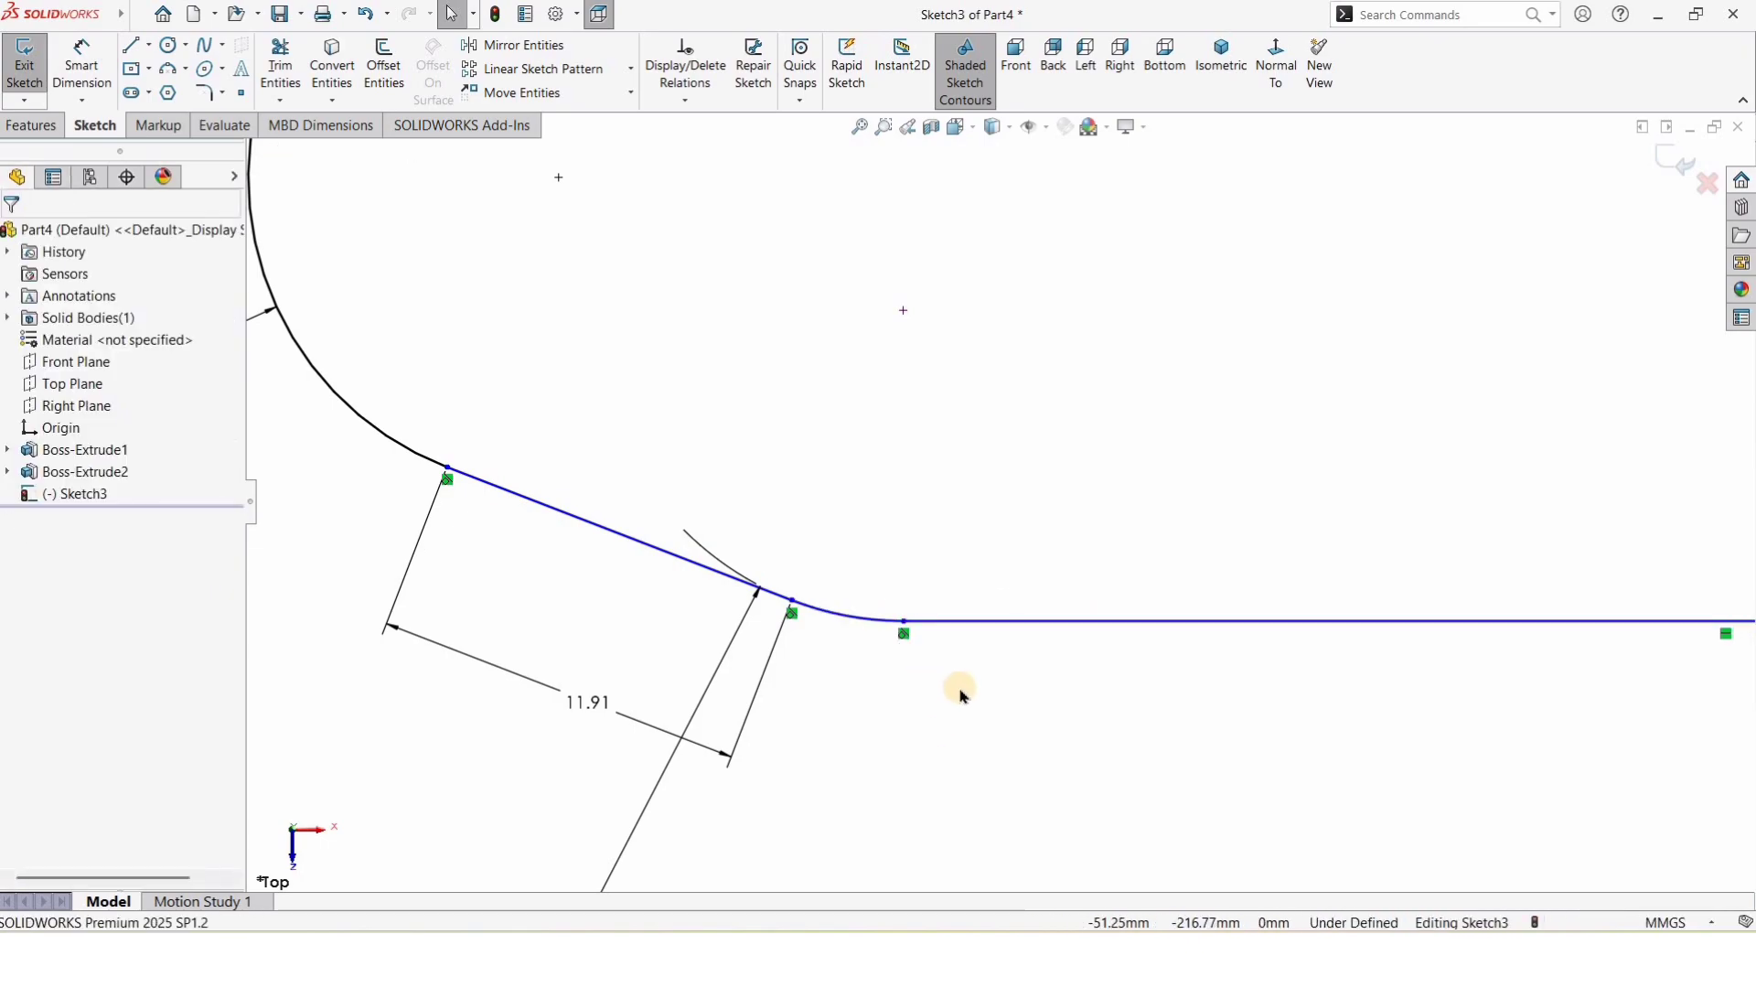
Step: Dimension the distance from the short line's lower end to the horizontal line as 5.53 mm
scroll(1097, 534, "up", 3)
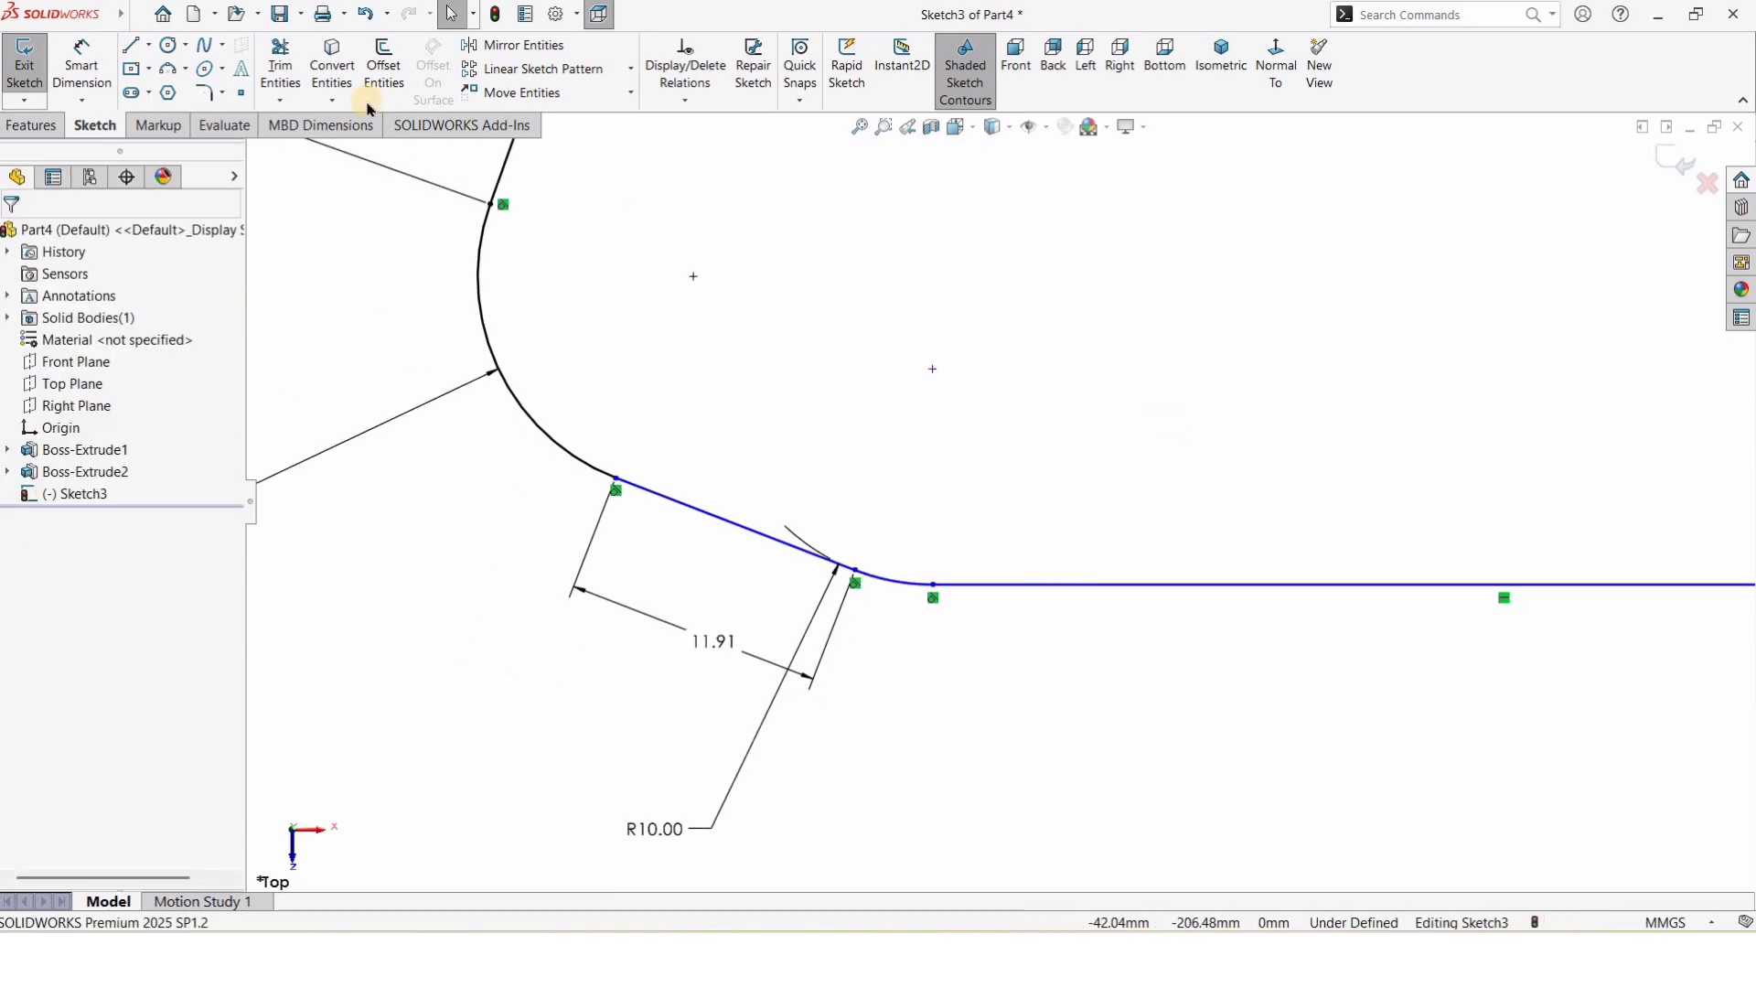
left_click(106, 64)
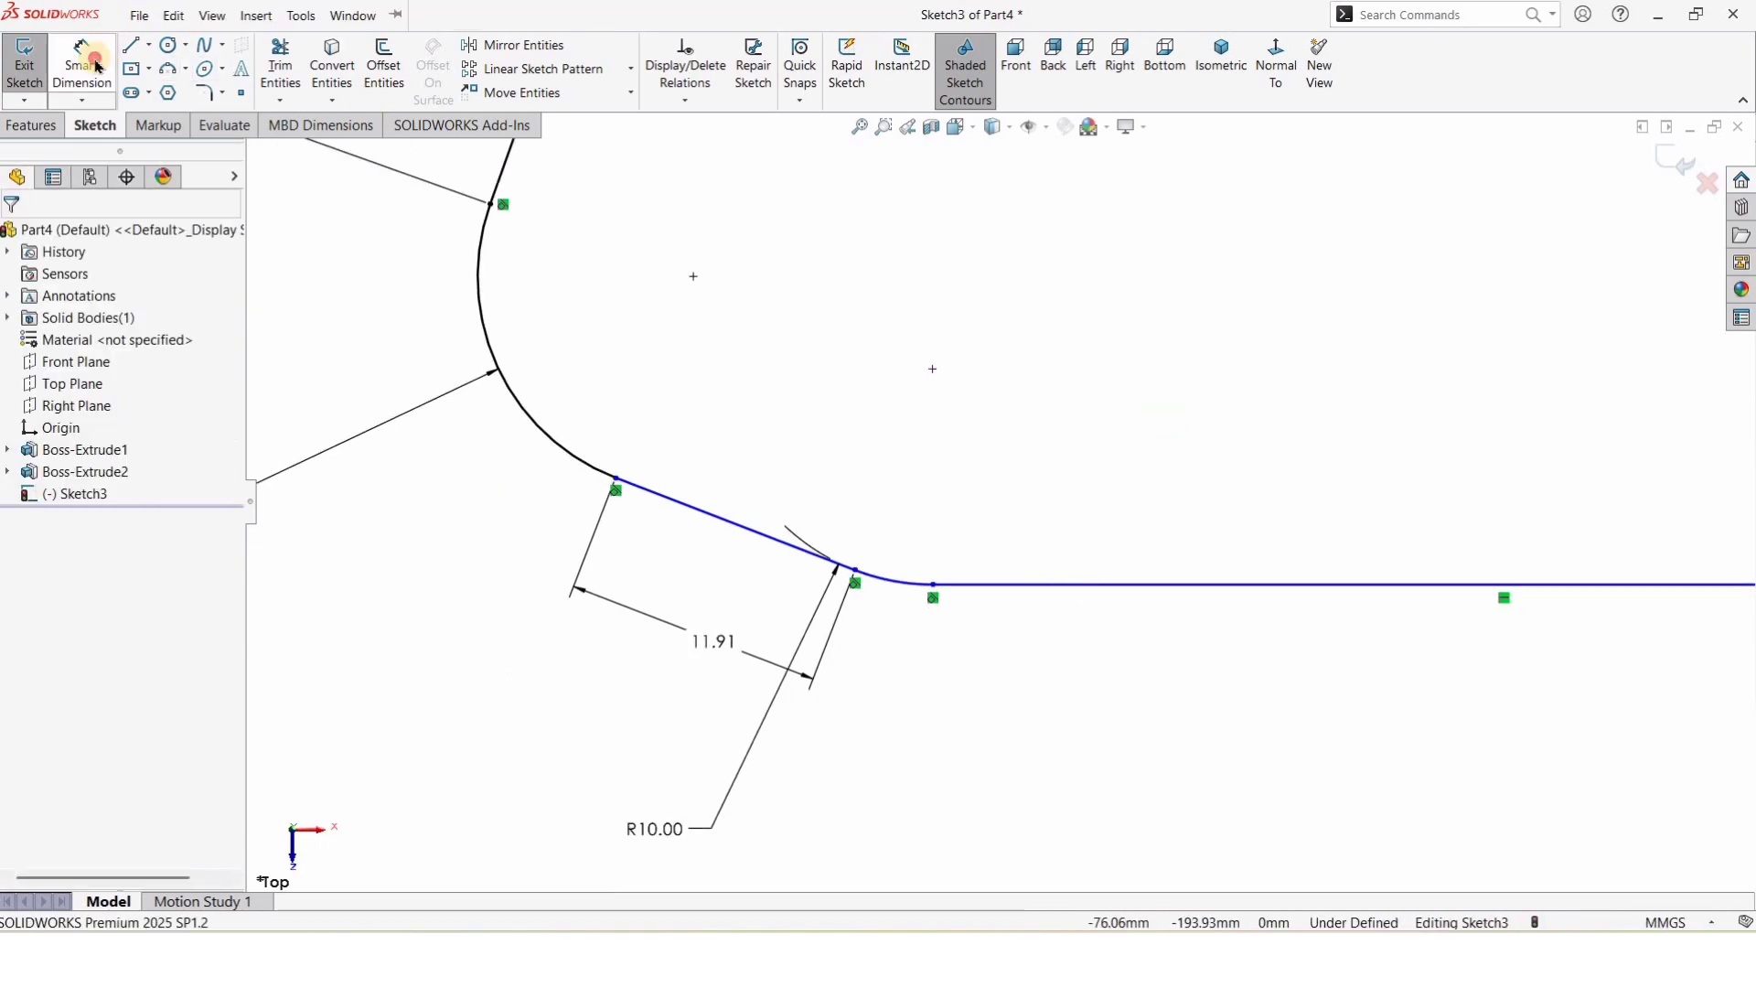
left_click(853, 572)
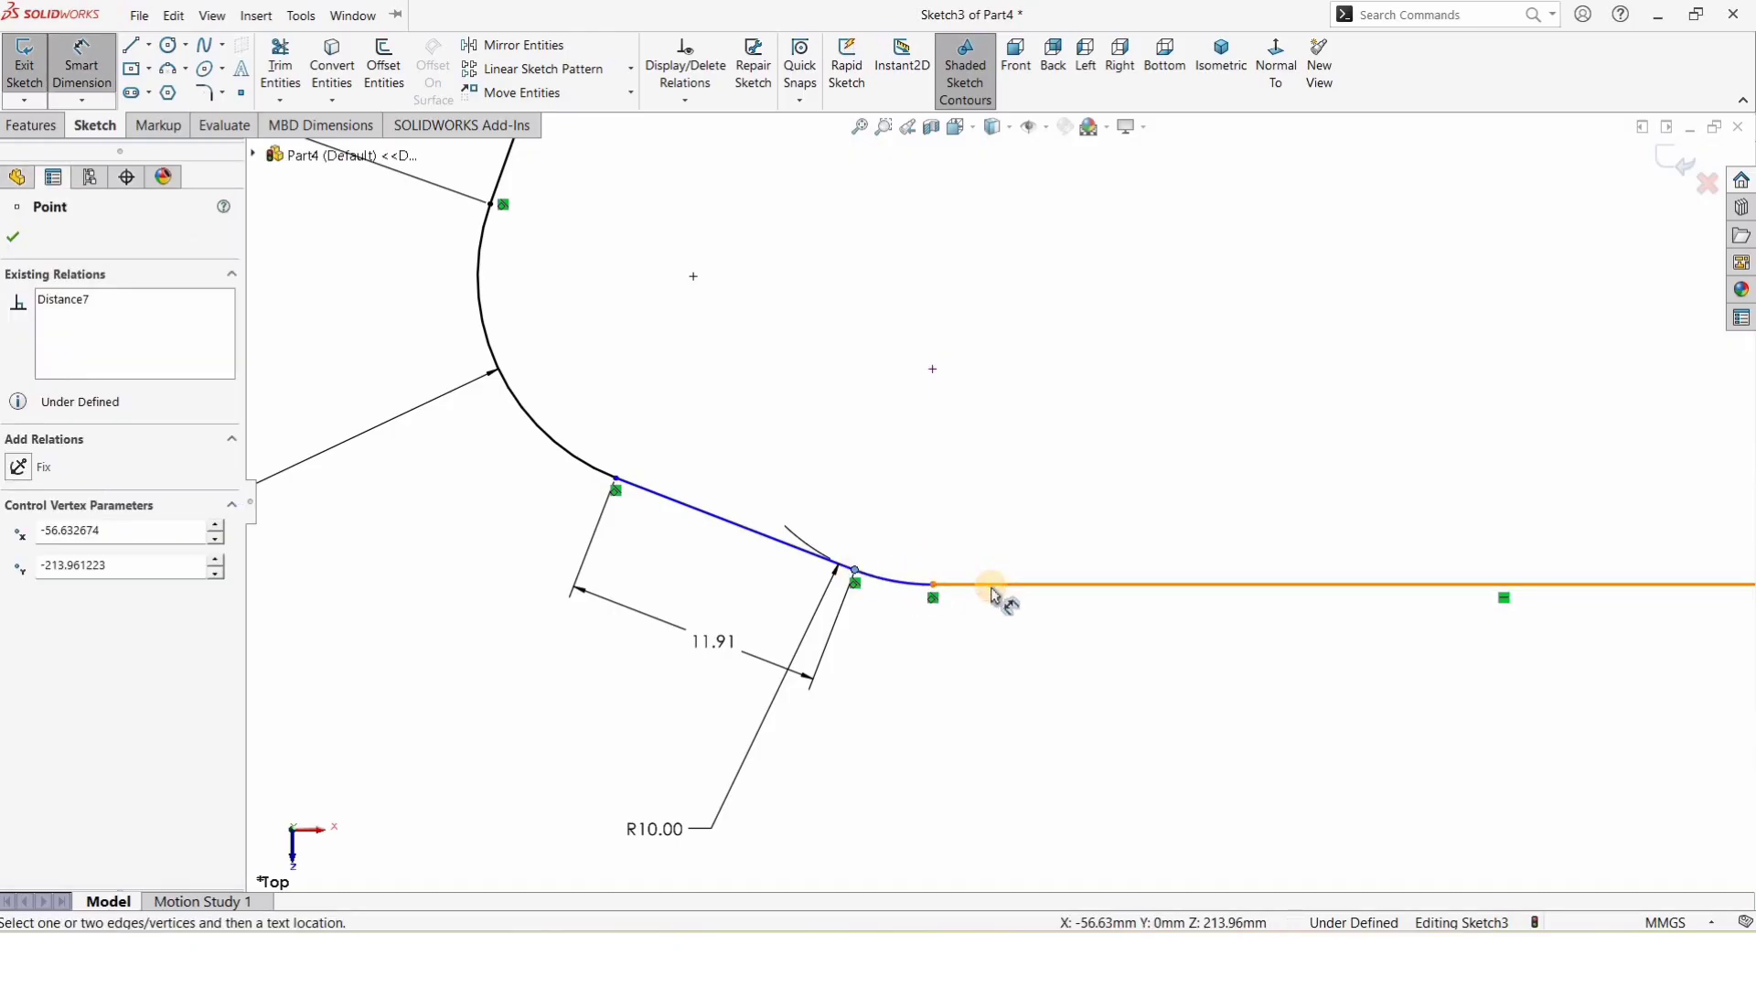
left_click(992, 584)
left_click(1025, 559)
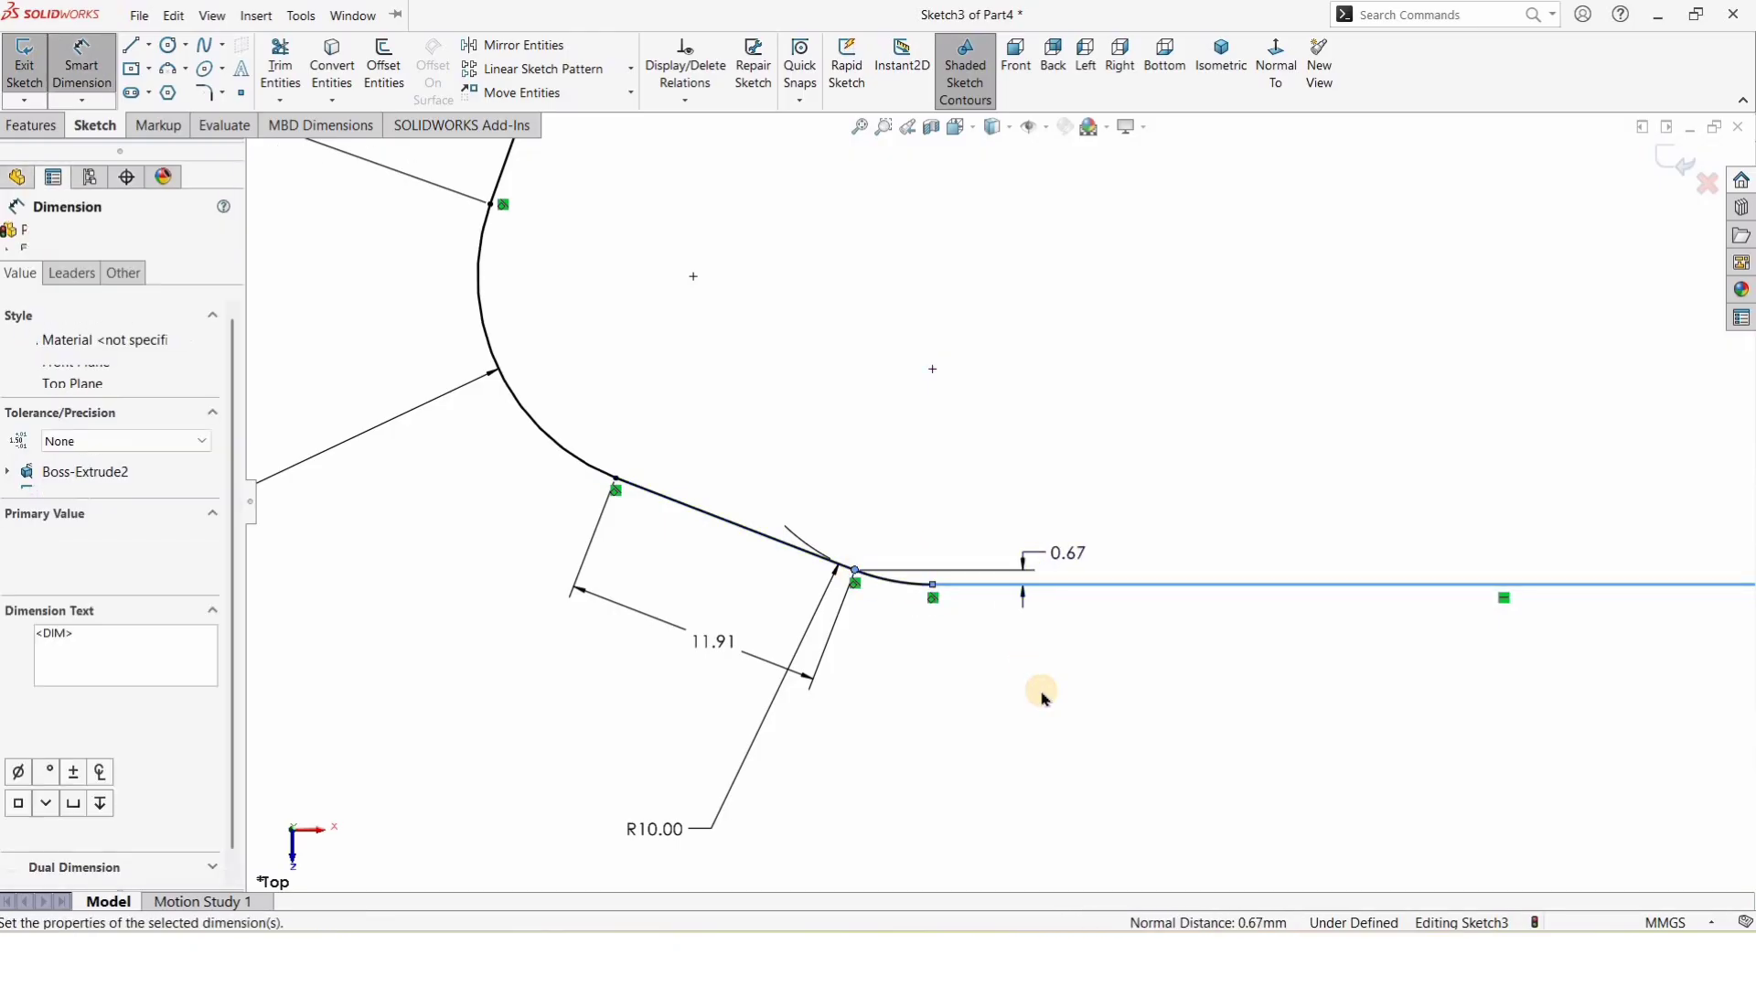
type("5.53")
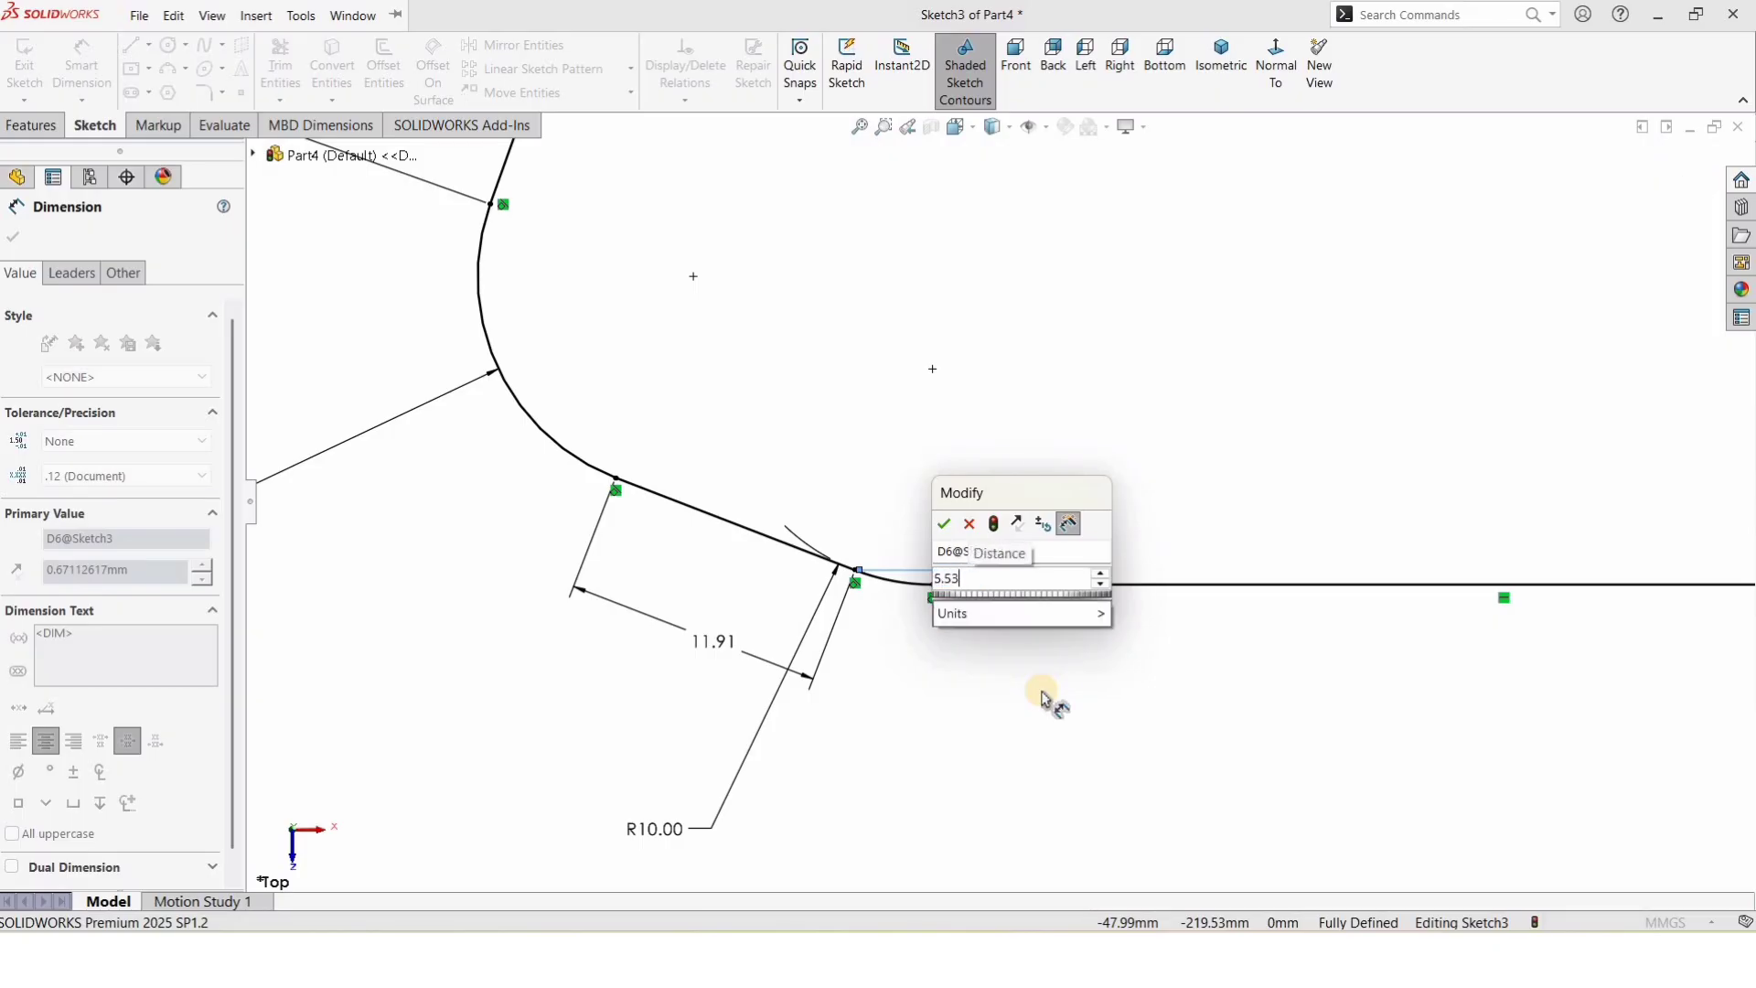
key("Return")
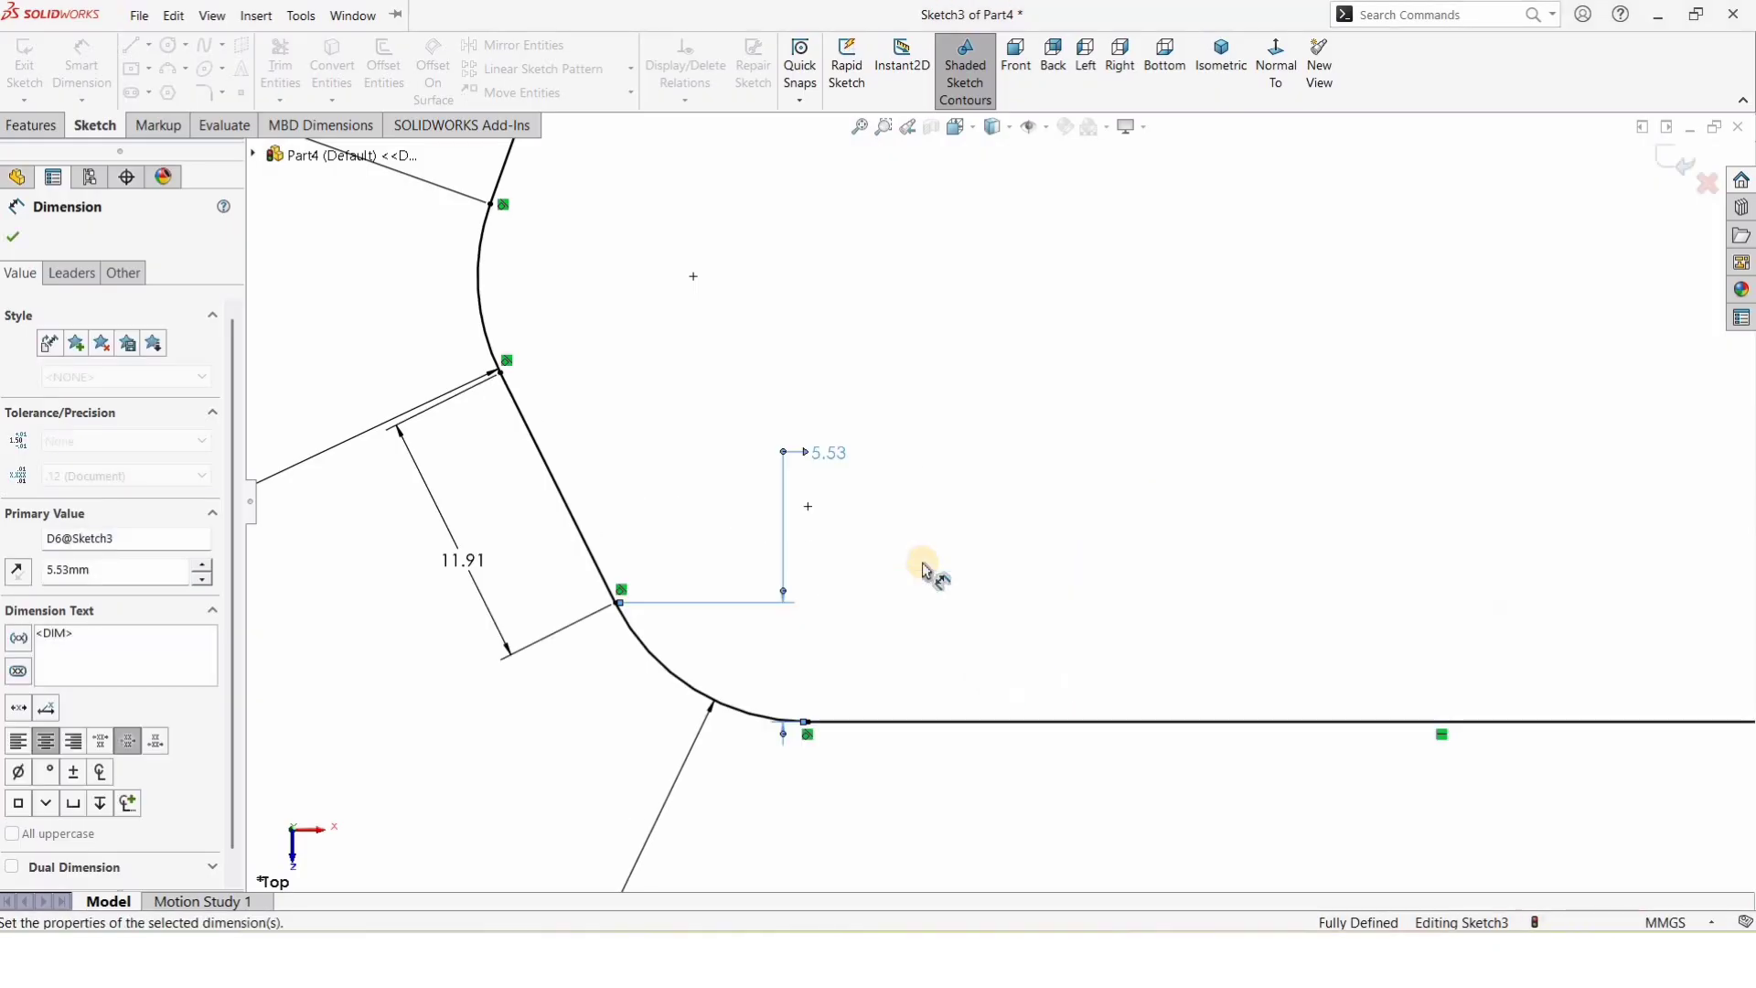
Step: Reposition the two R10 radius dimensions so they sit clear outside the profile's curved corners
scroll(996, 584, "up", 2)
scroll(1391, 396, "up", 5)
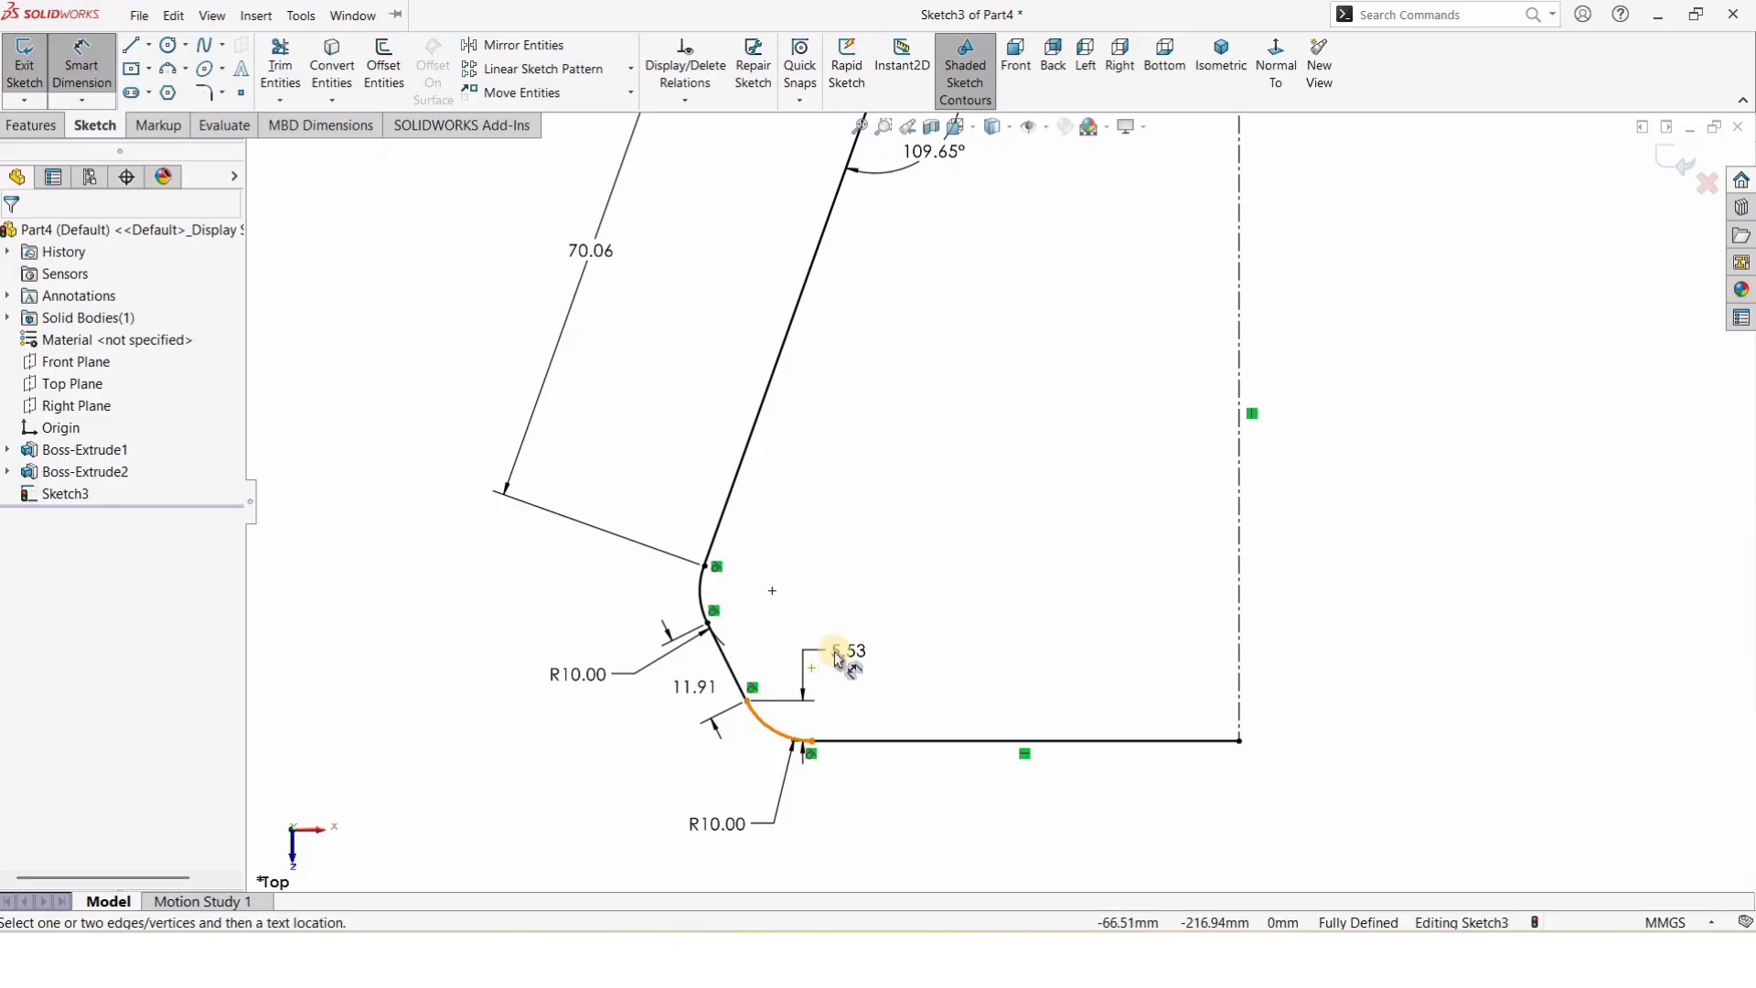
left_click_drag(588, 682, 498, 622)
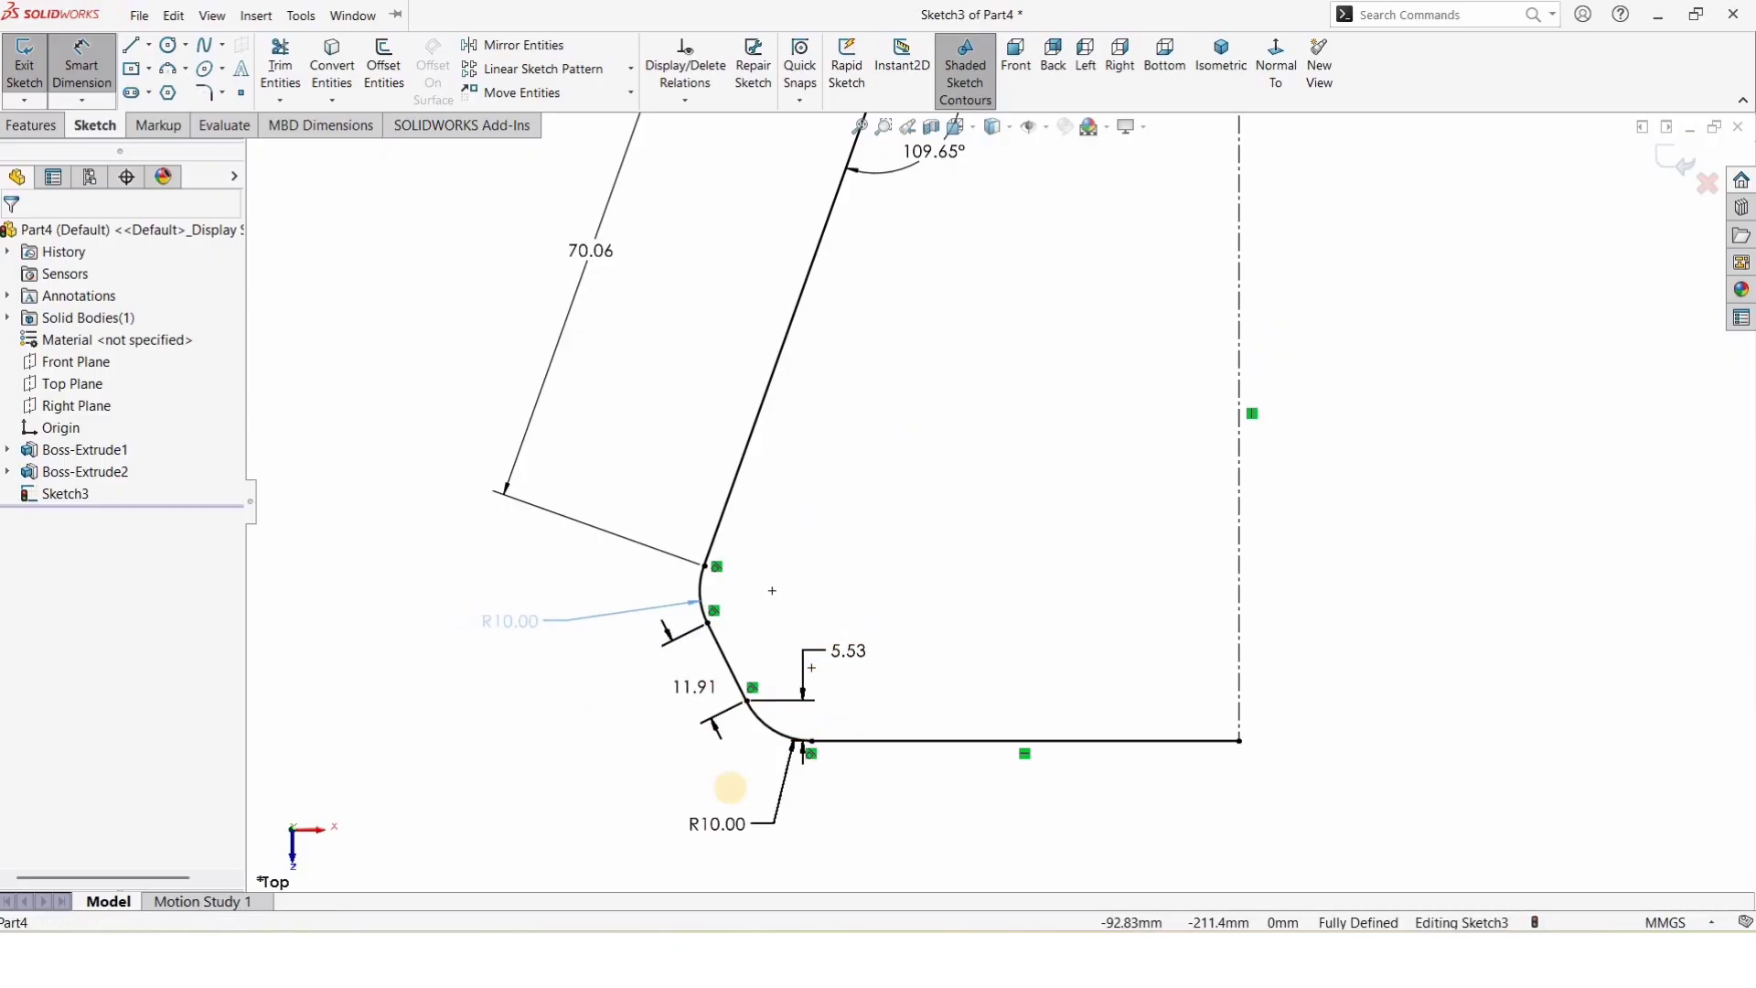
left_click_drag(727, 823, 684, 803)
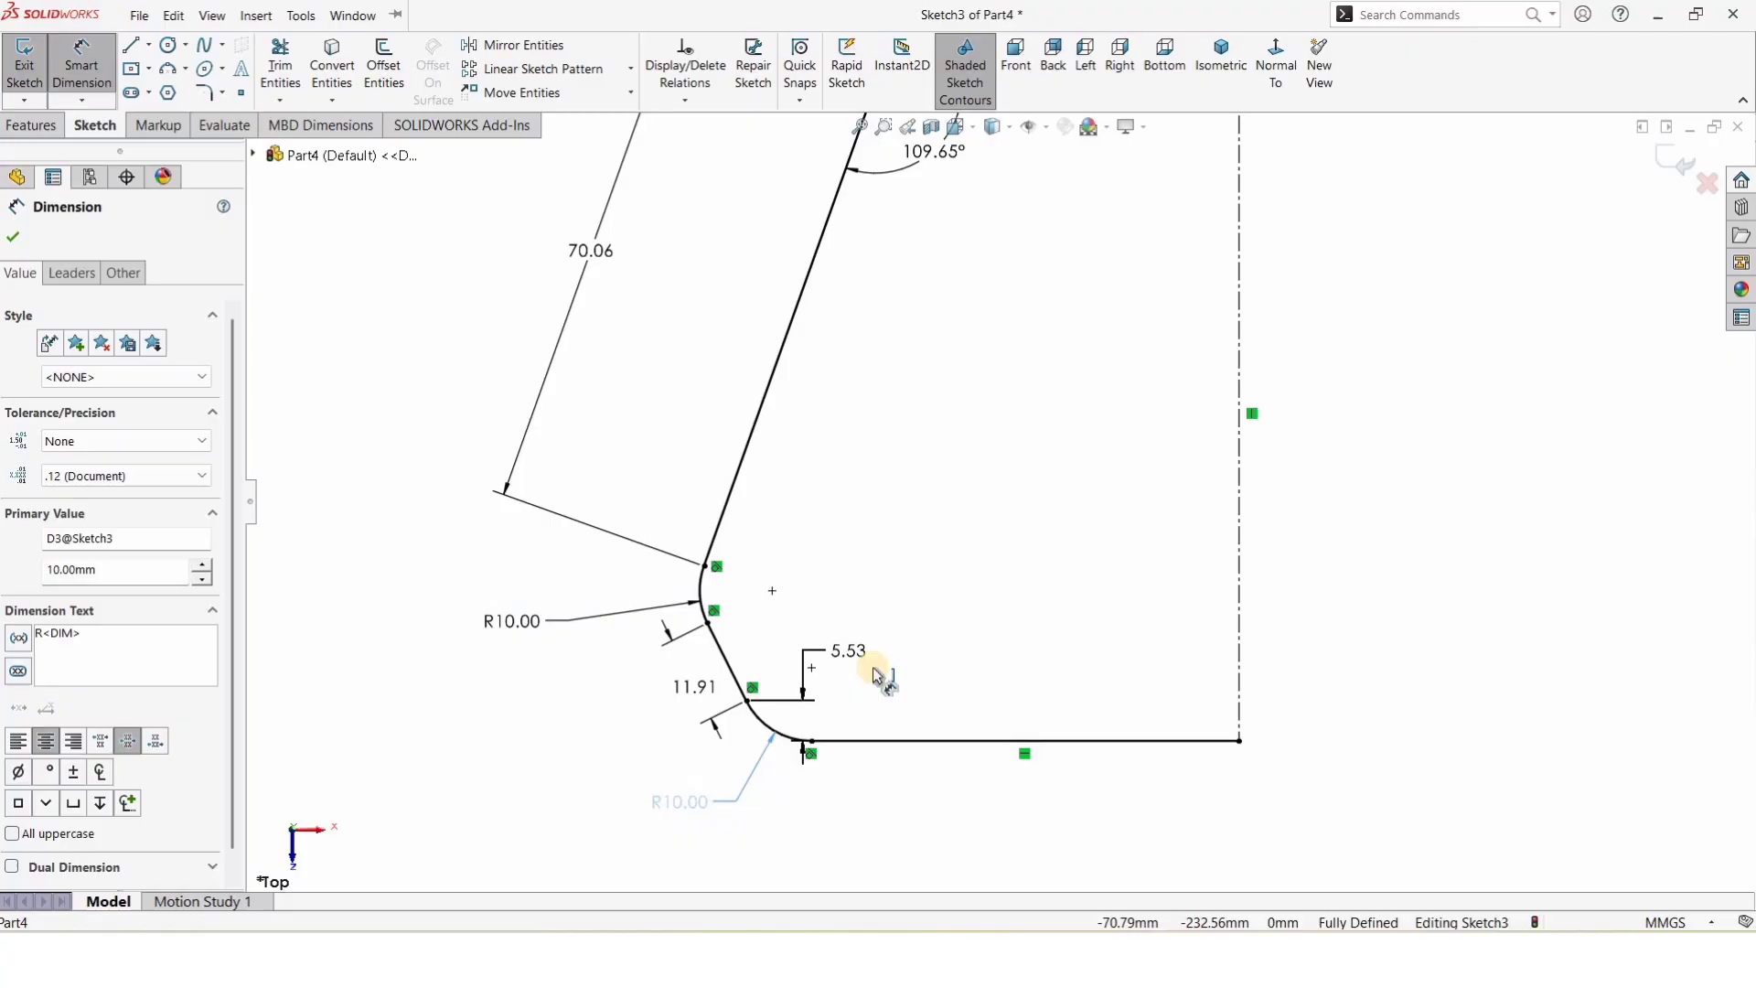
left_click(1167, 508)
Step: Draw two circles inside the profile, an upper one about 8 mm and a lower one about 16 mm in diameter
scroll(1189, 429, "up", 1)
scroll(1161, 311, "down", 2)
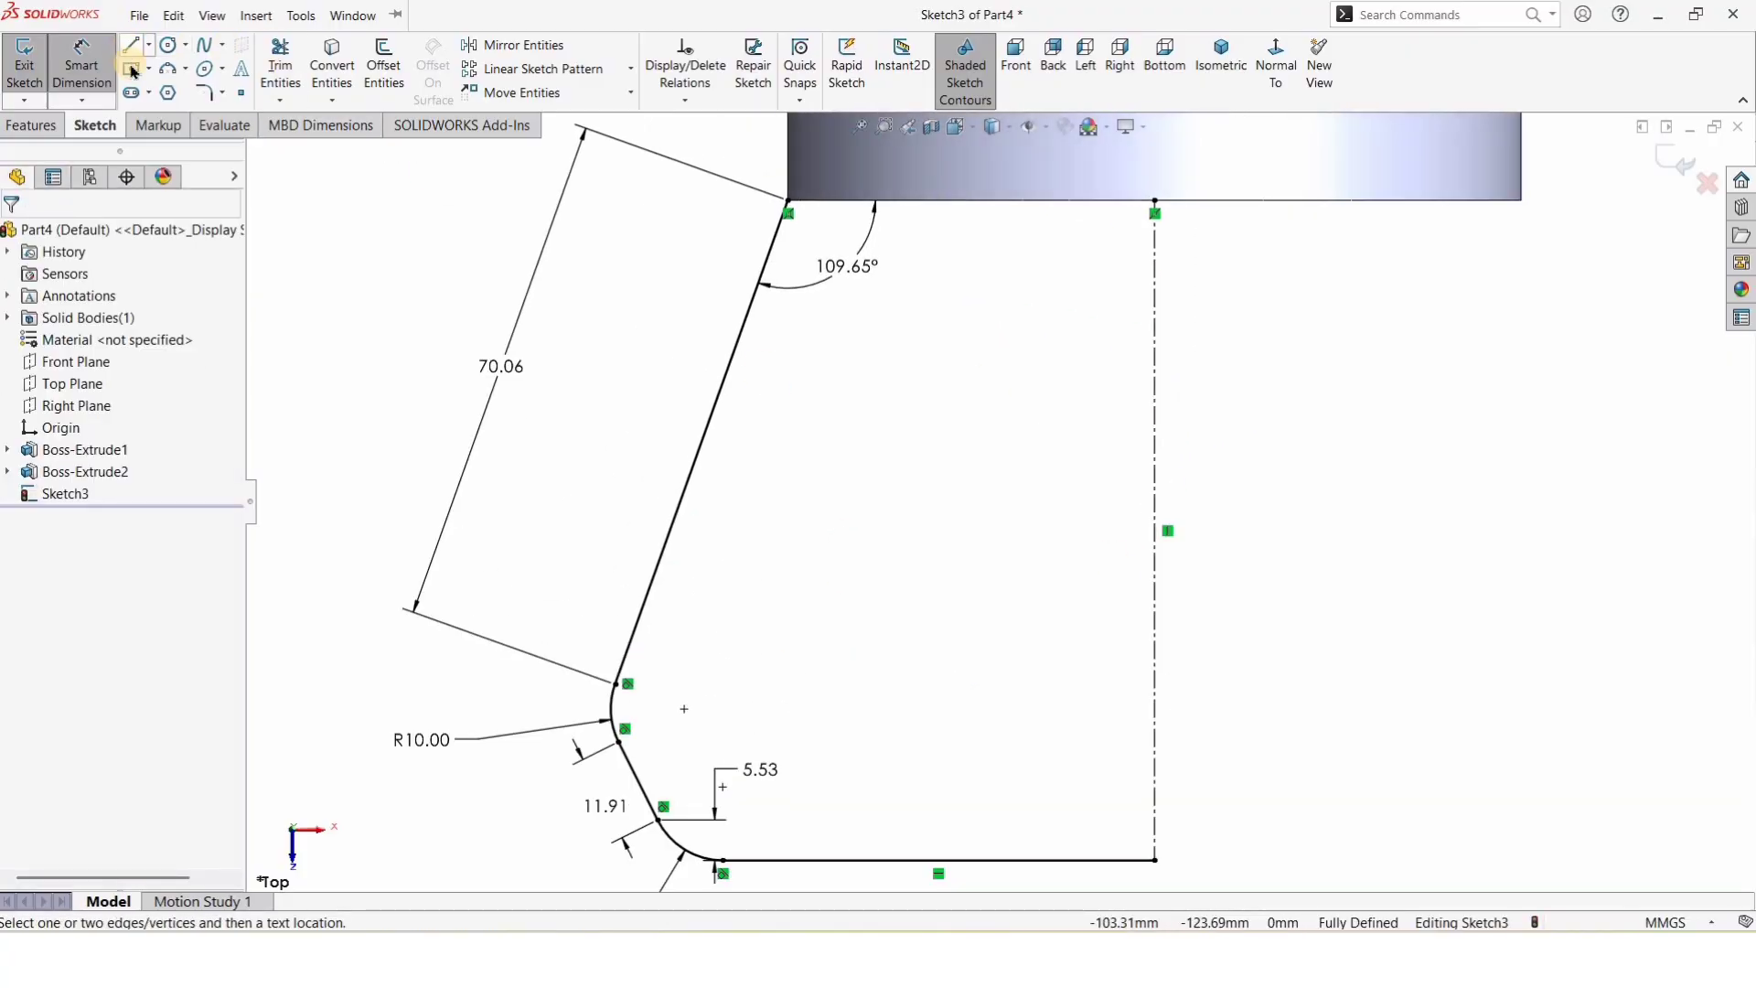
key("c")
left_click_drag(773, 613, 773, 583)
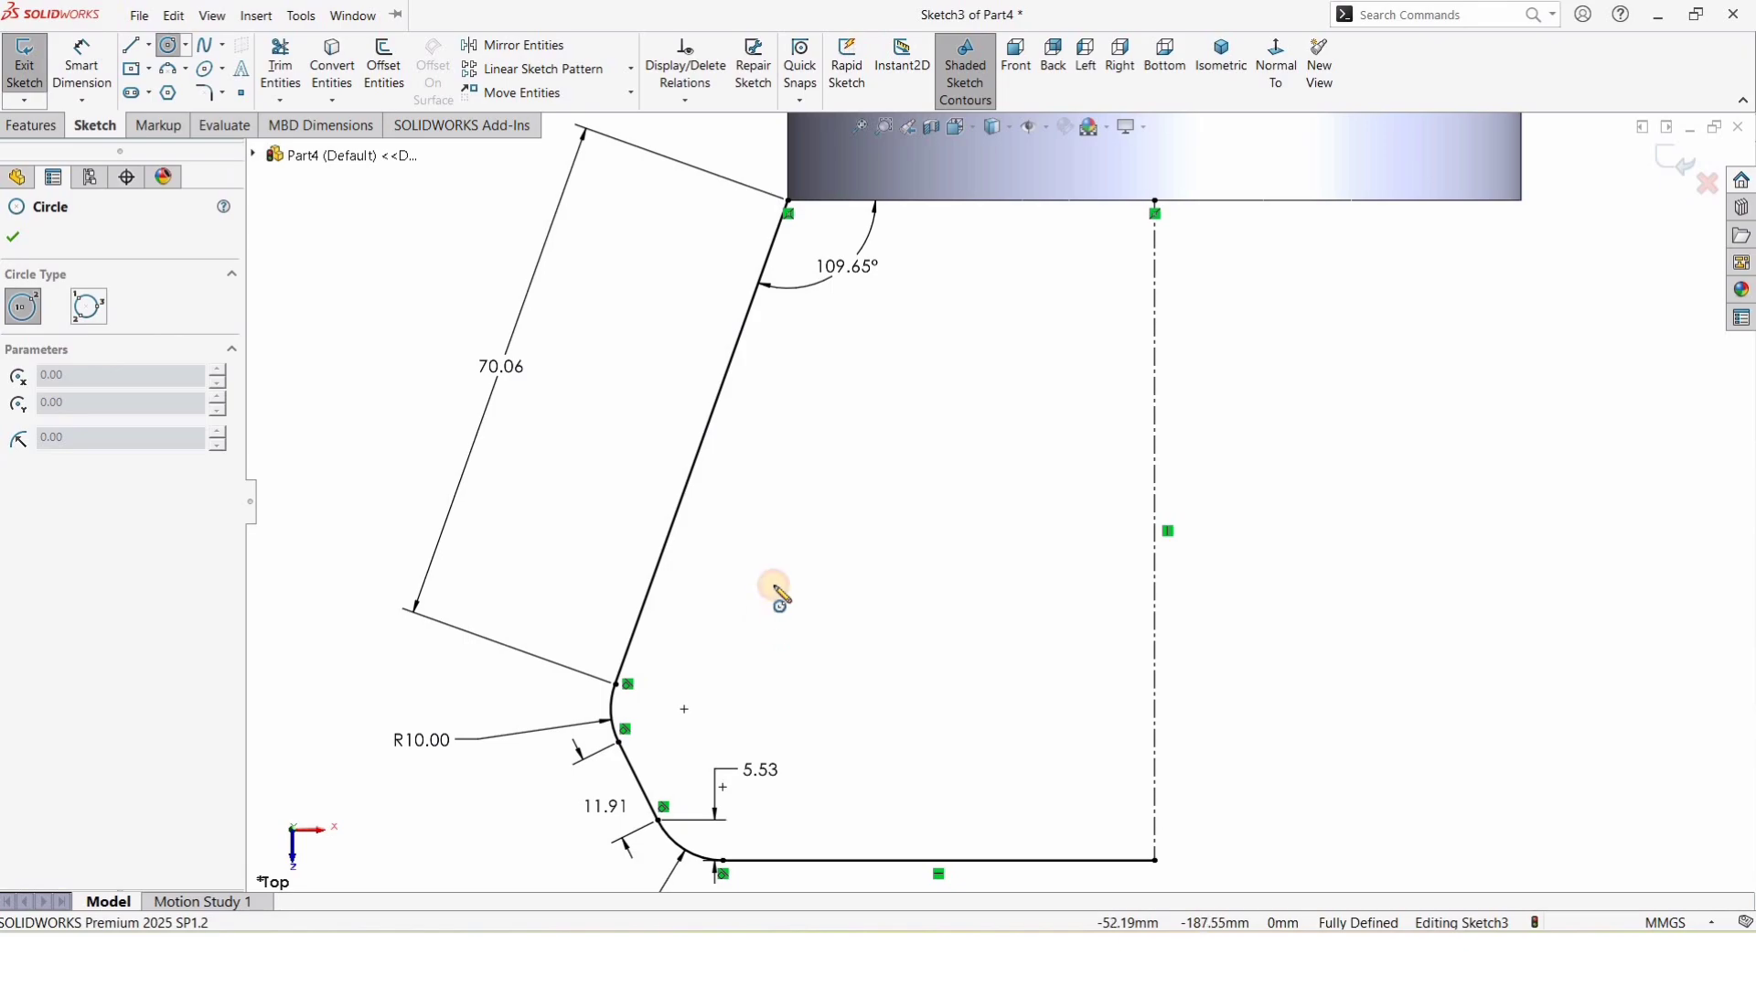
left_click_drag(982, 749, 960, 697)
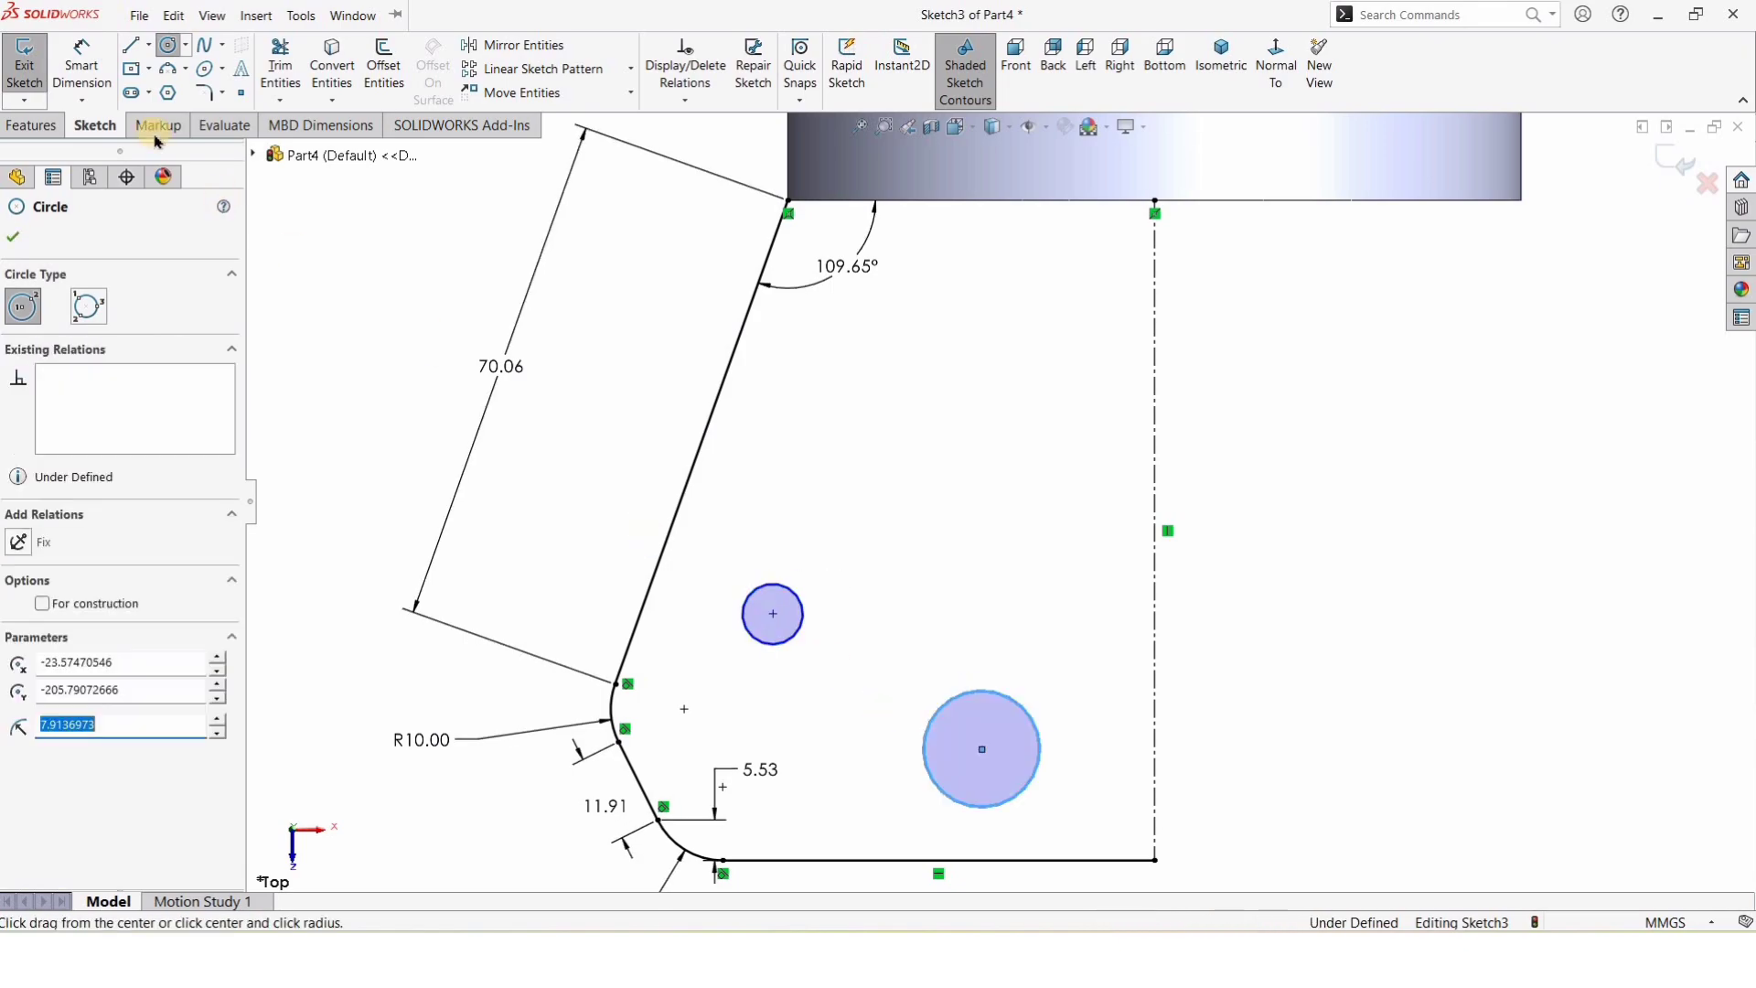
Step: Dimension the diameters of both circles inside the profile as 7 mm
left_click(80, 73)
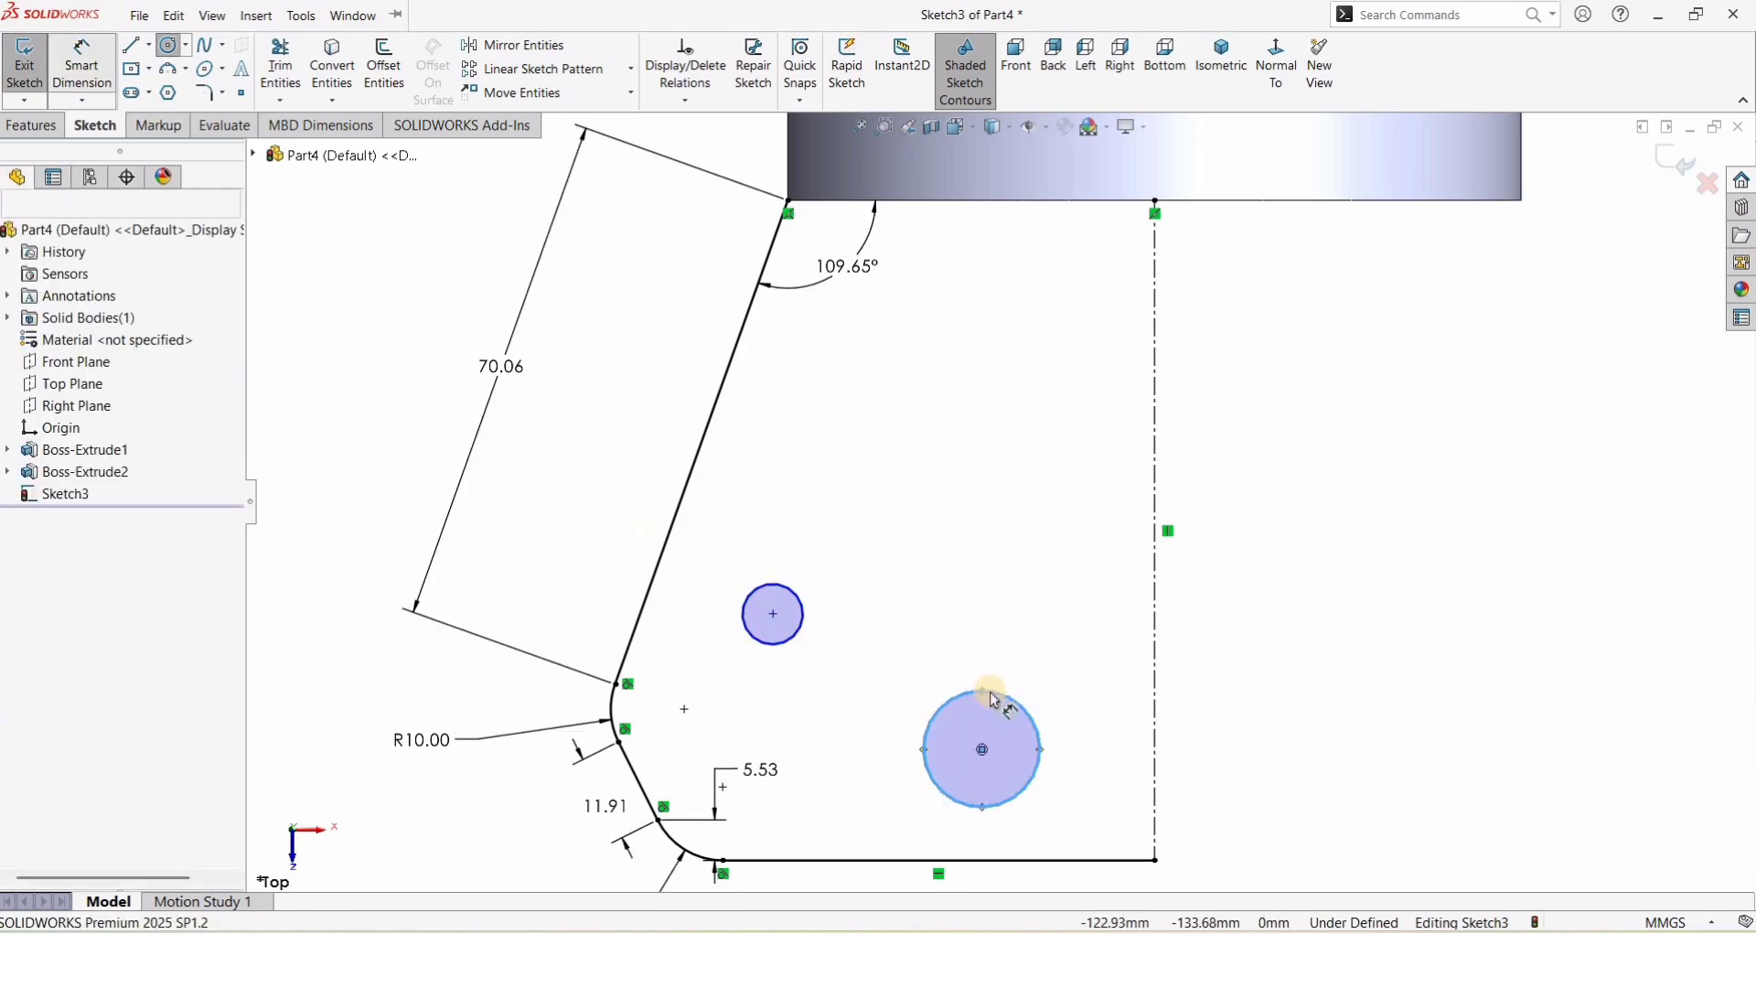
left_click(1034, 654)
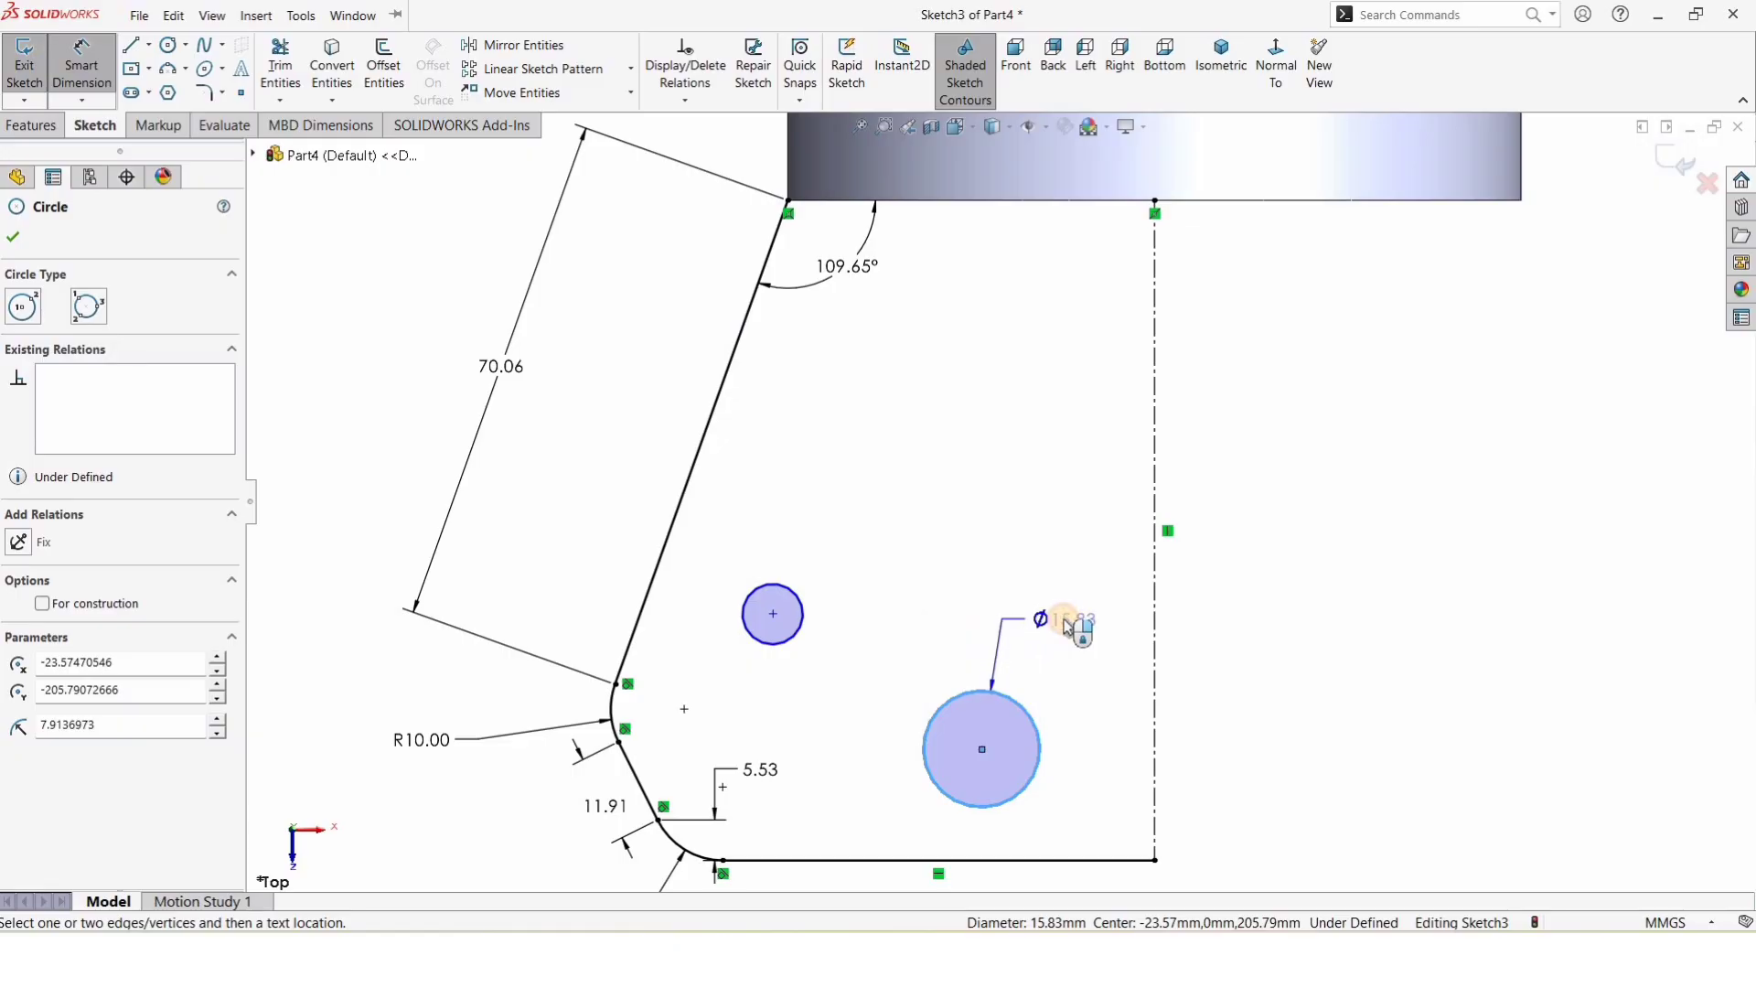
left_click(1061, 622)
type("7")
key("Return")
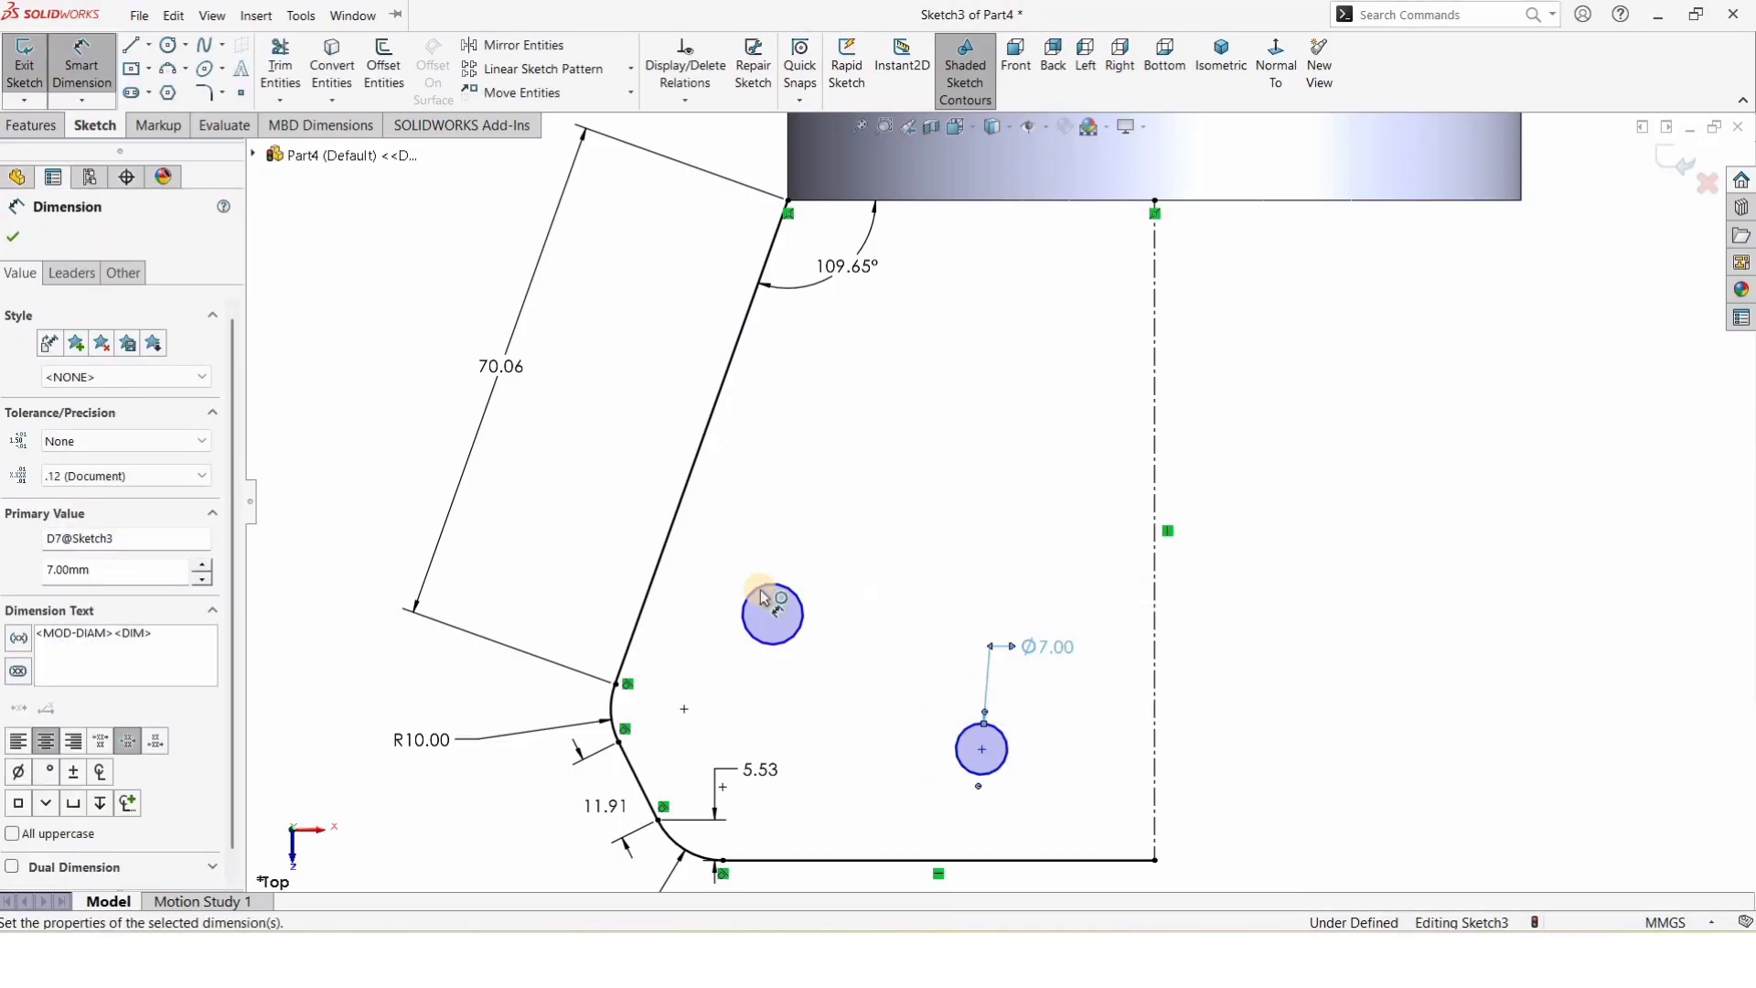
left_click(876, 569)
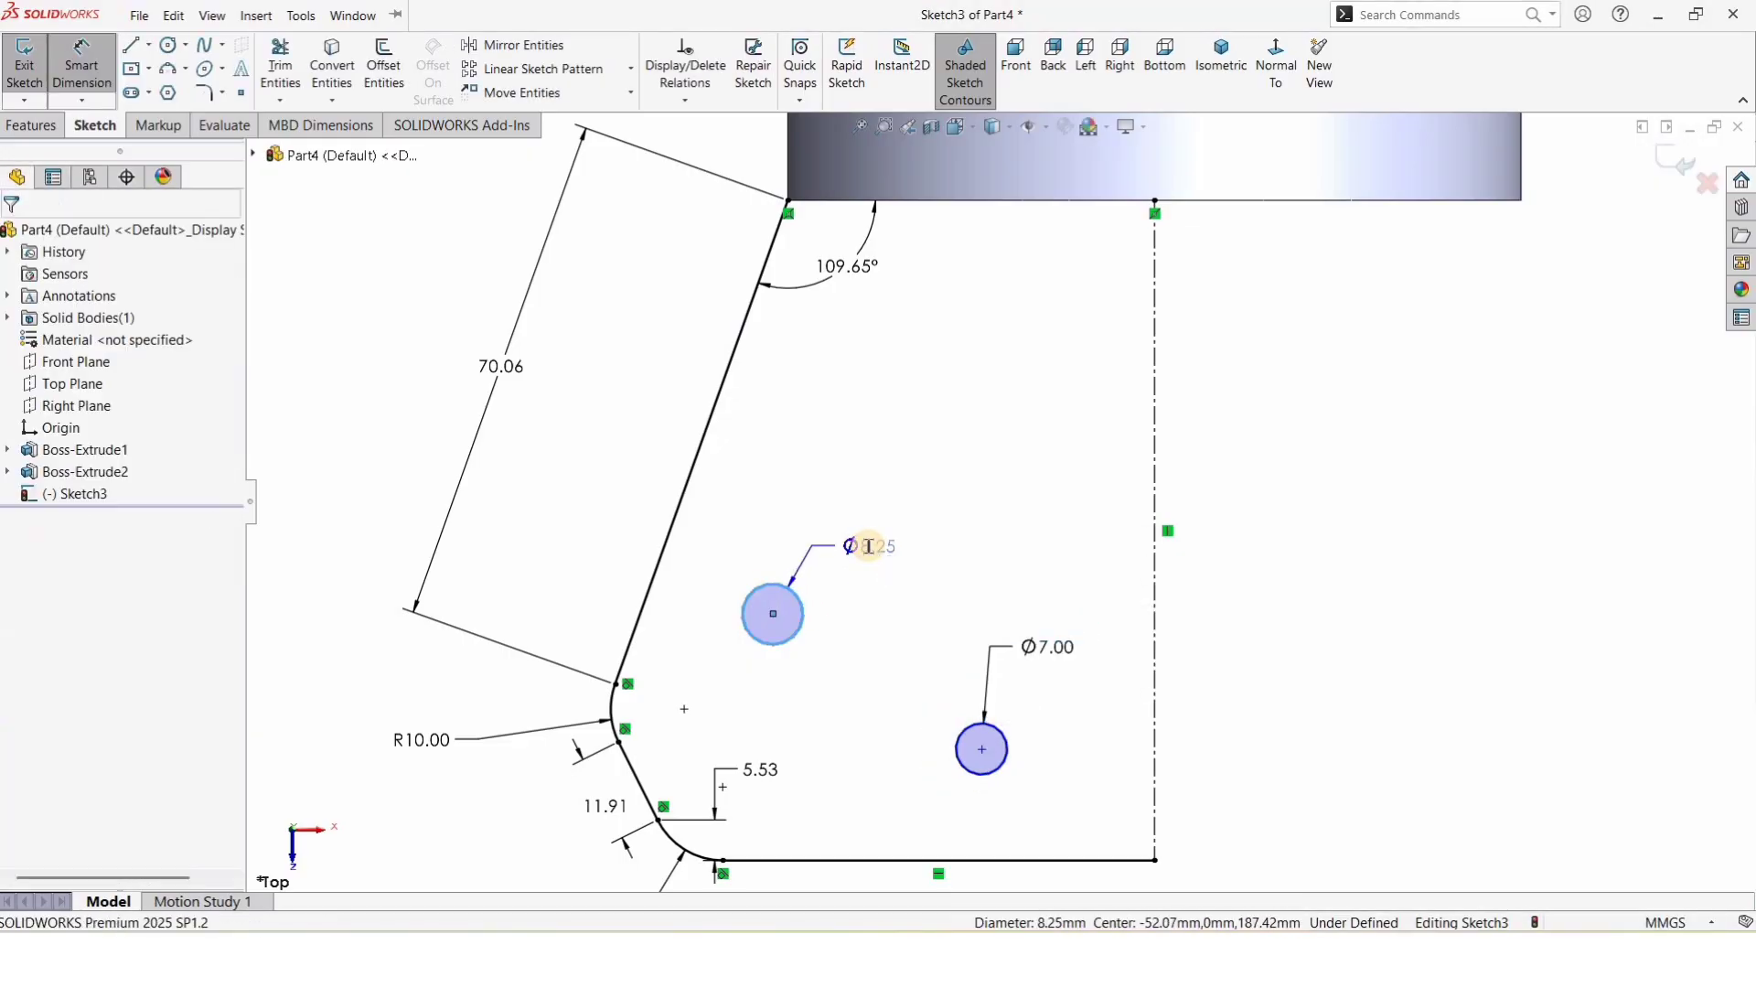
left_click(869, 552)
type("7")
key("Return")
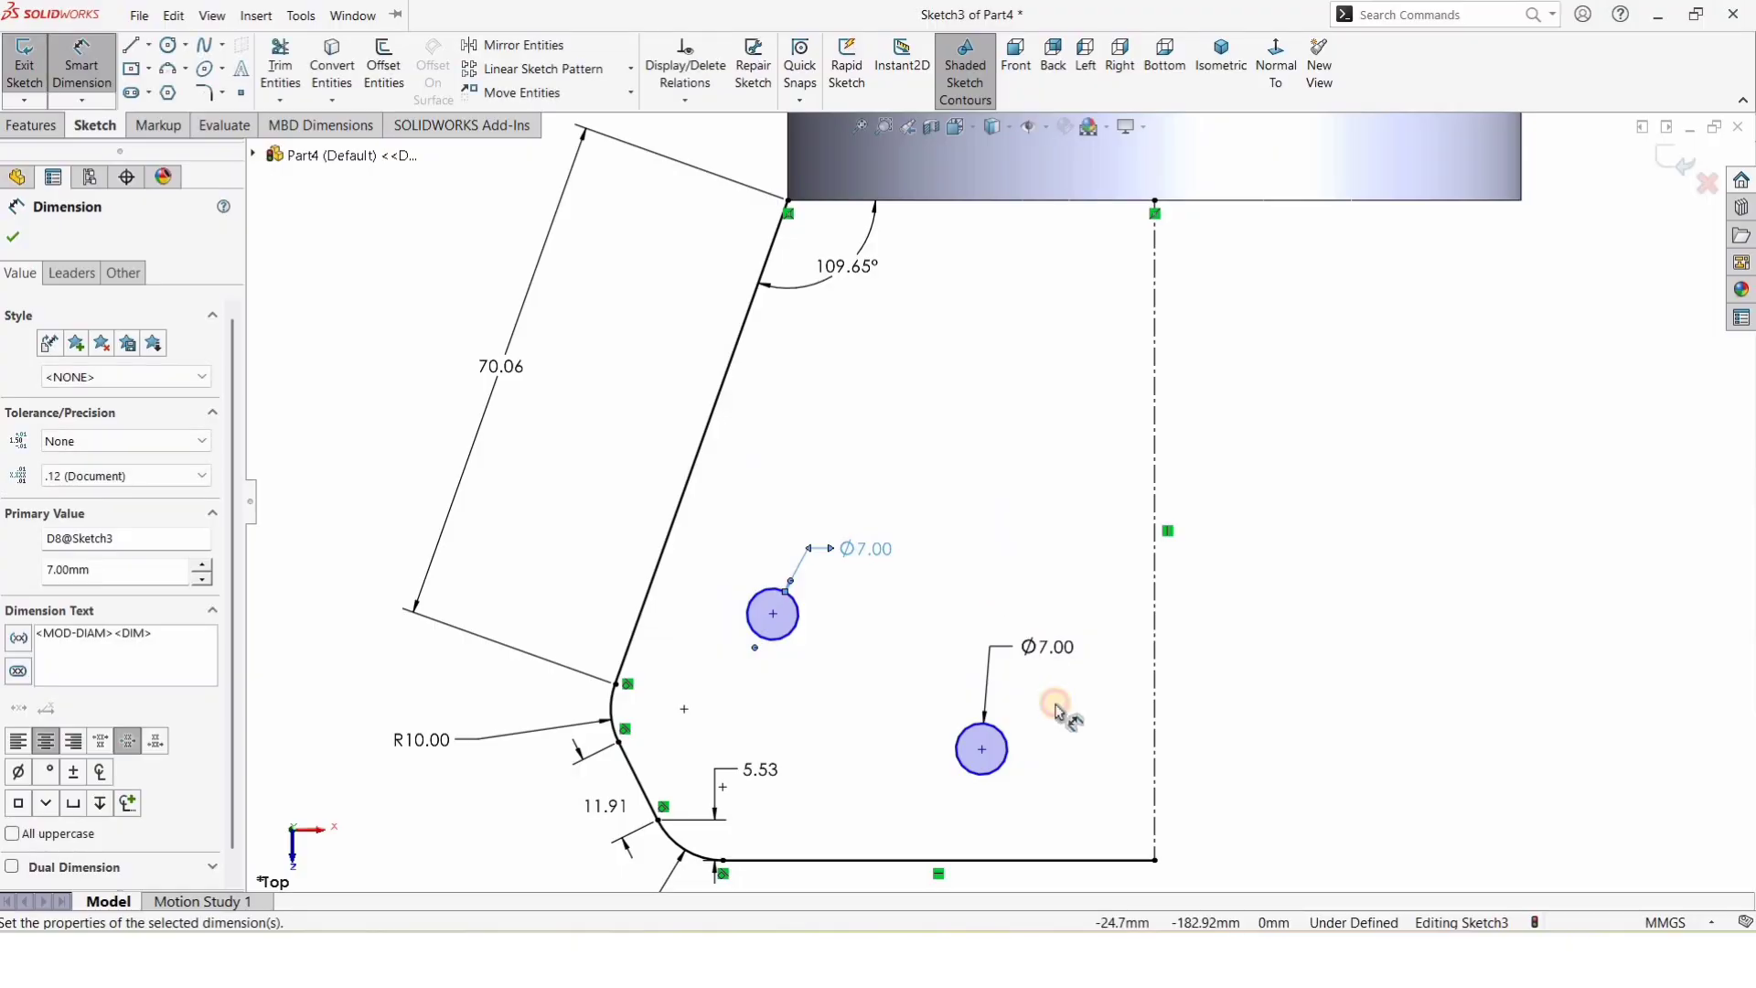
Step: Dimension the lower circle's center 15 mm above the profile's bottom horizontal line
scroll(1034, 755, "up", 2)
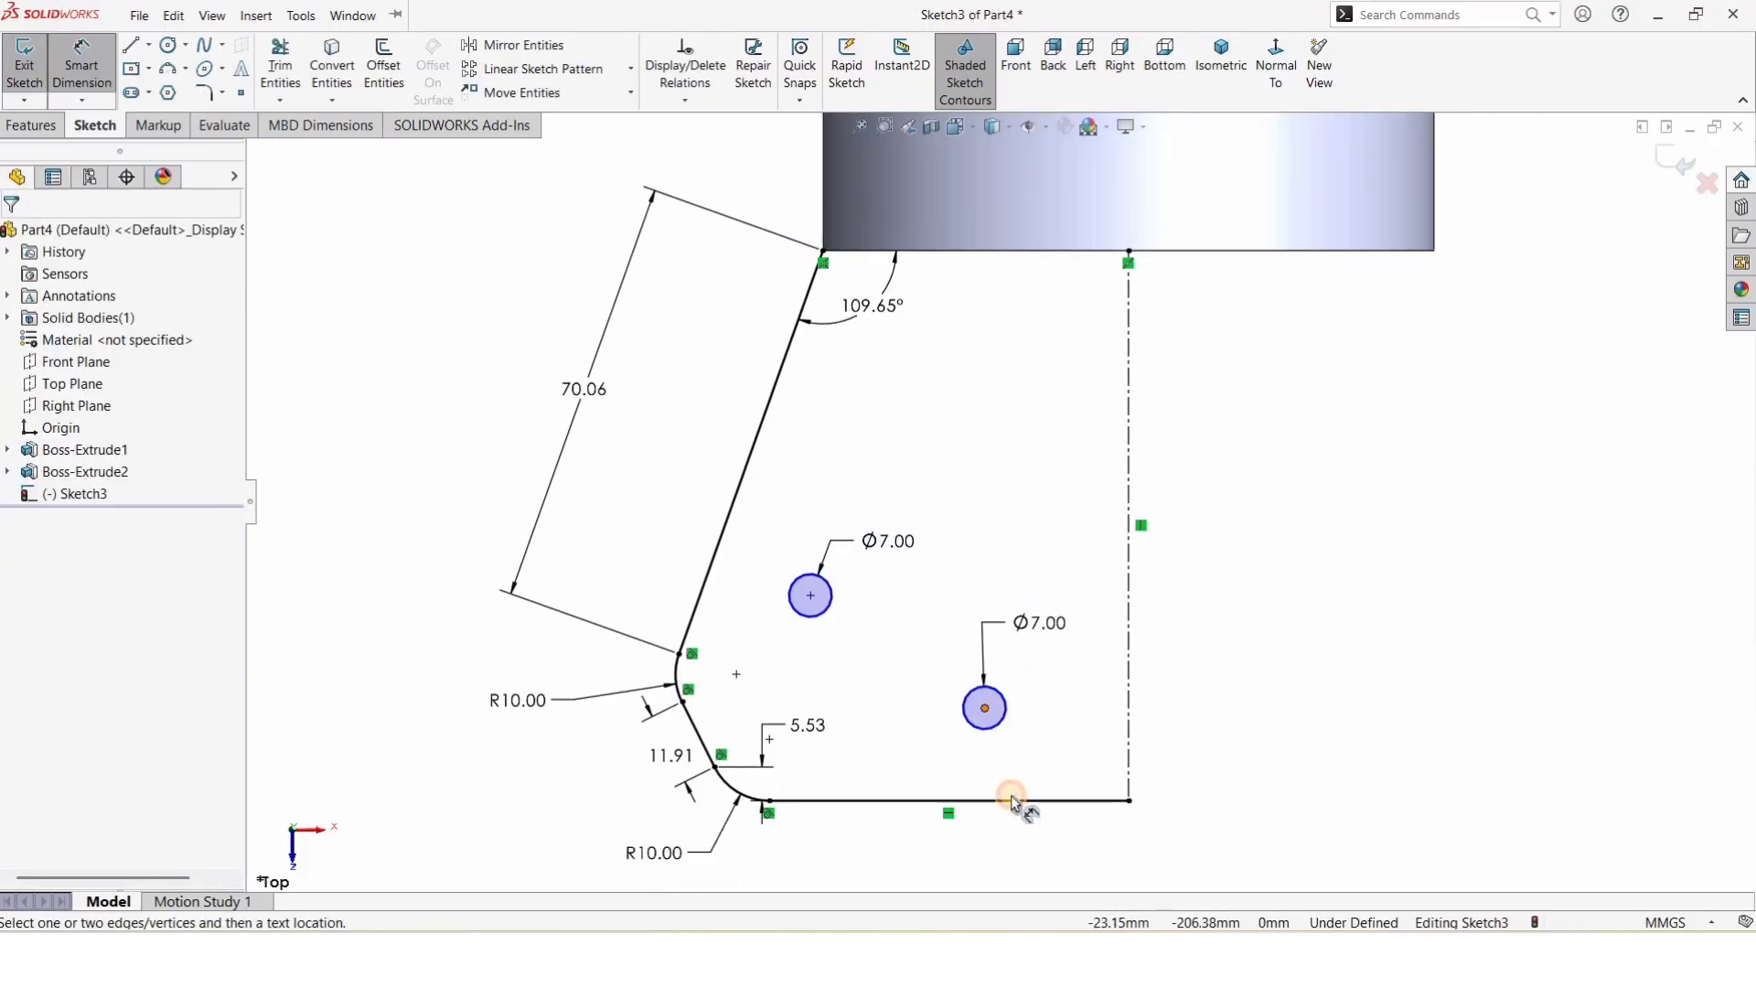
left_click(1083, 800)
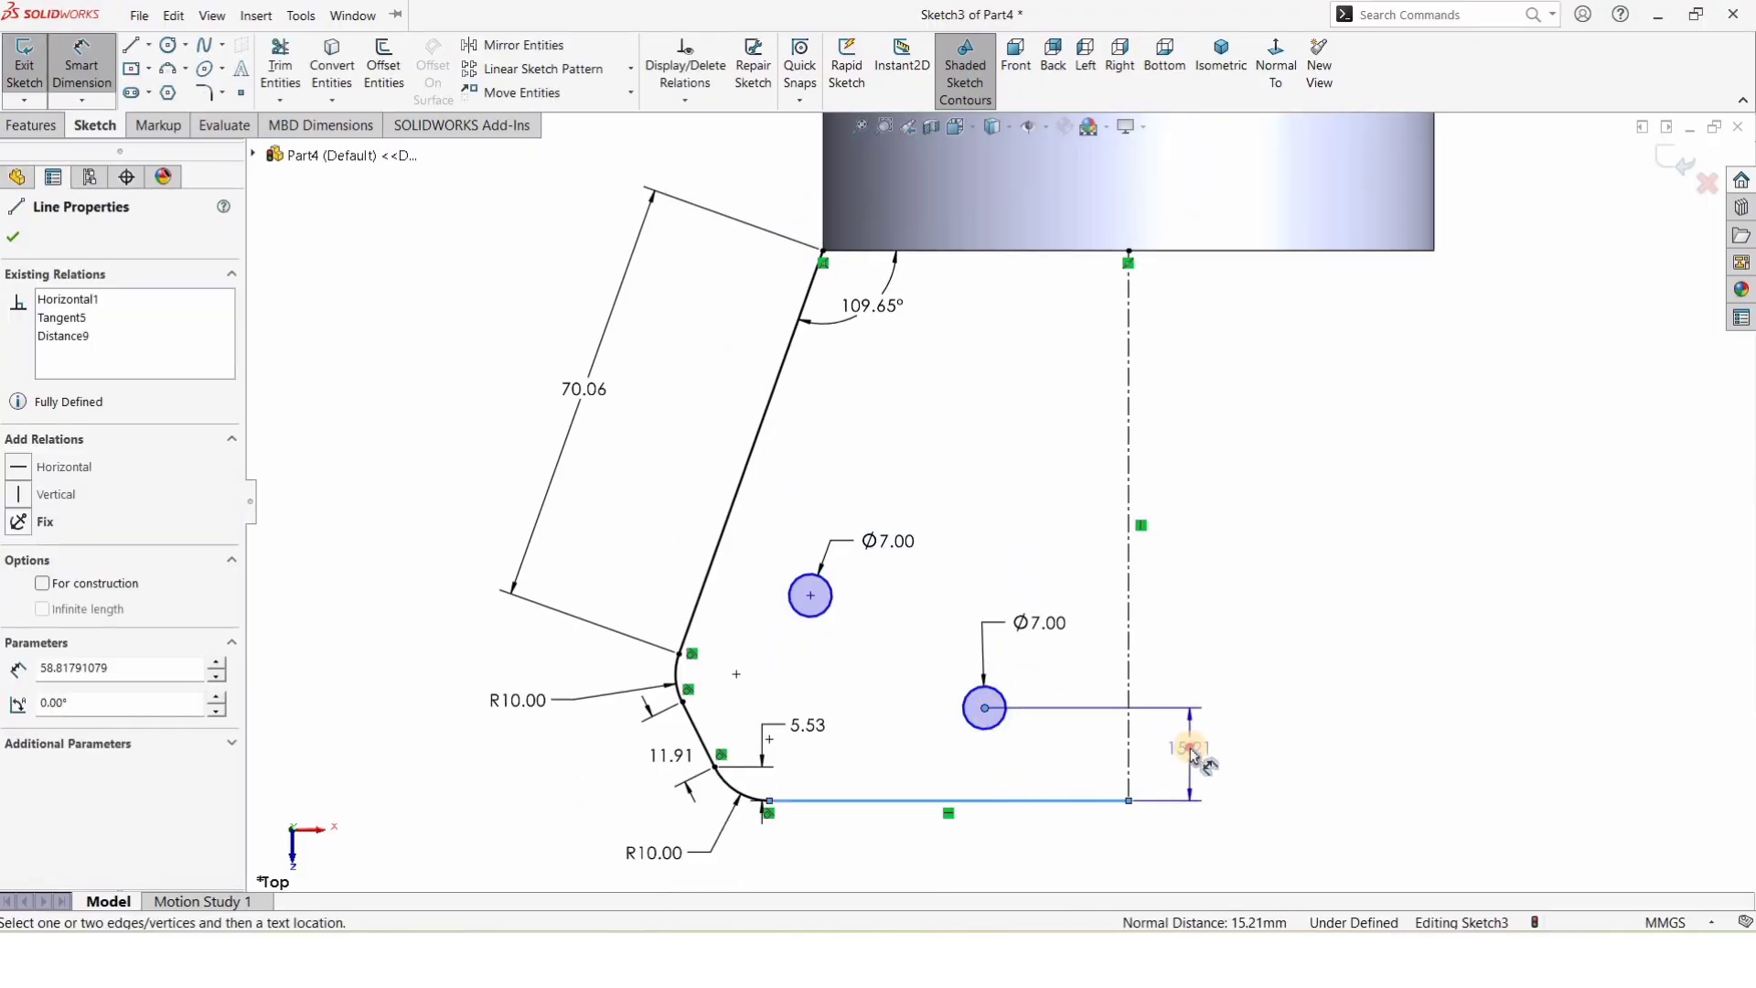
left_click(1191, 752)
type("15")
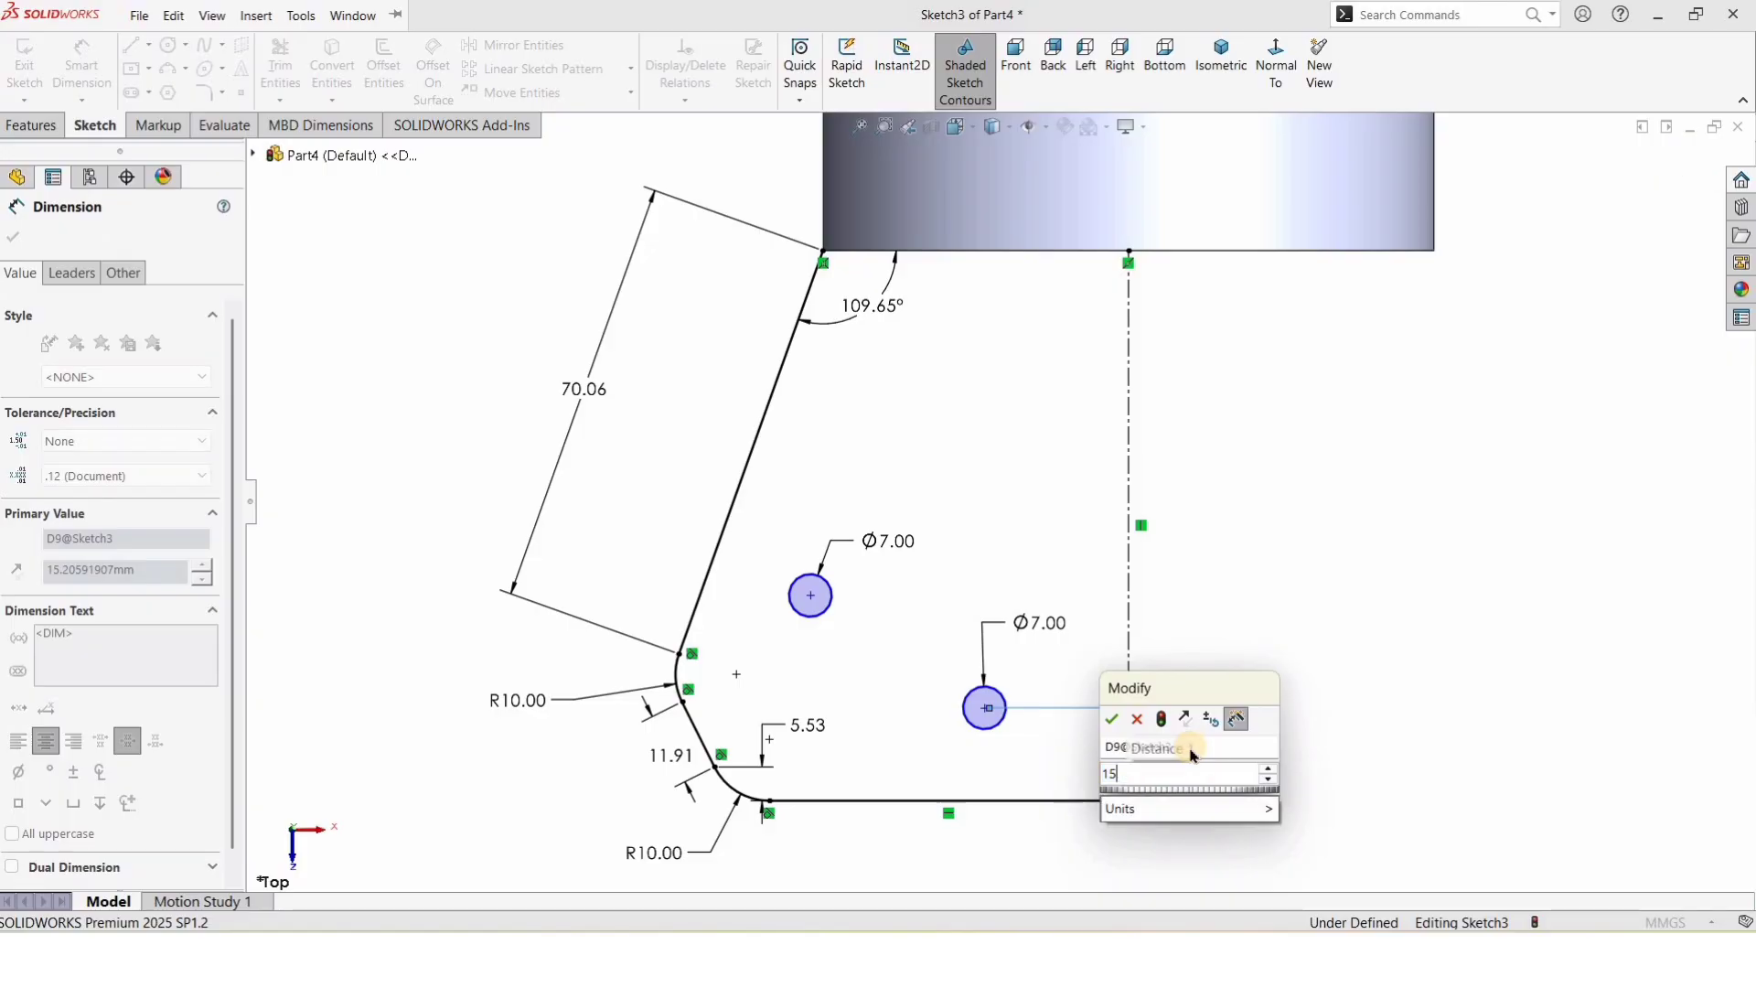
key("Return")
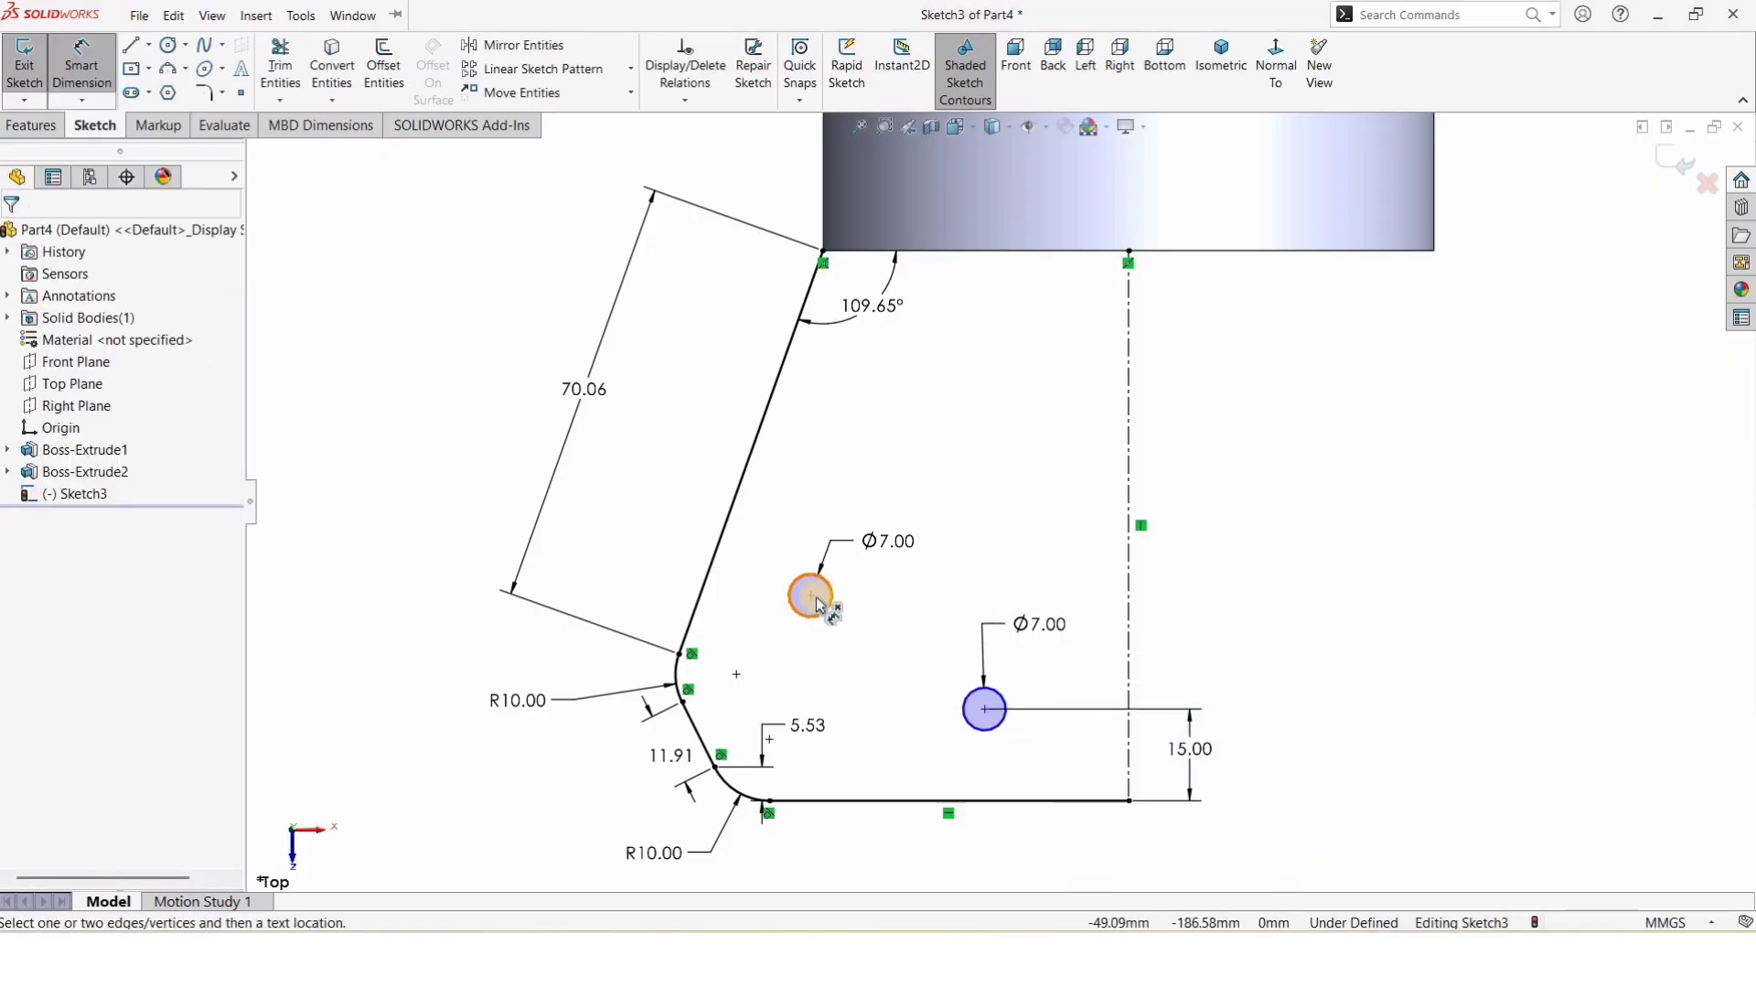
Step: Dimension the vertical distance between the two circle centers as 15 mm
left_click(988, 714)
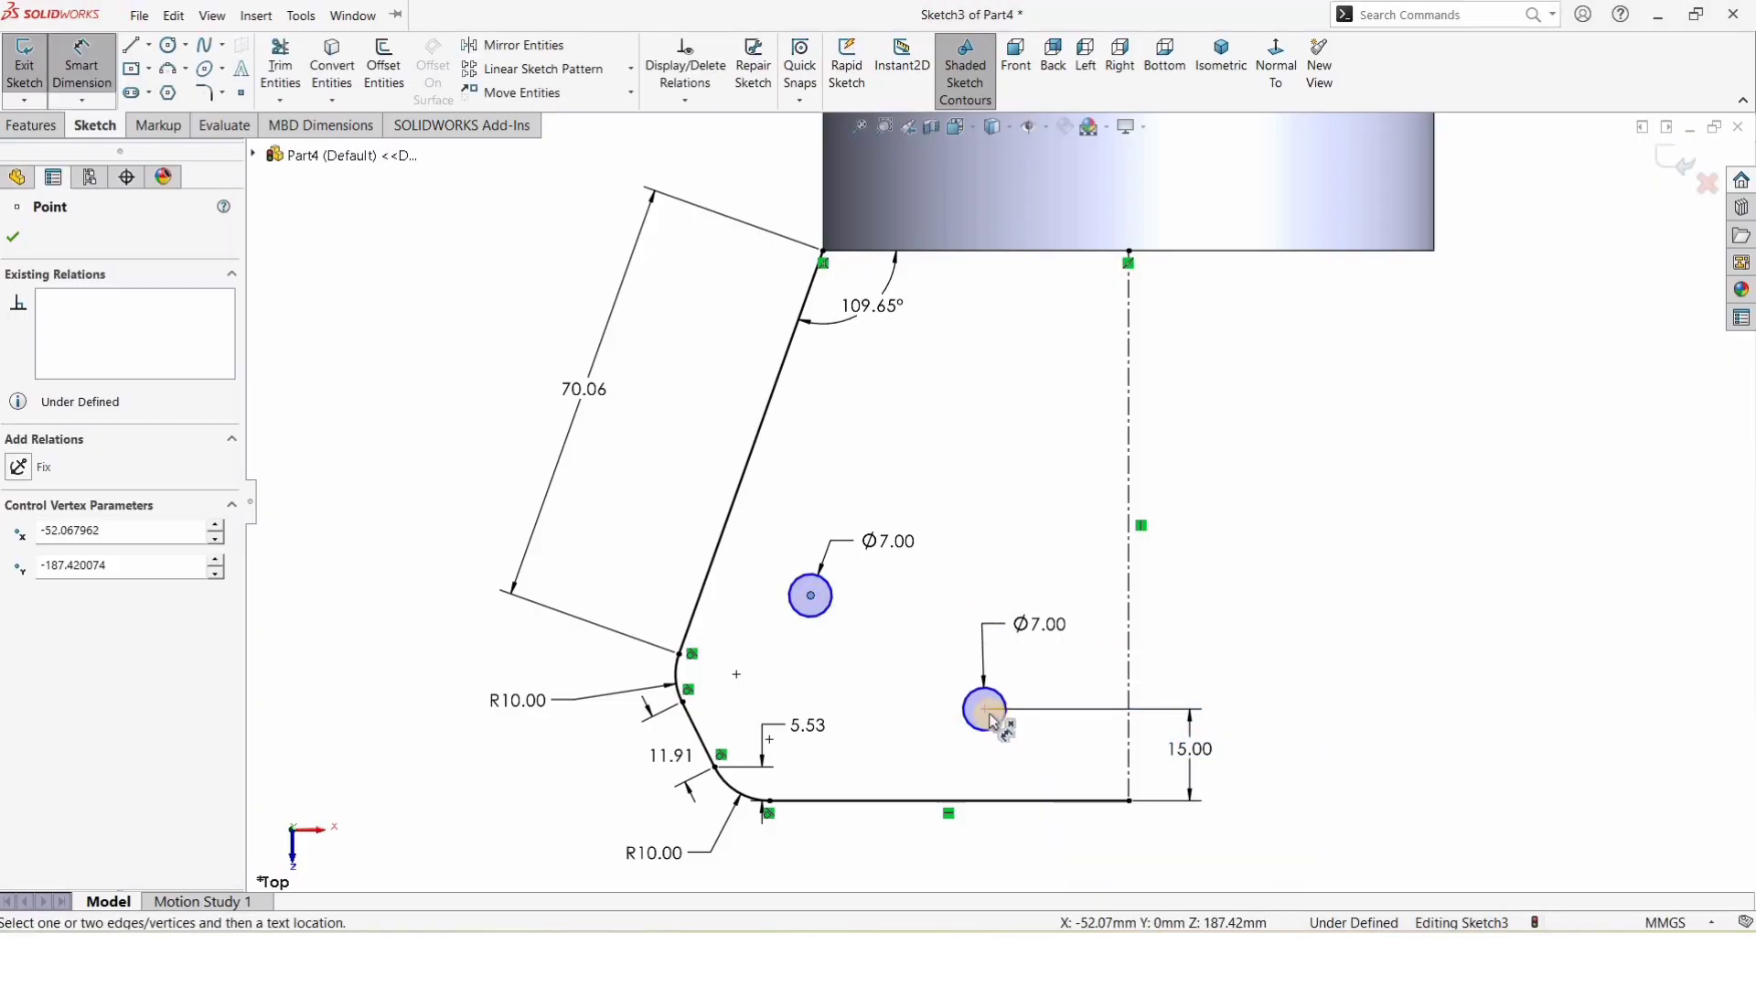
left_click(1189, 629)
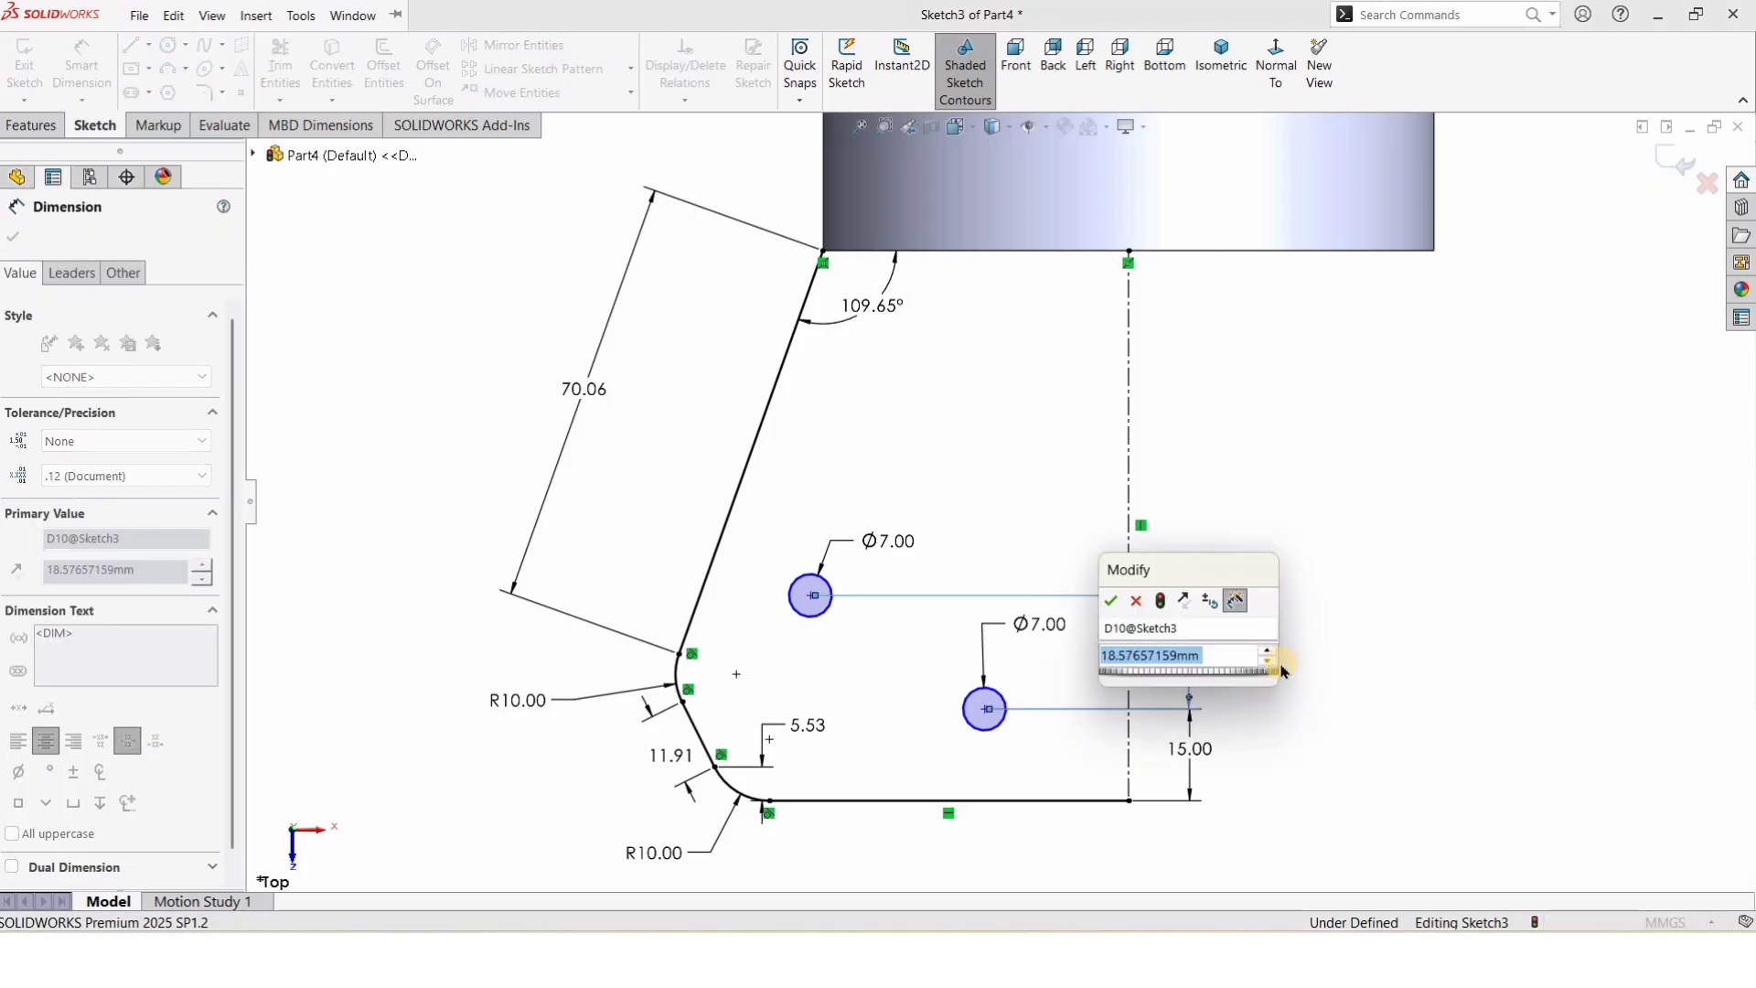
type("15")
key("Return")
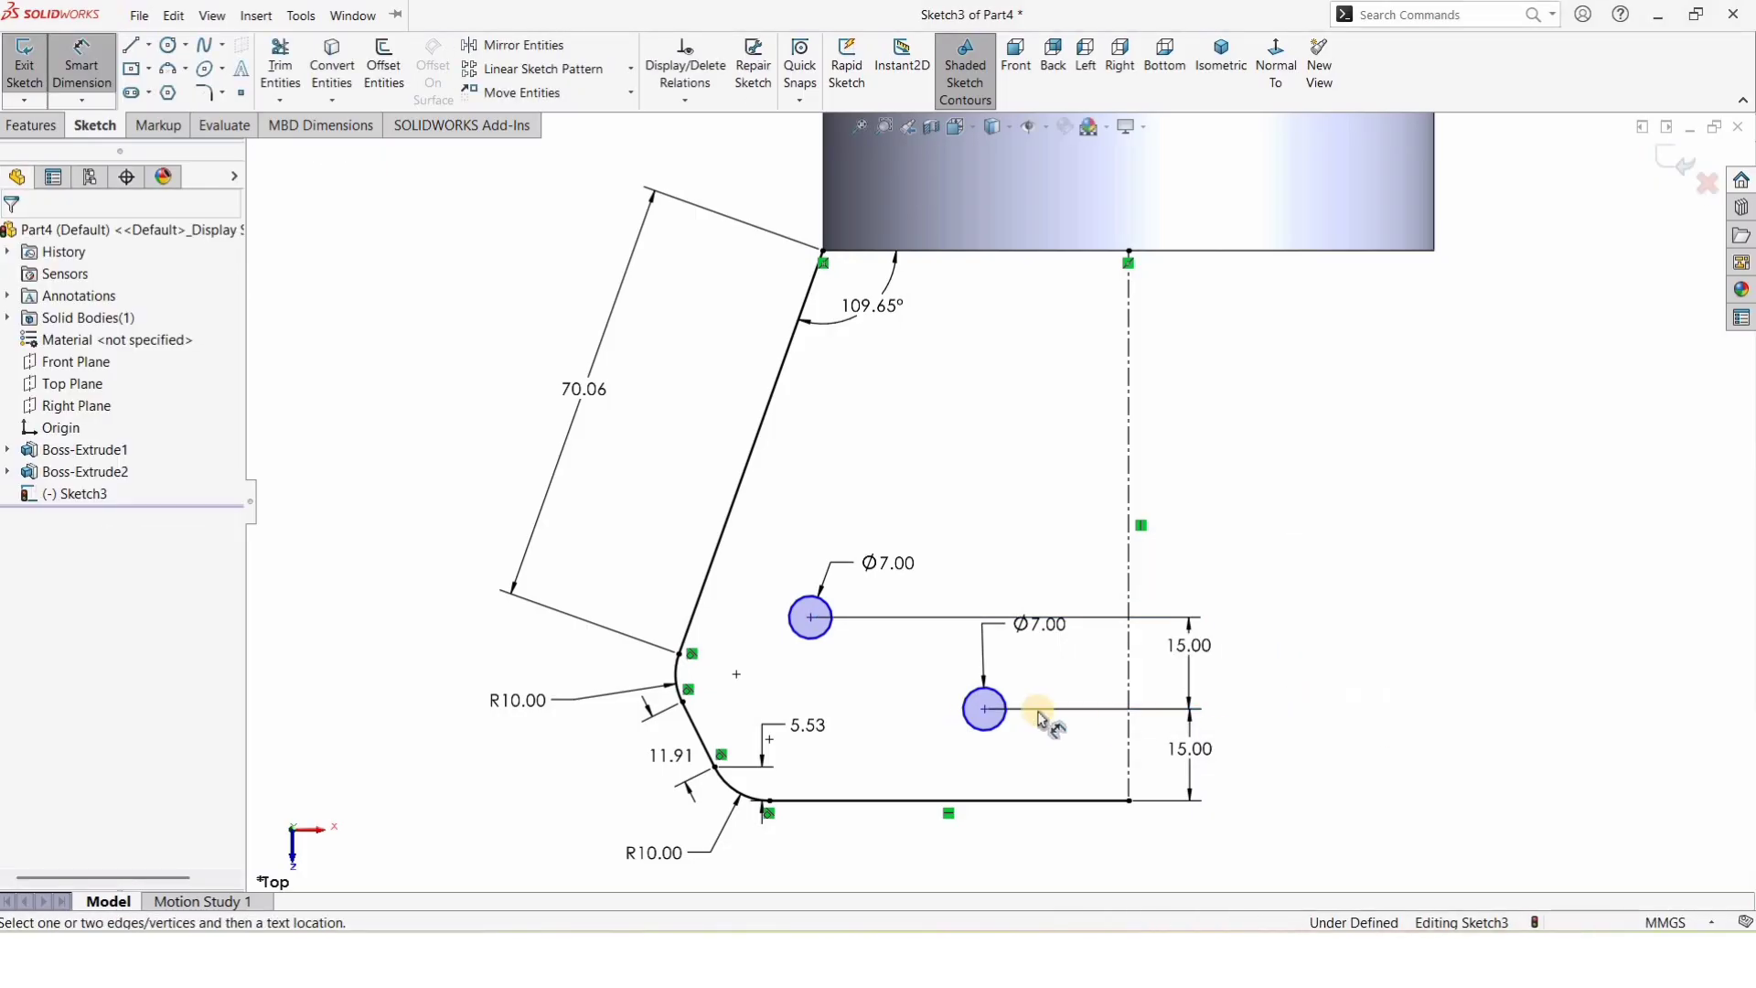
Step: Dimension the horizontal distance from the lower circle's center to the centerline as 40 mm
left_click(984, 709)
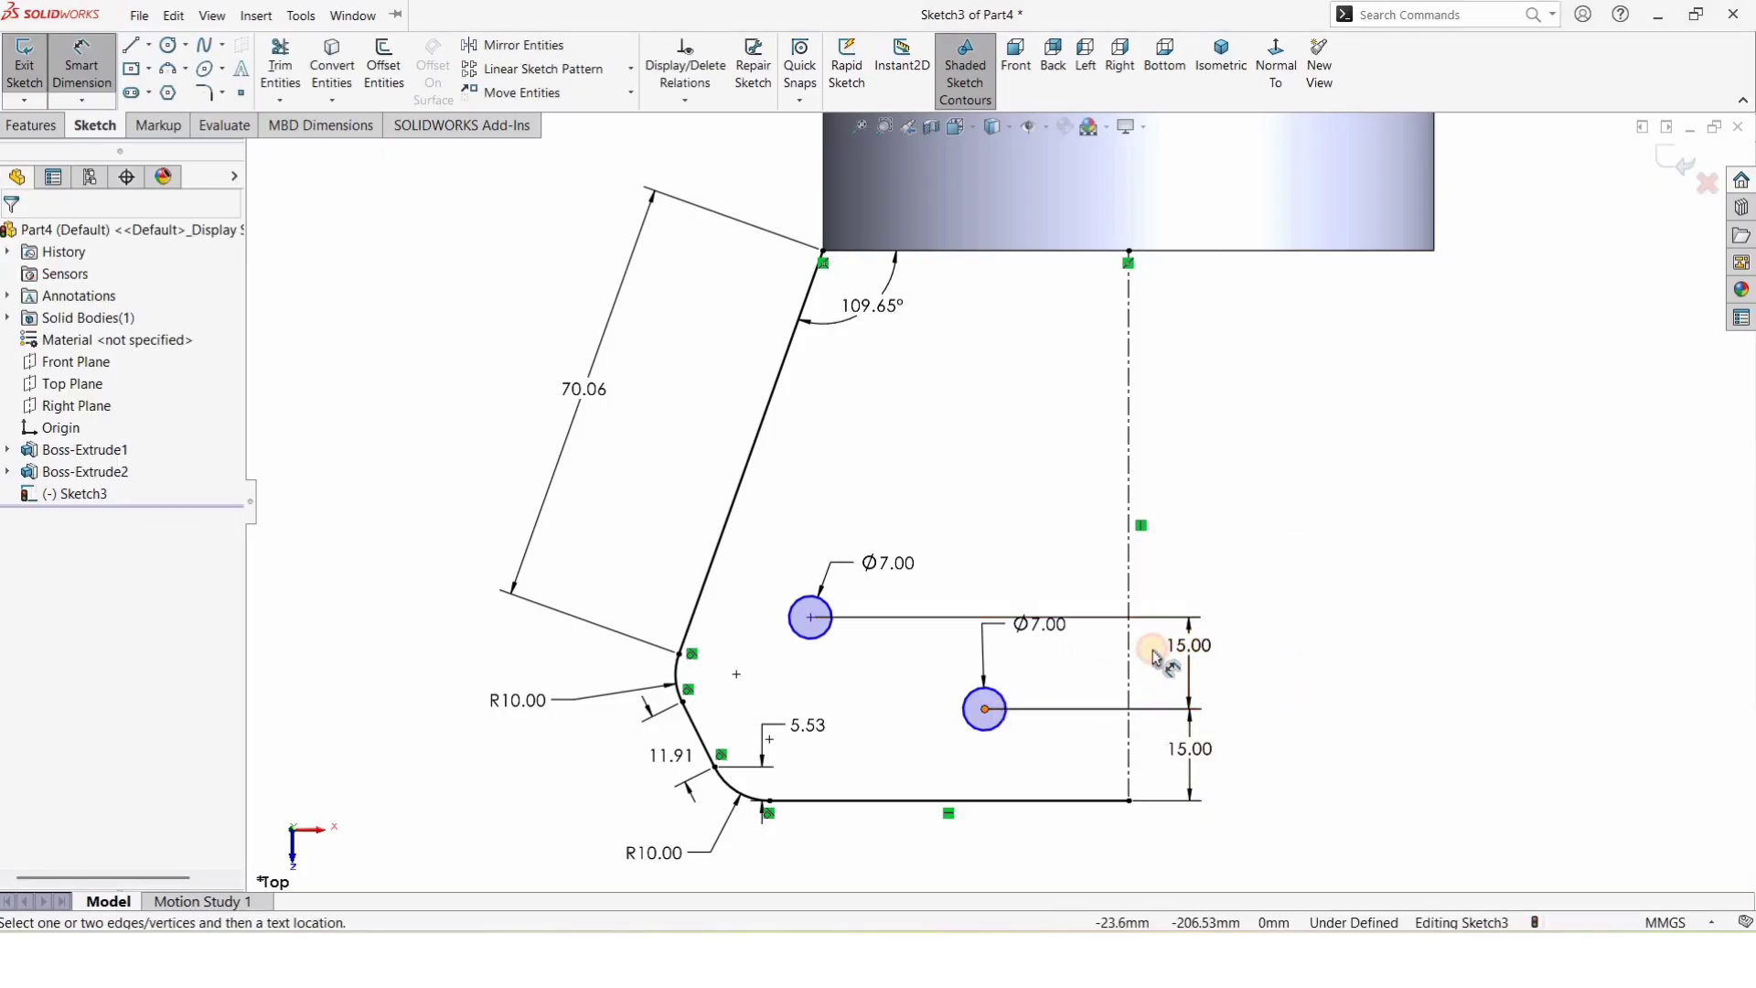
left_click(1095, 839)
left_click(1068, 852)
type("40")
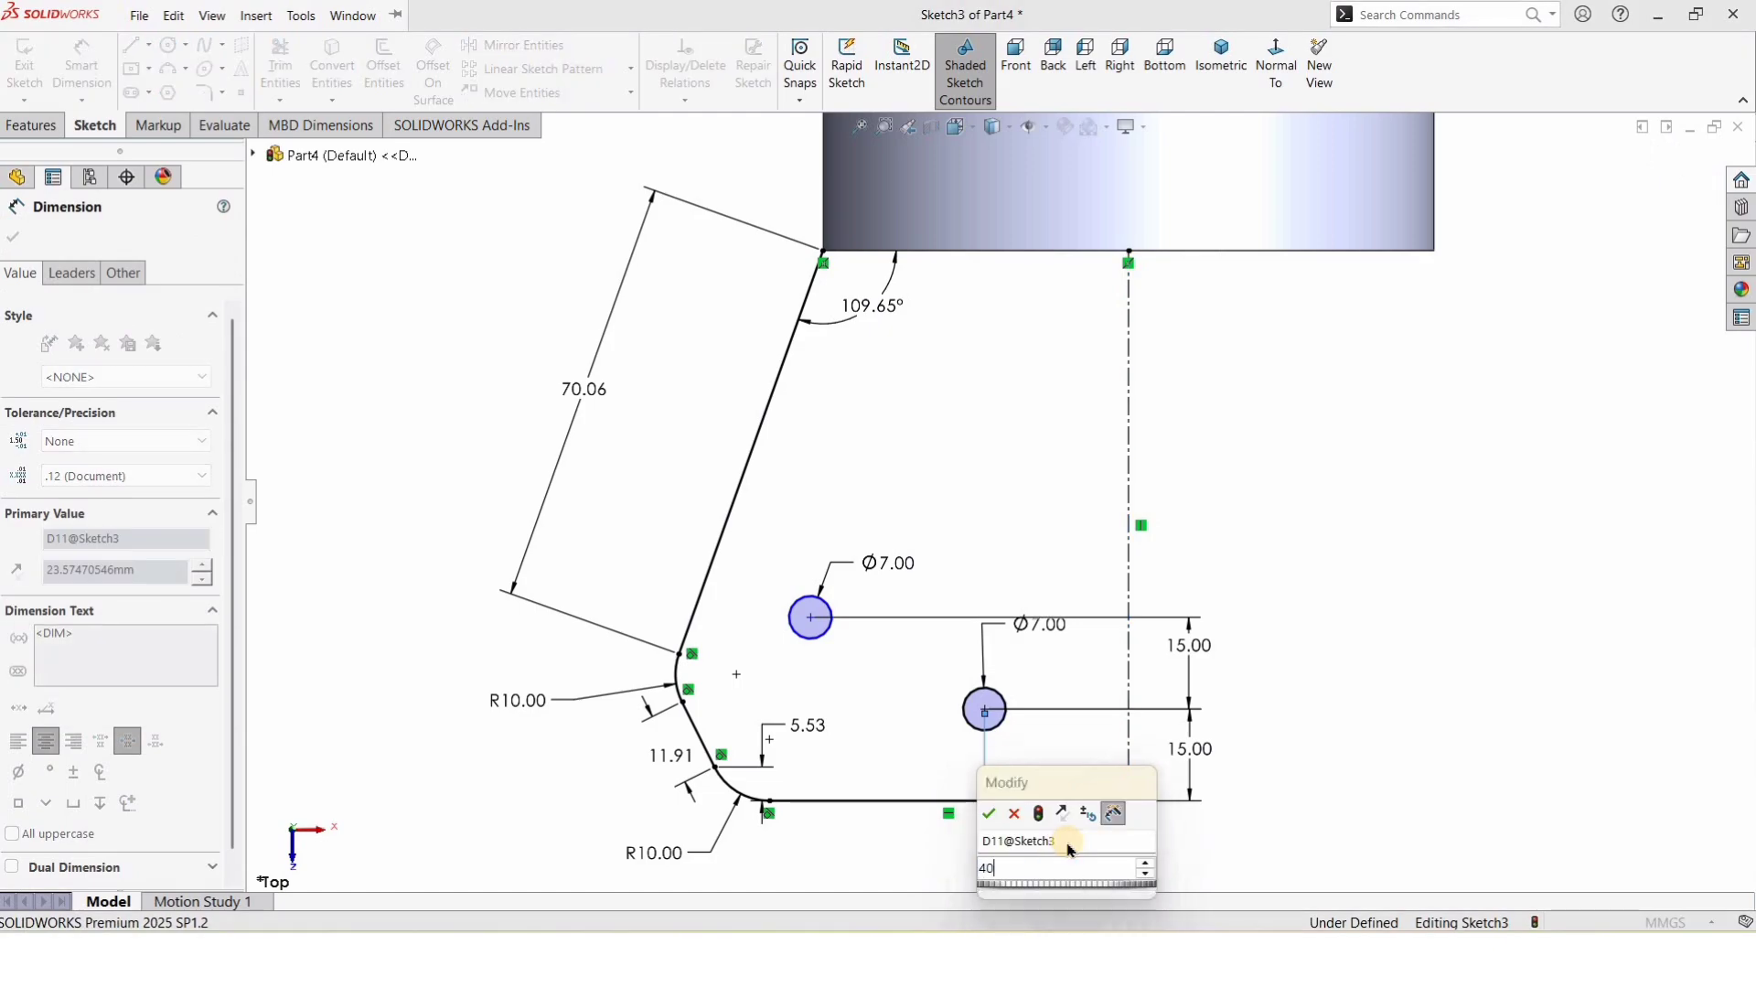
key("Return")
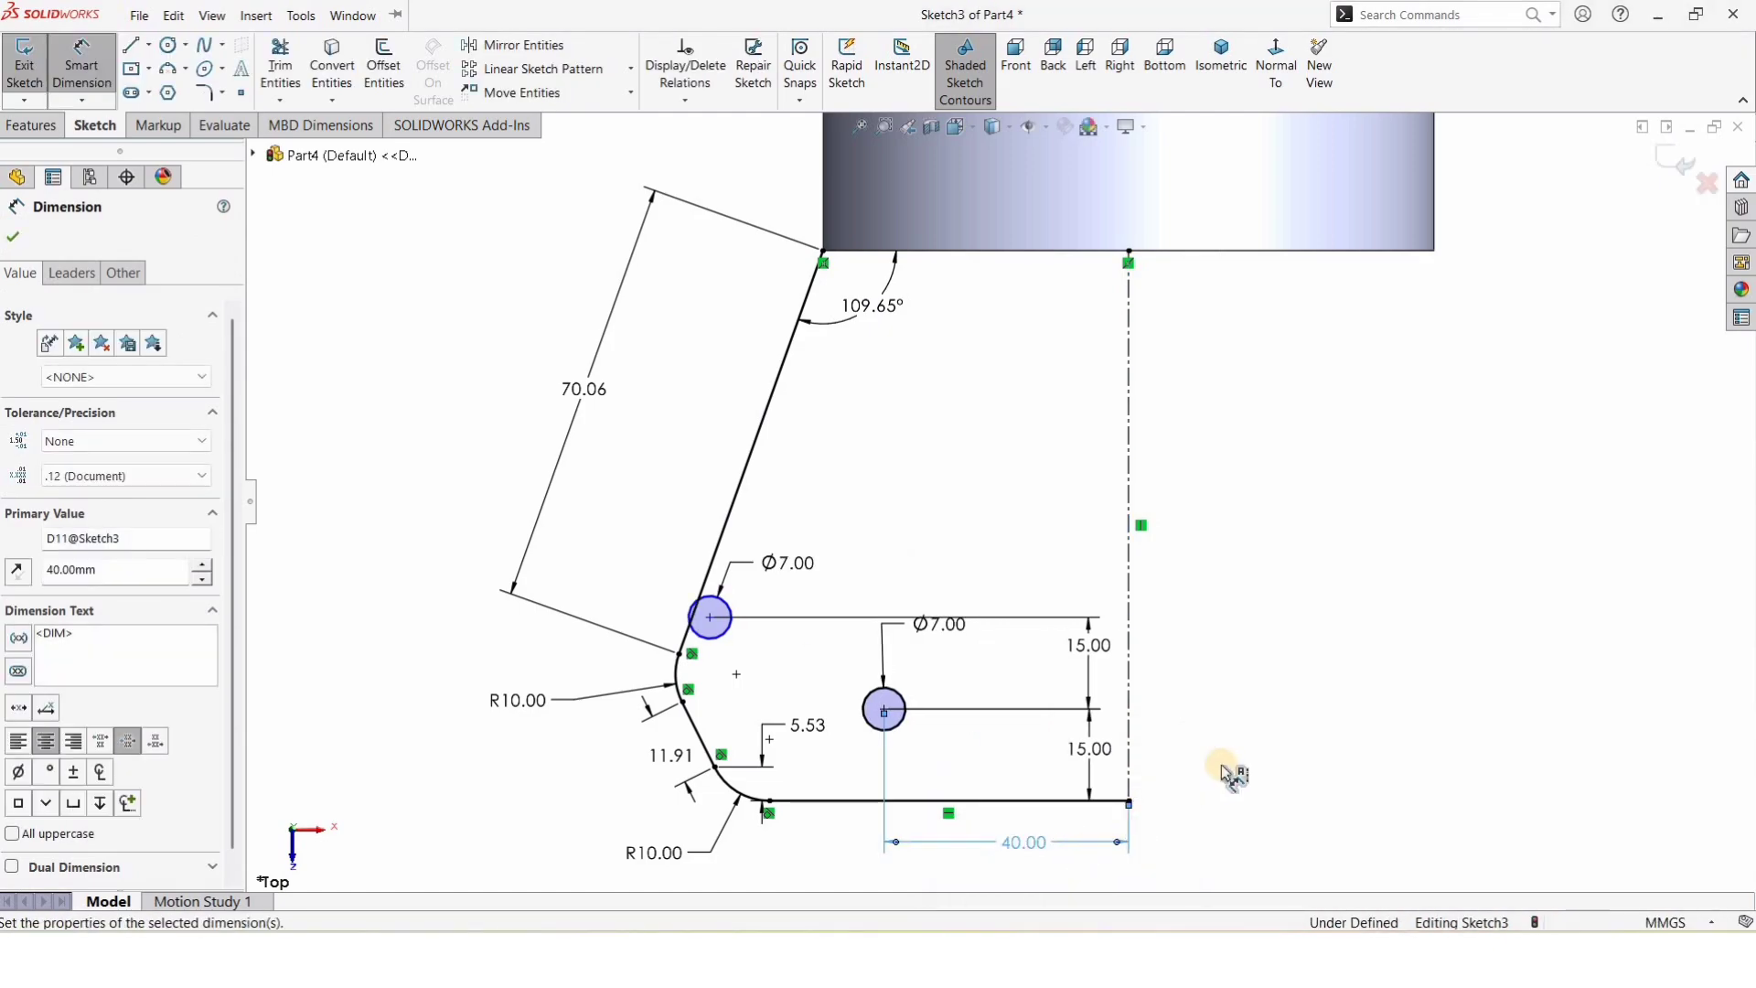
Step: Dimension the horizontal distance between the two circle centers as 20 mm, placing it beneath the profile
left_click(805, 697)
left_click(769, 657)
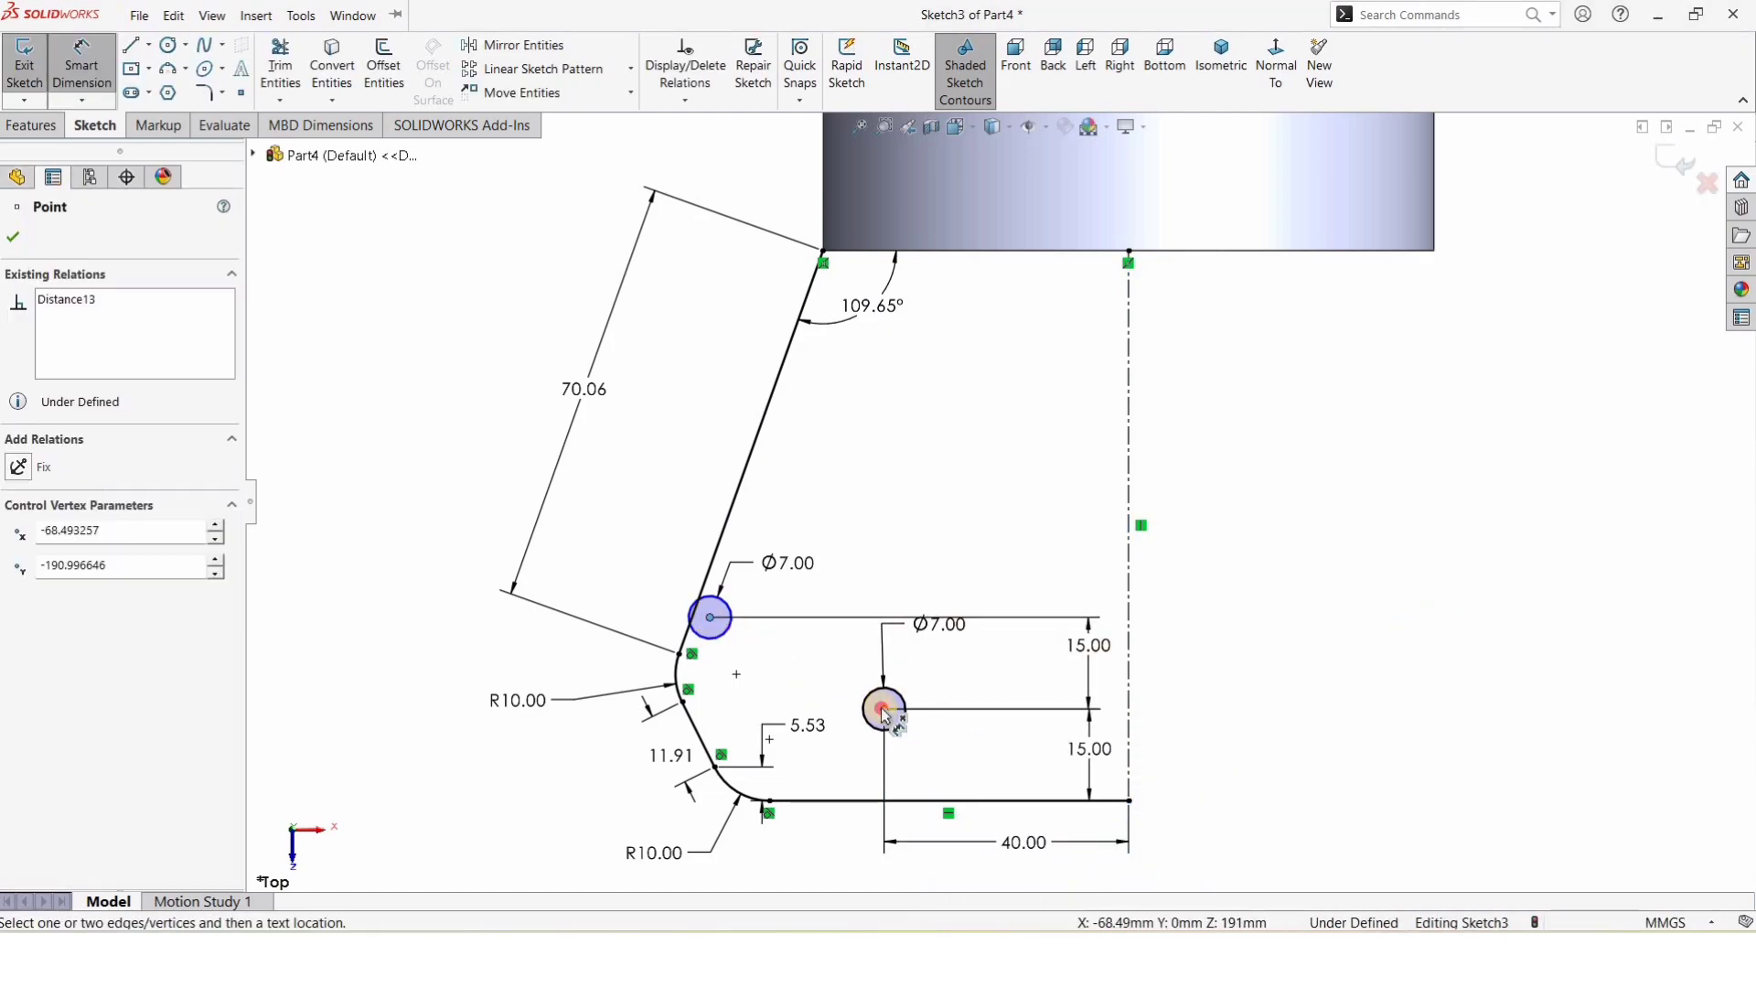
left_click(883, 710)
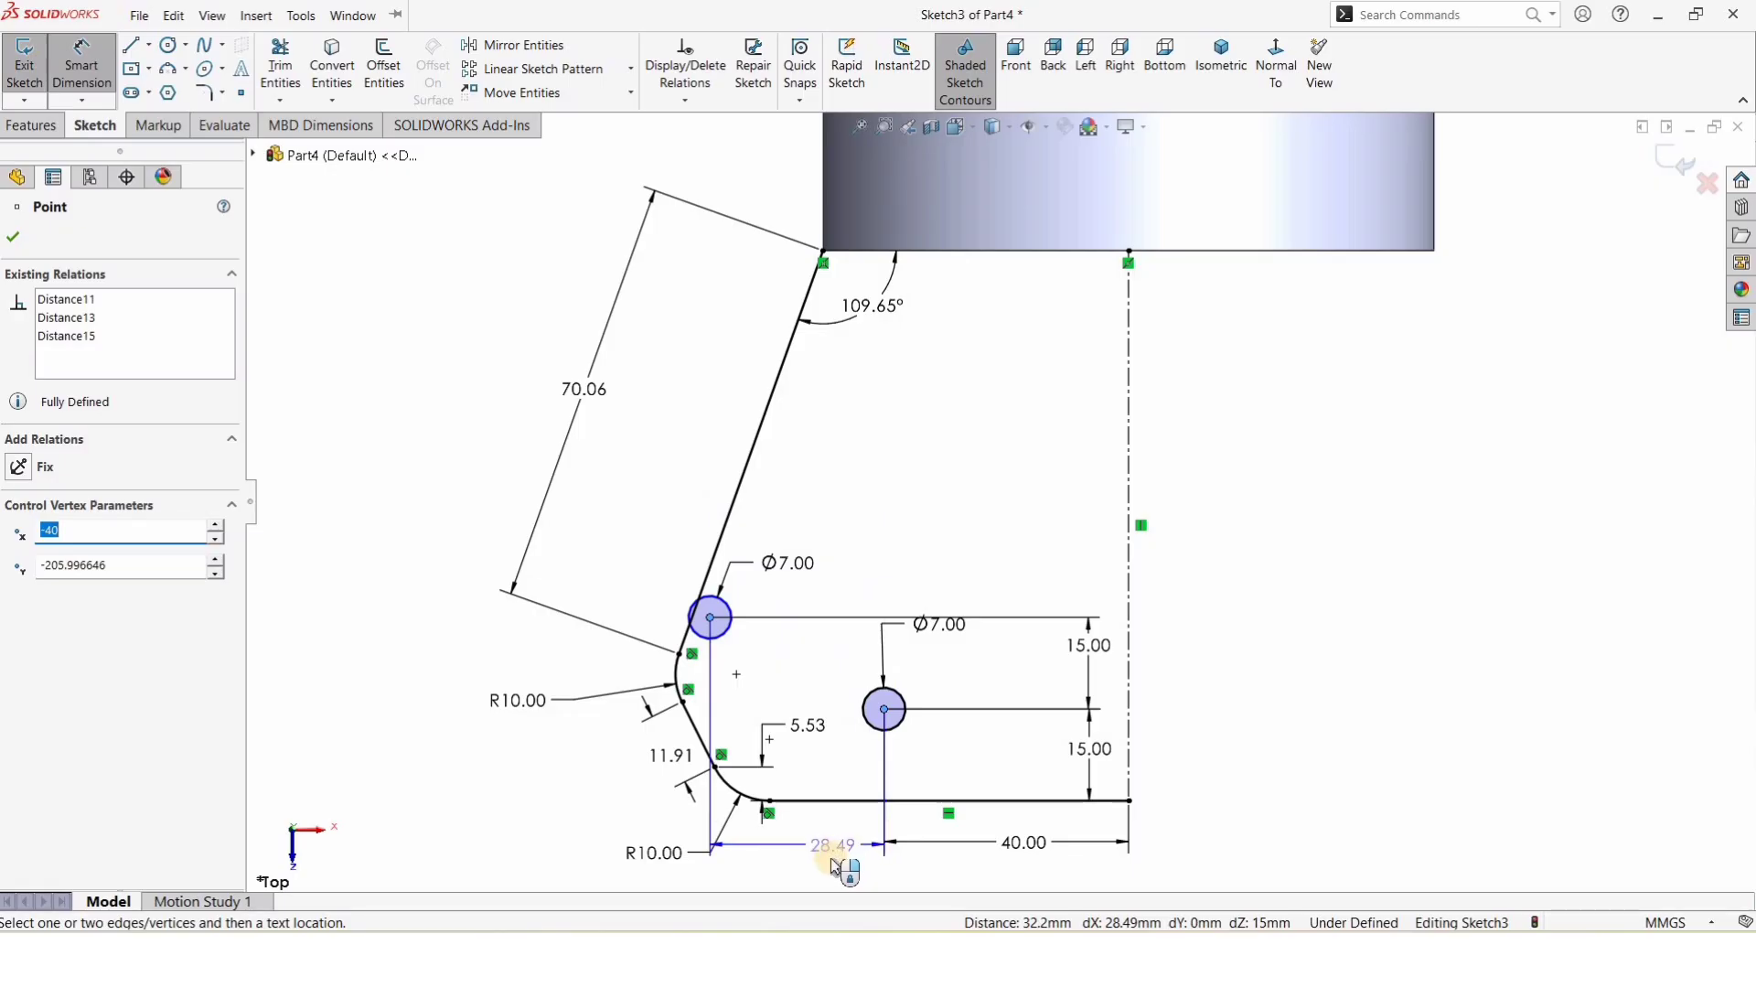
key("z")
left_click(863, 811)
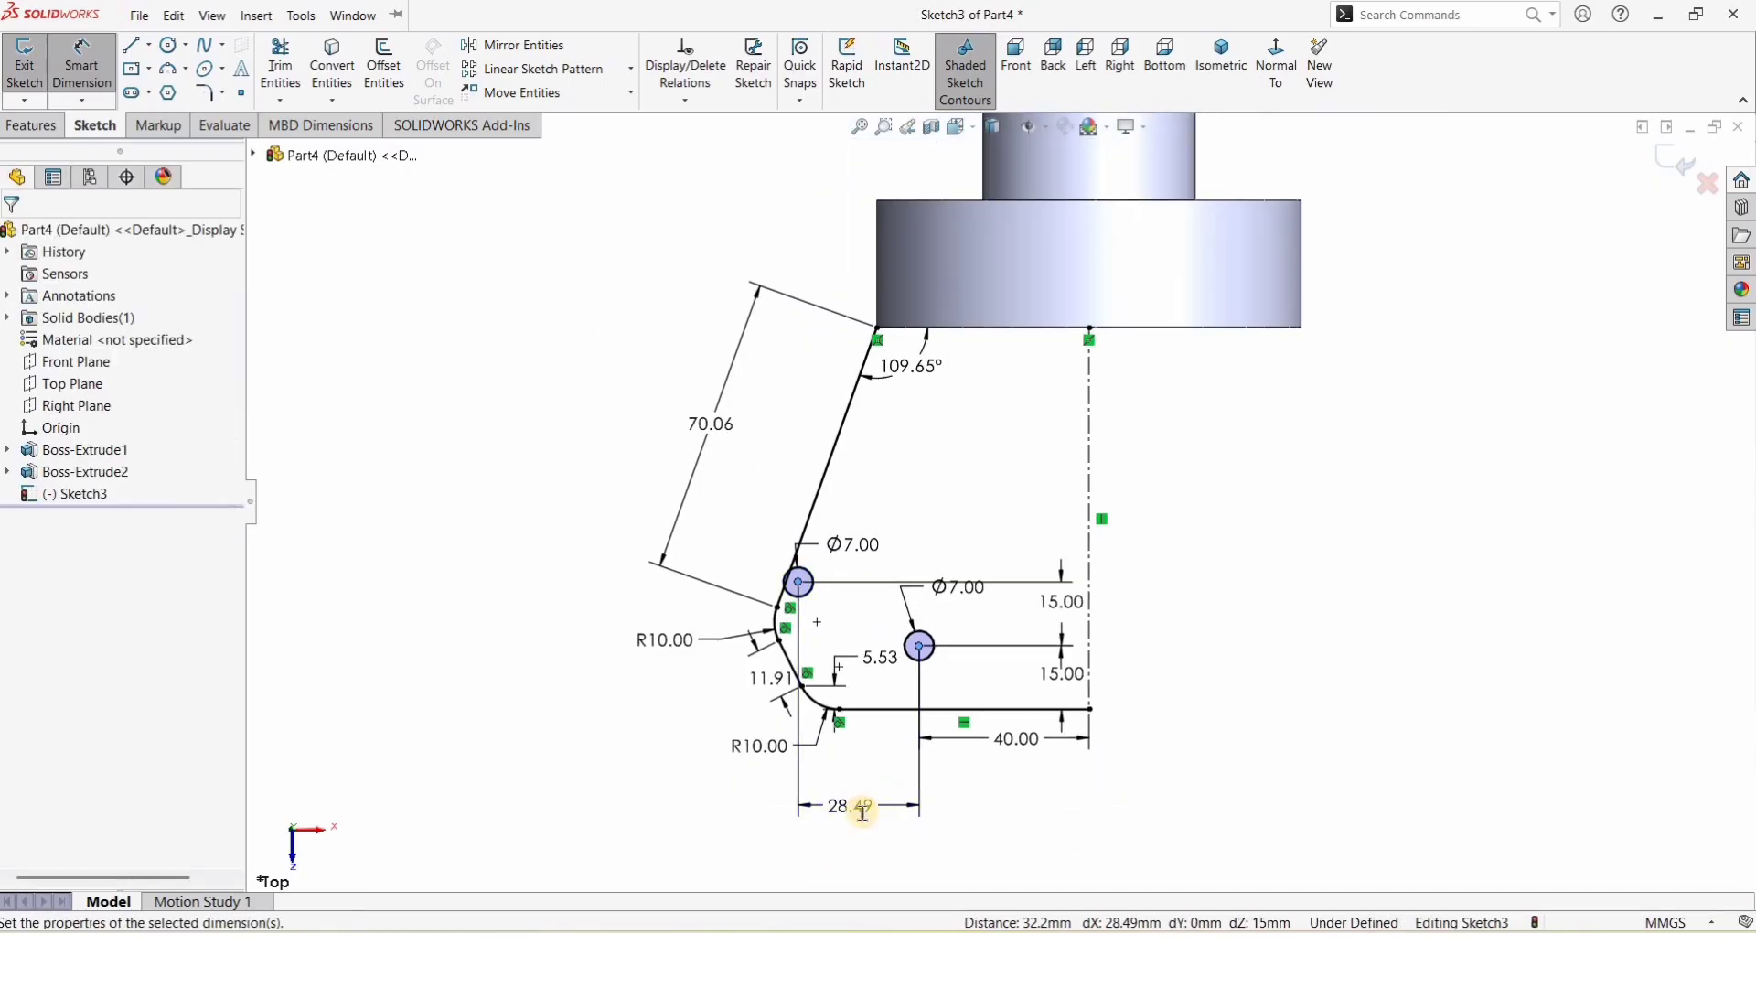
type("20")
key("Return")
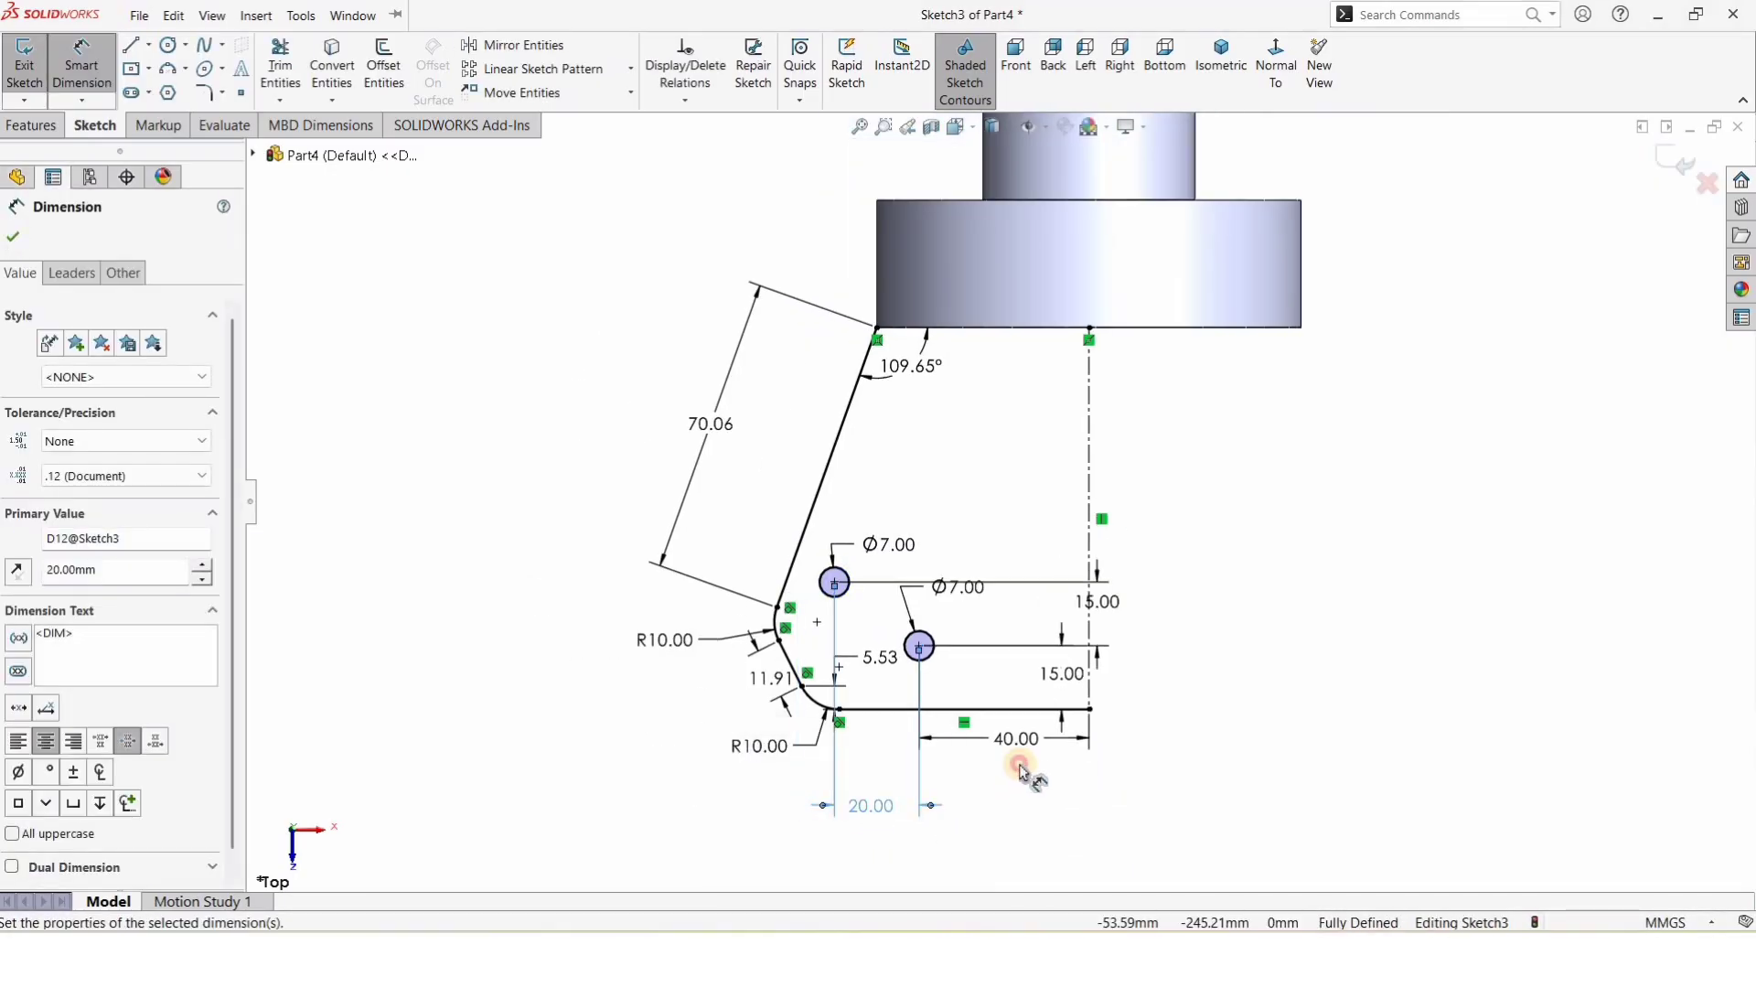
Step: Align the 40 mm dimension with the 20 mm one and reposition both circle diameter dimensions clear of their circles
left_click_drag(1013, 737, 1006, 809)
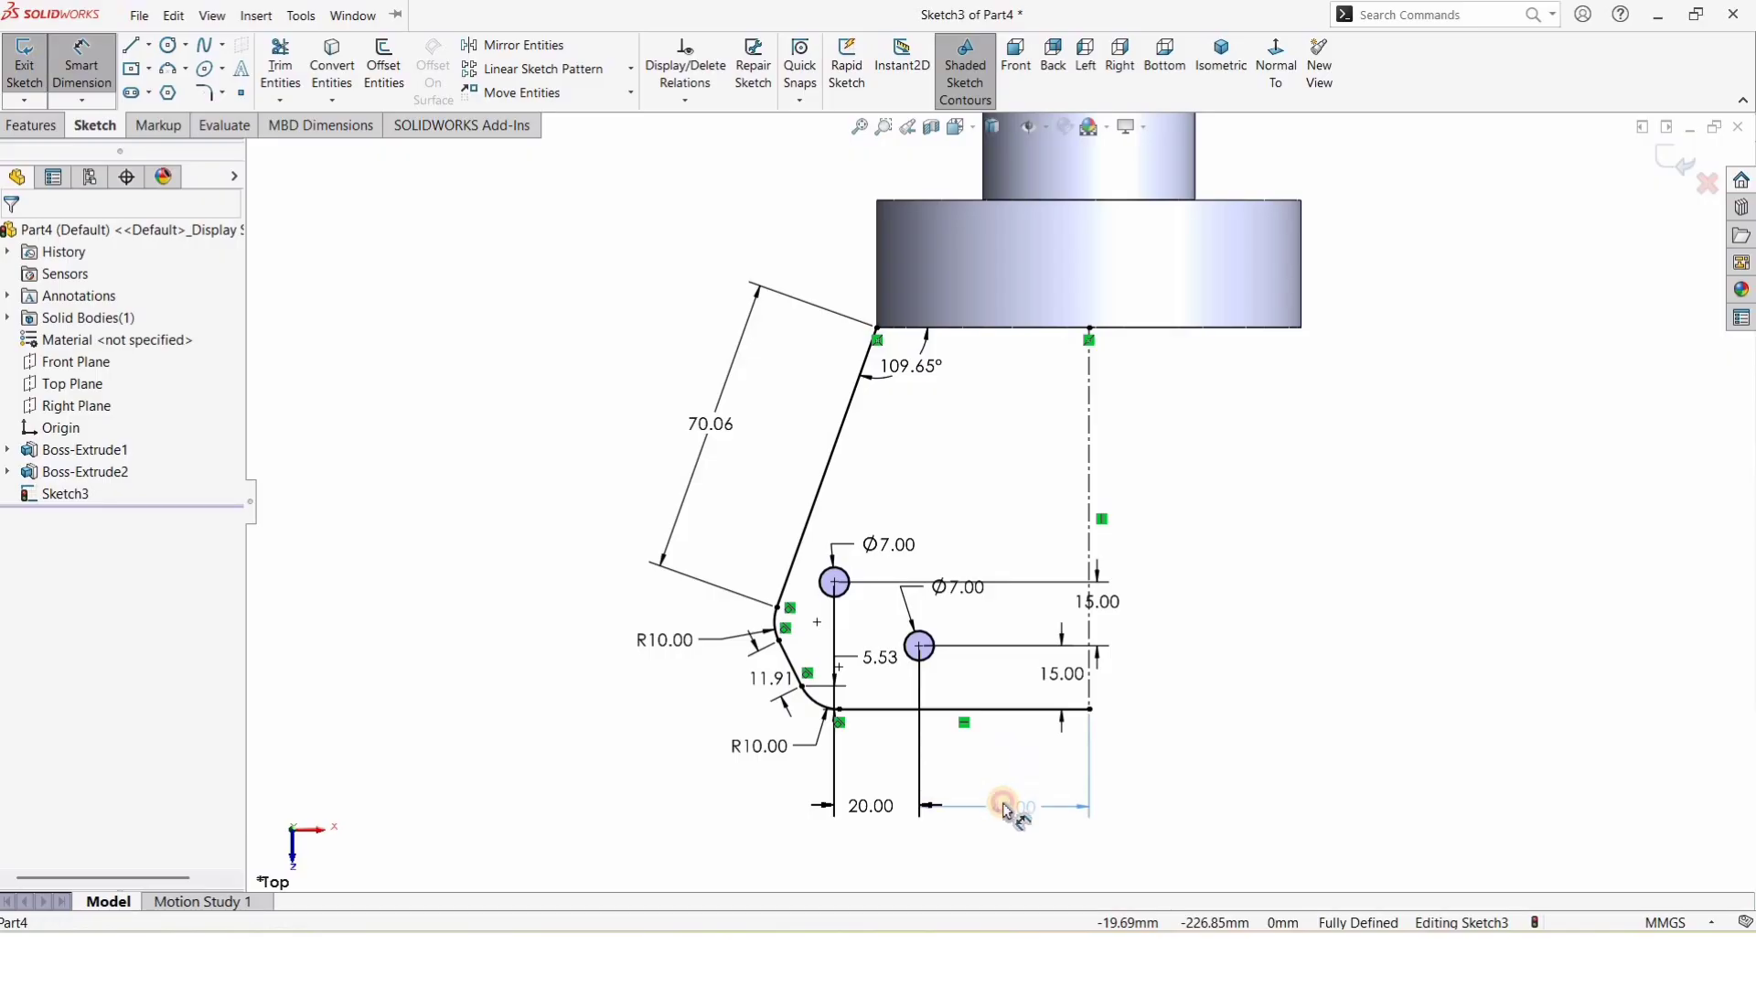
scroll(965, 590, "down", 3)
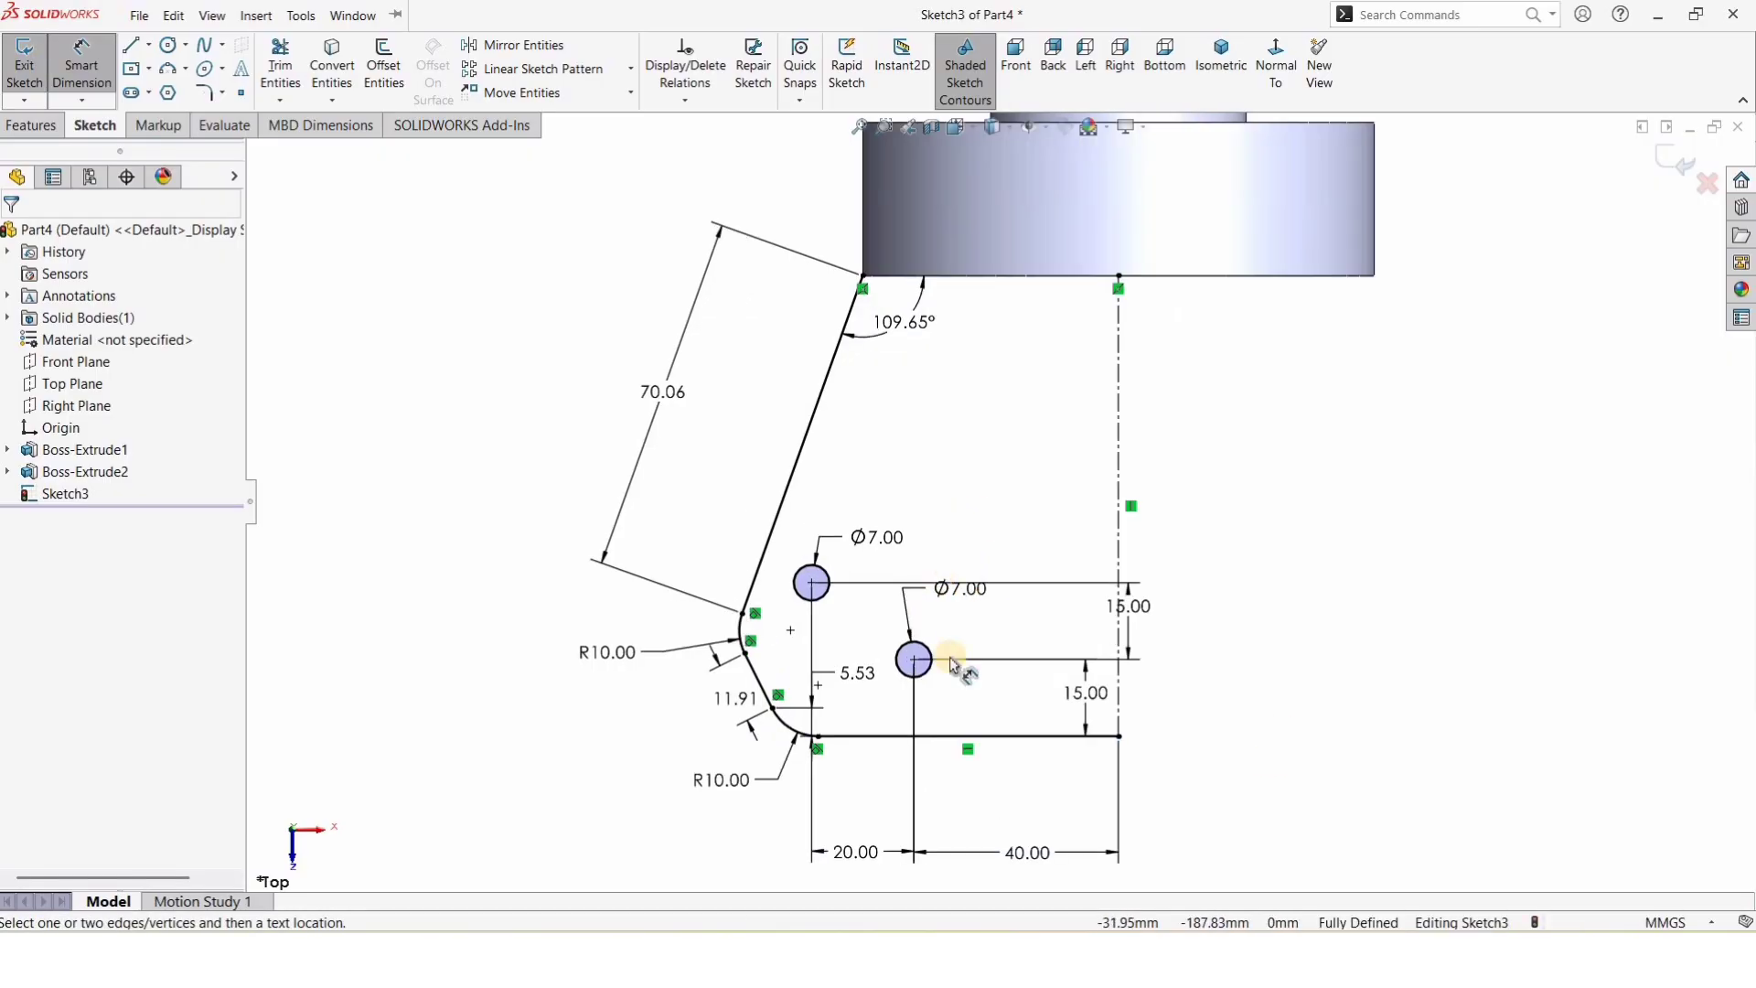
left_click_drag(990, 637, 1011, 627)
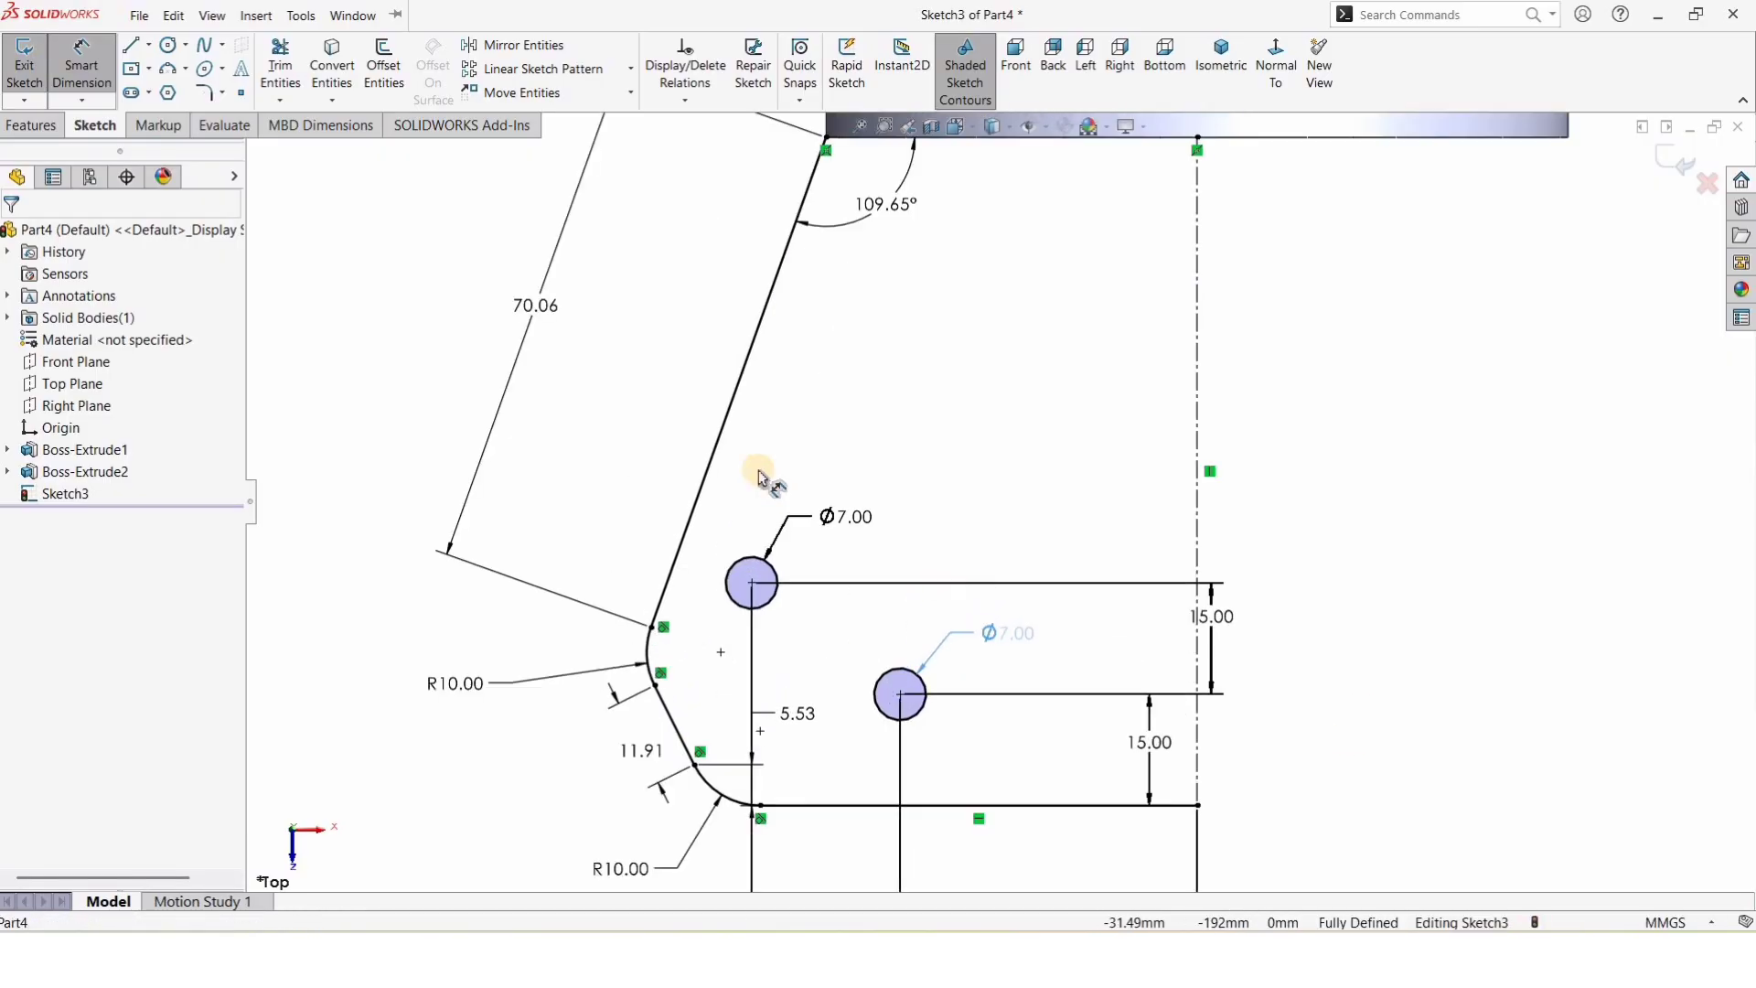
left_click(835, 513)
left_click_drag(863, 506, 888, 500)
left_click(992, 477)
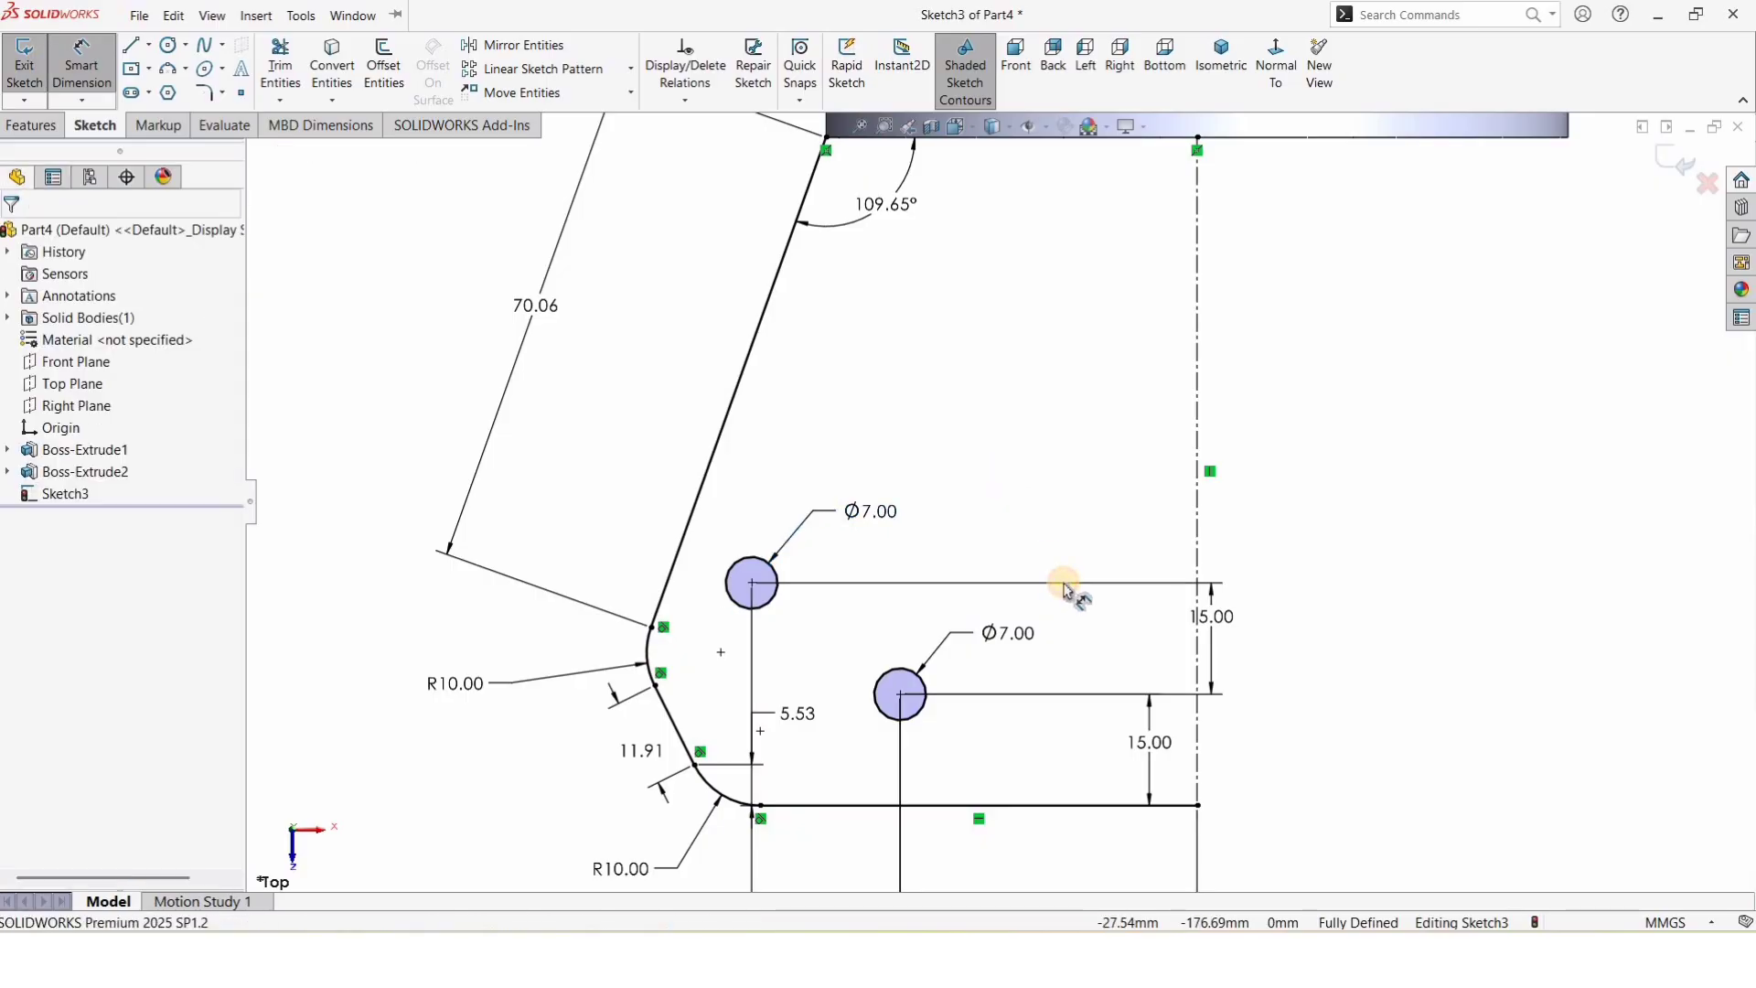
scroll(1067, 589, "down", 1)
scroll(1107, 544, "up", 3)
scroll(1179, 384, "down", 1)
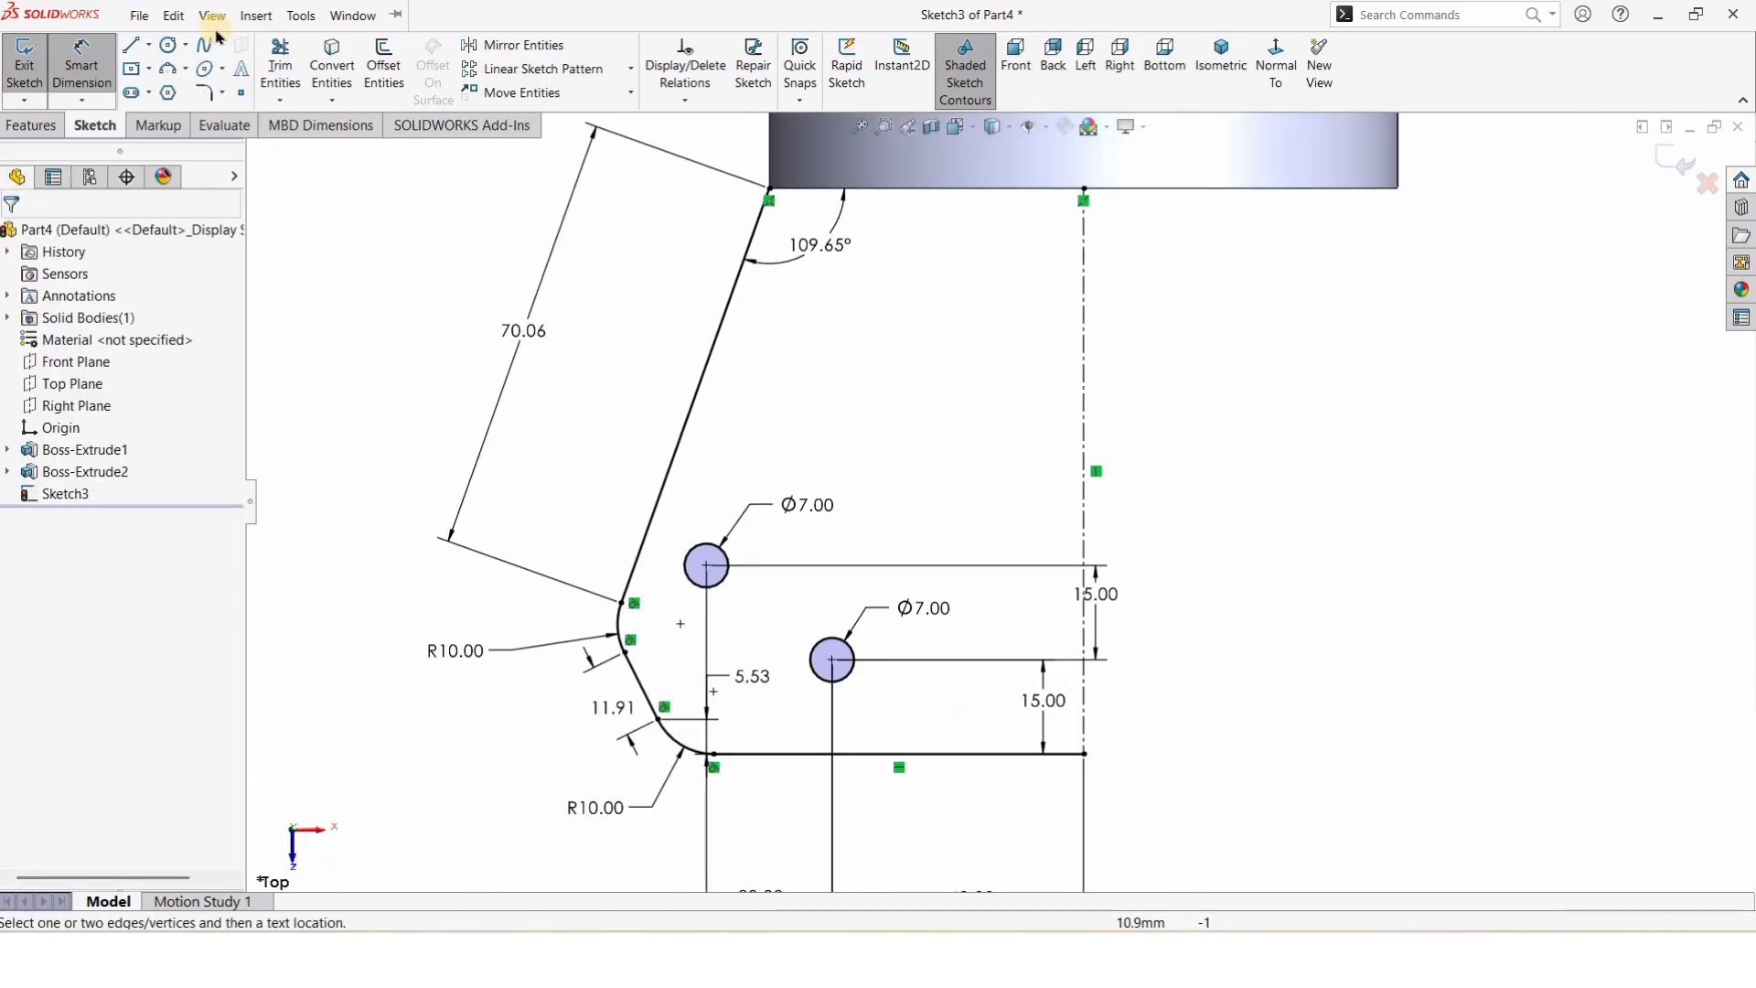
Step: Draw a 50 mm horizontal line along the flange's bottom edge from the slanted line's upper end to the centerline's upper end
left_click(131, 45)
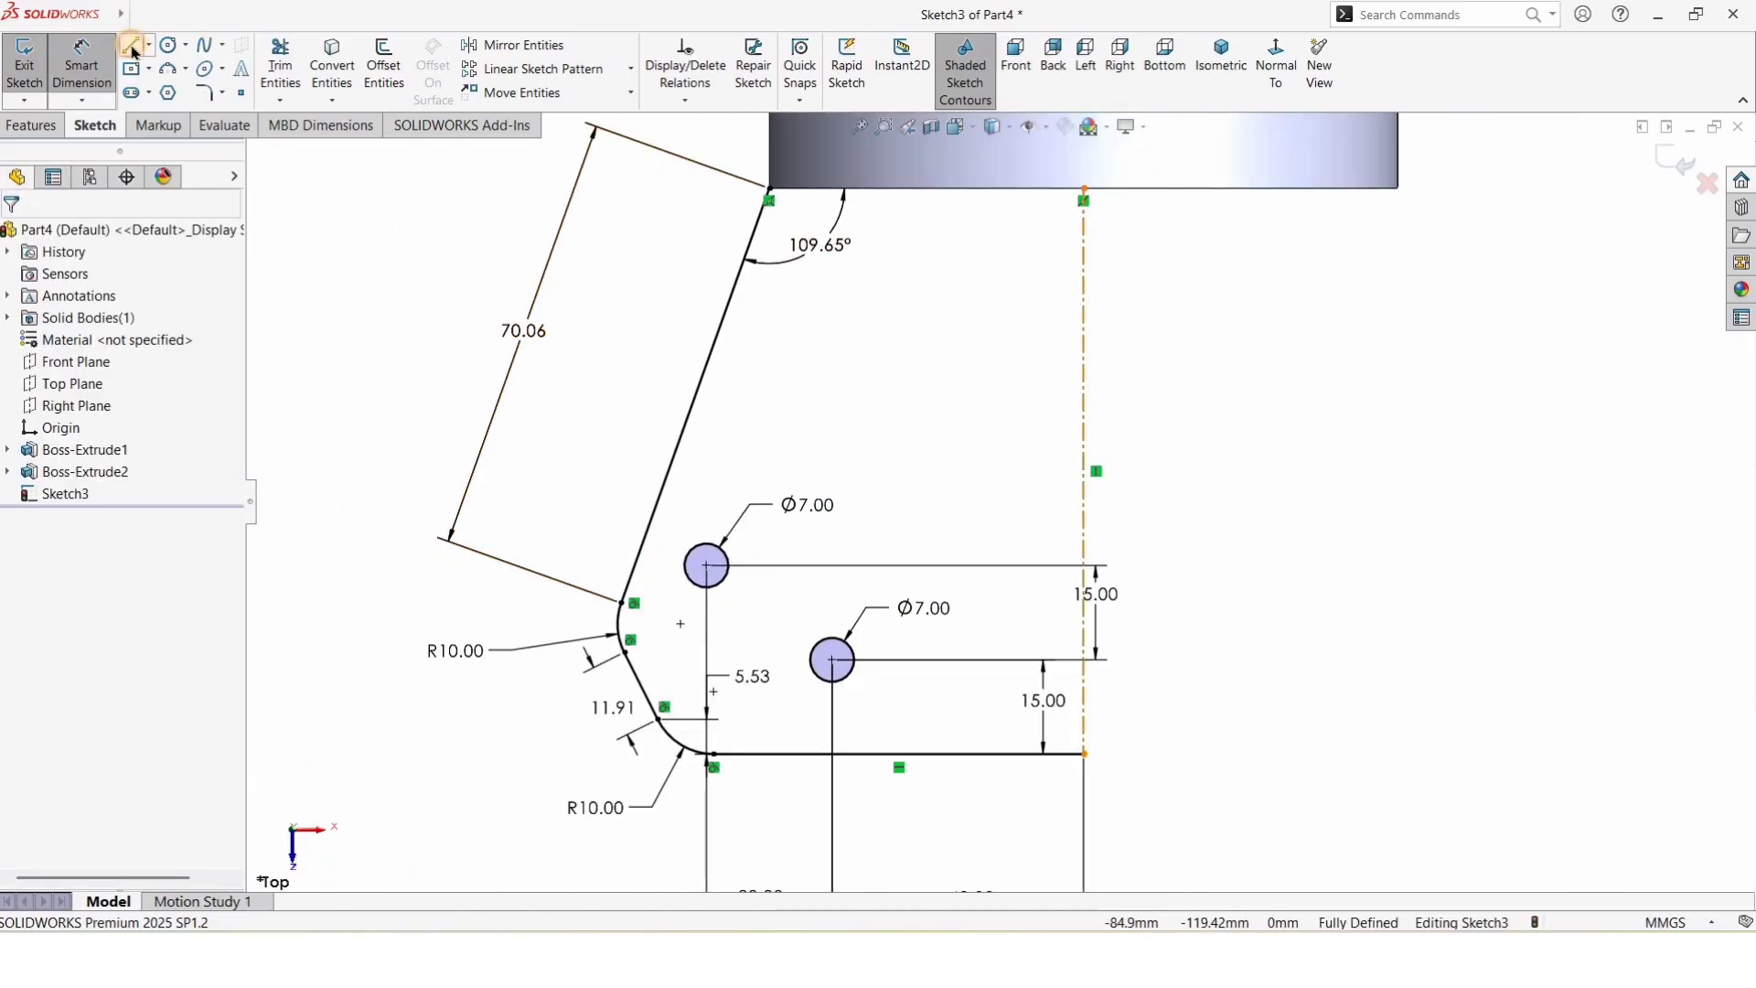
left_click(769, 190)
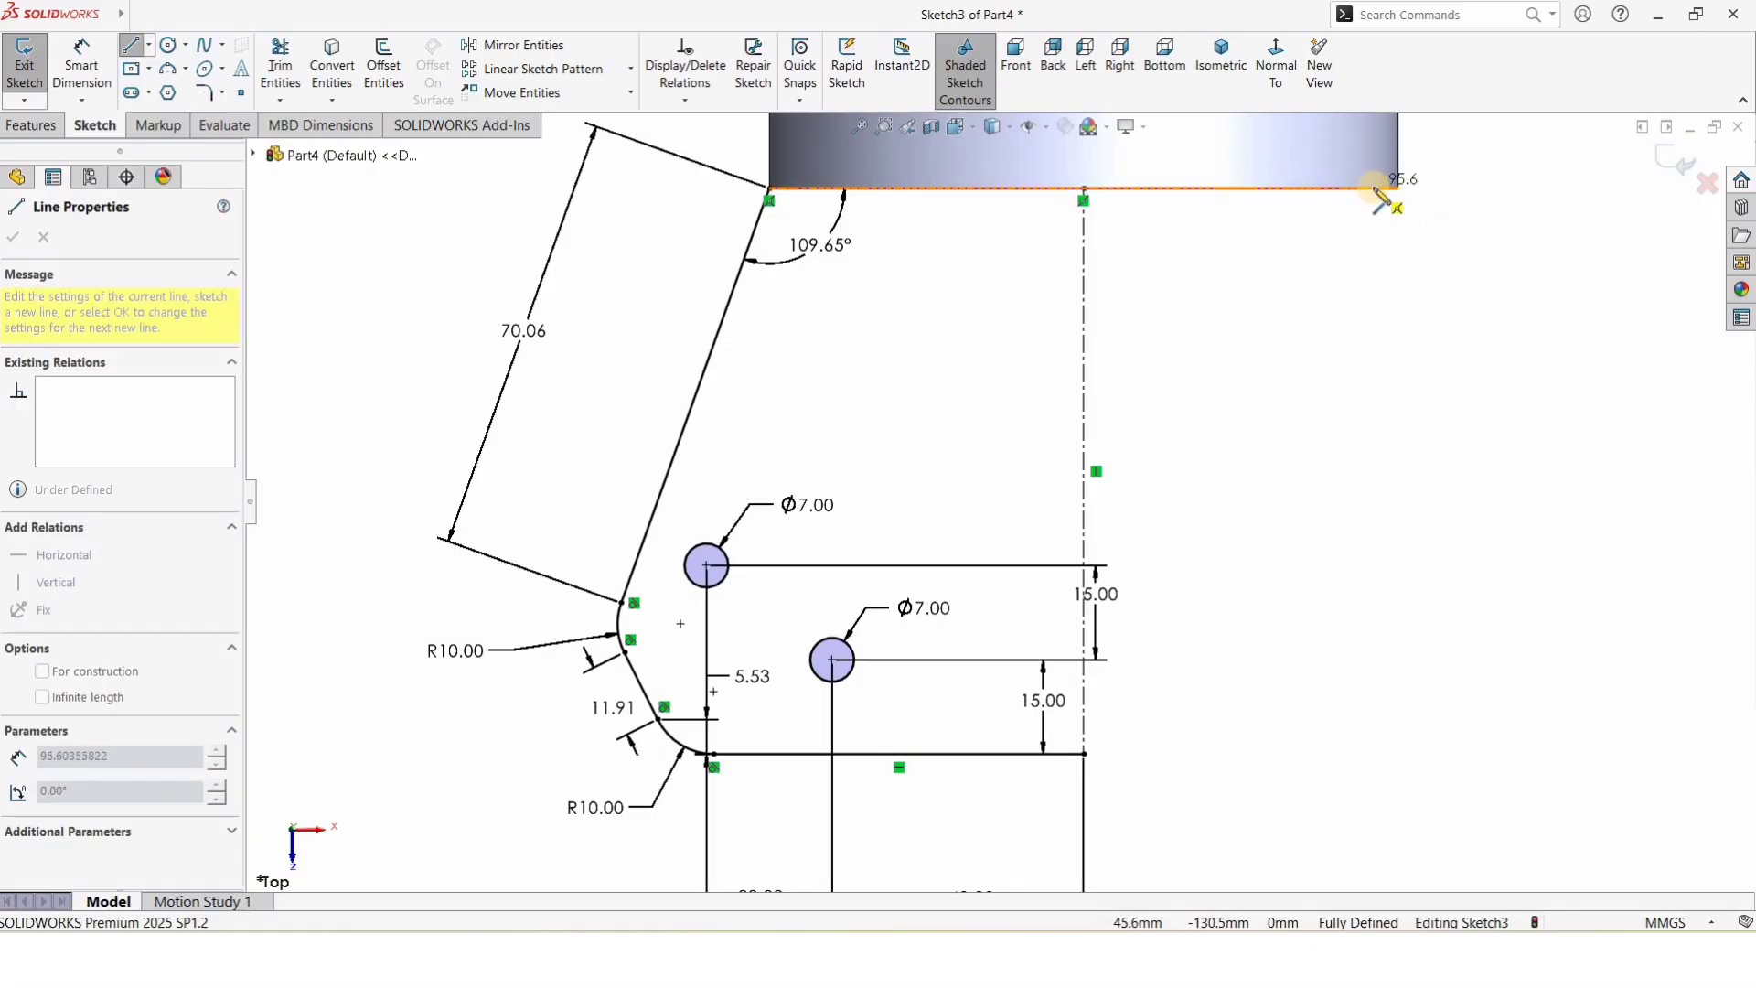
left_click(1084, 189)
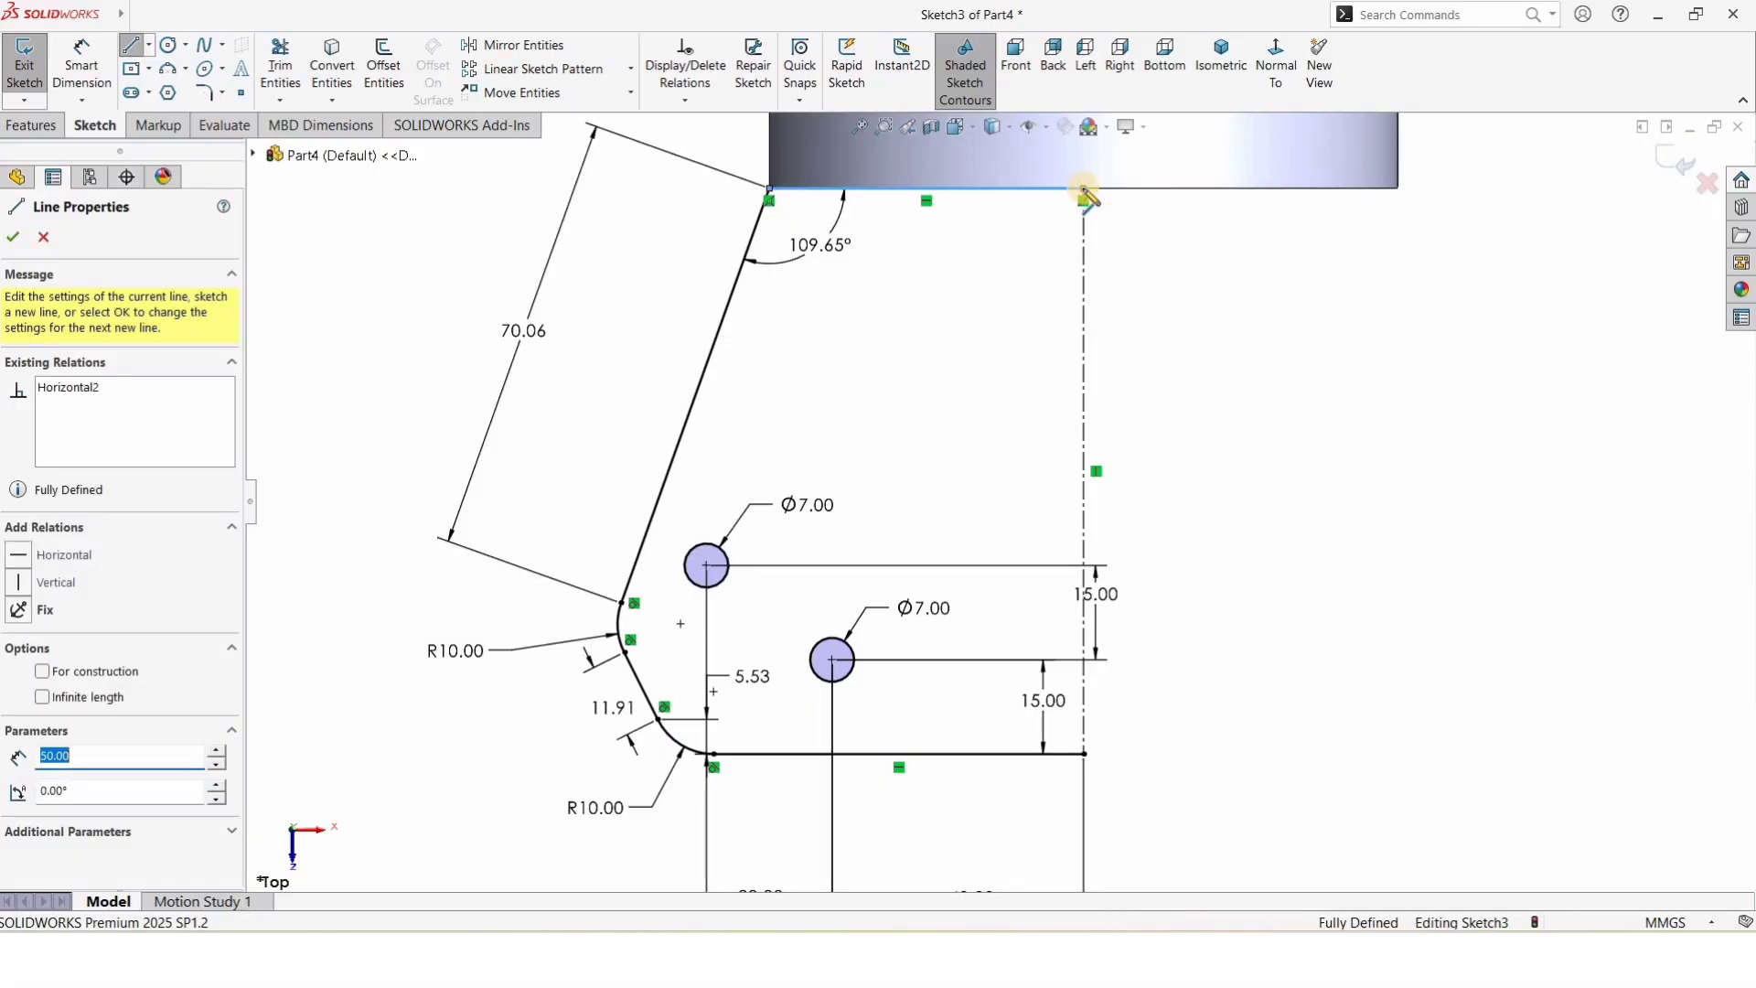
key("Escape")
scroll(1203, 435, "up", 1)
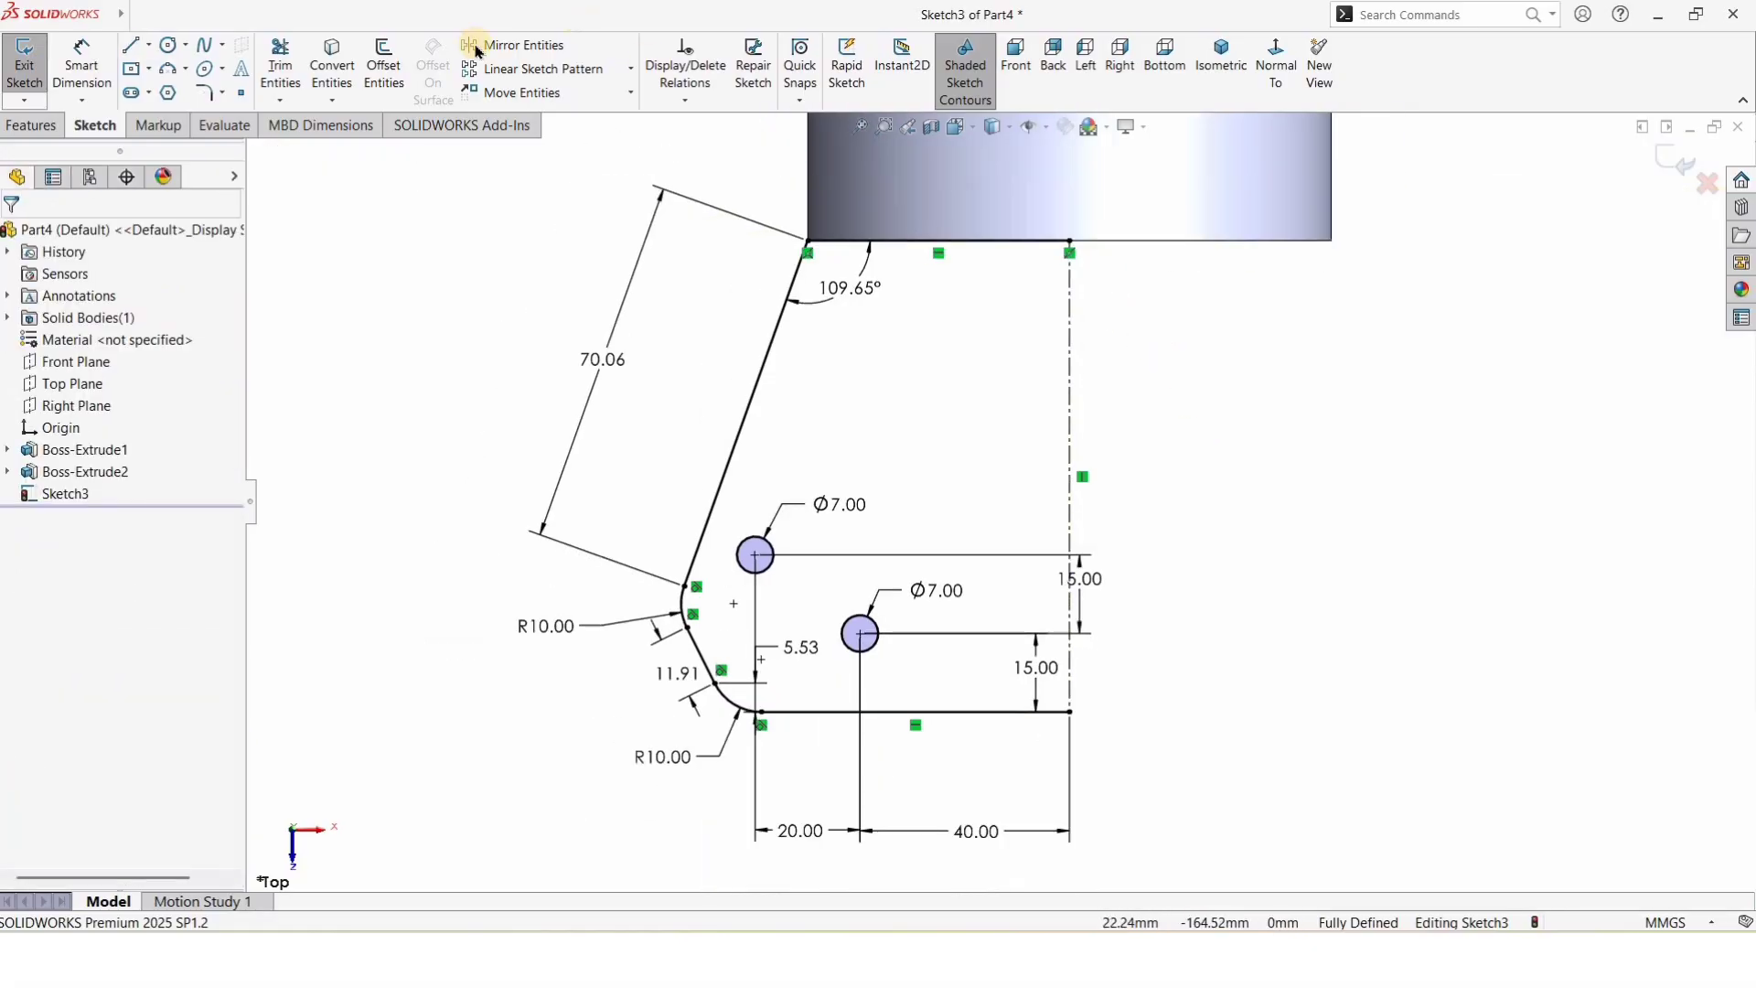
Step: Mirror the whole half profile and both 7 mm circles about the vertical centerline, keeping the originals
left_click(529, 48)
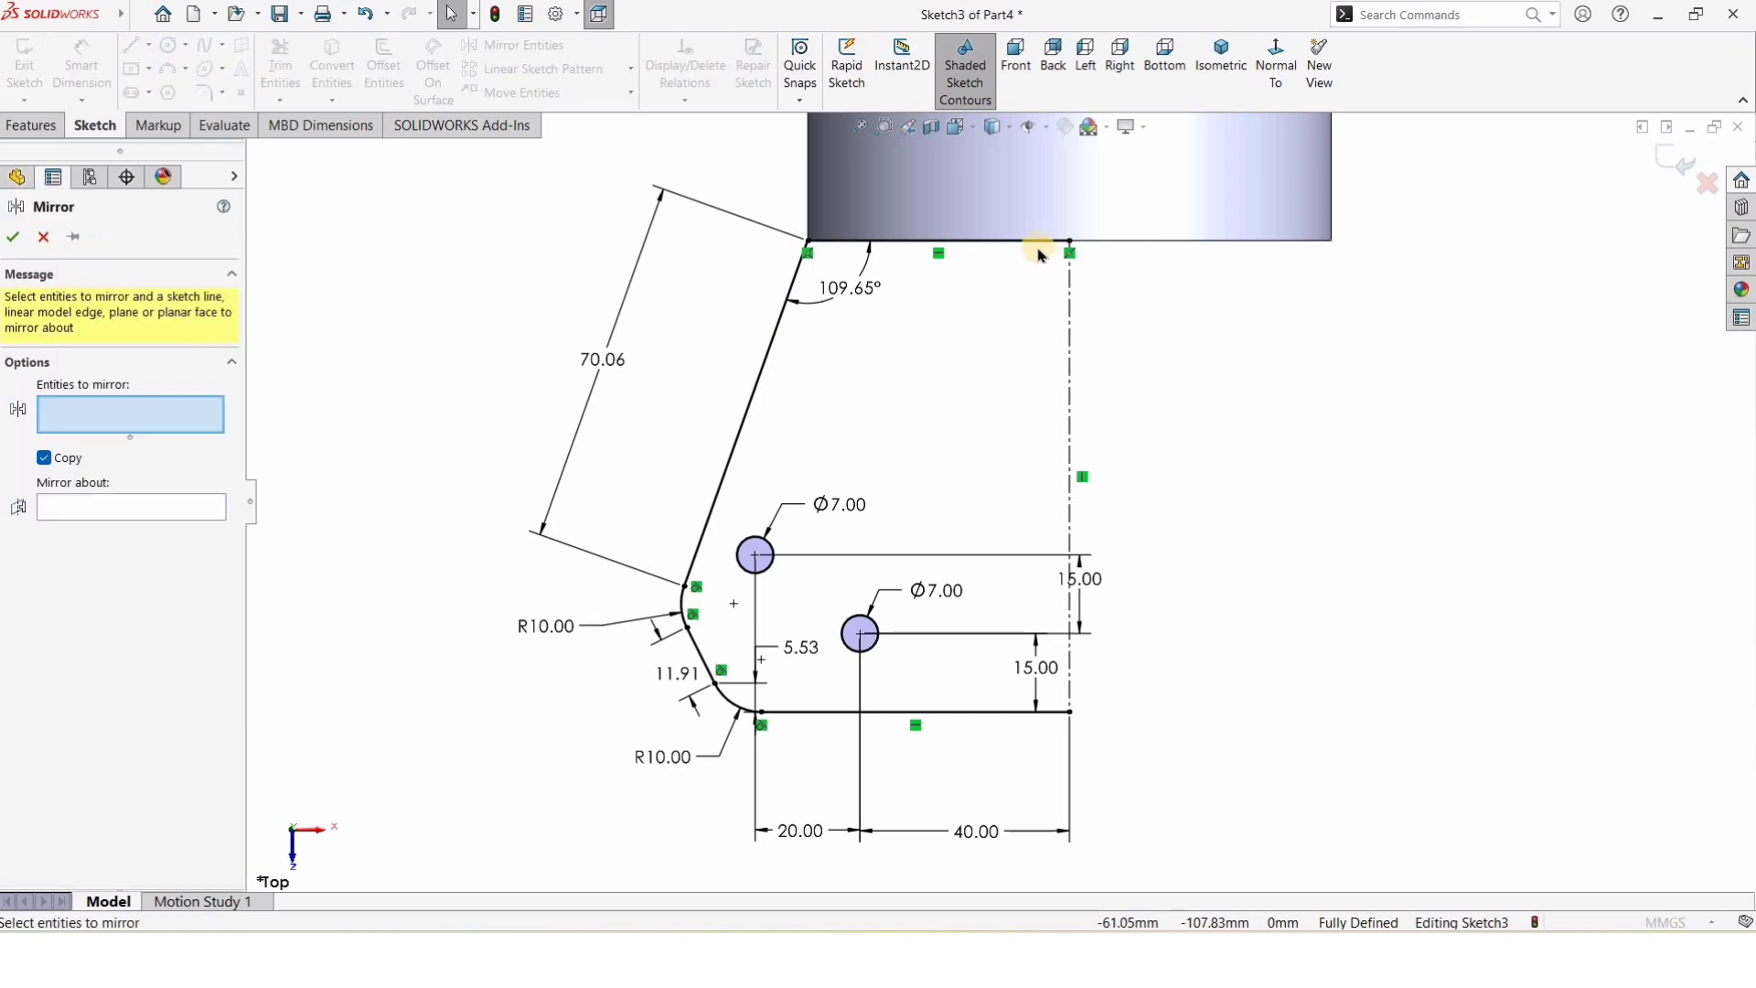
key("f")
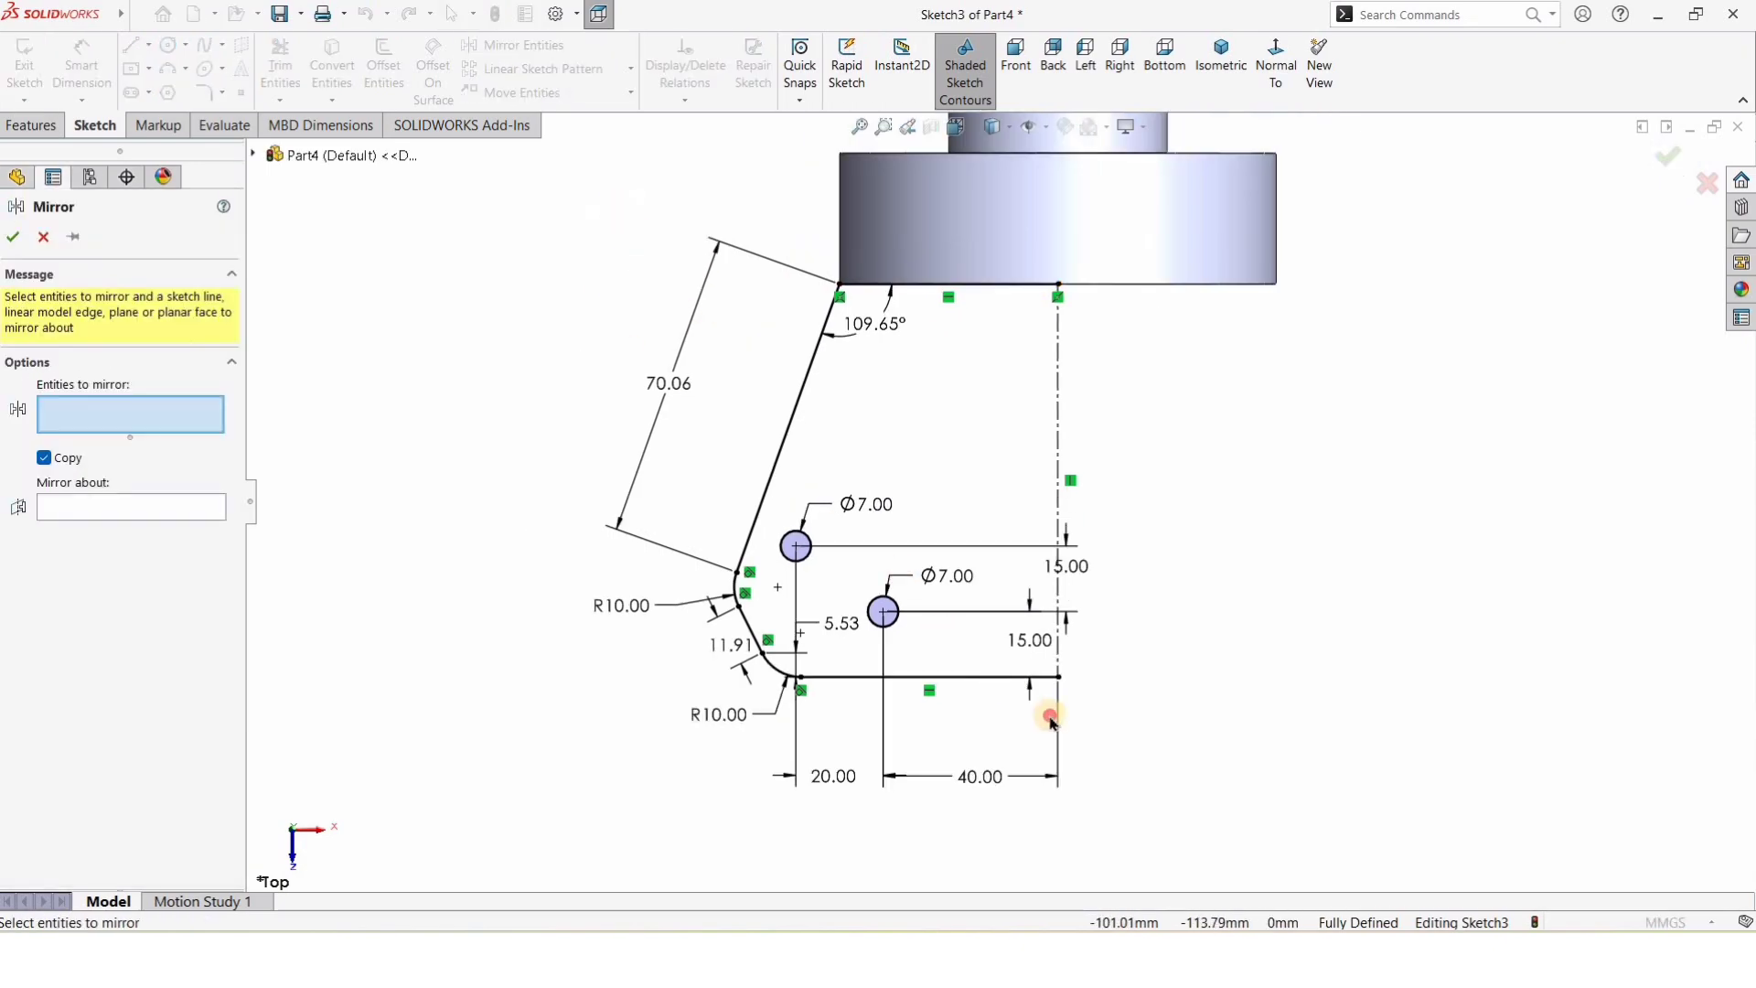
left_click_drag(1052, 723, 1195, 831)
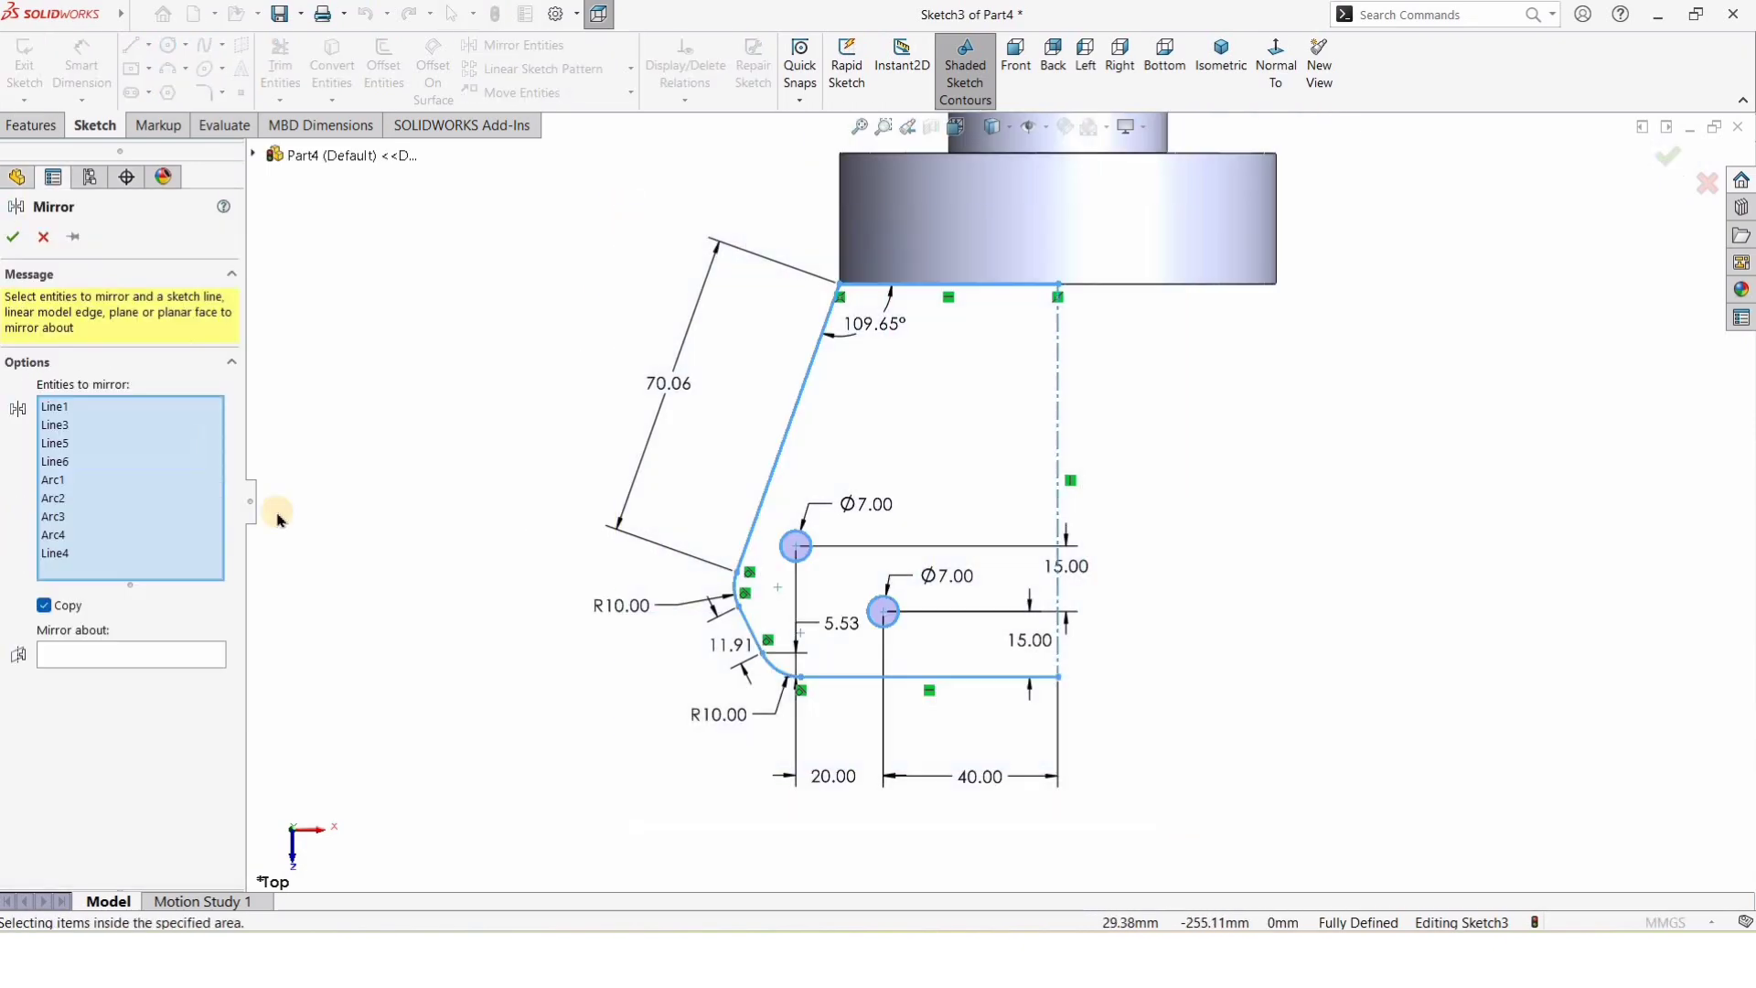
left_click(110, 655)
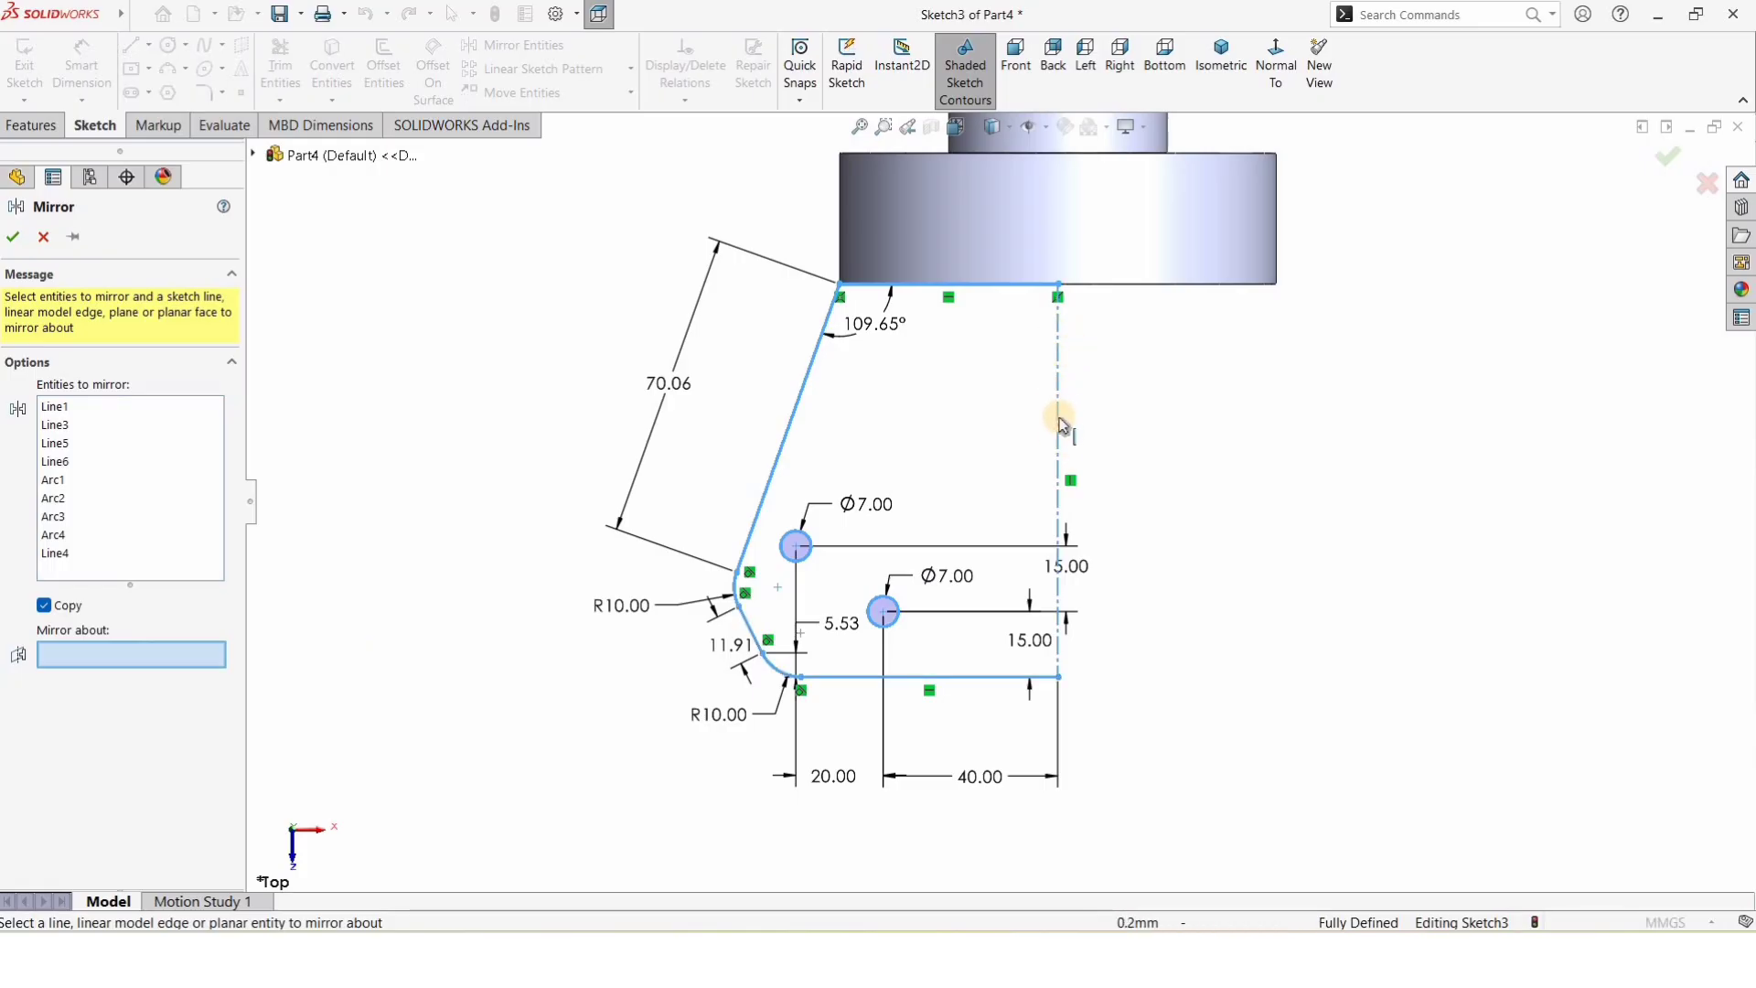
left_click(1058, 318)
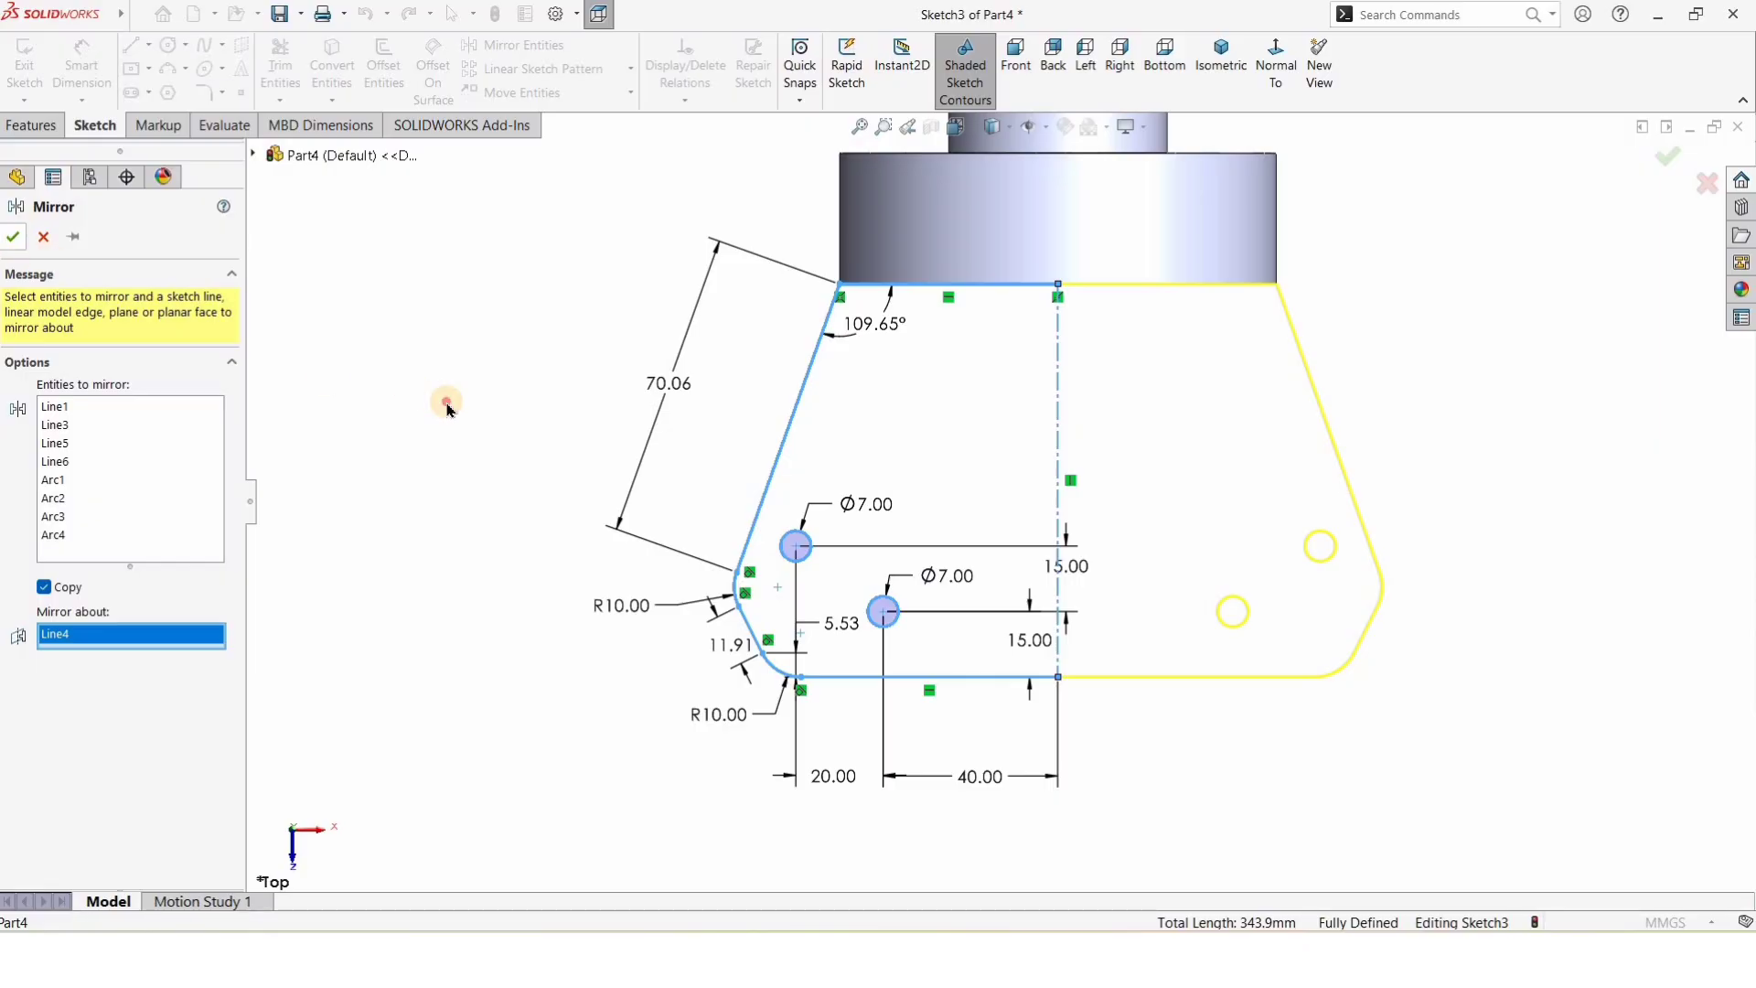
middle_click_drag(940, 495, 981, 495)
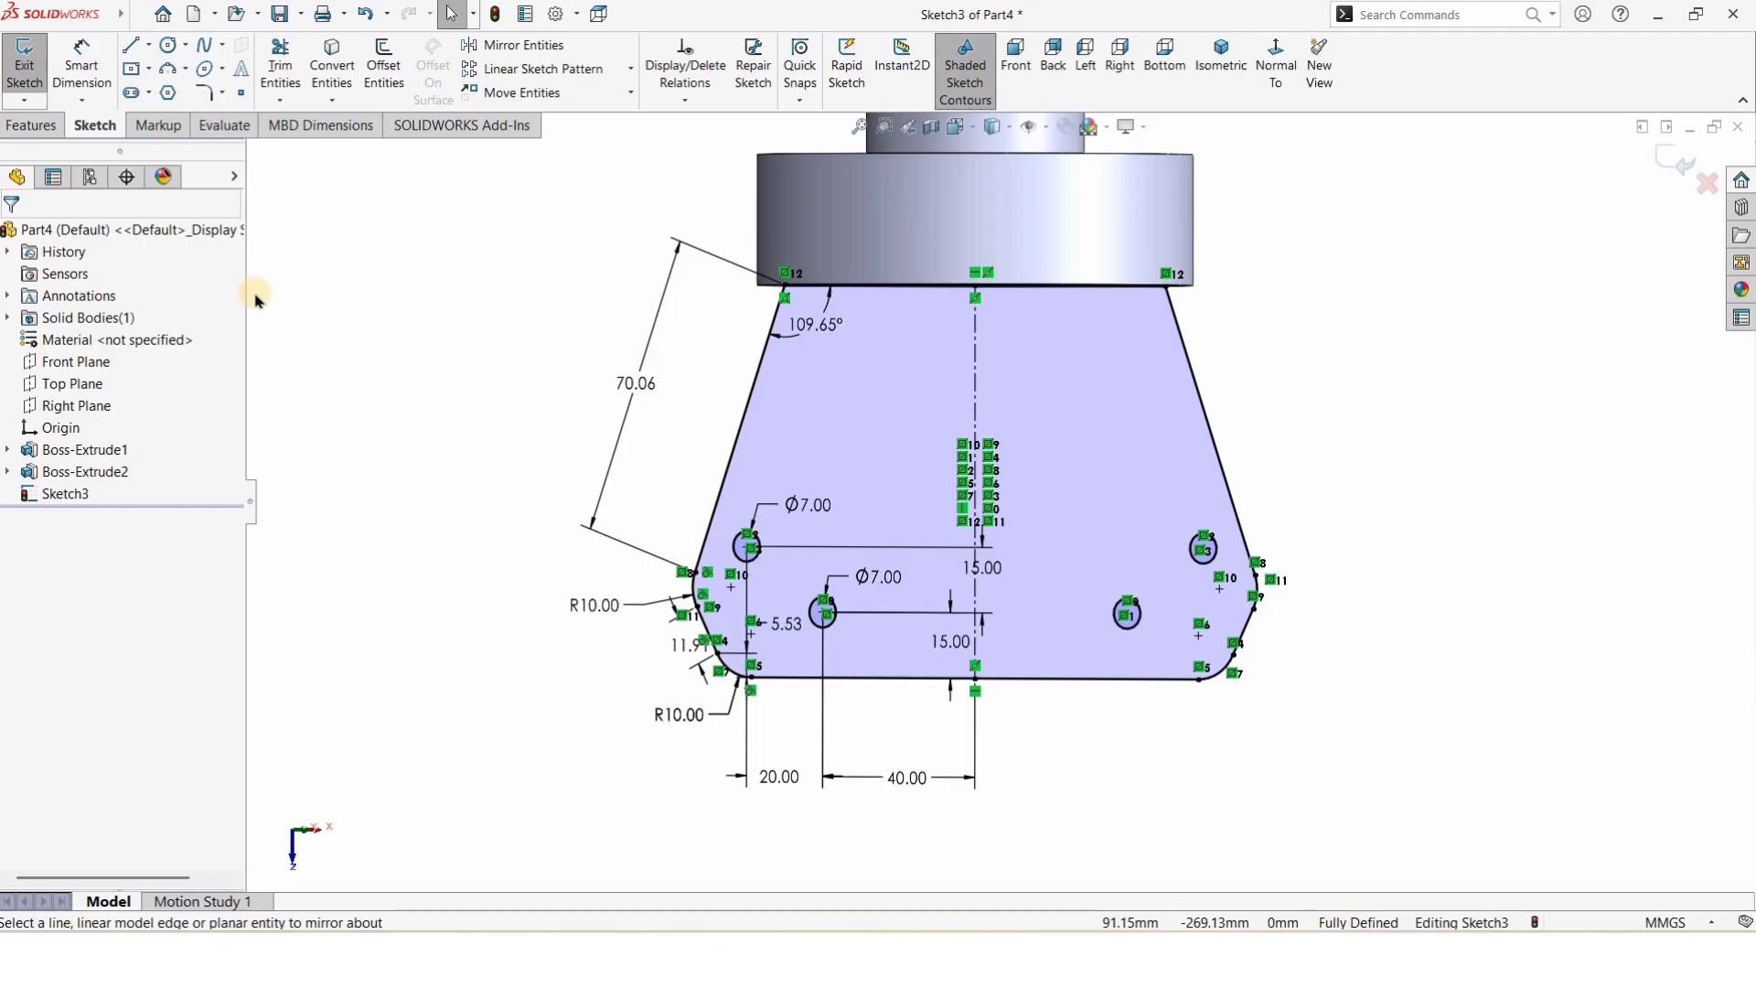
Step: Extrude the mirrored profile as a blind boss 10 mm deep, starting at a 7.5 mm offset from the sketch plane
left_click(33, 125)
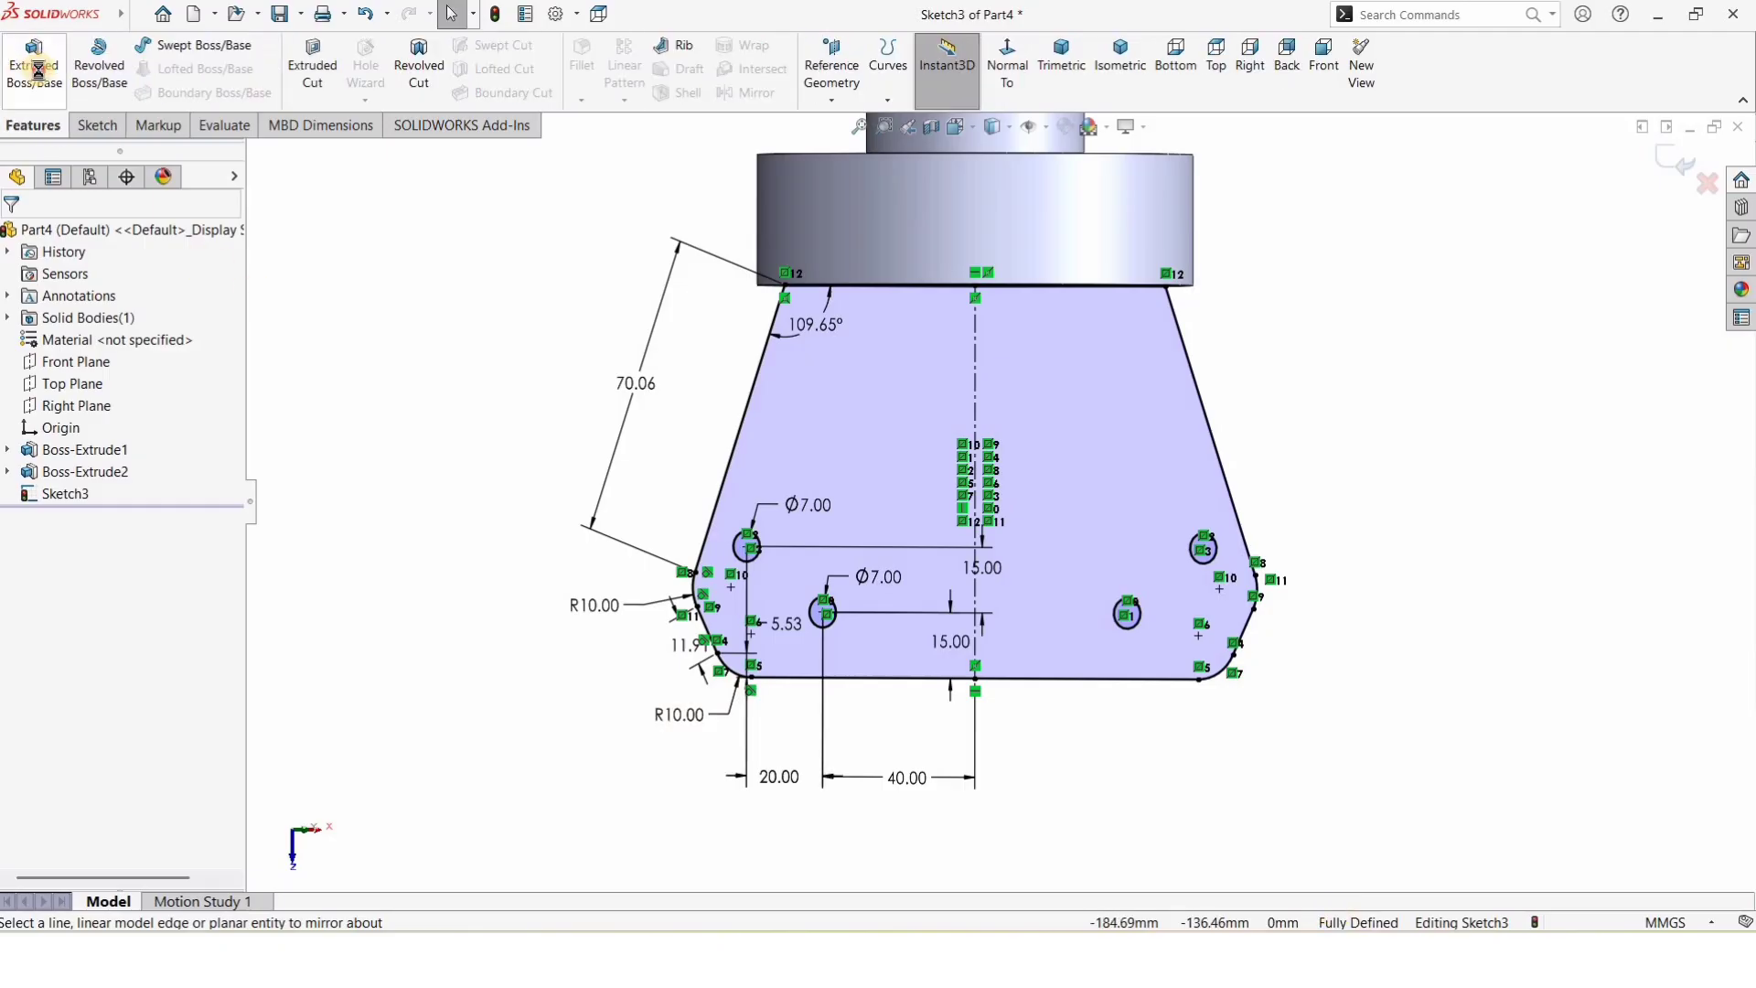
left_click(35, 68)
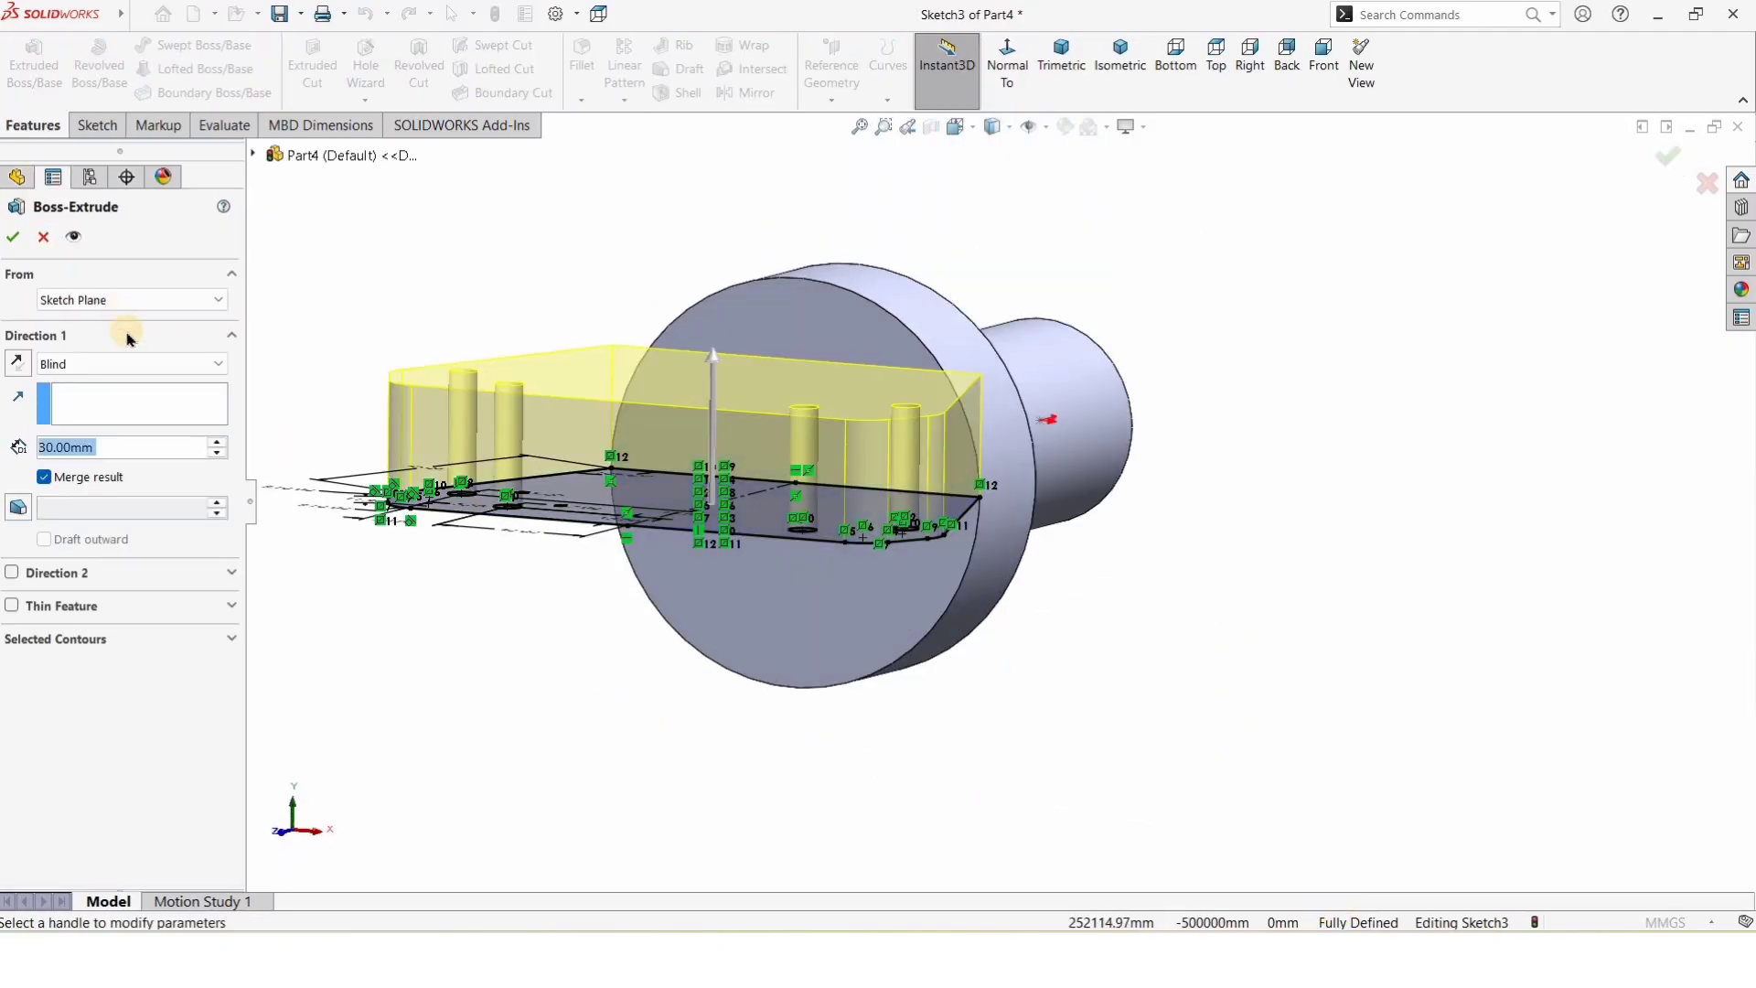
left_click(113, 302)
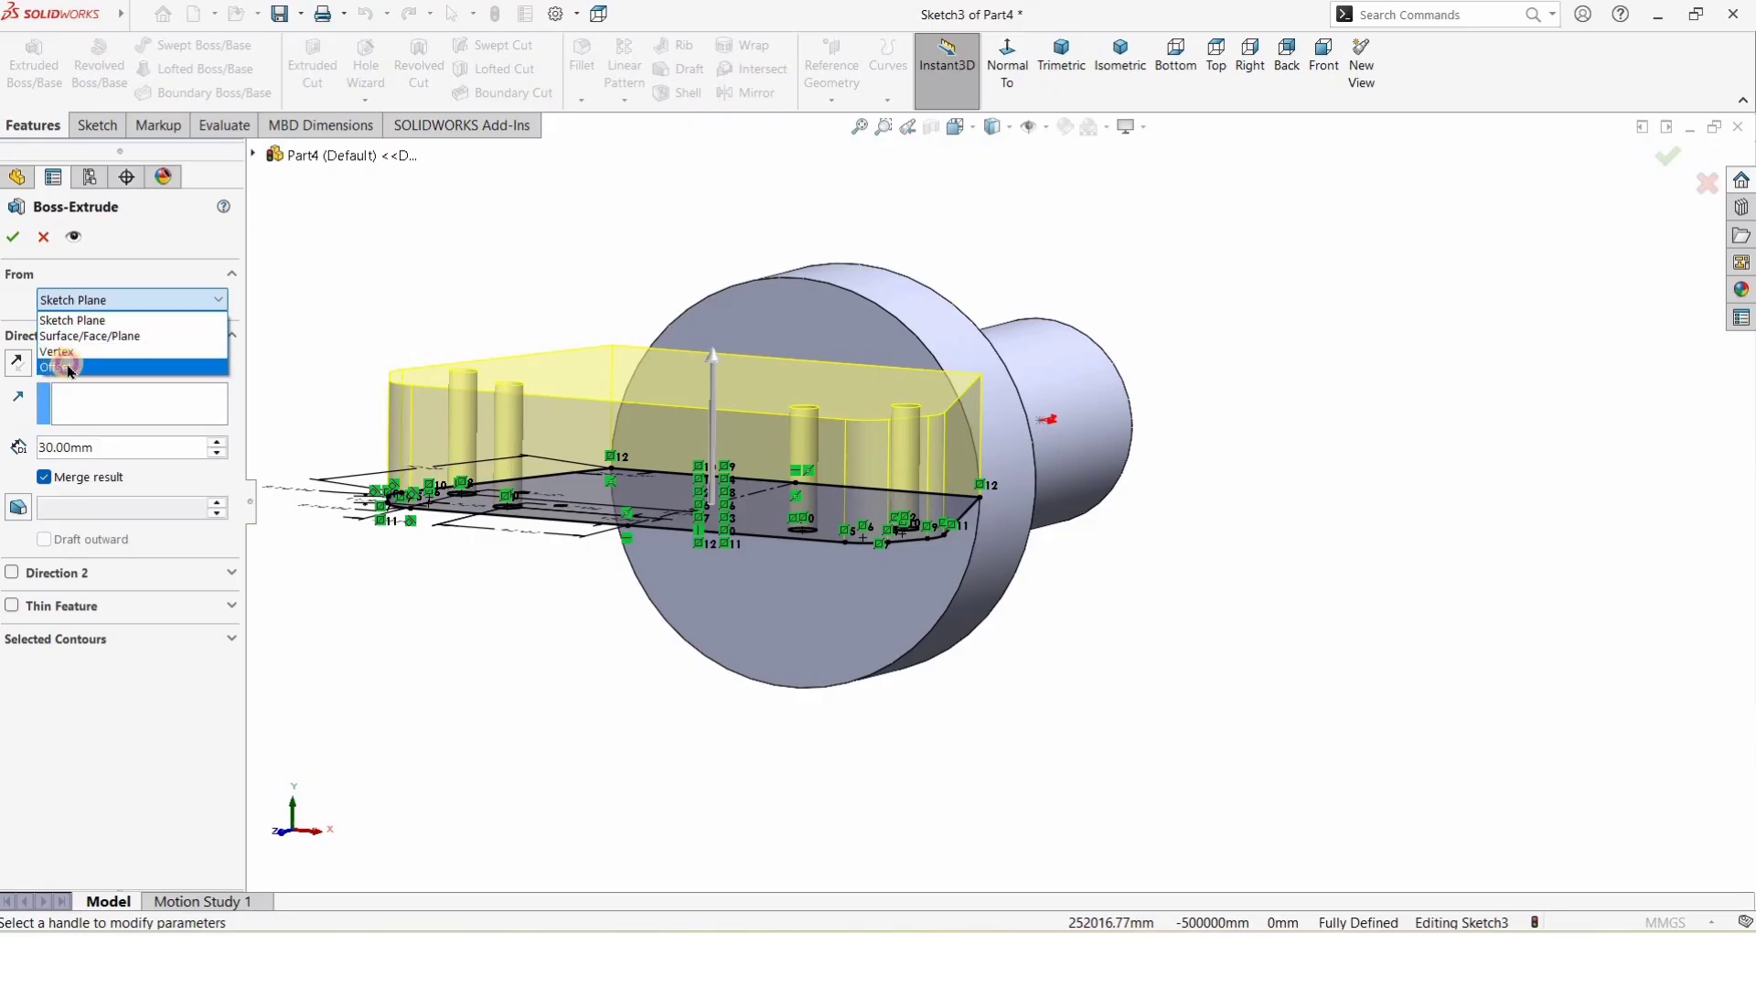
left_click(116, 359)
left_click(115, 334)
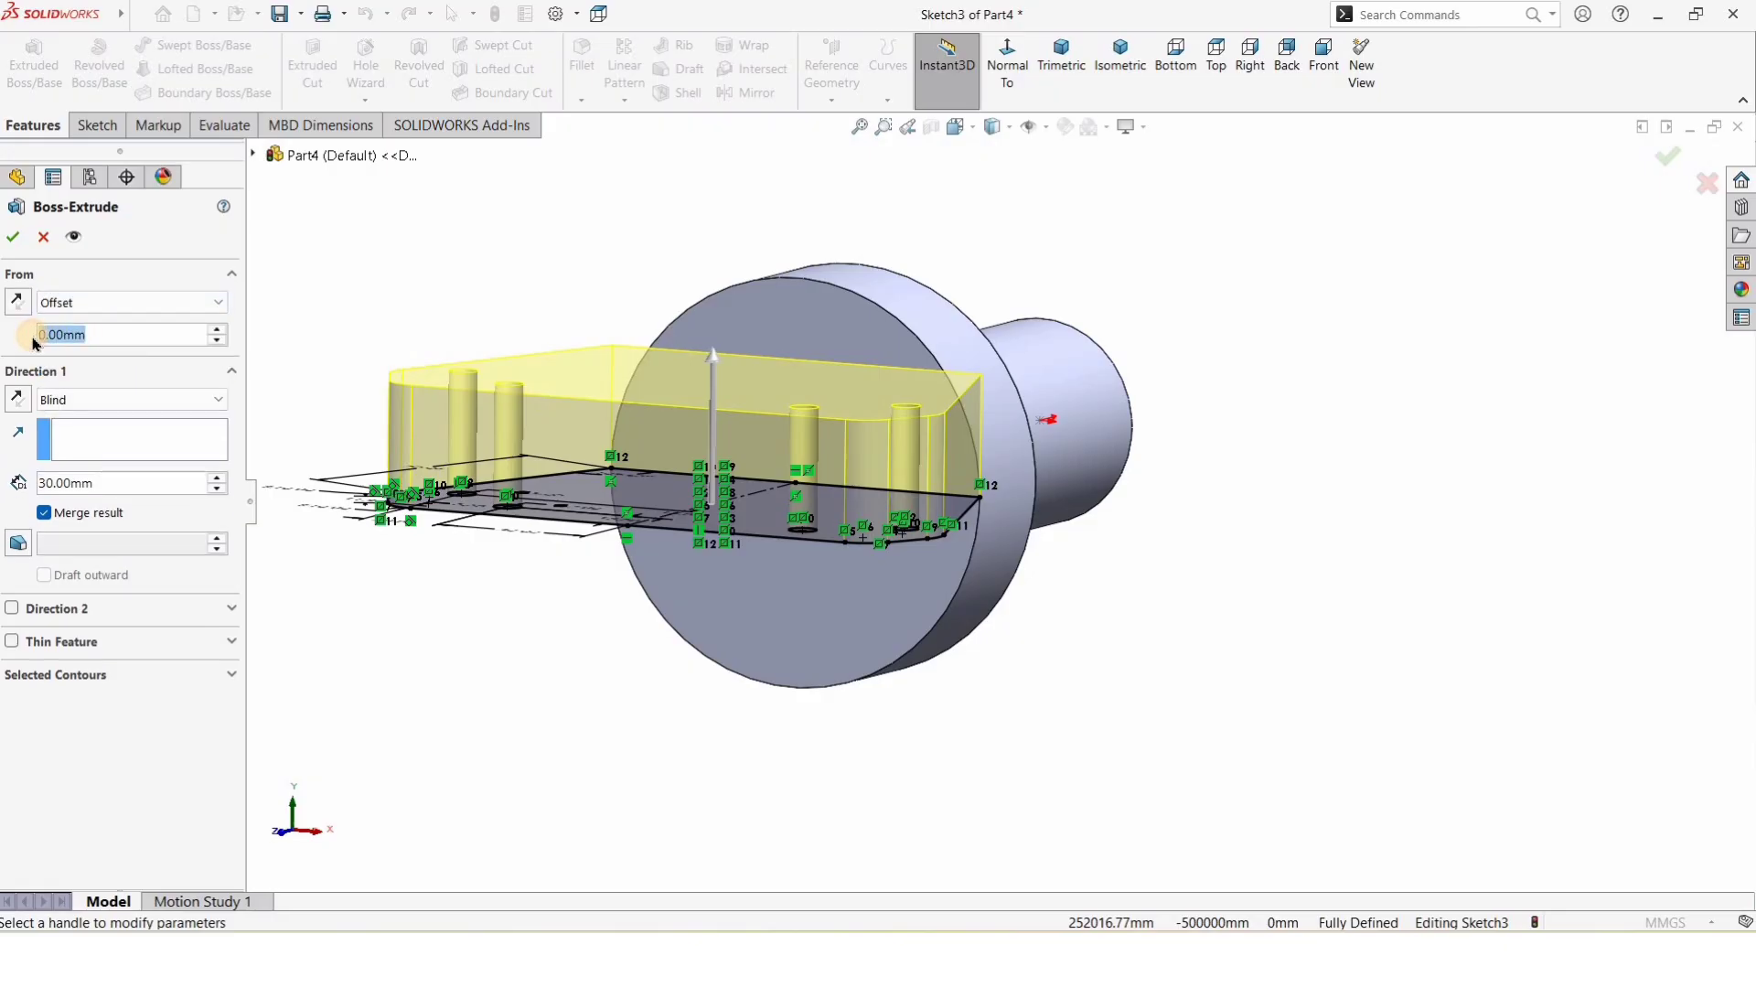
type("7.5")
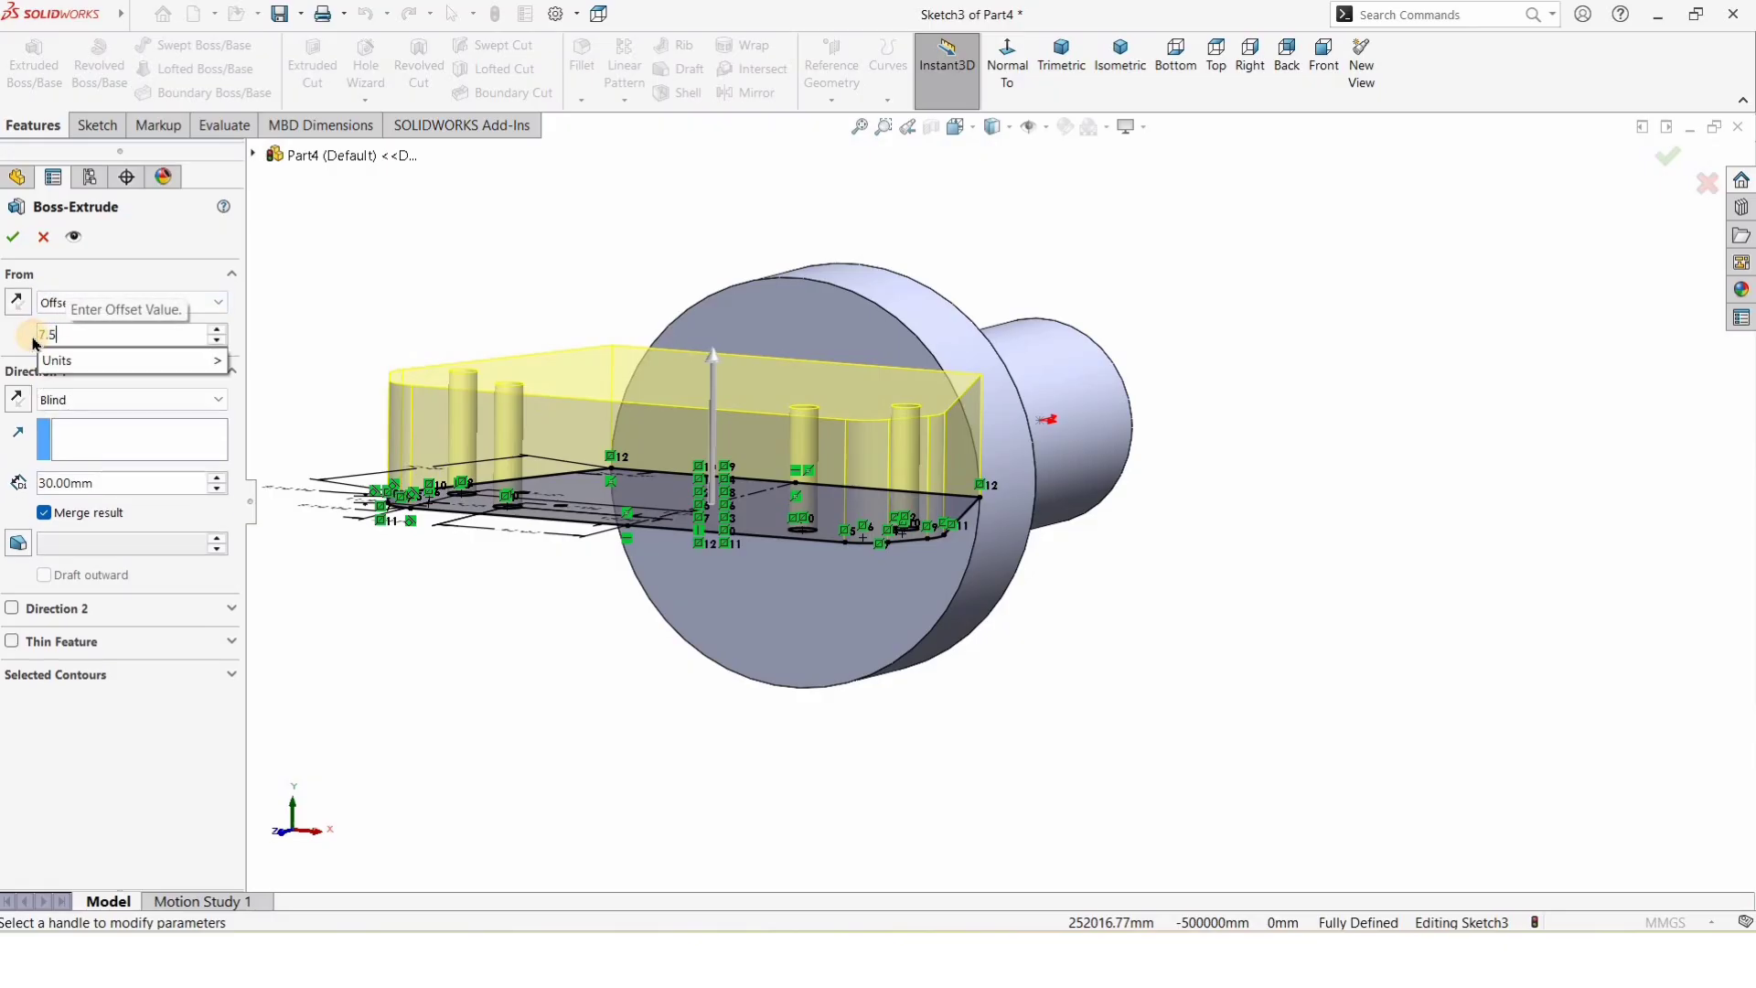
key("Return")
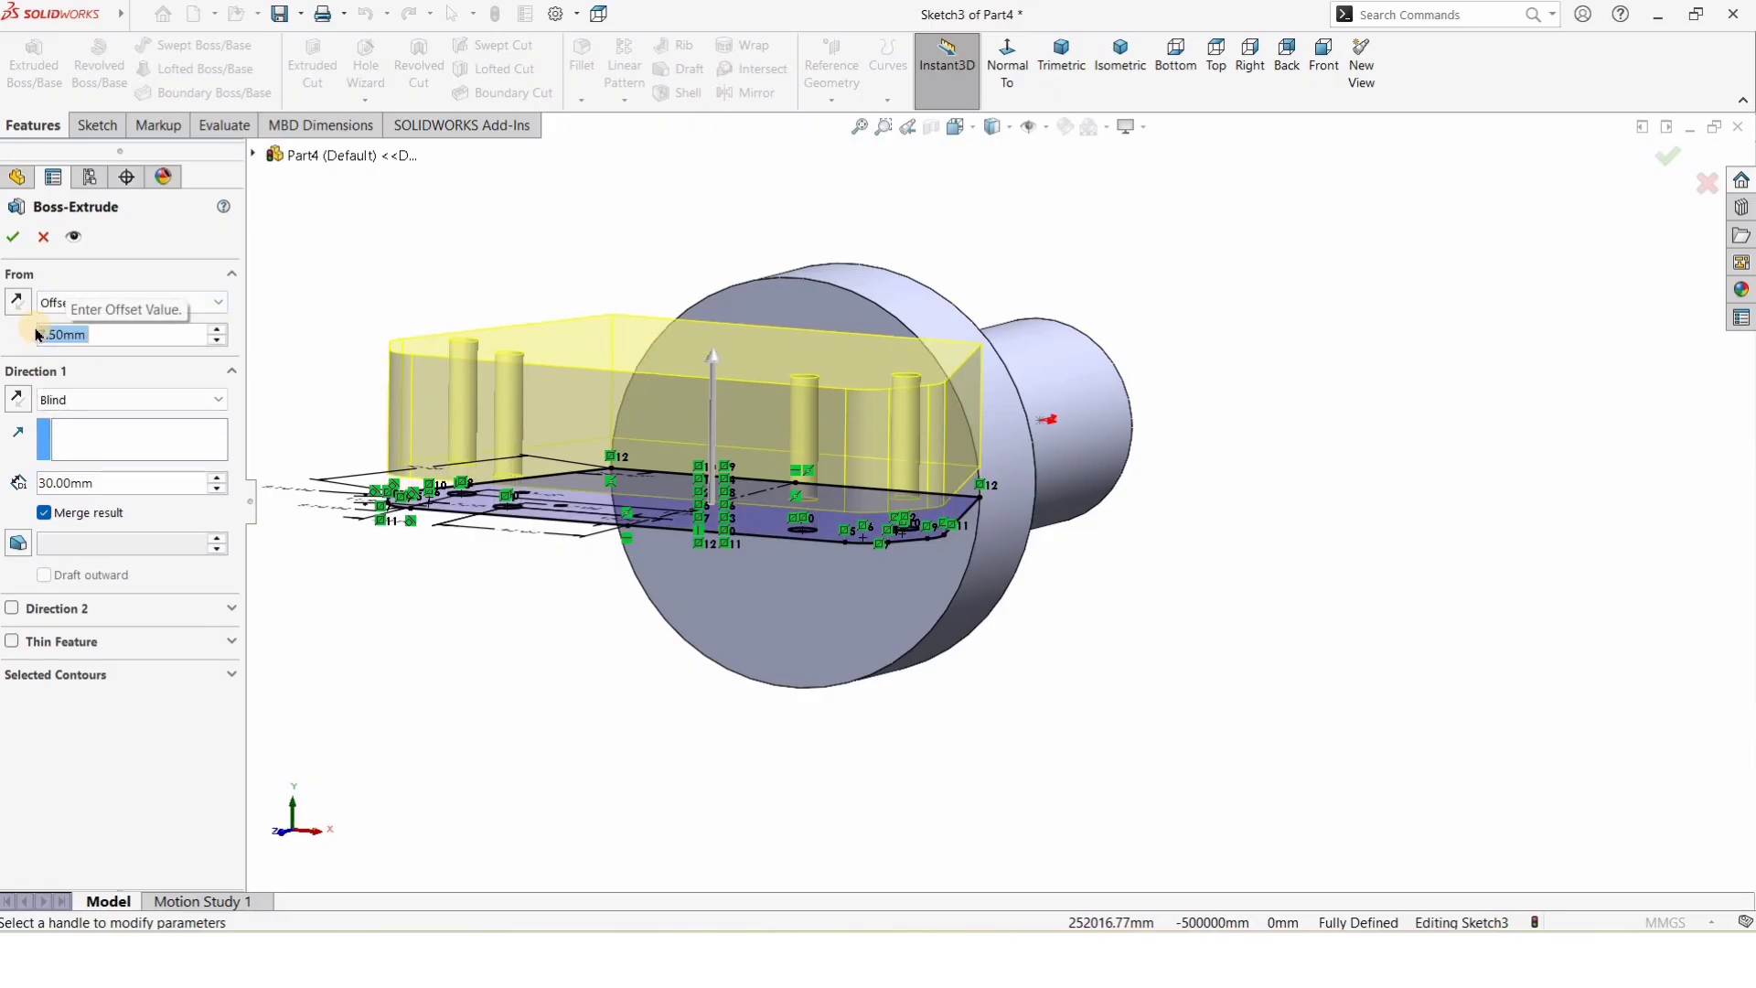
left_click(15, 485)
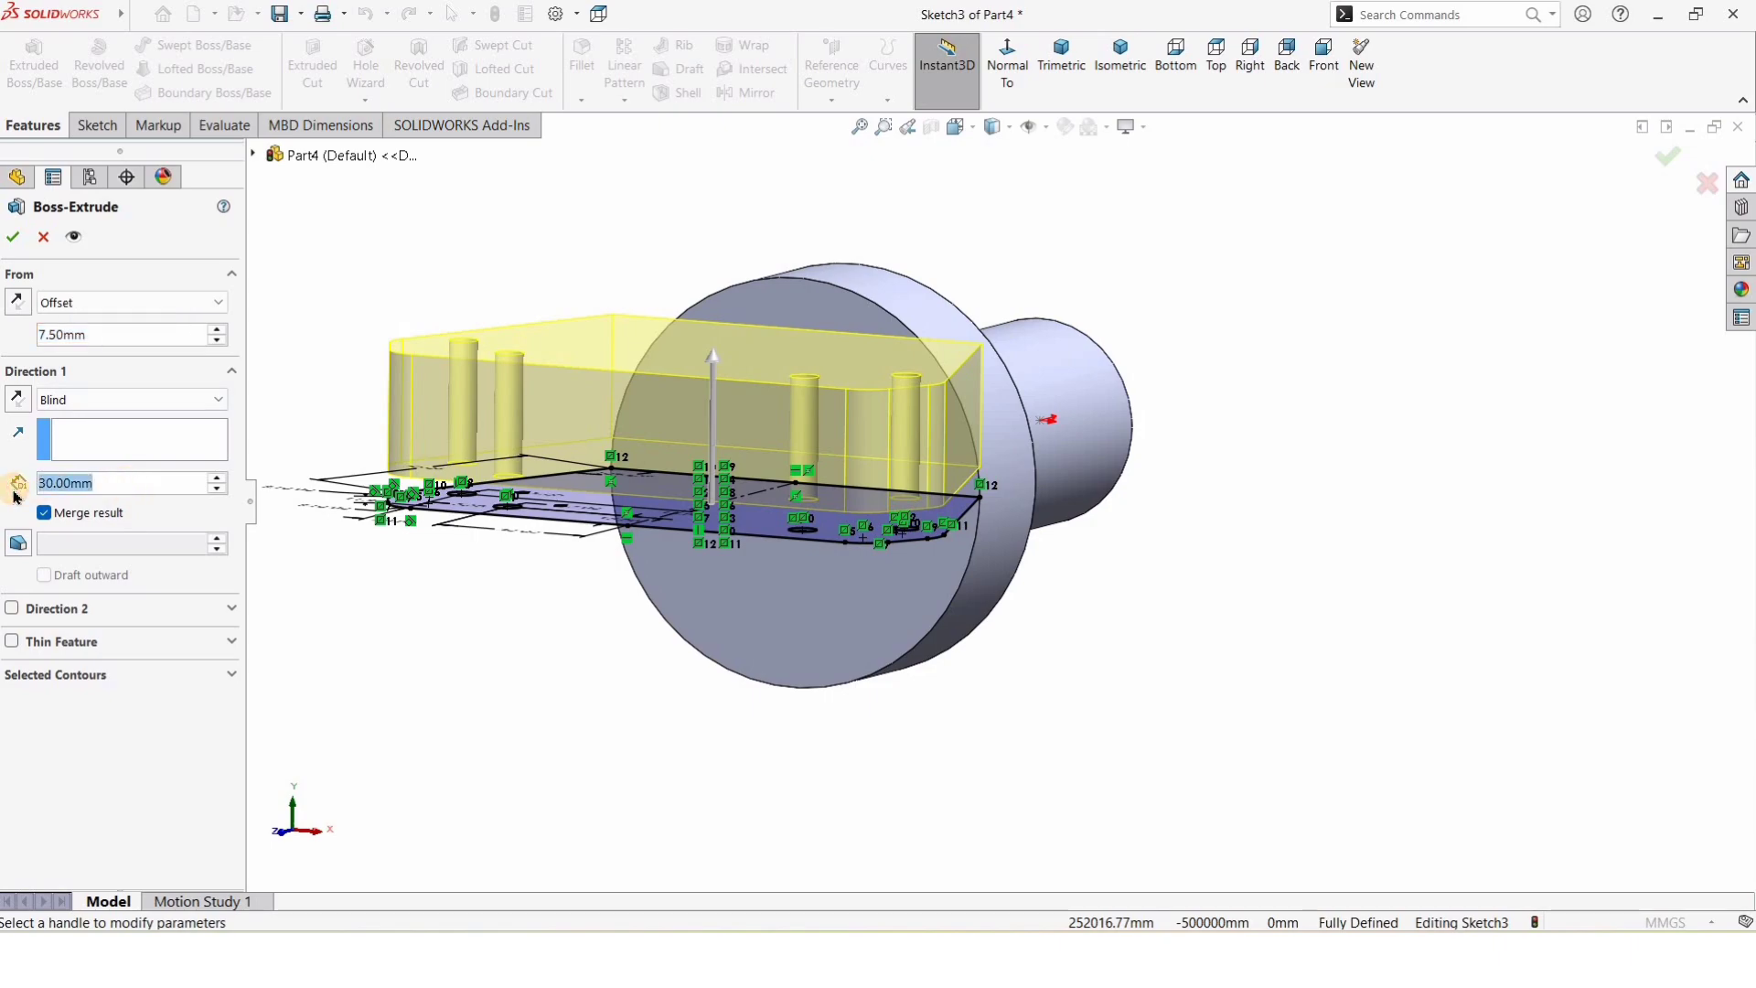
type("10")
key("Return")
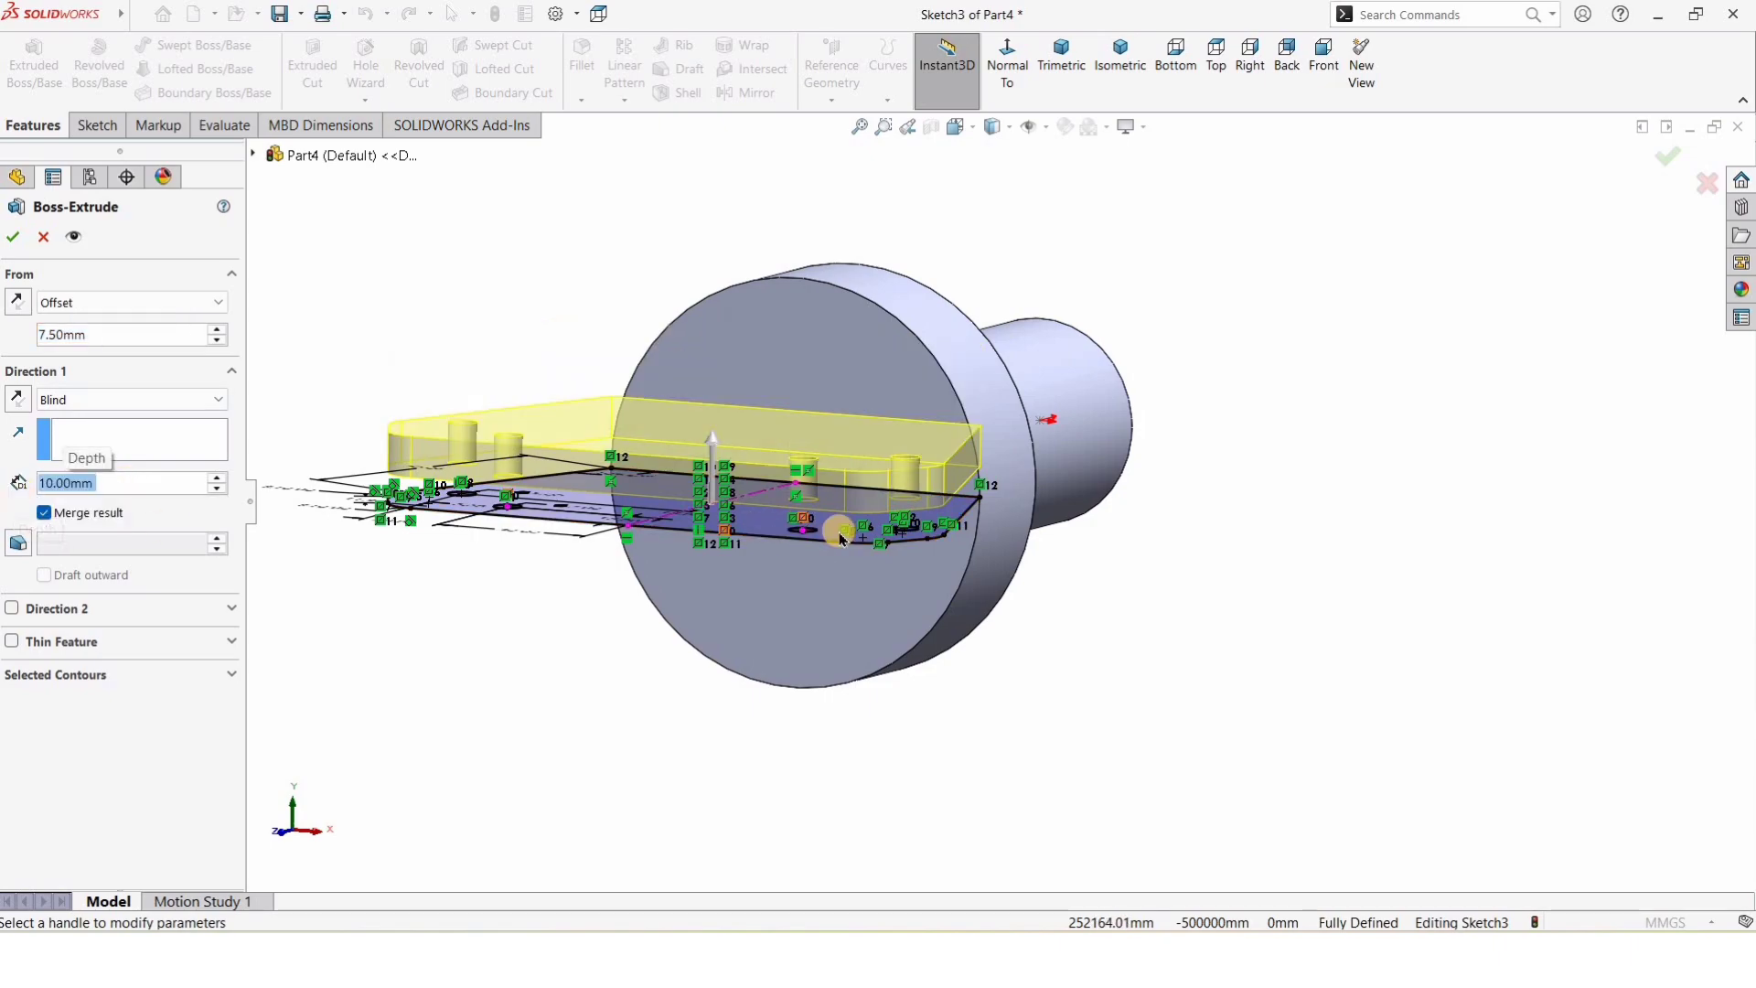
Step: Try raising the extrusion's start offset in 10 mm increments and set it back to 7.5 mm
middle_click_drag(802, 528, 804, 486)
scroll(822, 481, "up", 1)
scroll(822, 481, "down", 4)
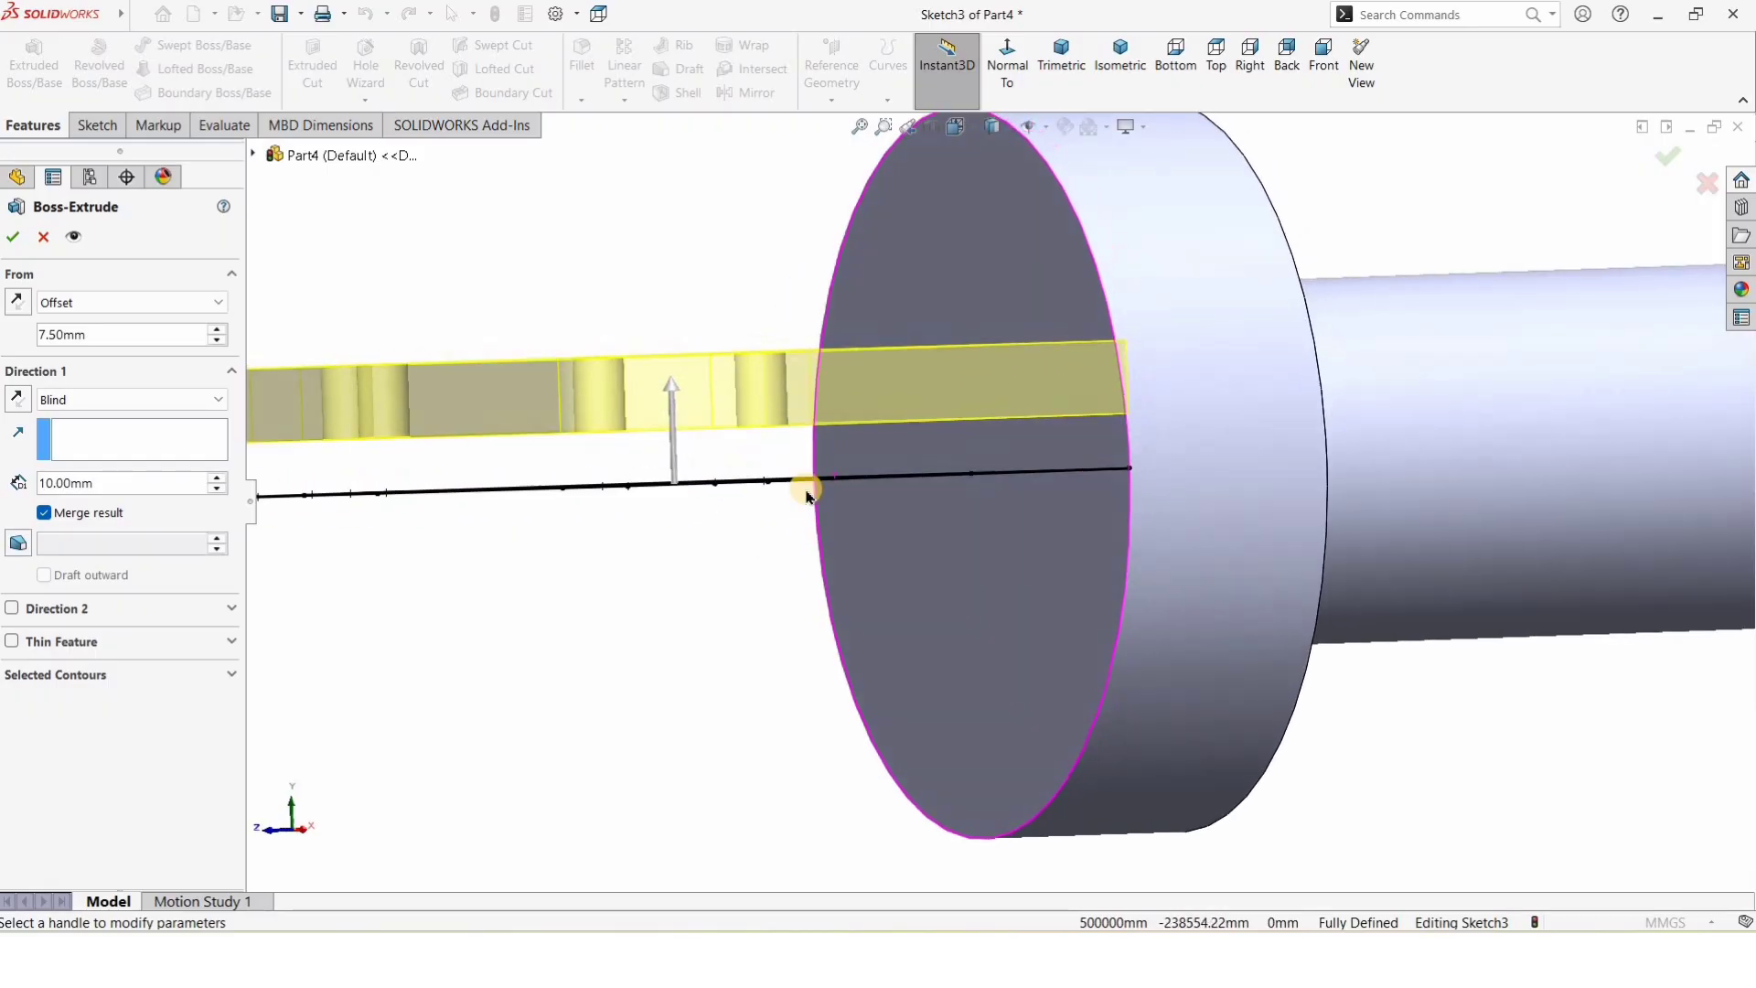
scroll(796, 486, "up", 2)
scroll(633, 503, "down", 3)
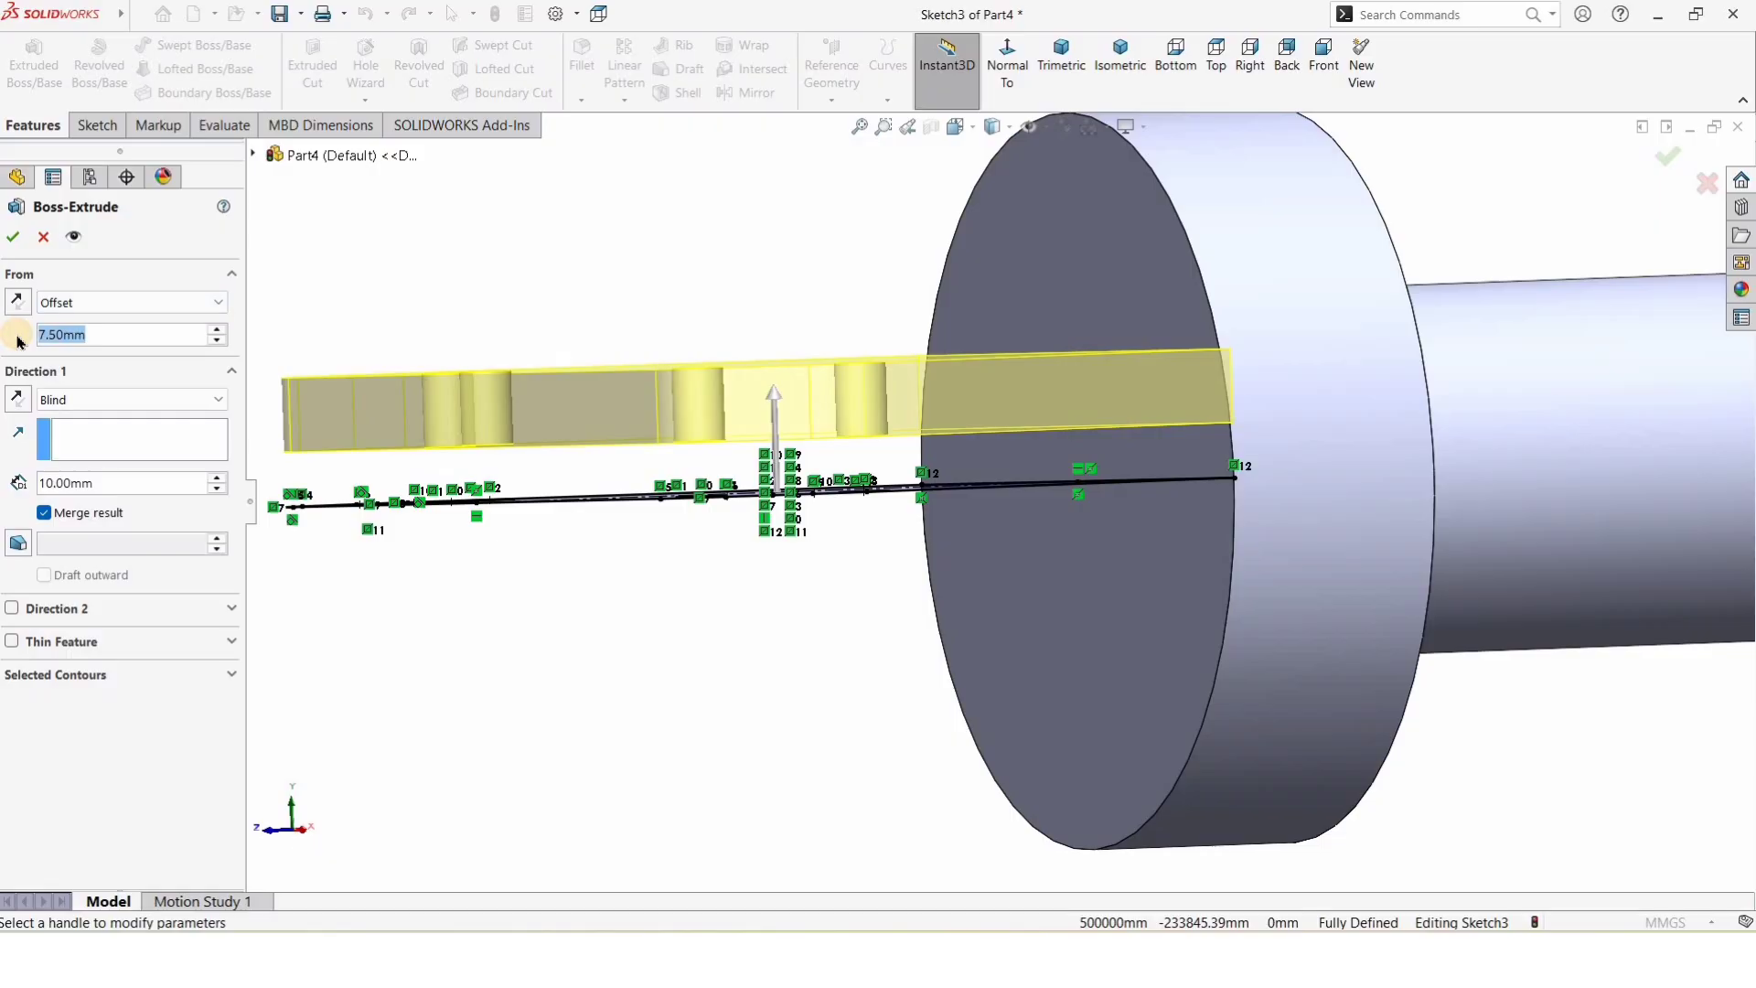
left_click(218, 332)
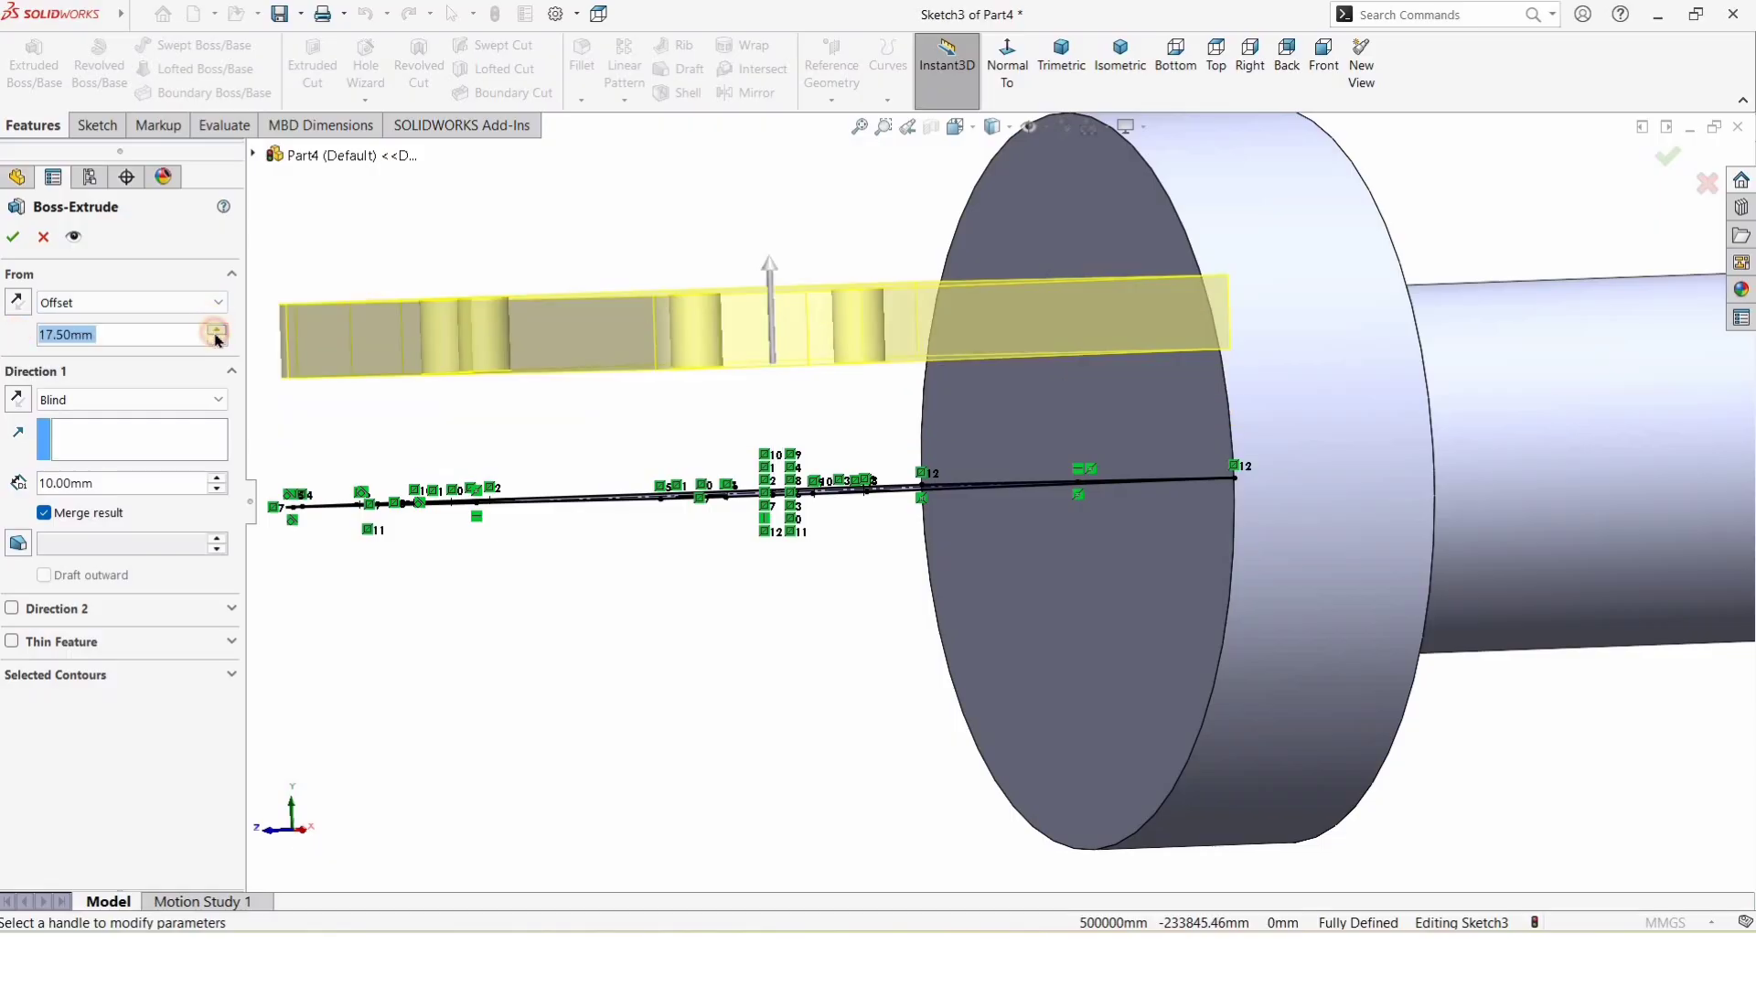
left_click(217, 333)
left_click(218, 341)
left_click(217, 341)
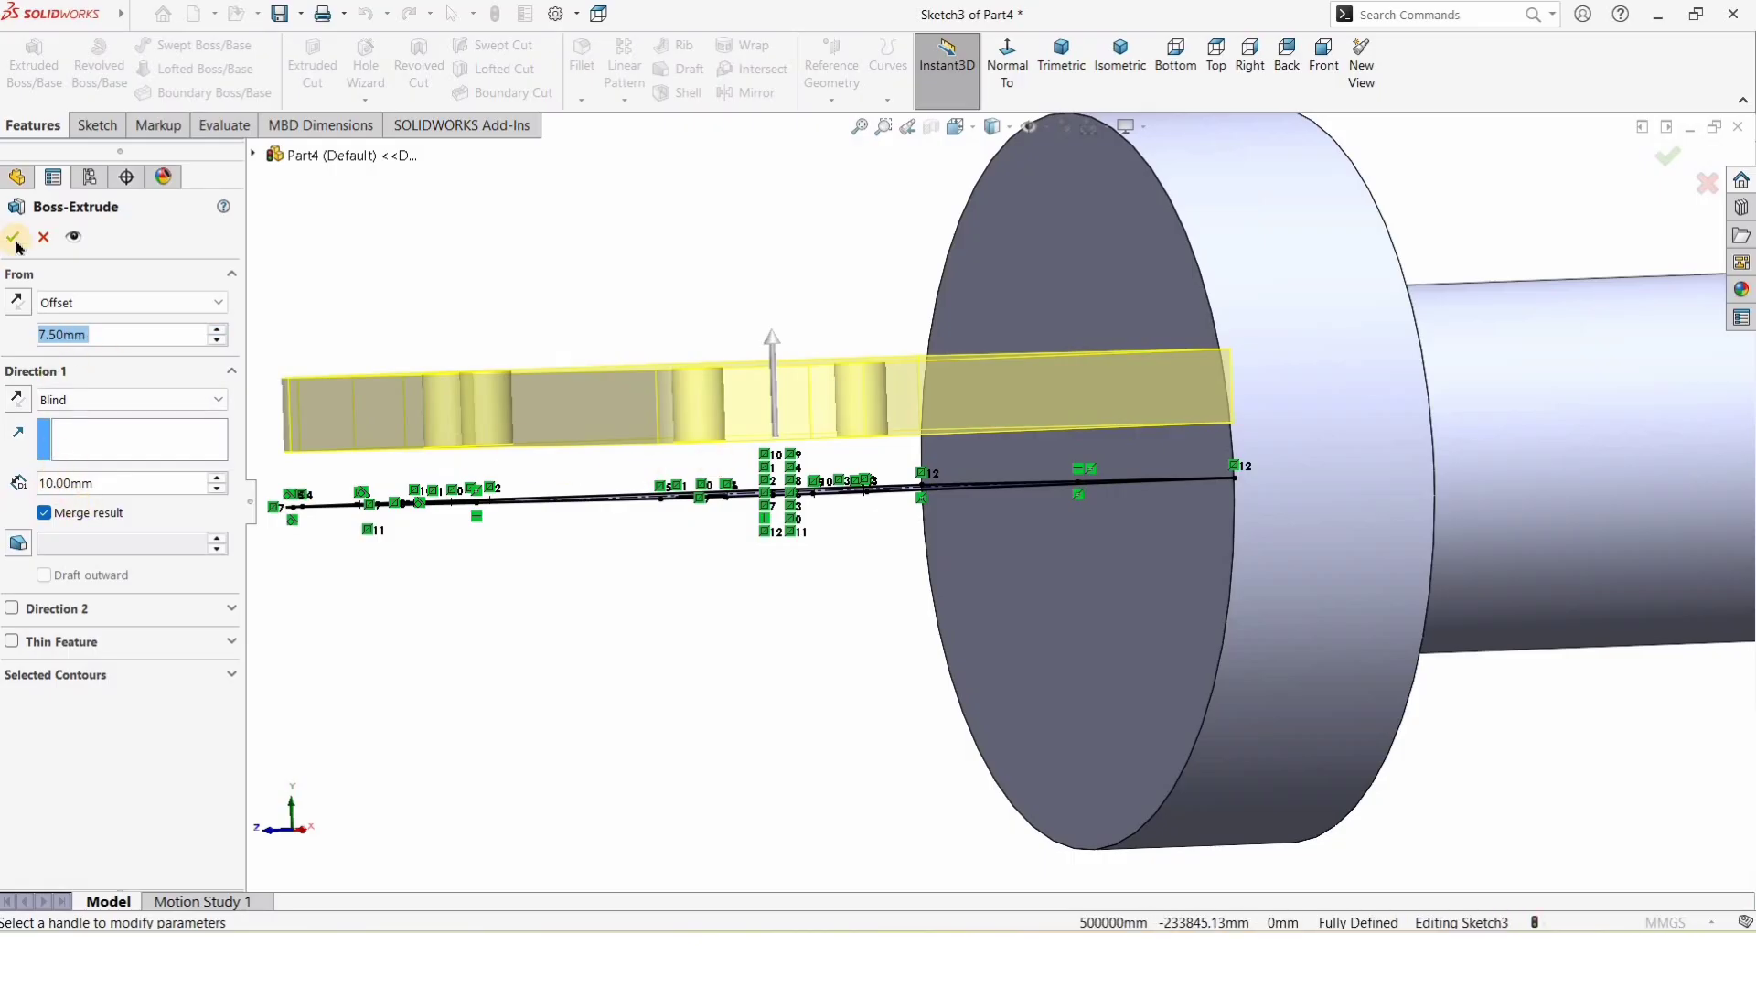
Step: Mirror the extruded plate with its holes about the Top Plane to form a second parallel plate
middle_click_drag(869, 509, 827, 698)
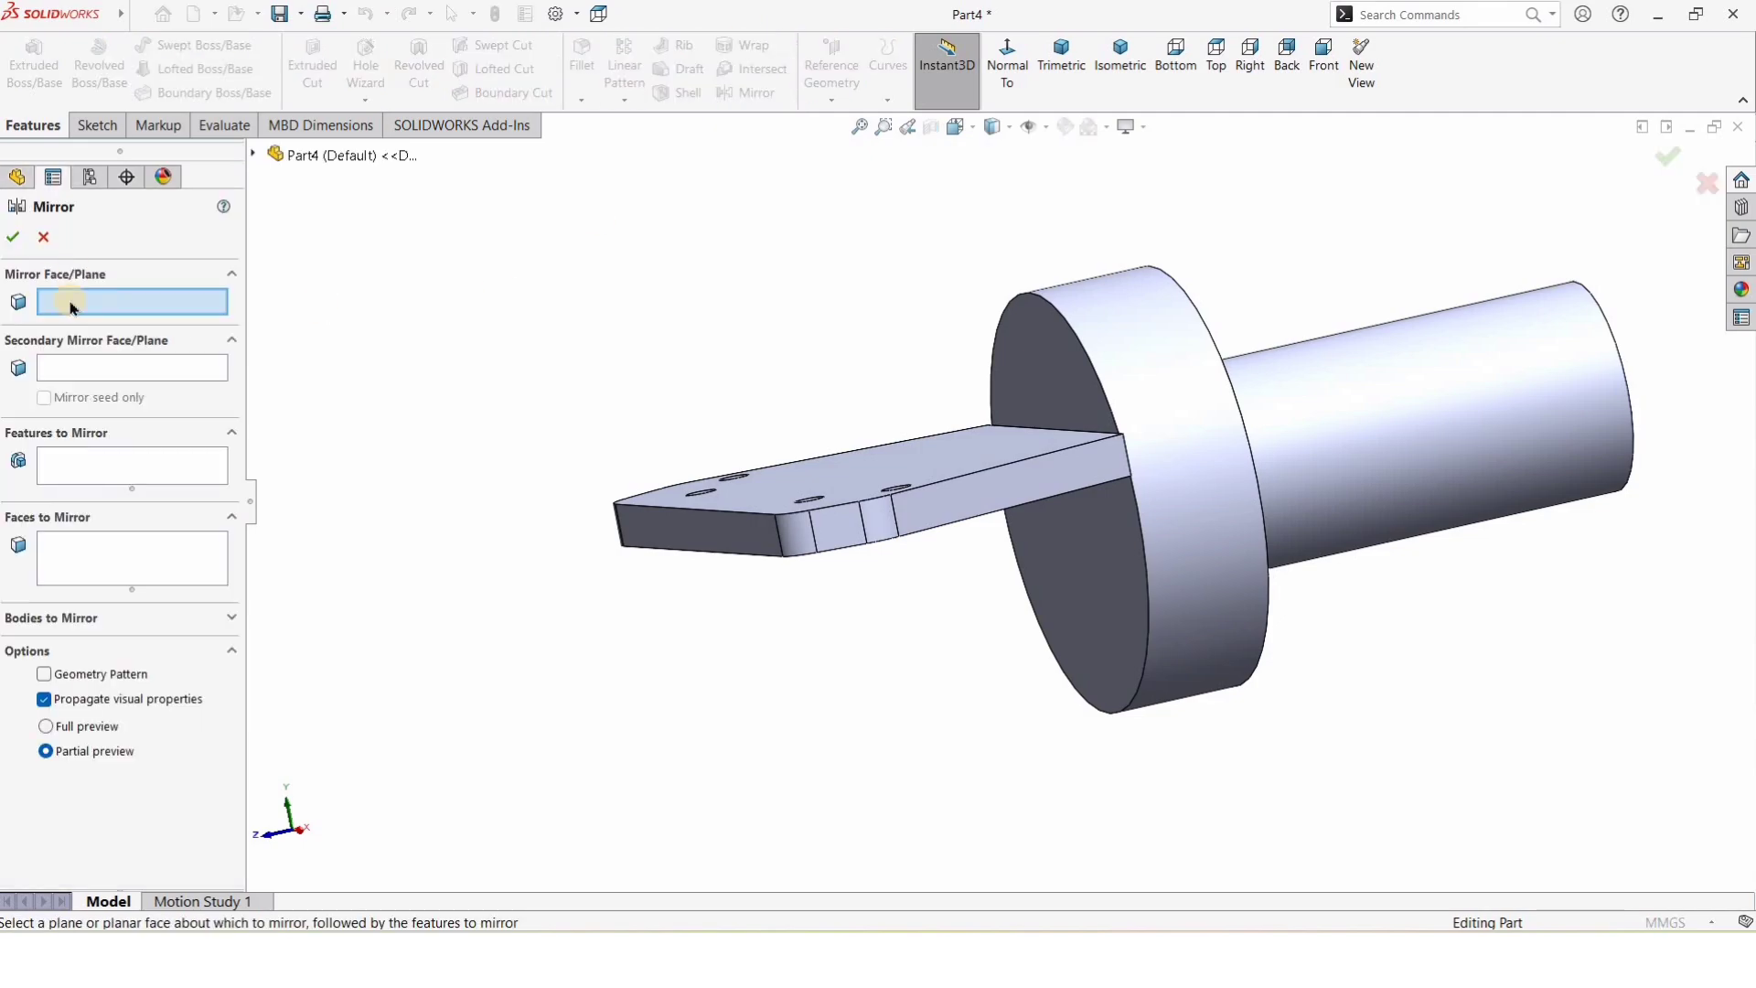
left_click(253, 155)
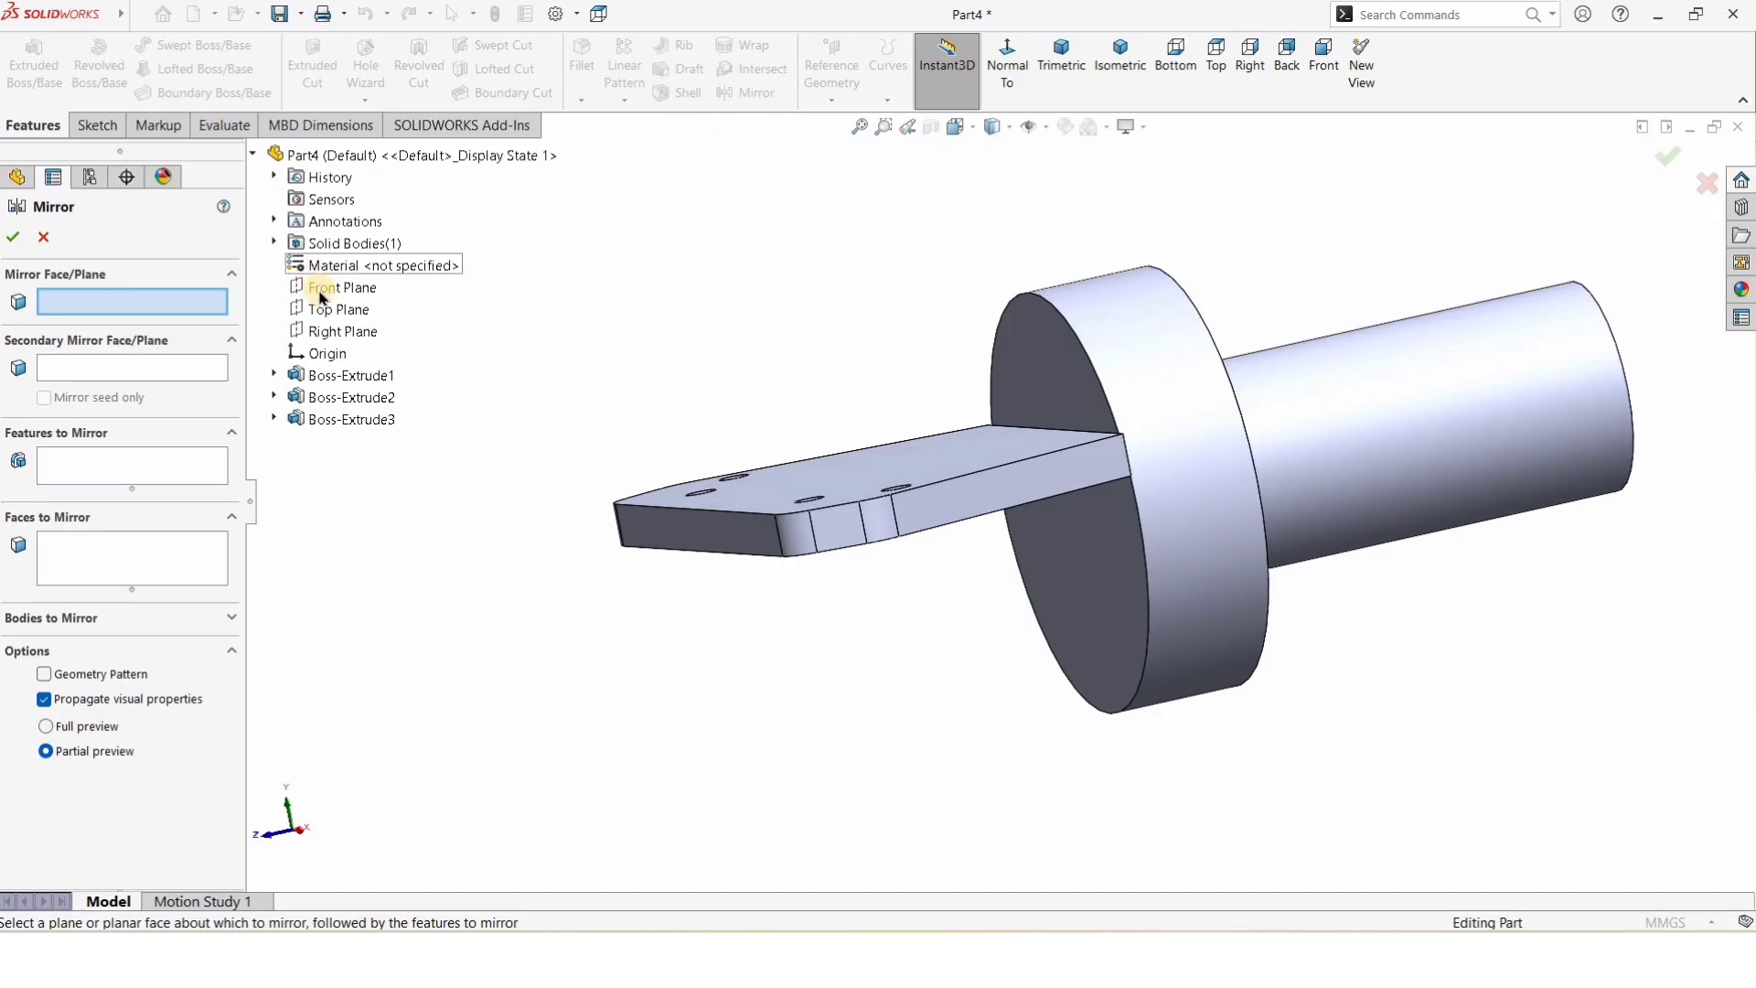
left_click(1267, 528)
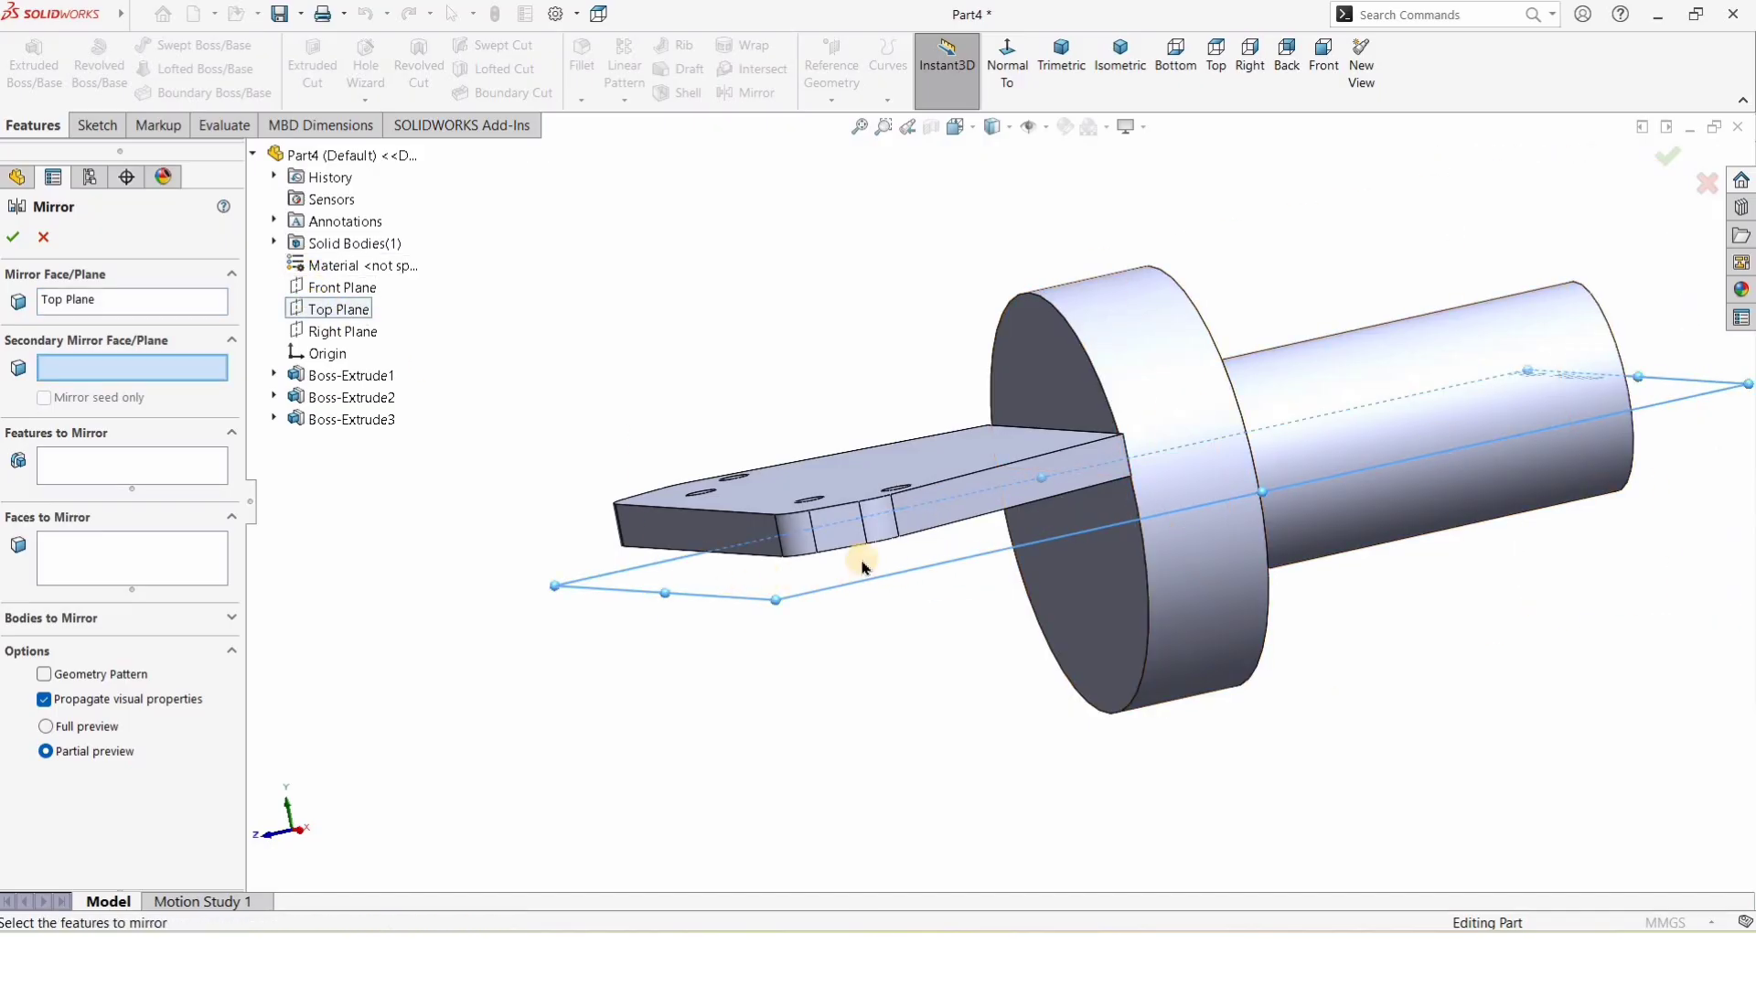
middle_click_drag(878, 571, 881, 613)
left_click(108, 465)
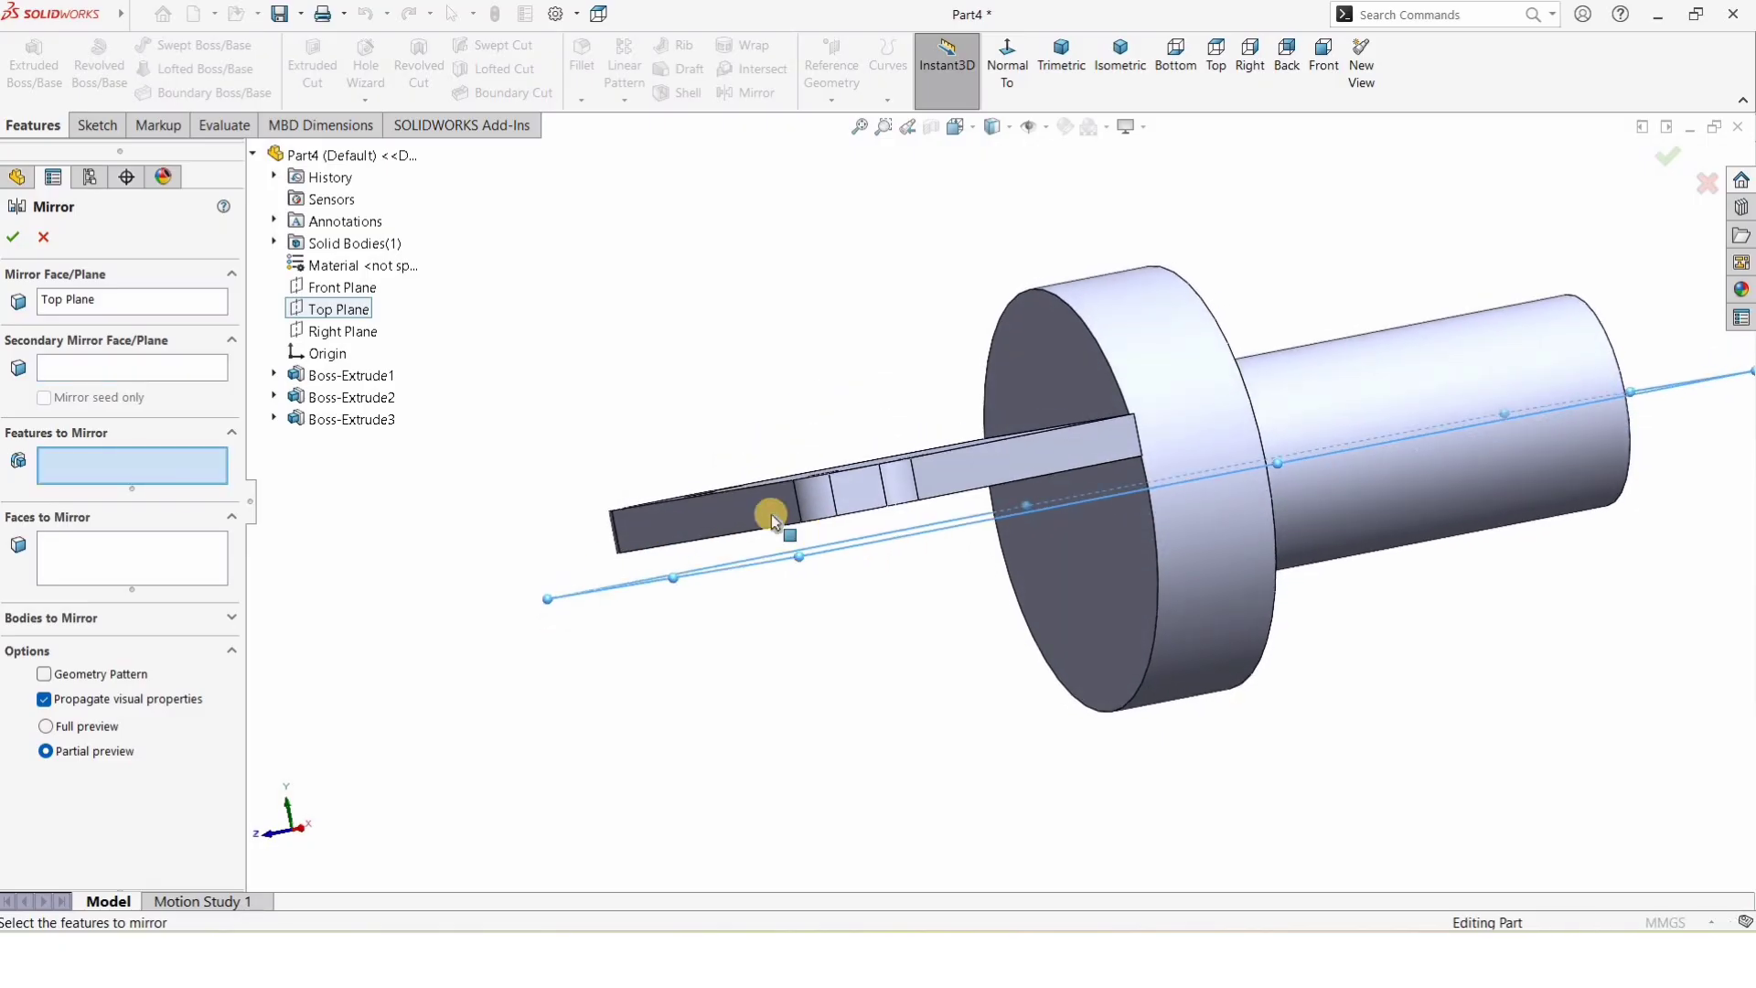
left_click(741, 519)
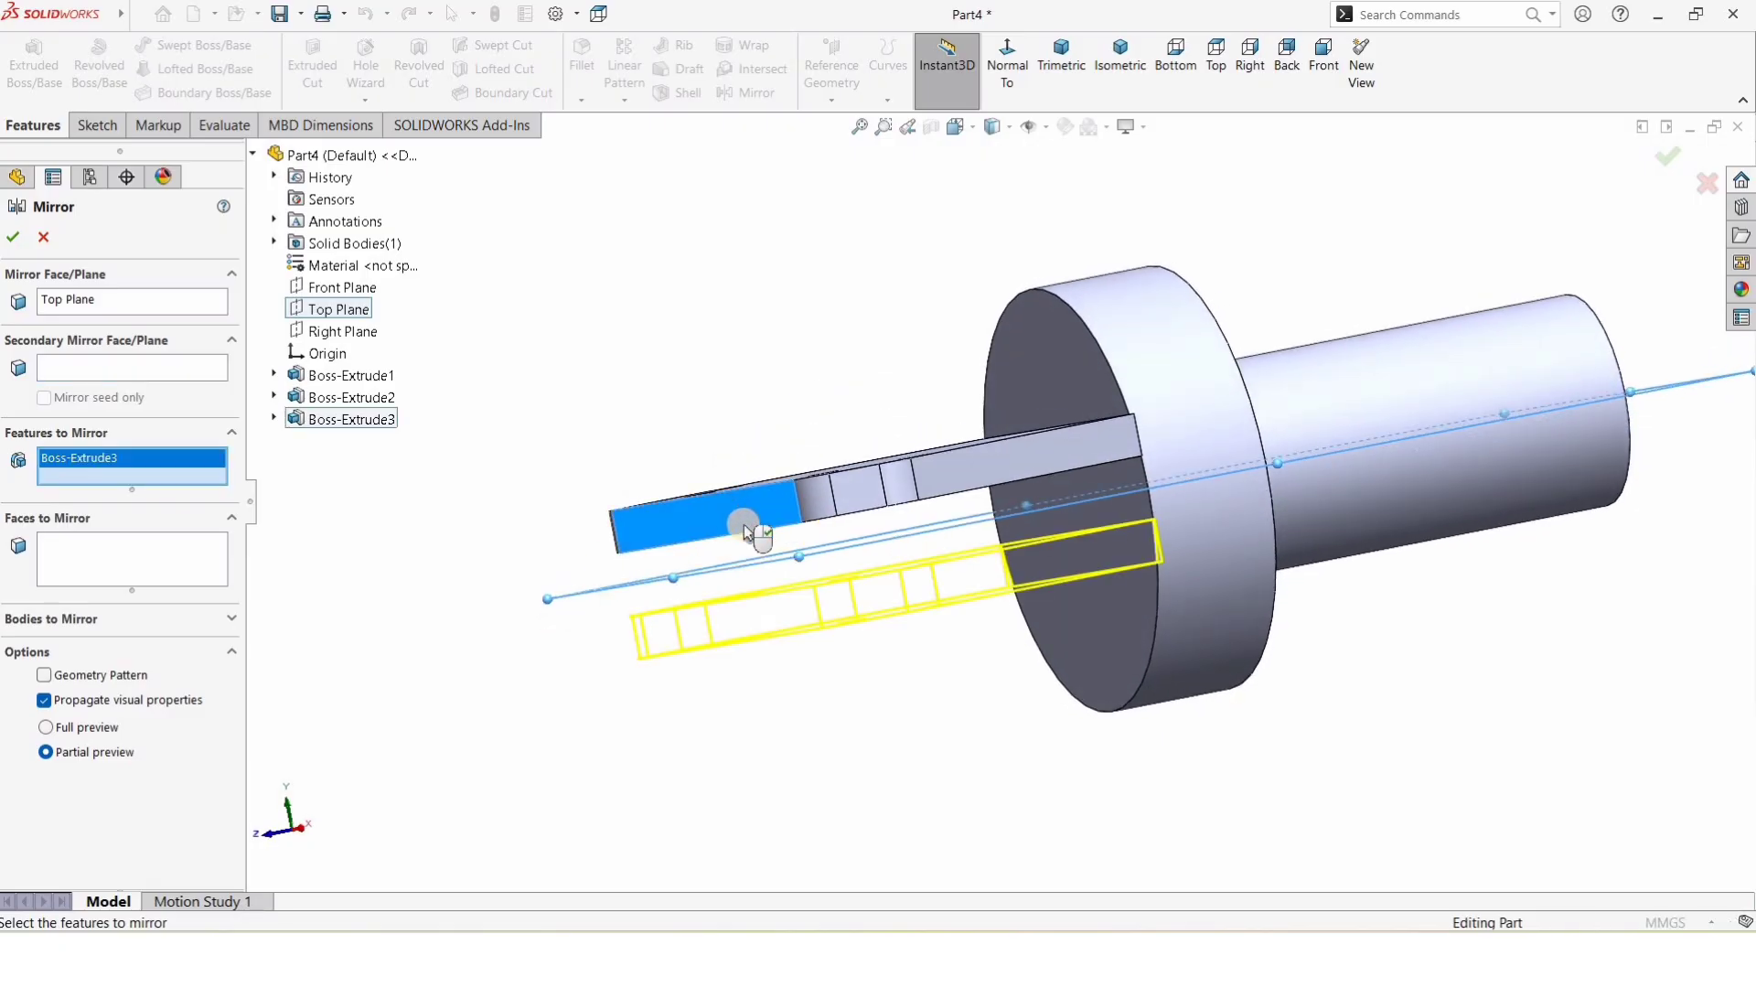
middle_click_drag(745, 528, 752, 576)
left_click(110, 461)
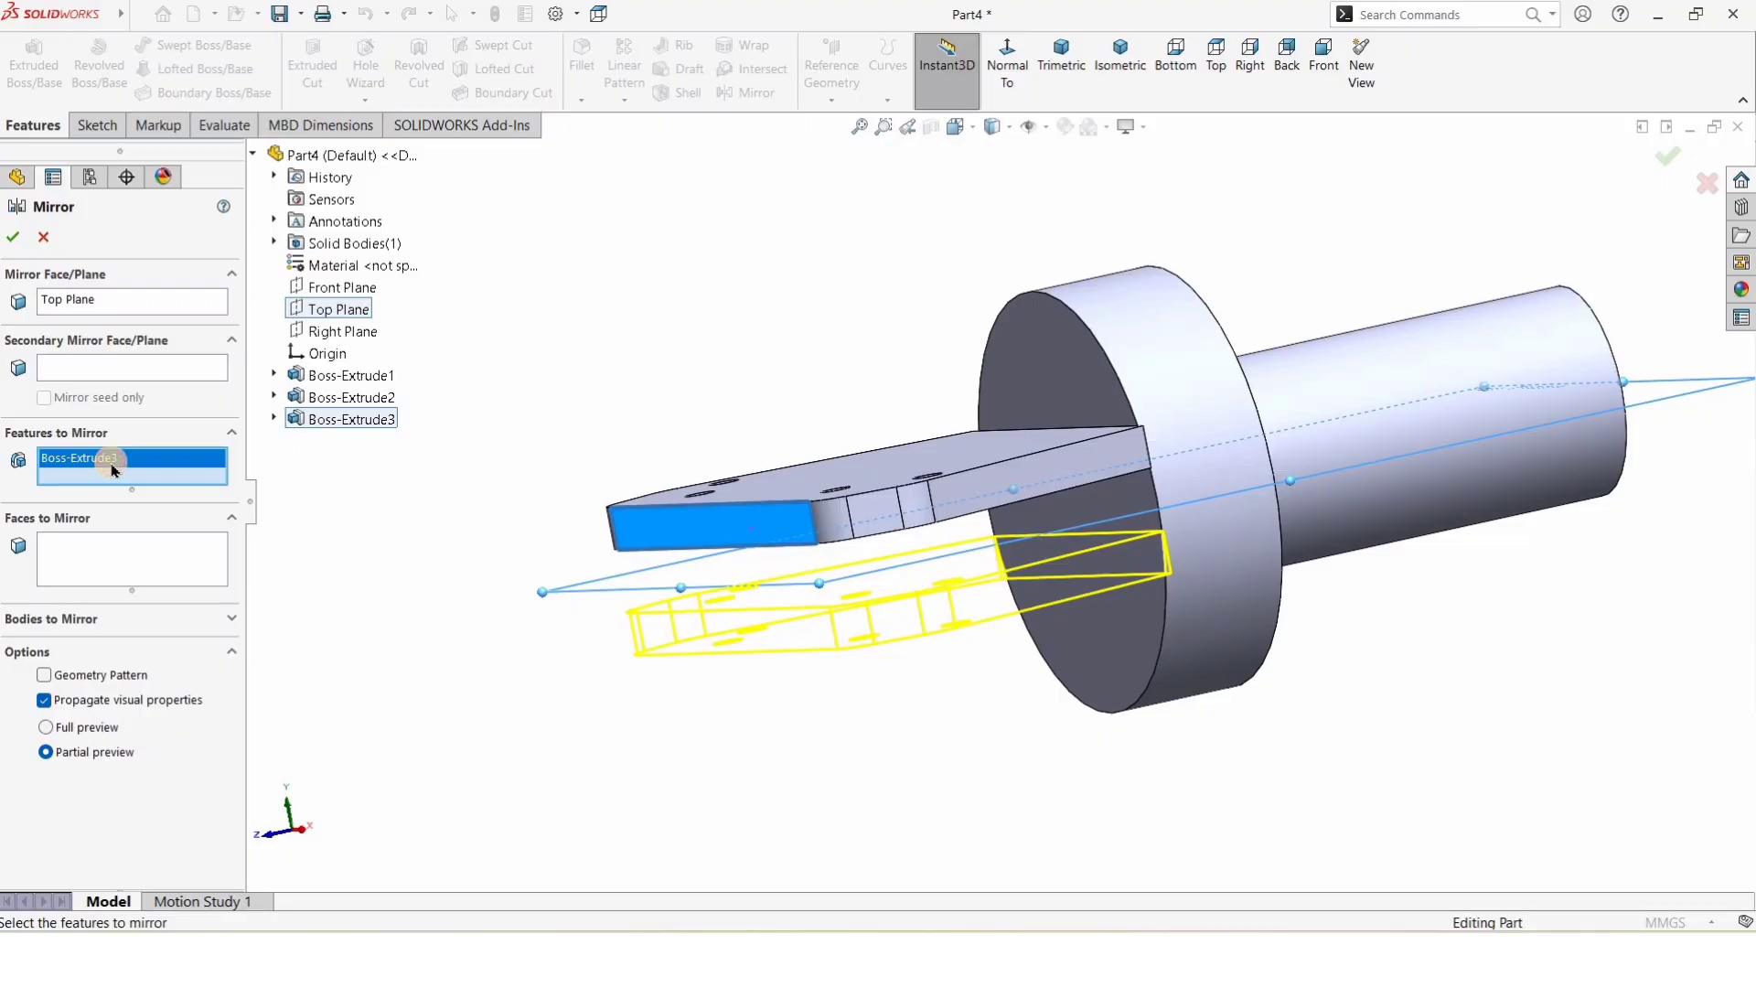
left_click(684, 538)
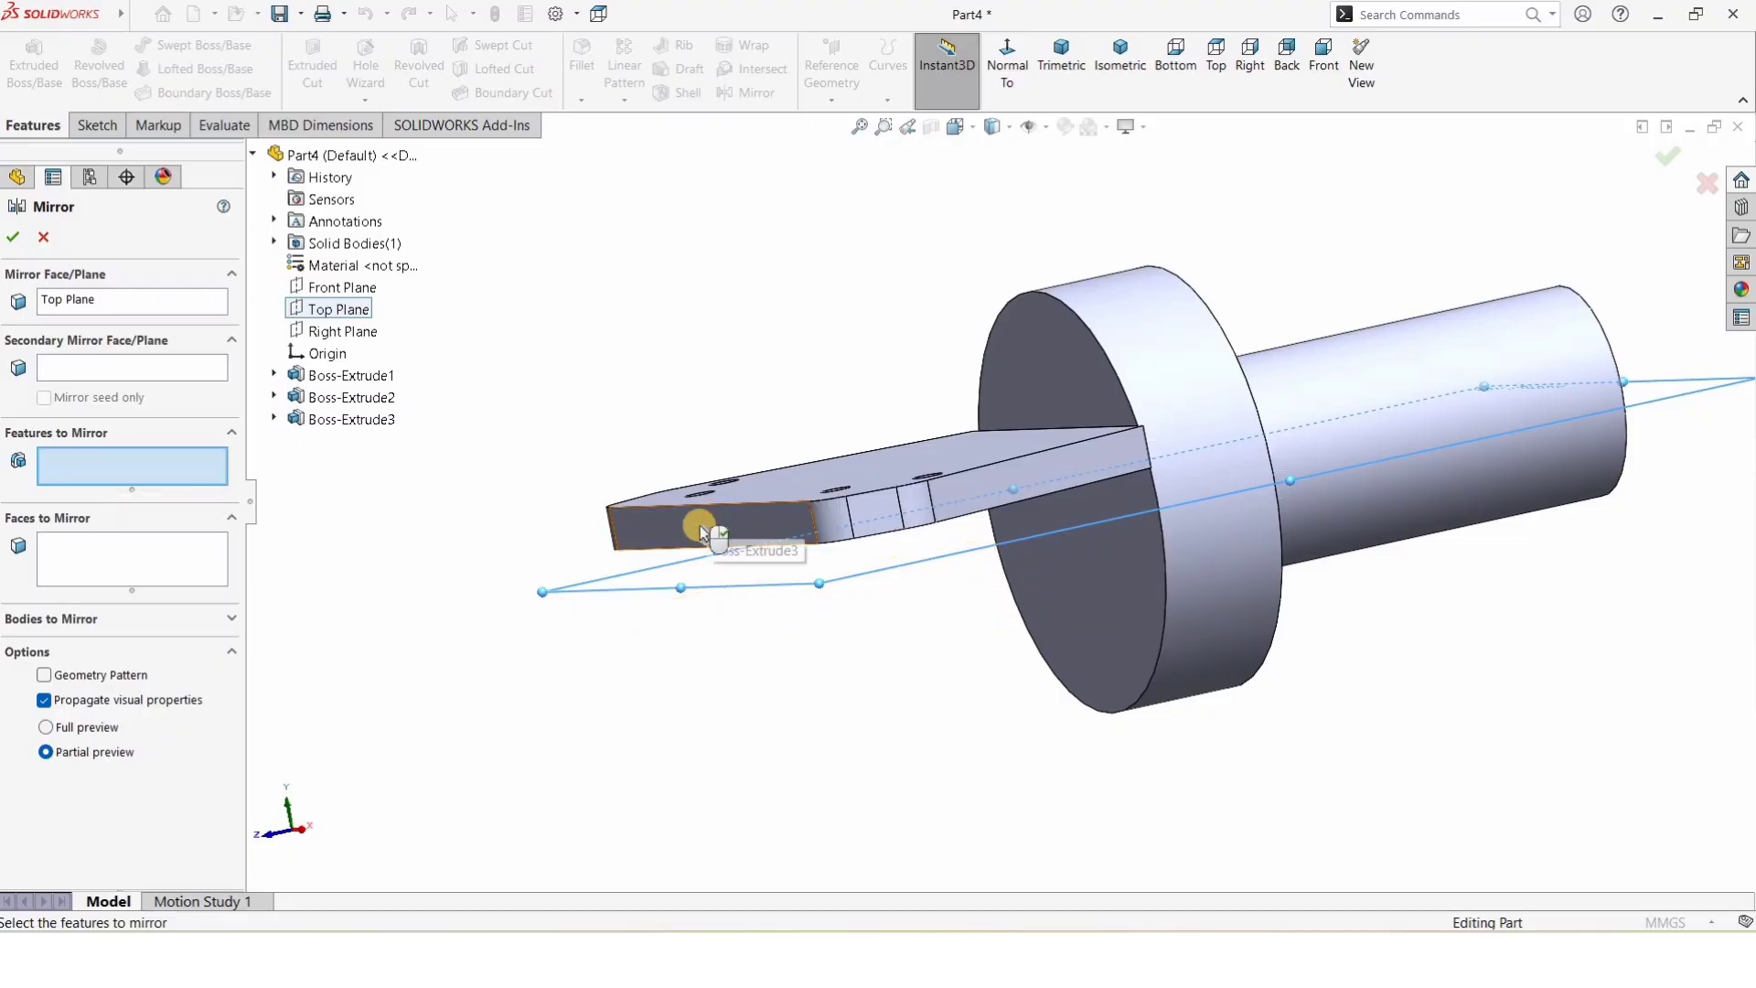
left_click(700, 525)
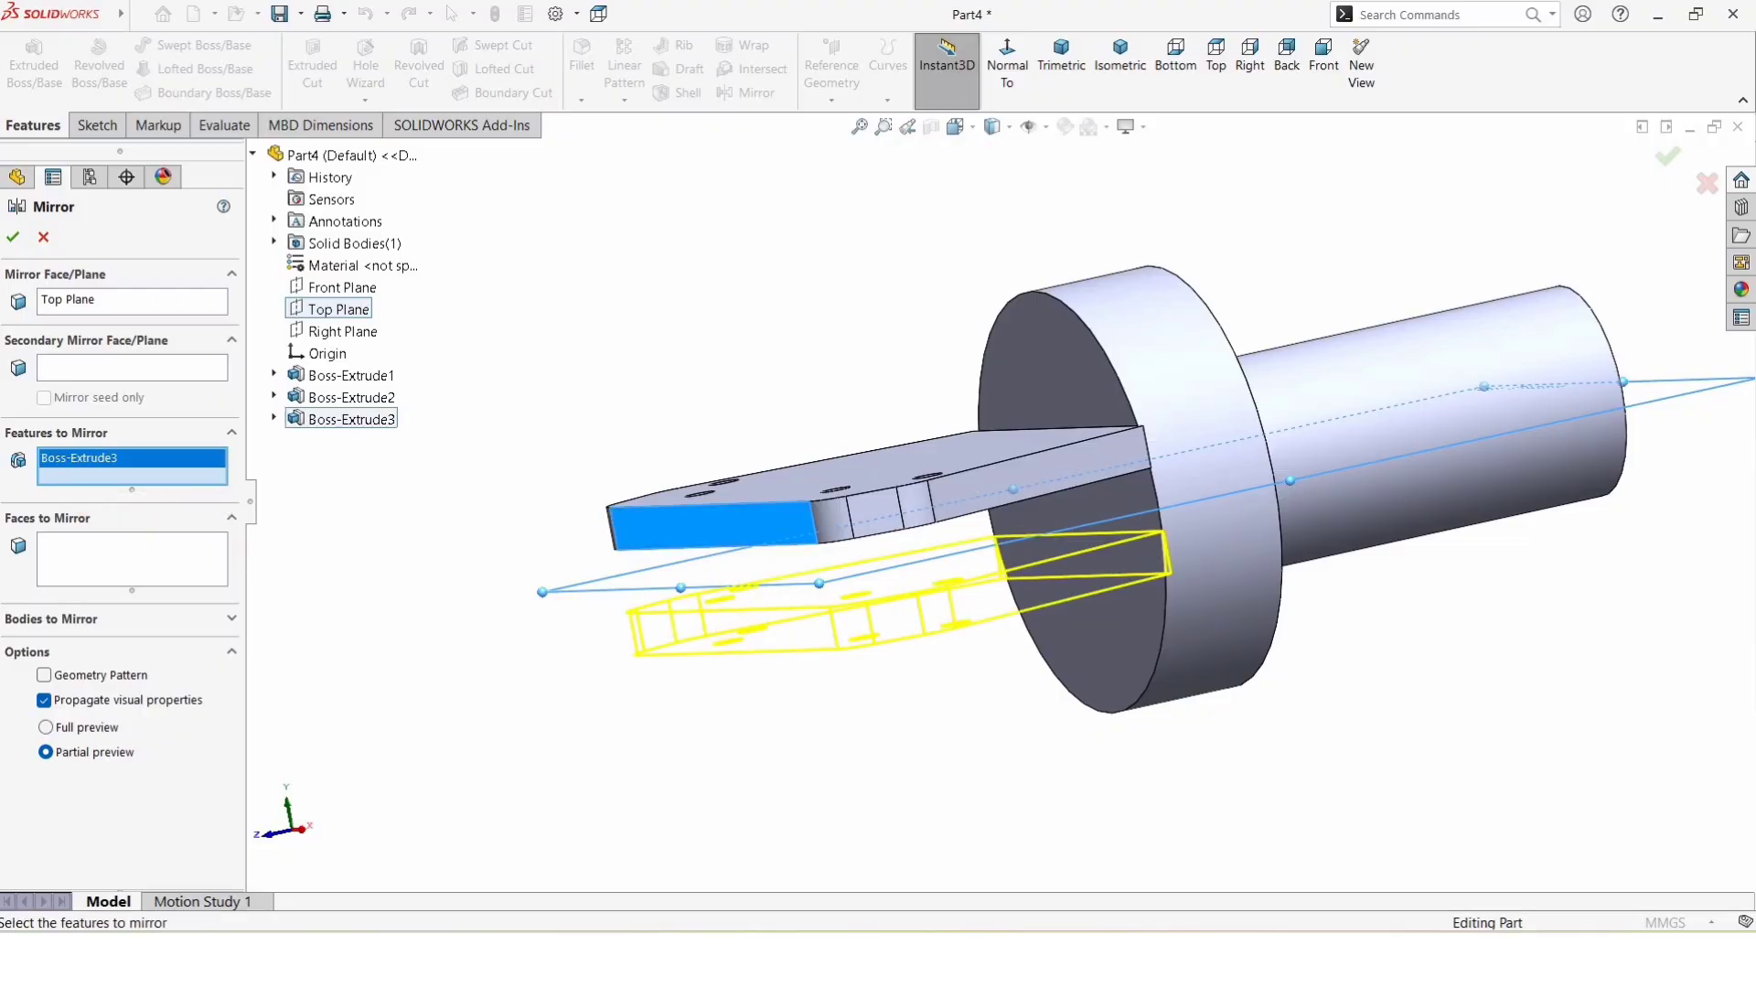
left_click(9, 241)
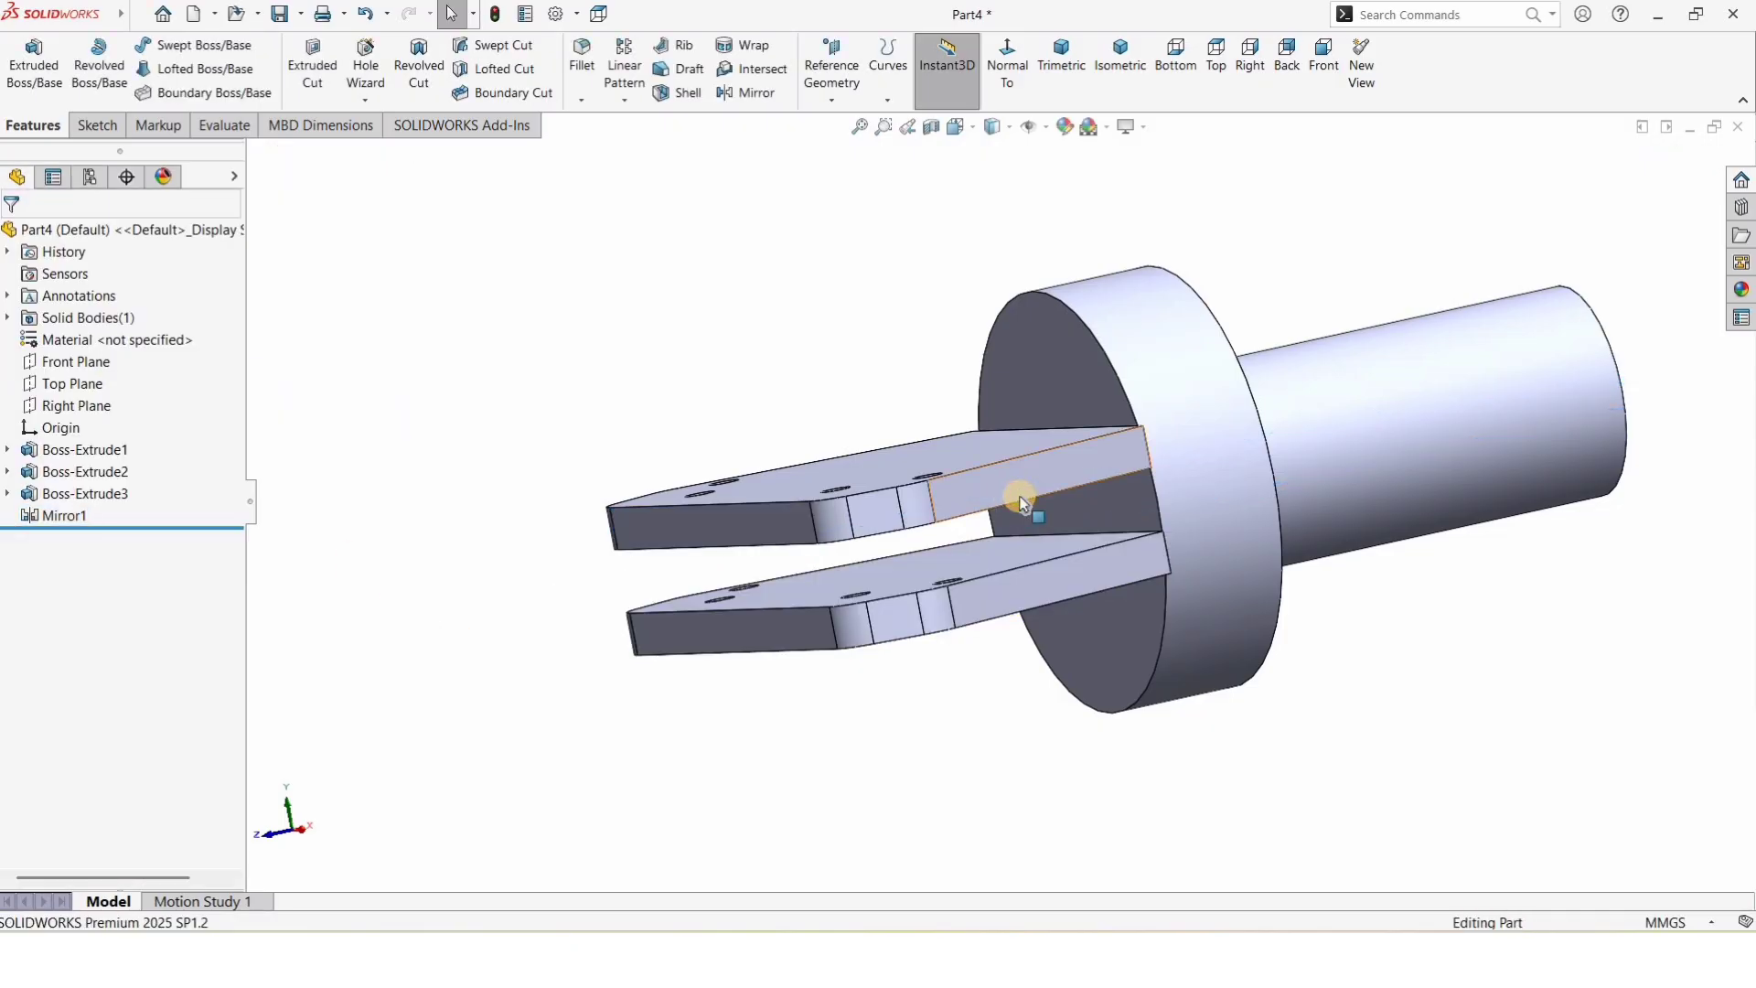
Step: Start a symmetric fillet on the upper plate's side edge where it meets the flange, with a 50 mm radius
scroll(1022, 503, "down", 2)
scroll(1043, 512, "up", 3)
mouse_move(1051, 588)
middle_mouse_down()
mouse_move(1007, 497)
mouse_move(933, 538)
mouse_move(1148, 600)
mouse_move(1074, 439)
mouse_move(905, 497)
mouse_move(933, 353)
mouse_move(909, 458)
mouse_move(987, 475)
mouse_move(945, 498)
middle_mouse_up()
scroll(984, 388, "down", 3)
scroll(982, 389, "down", 1)
left_click(772, 276)
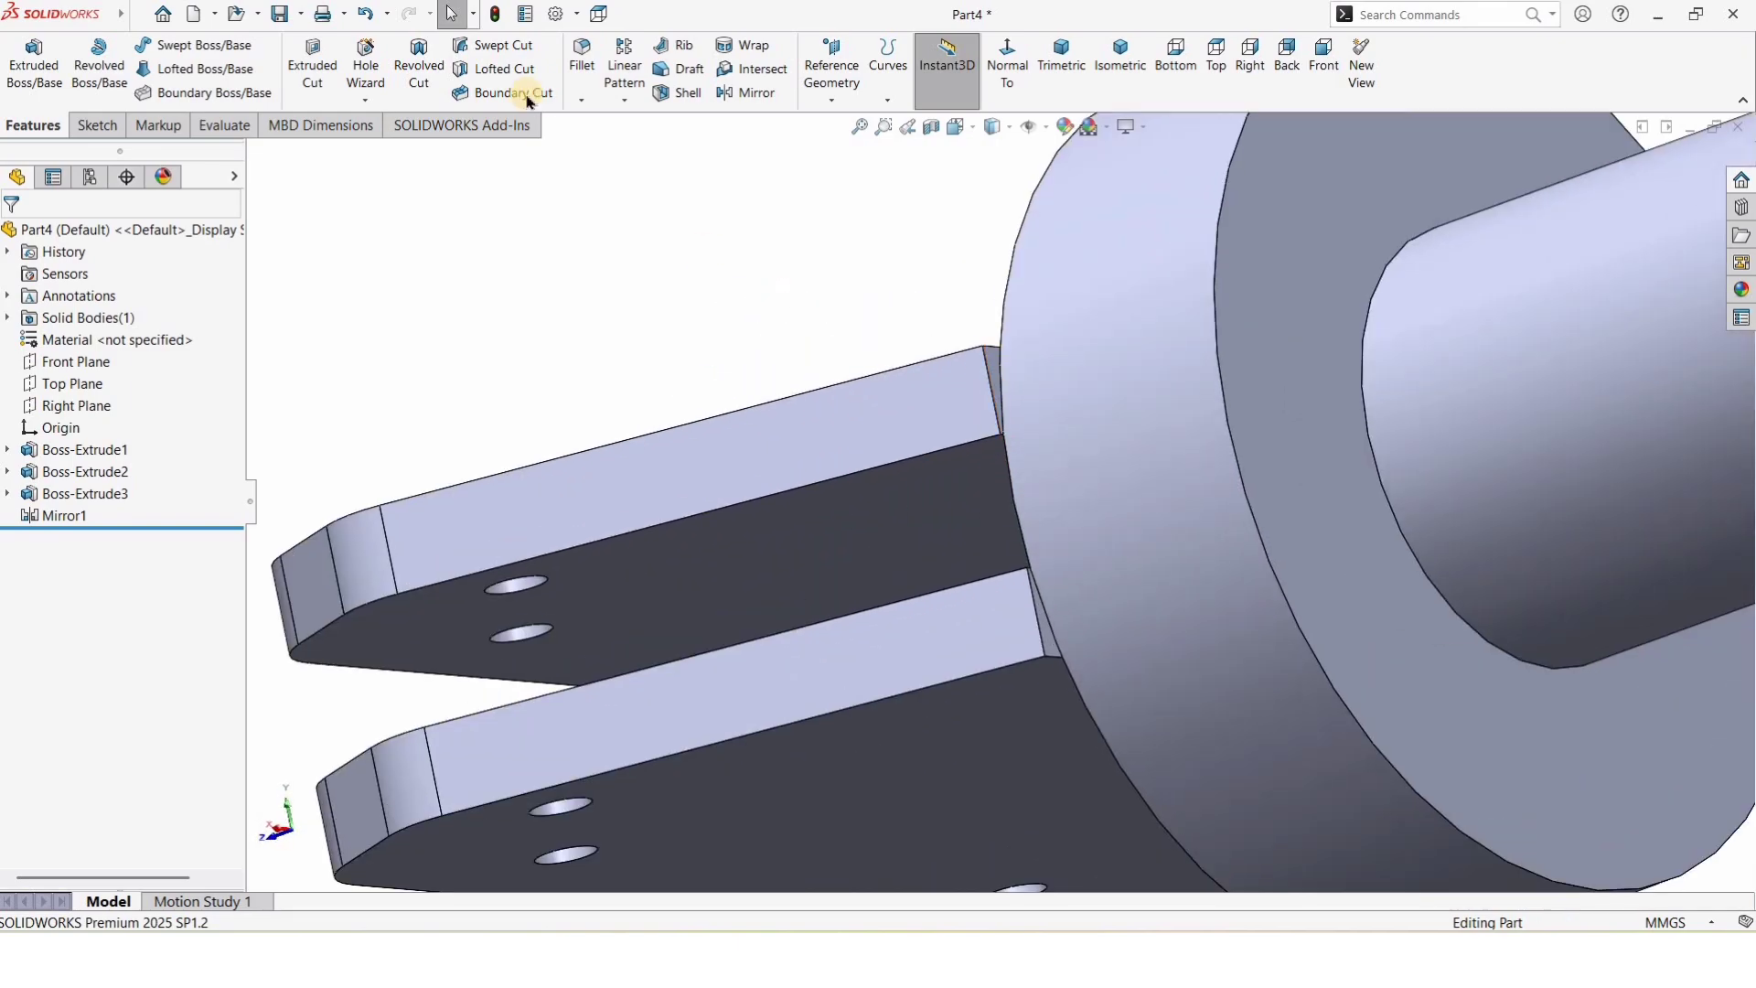
scroll(527, 91, "up", 2)
left_click(633, 137)
left_click(1026, 427)
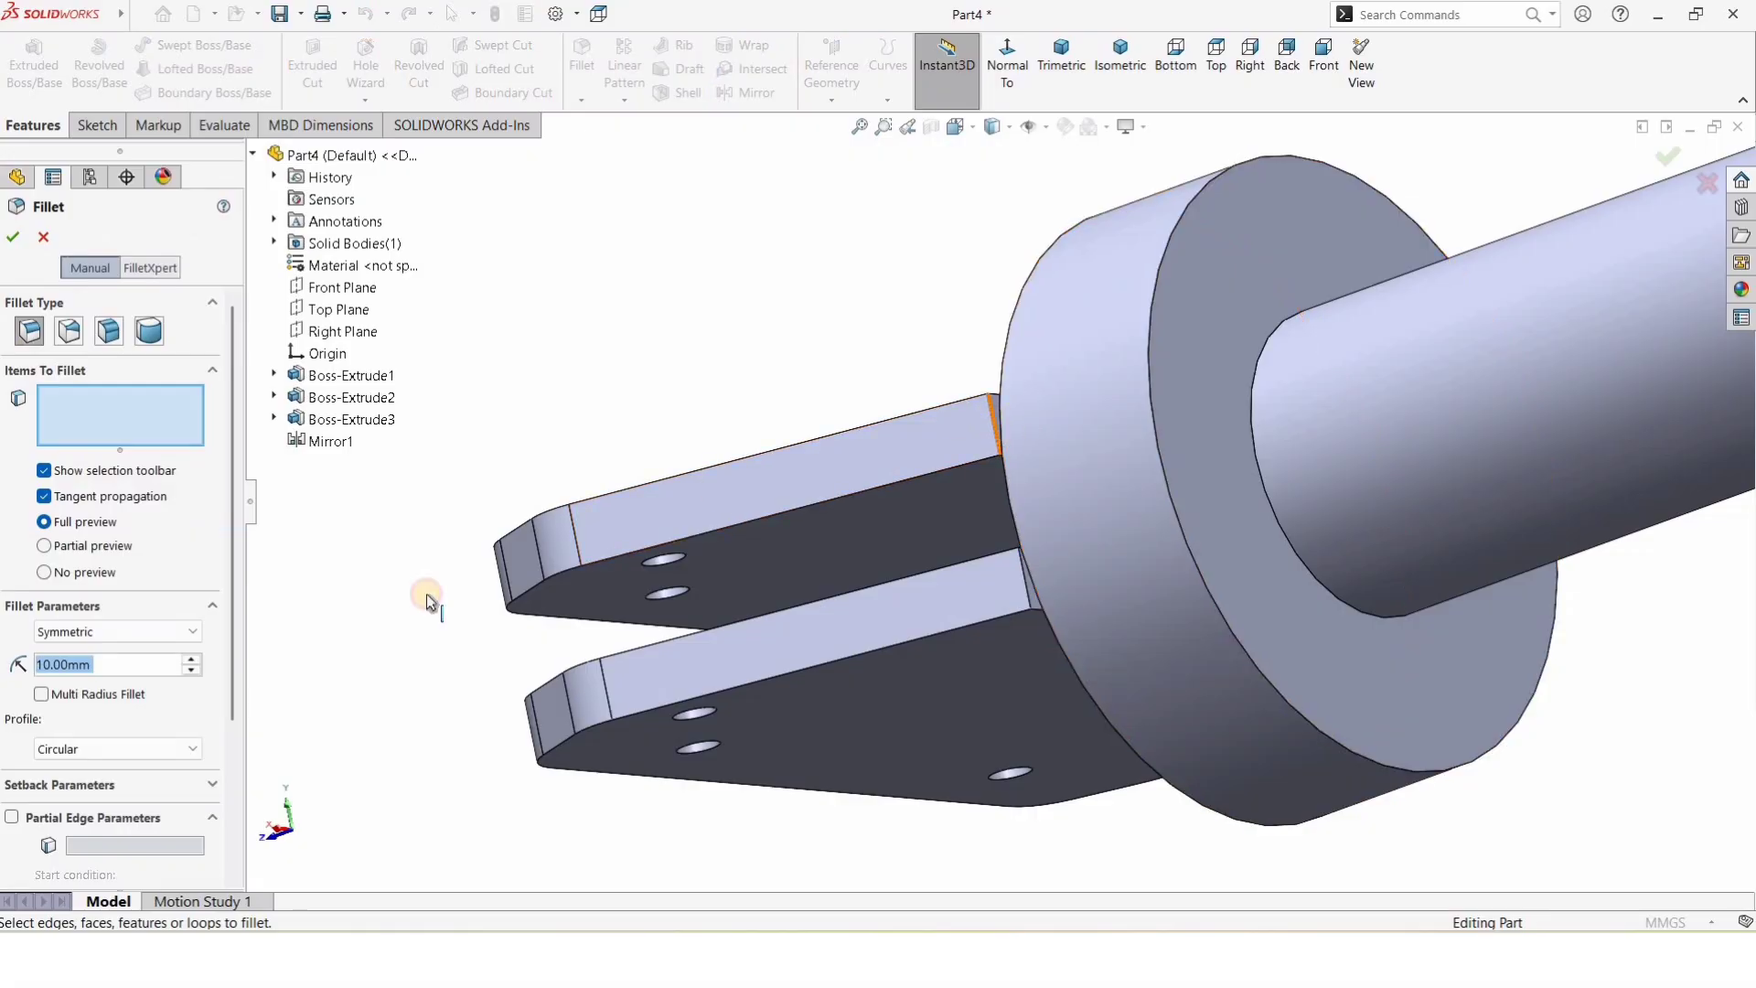
double_click(79, 667)
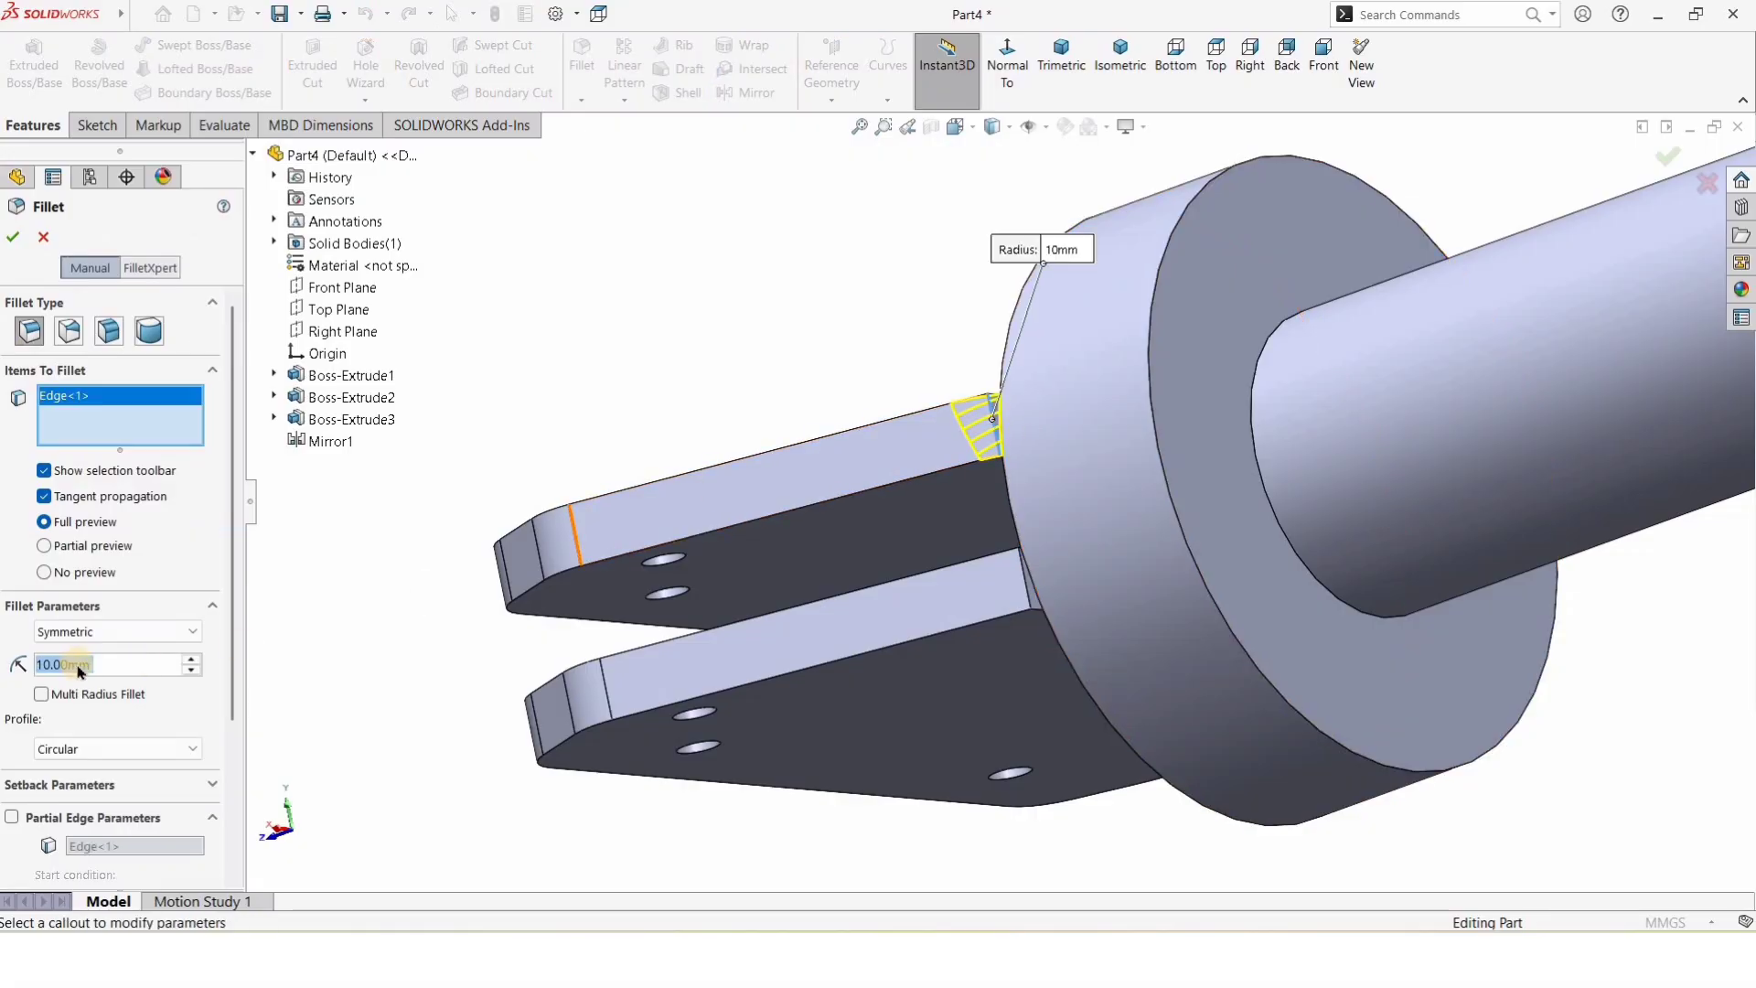
left_click(193, 658)
left_click(193, 659)
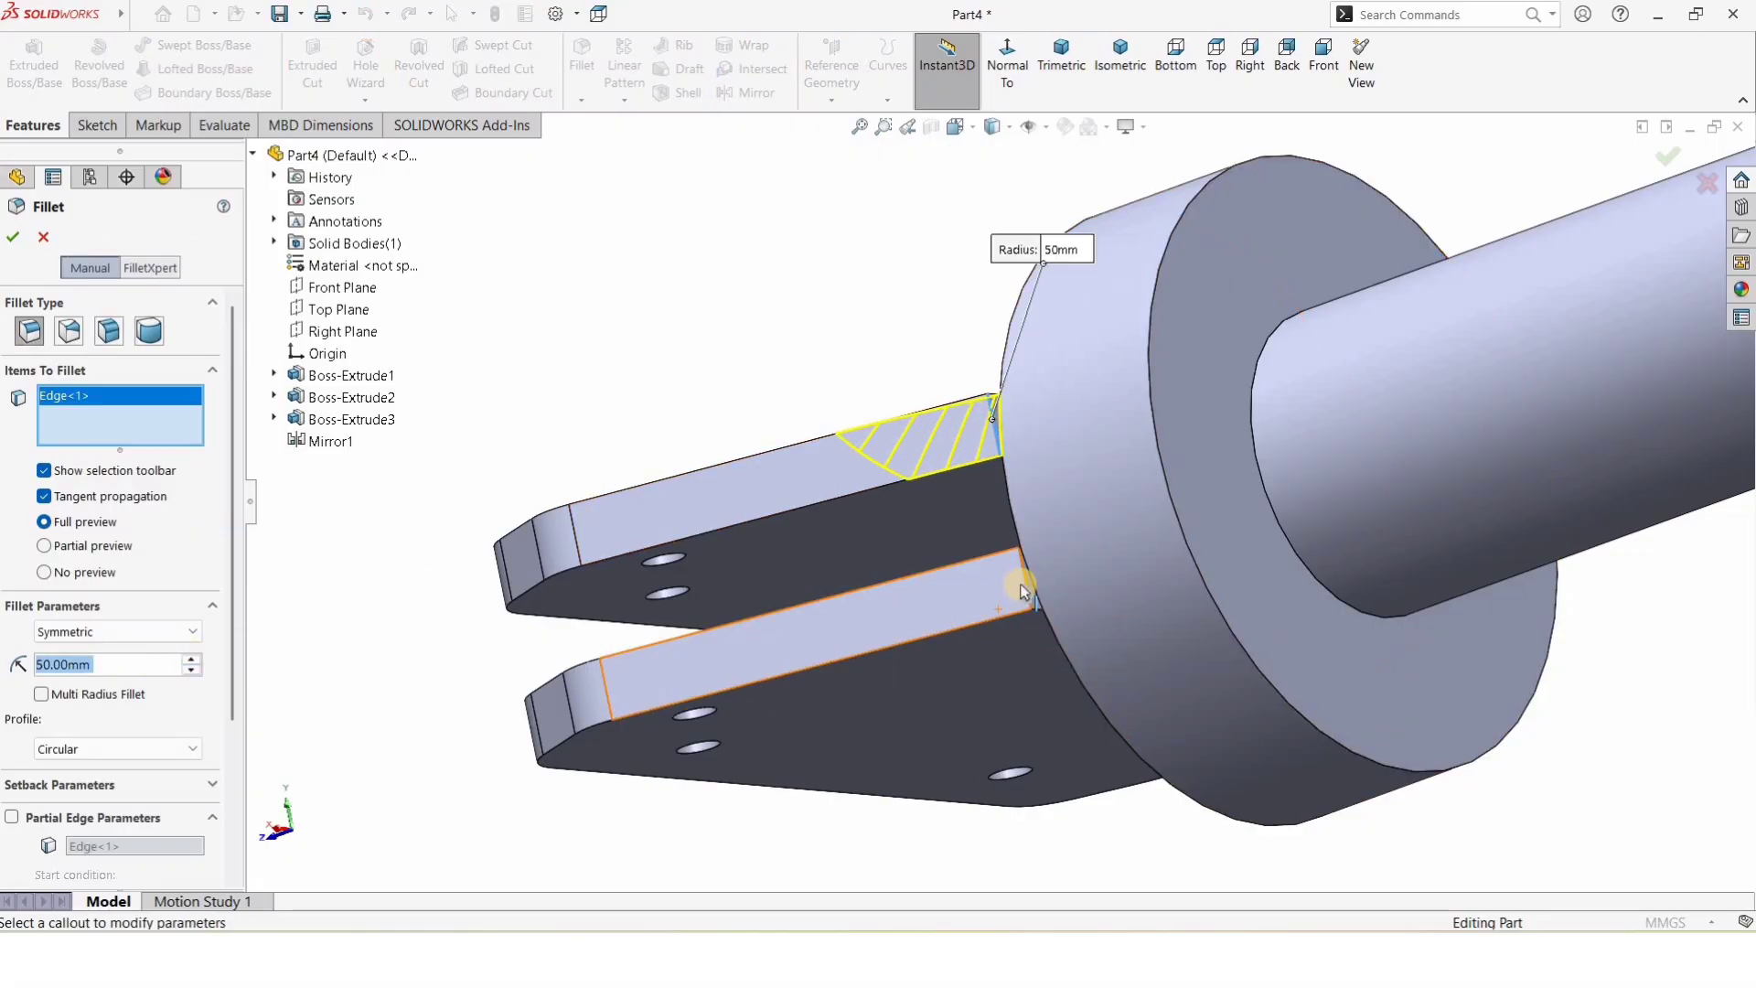
Step: Add the other three plate side edges at the flange to the 50 mm fillet and apply it
left_click(1079, 619)
middle_click_drag(1079, 619, 1591, 447)
left_click(1589, 442)
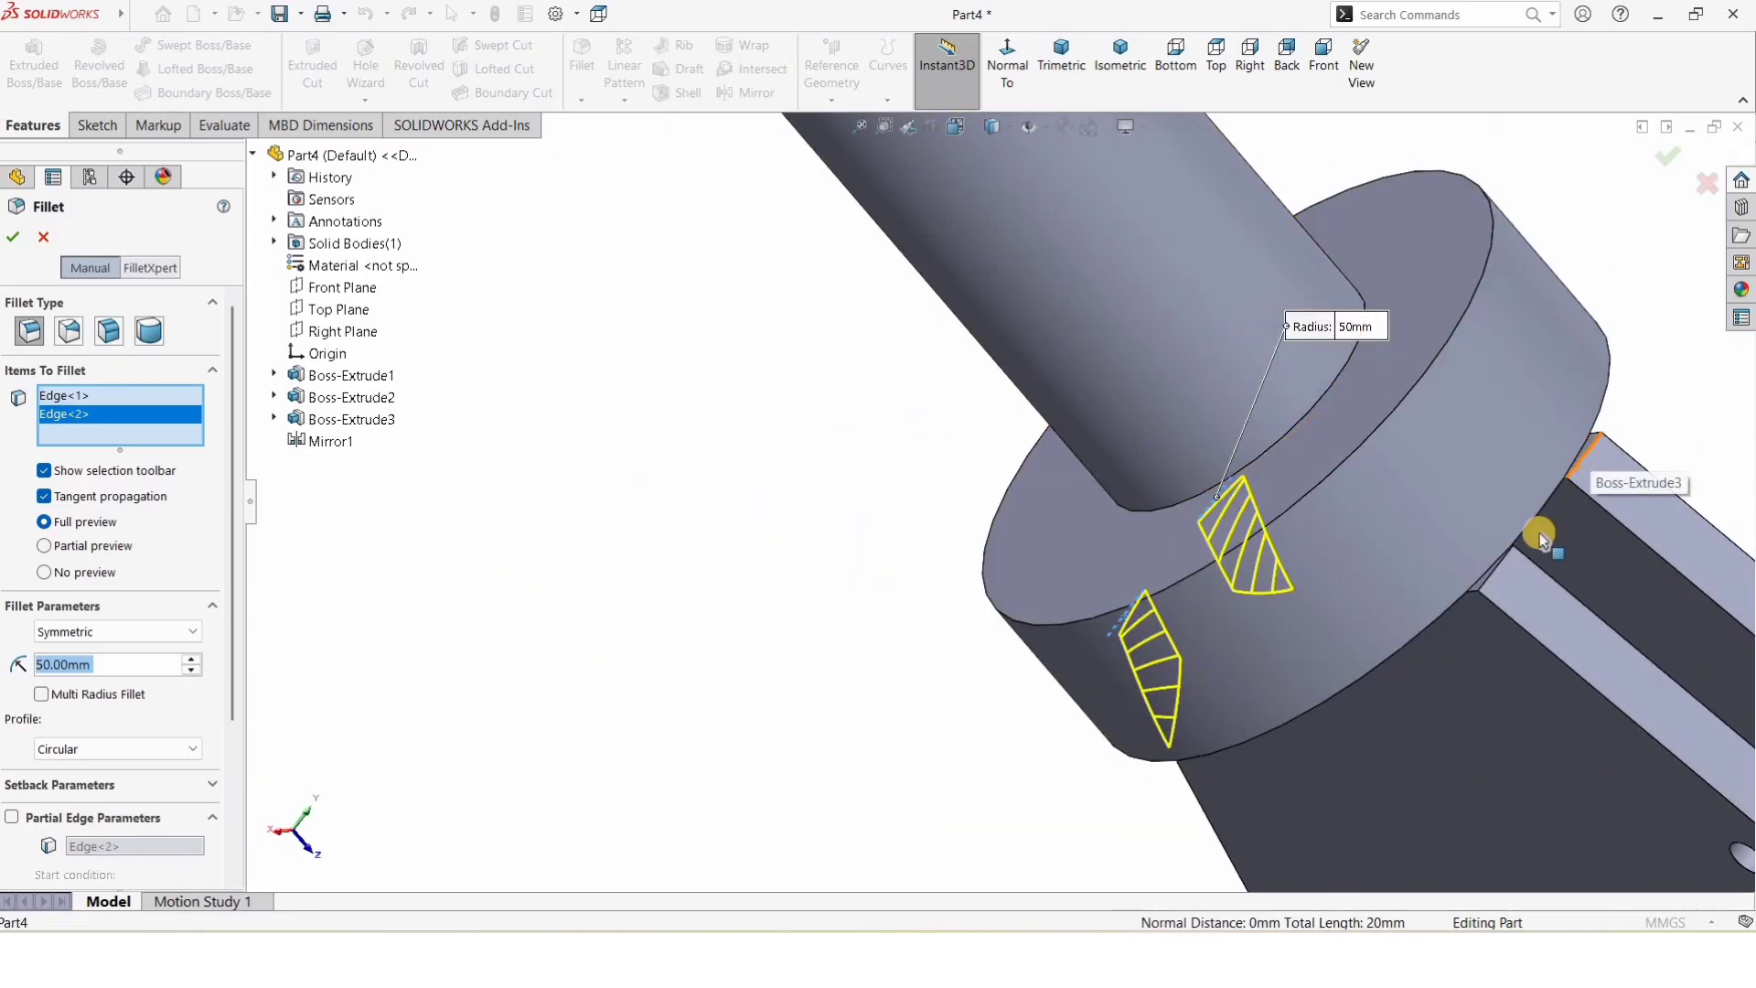
left_click(1487, 583)
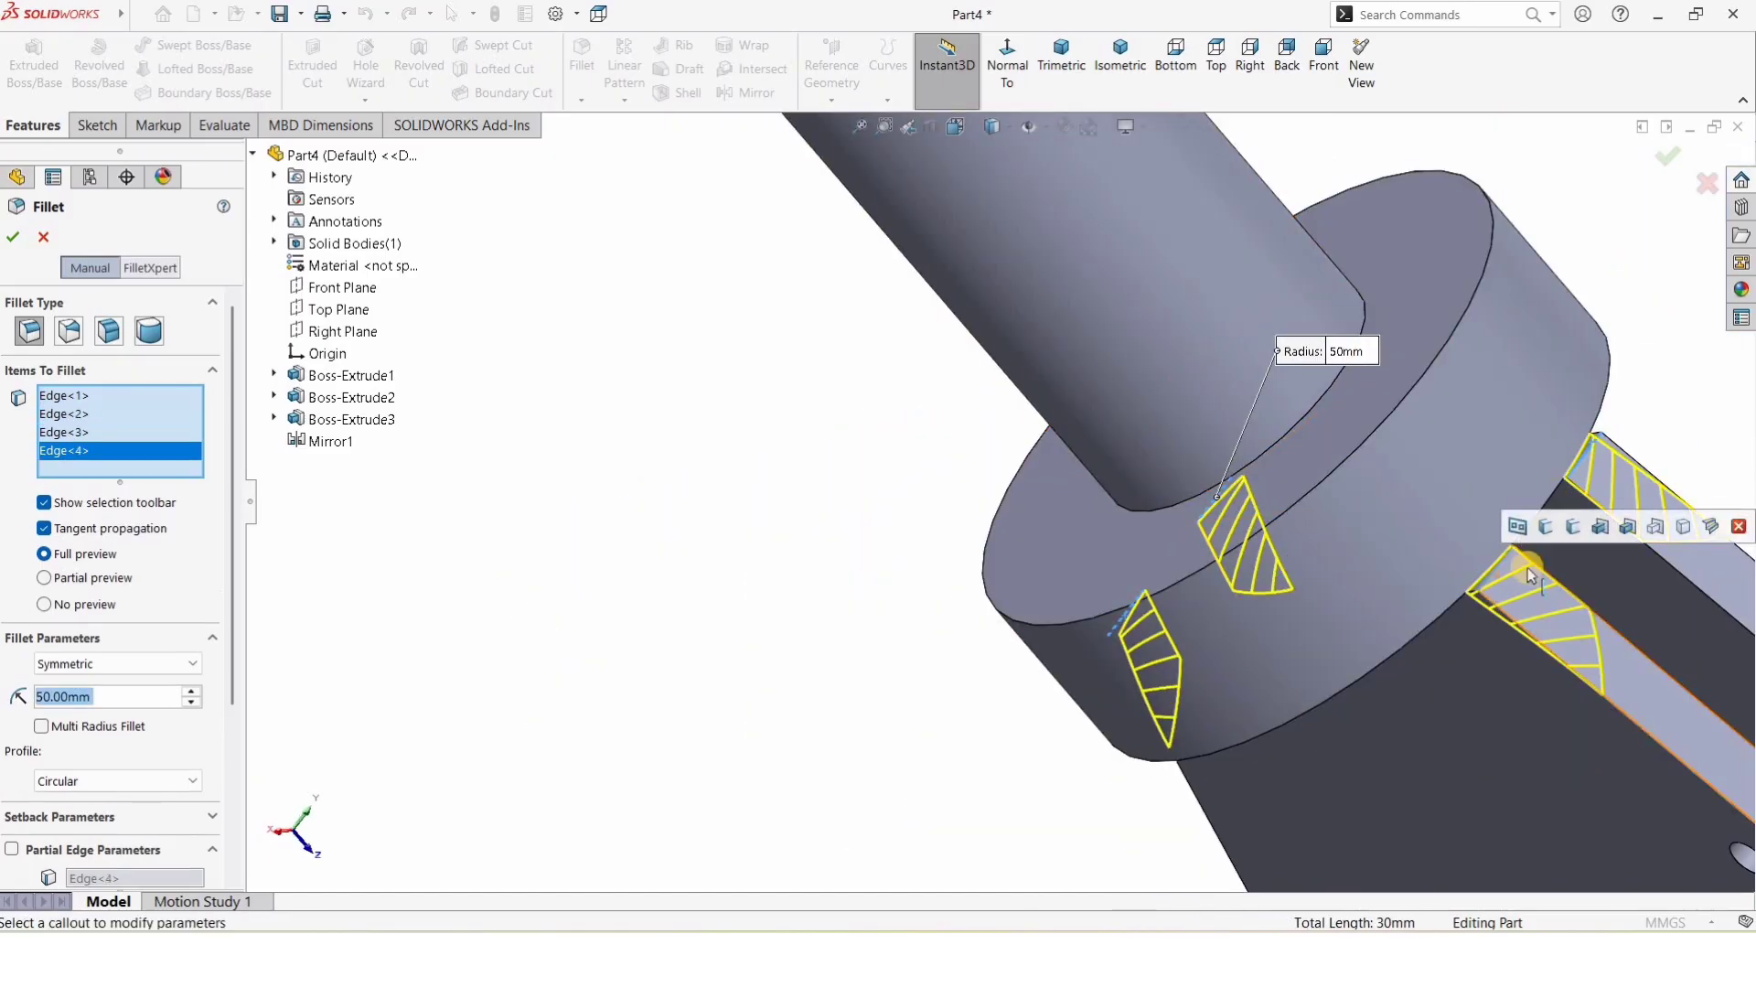
scroll(1417, 559, "down", 3)
scroll(1385, 560, "up", 5)
middle_click_drag(1386, 561, 1039, 440)
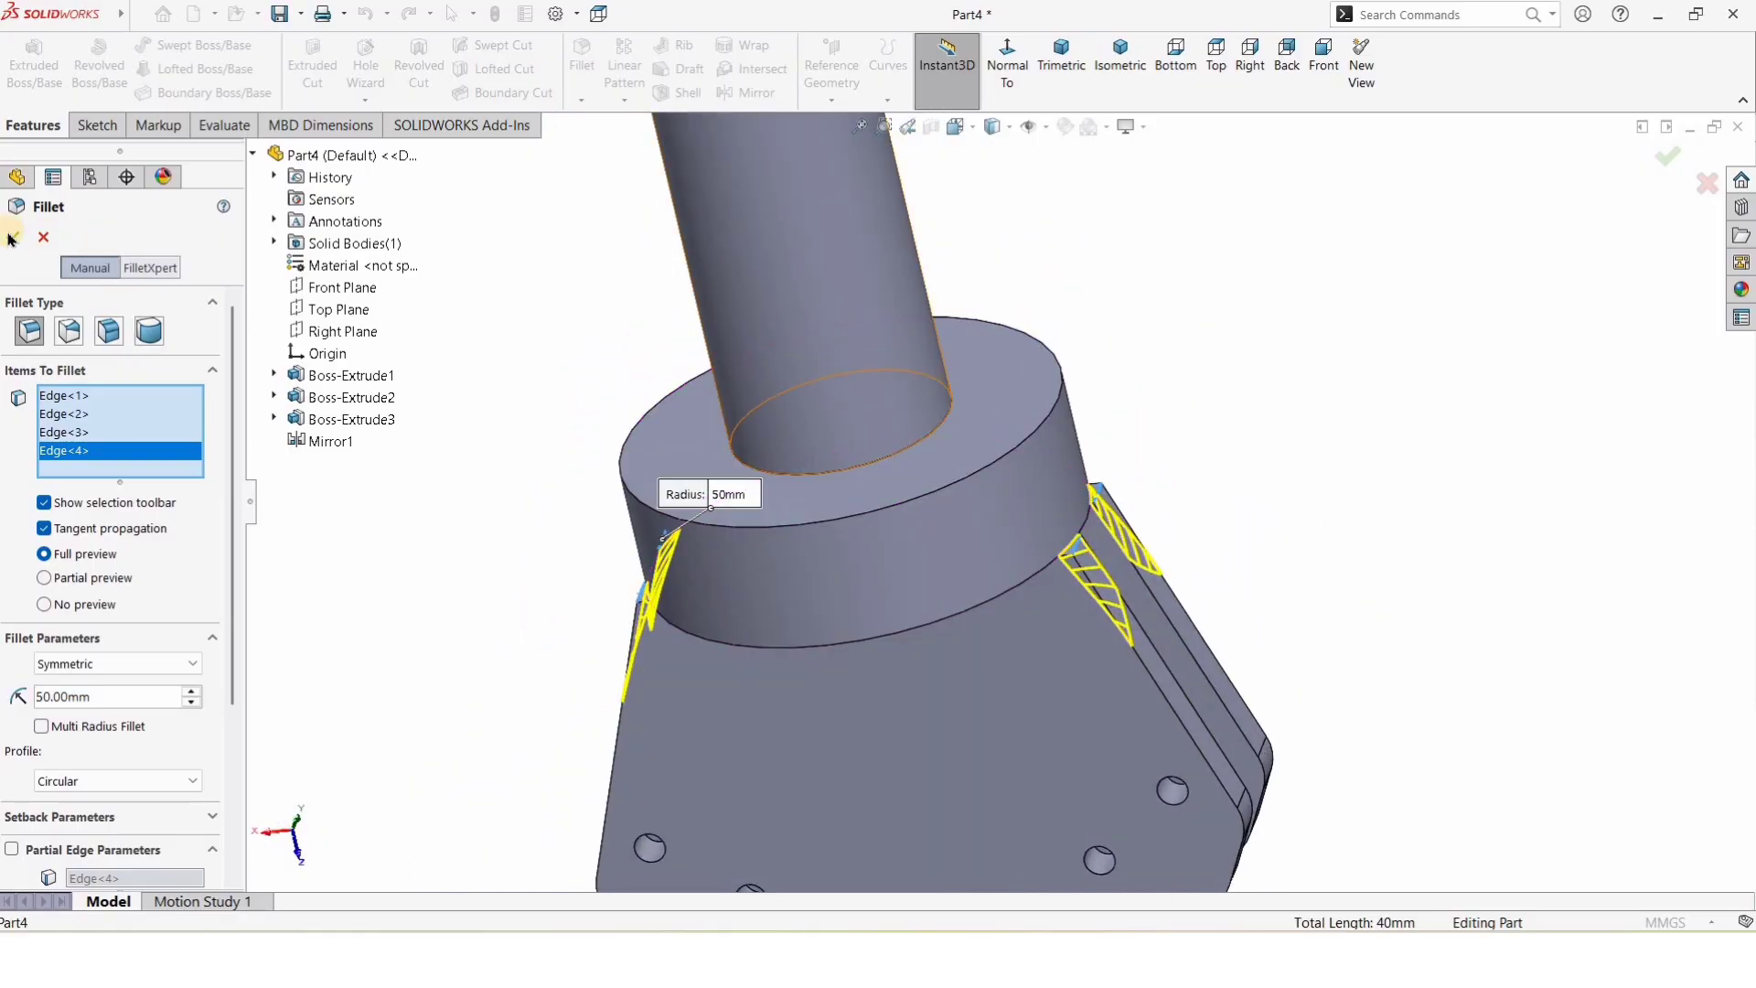
middle_click_drag(794, 668, 1046, 615)
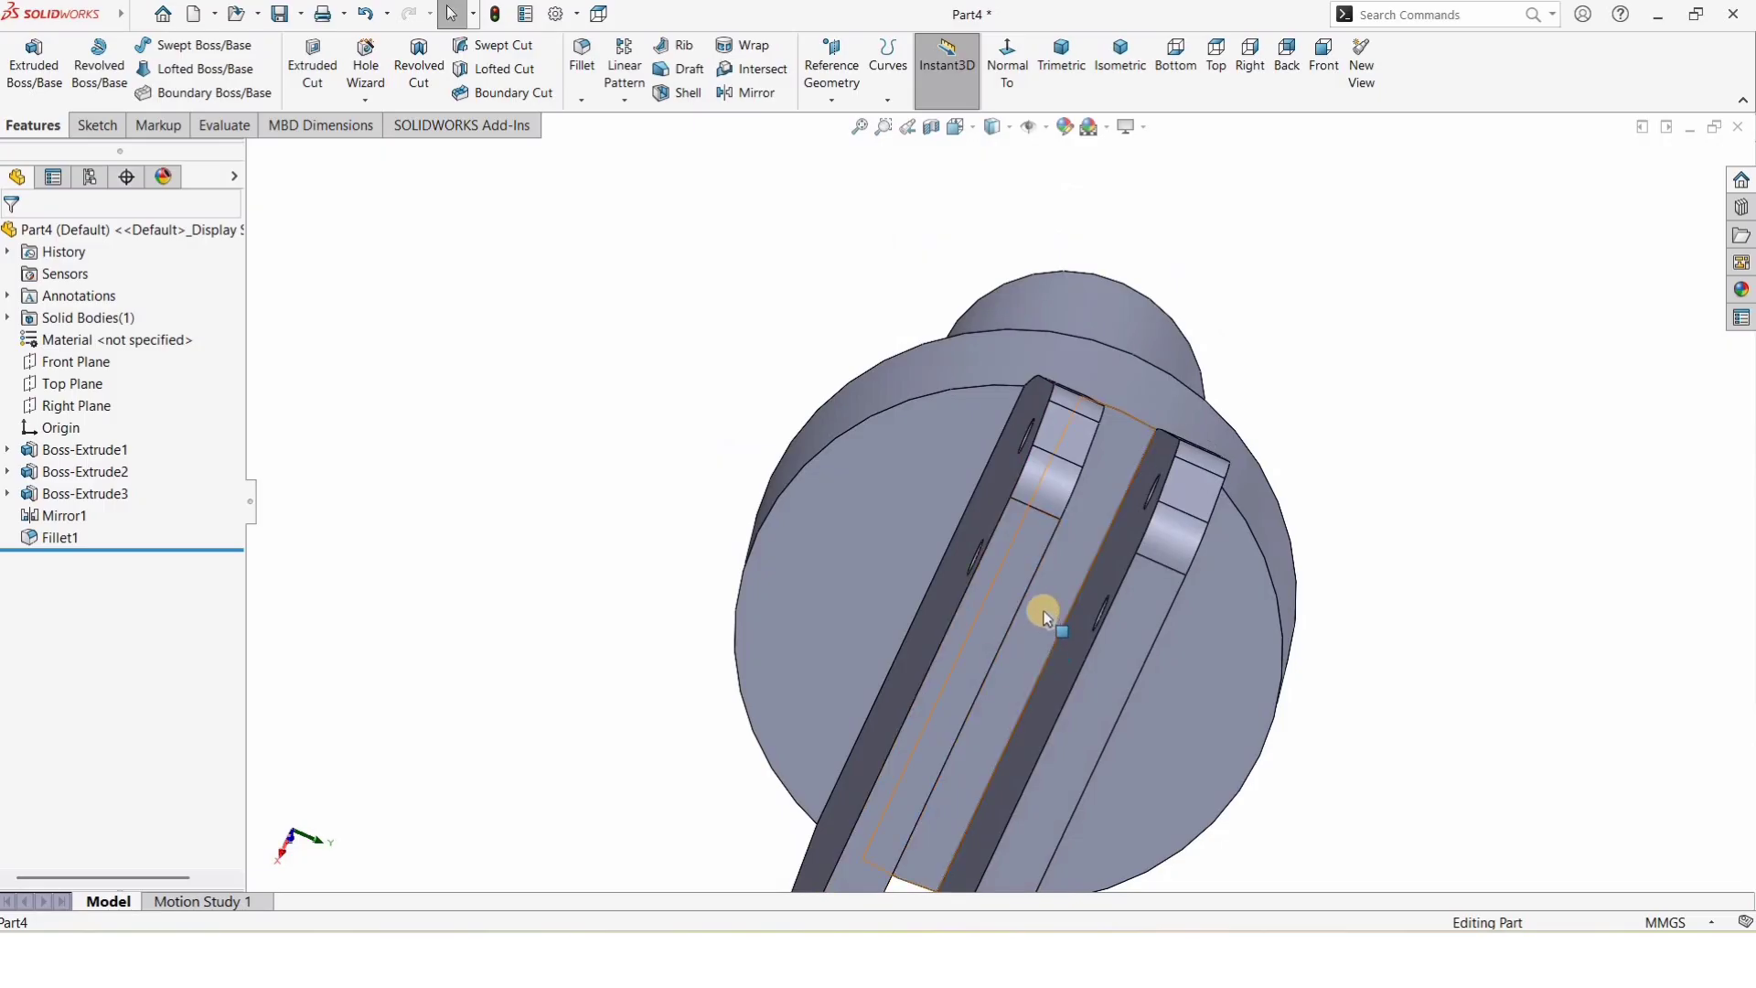
Step: Sketch a circle about 16 mm in diameter, centred on the origin, on the flange face between the two plates
left_click(1033, 631)
left_click(1098, 578)
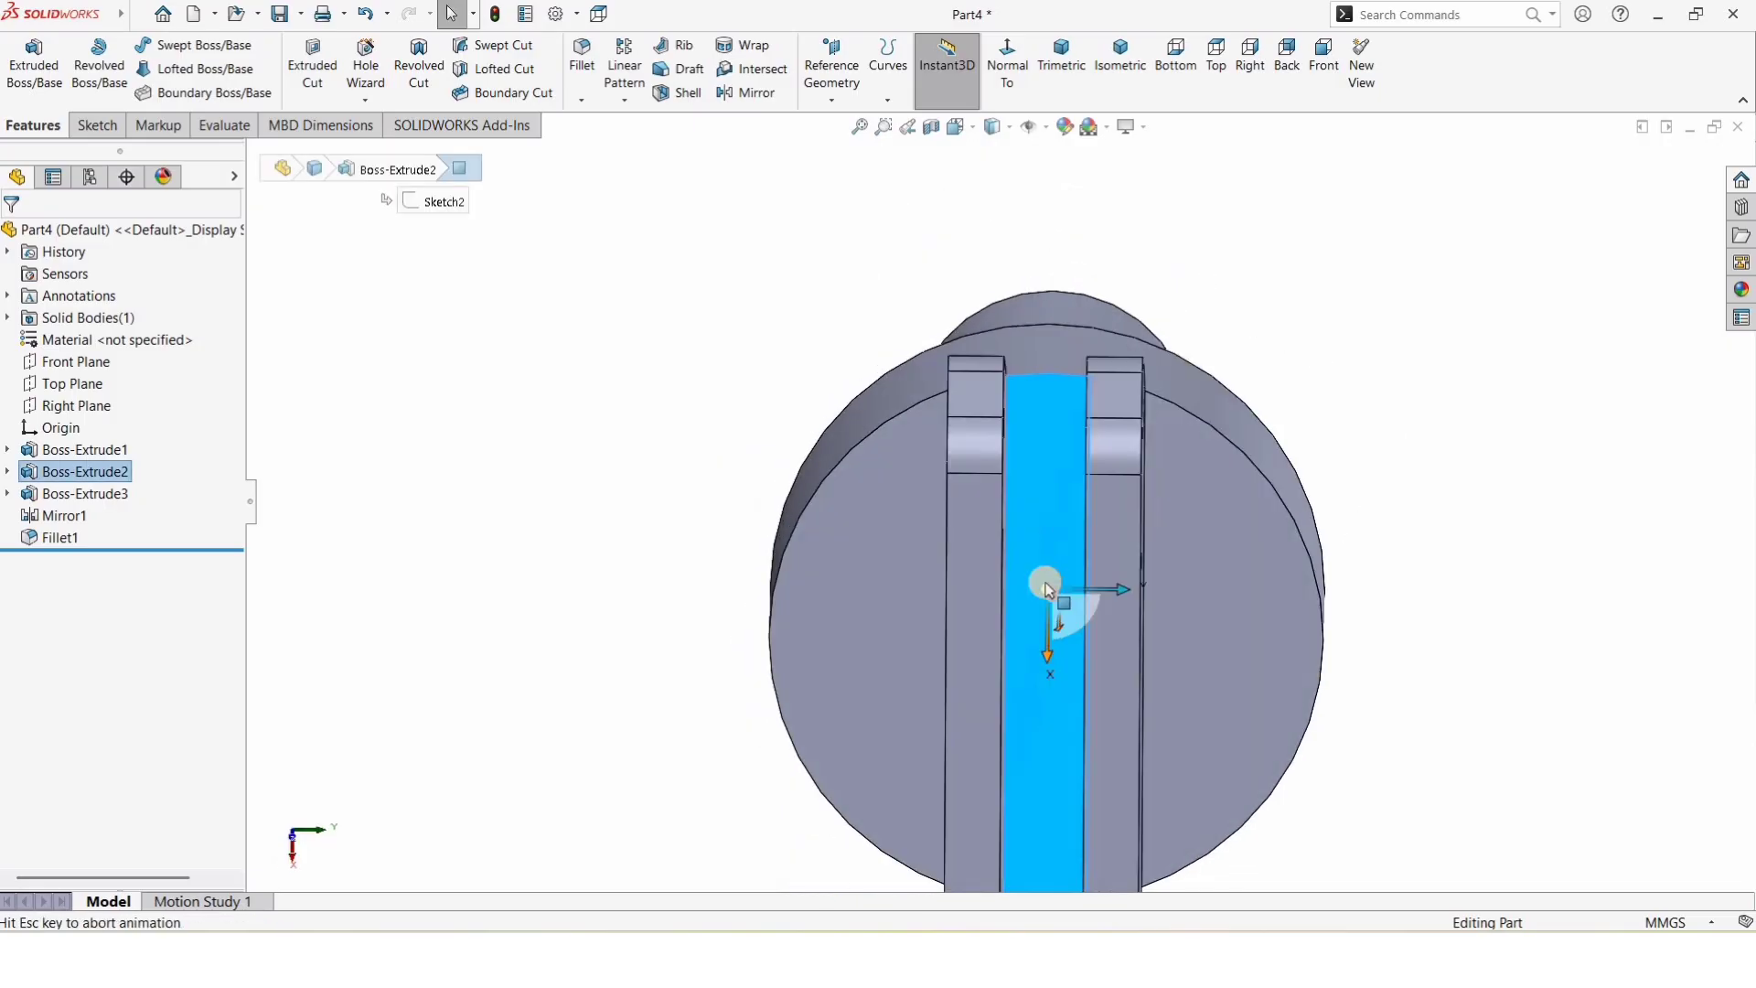
scroll(1000, 500, "down", 2)
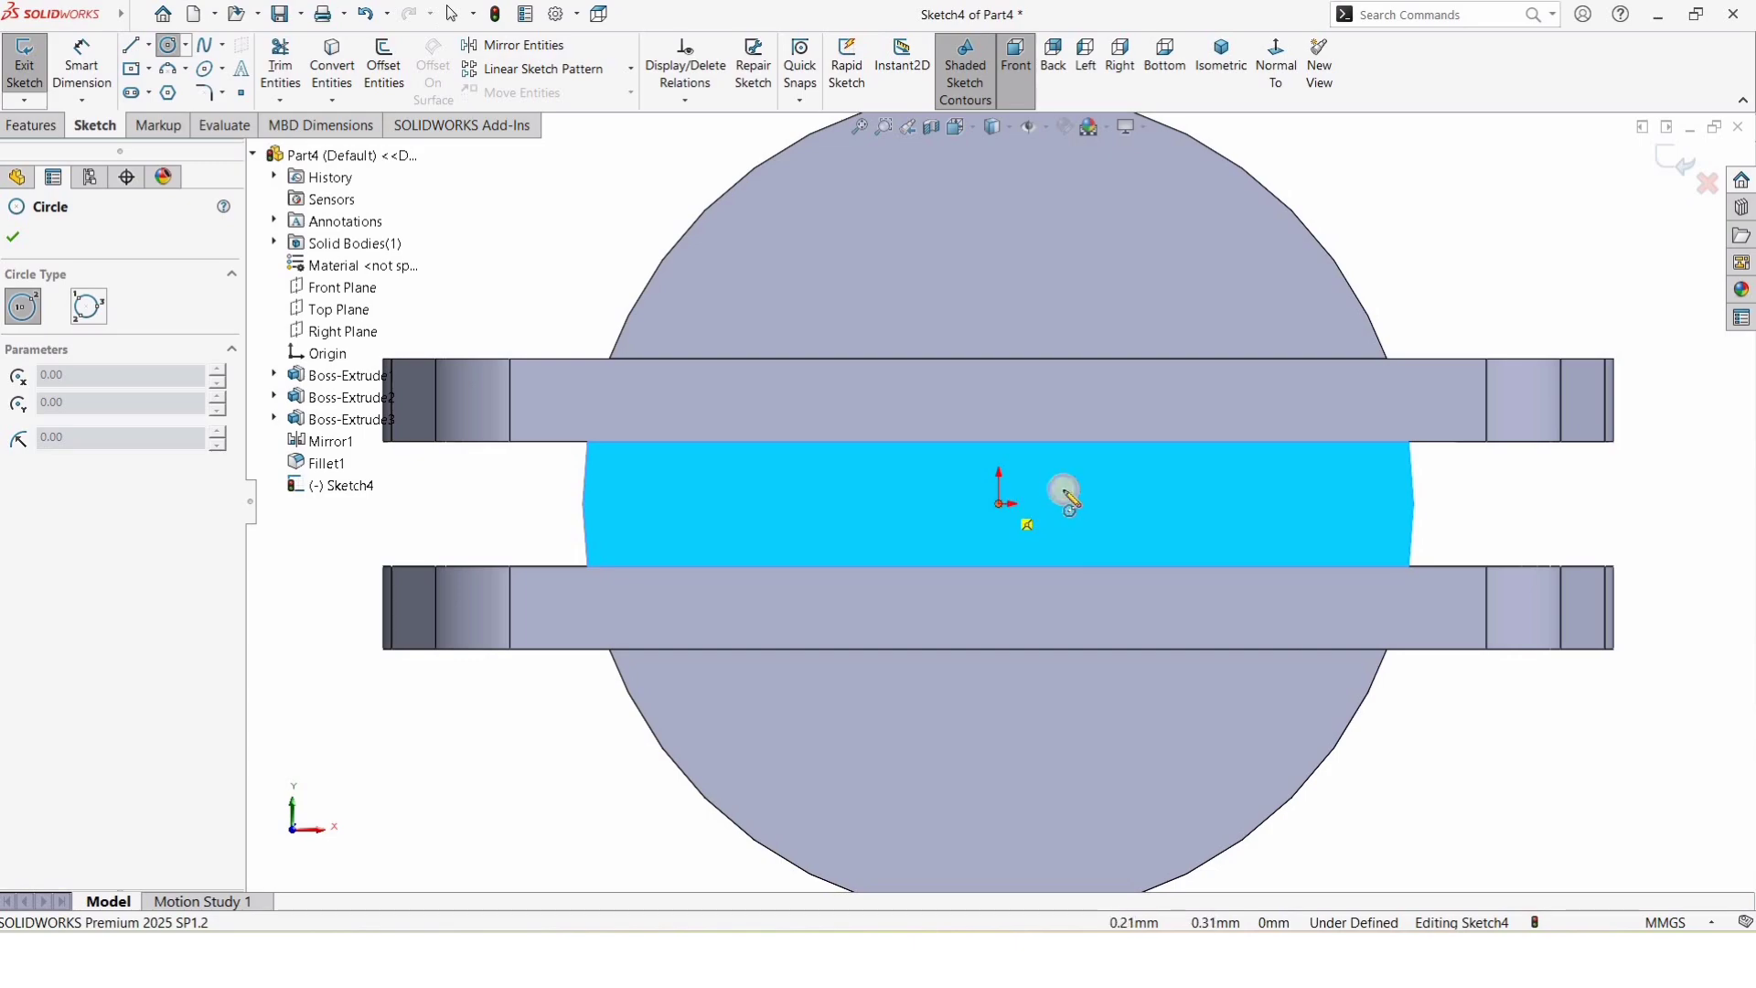
left_click(998, 503)
left_click(1064, 491)
Step: Dimension the circle's diameter and set it to 10 mm
left_click(80, 55)
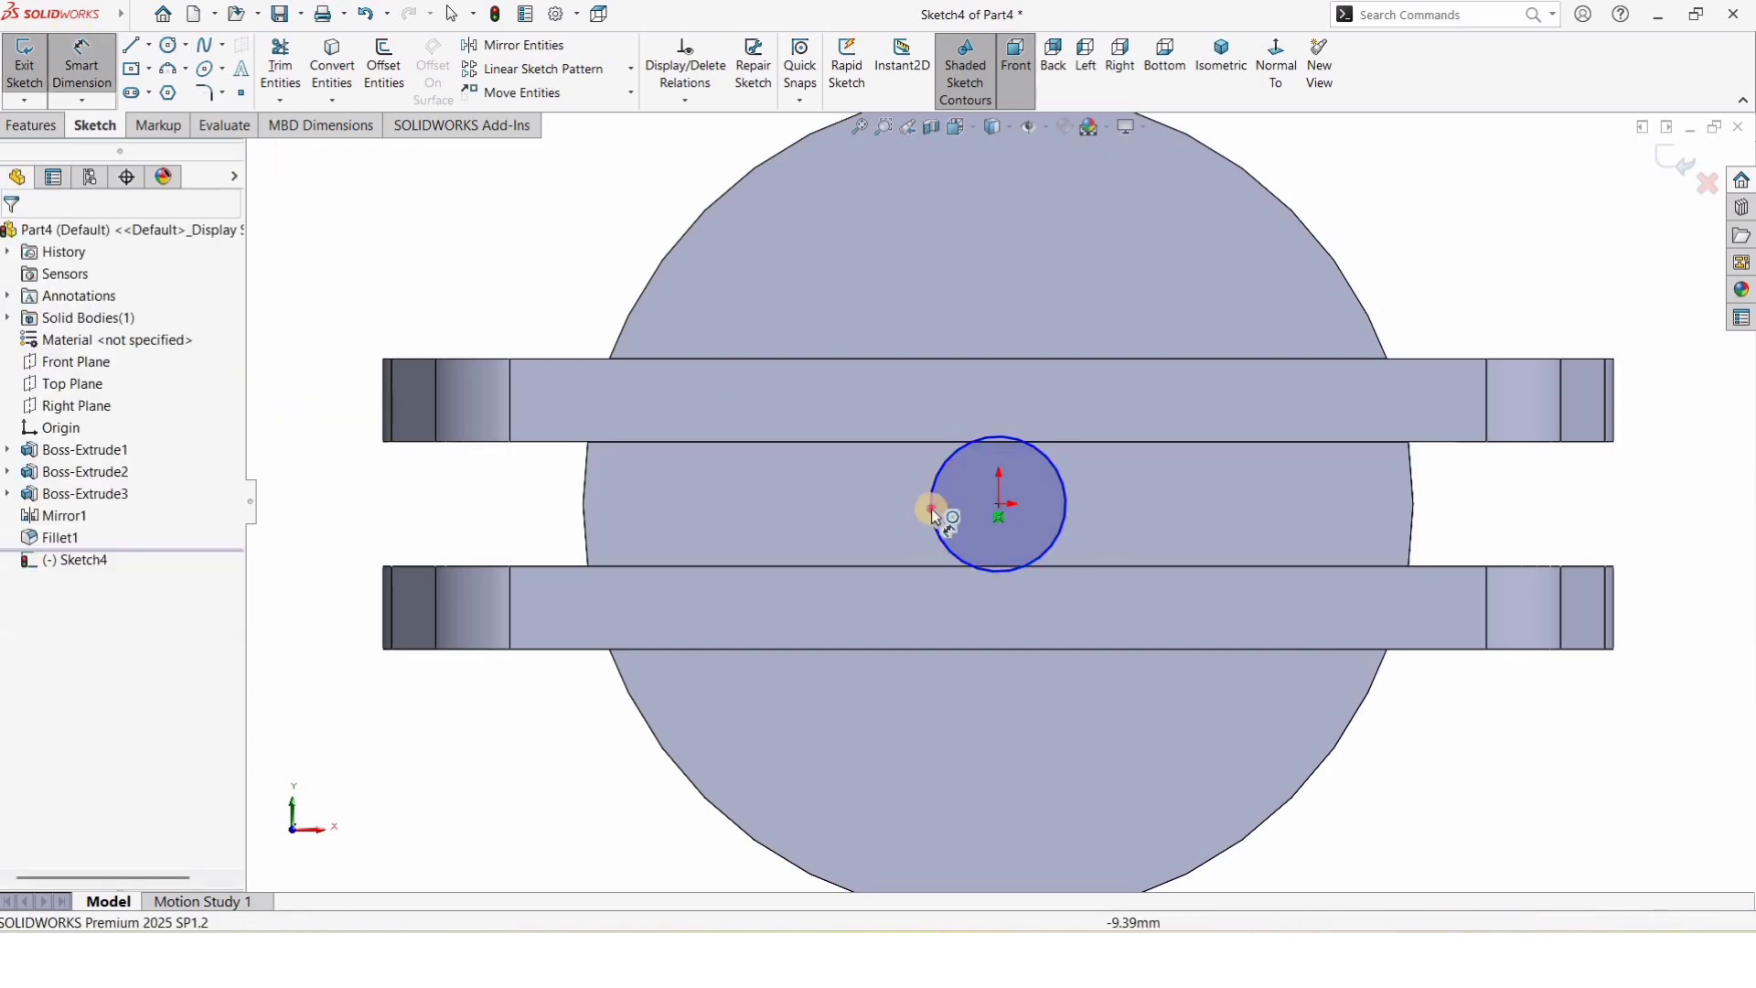
left_click(933, 510)
left_click(788, 505)
type("10")
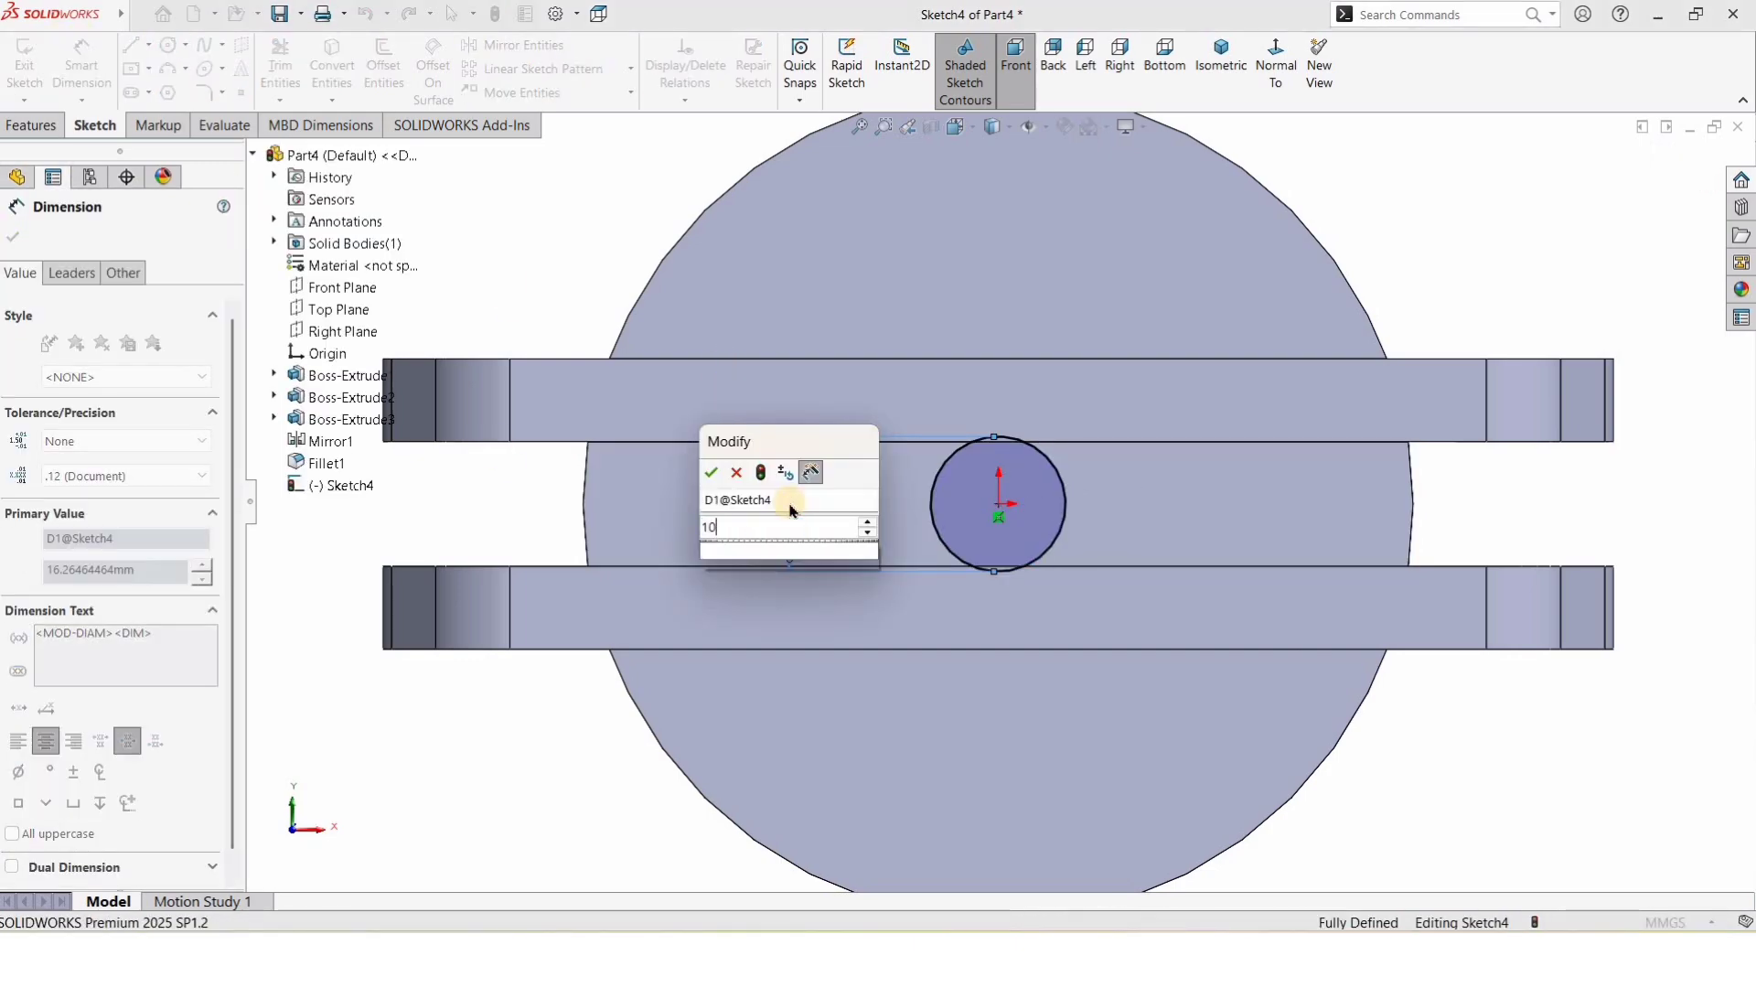
key("Return")
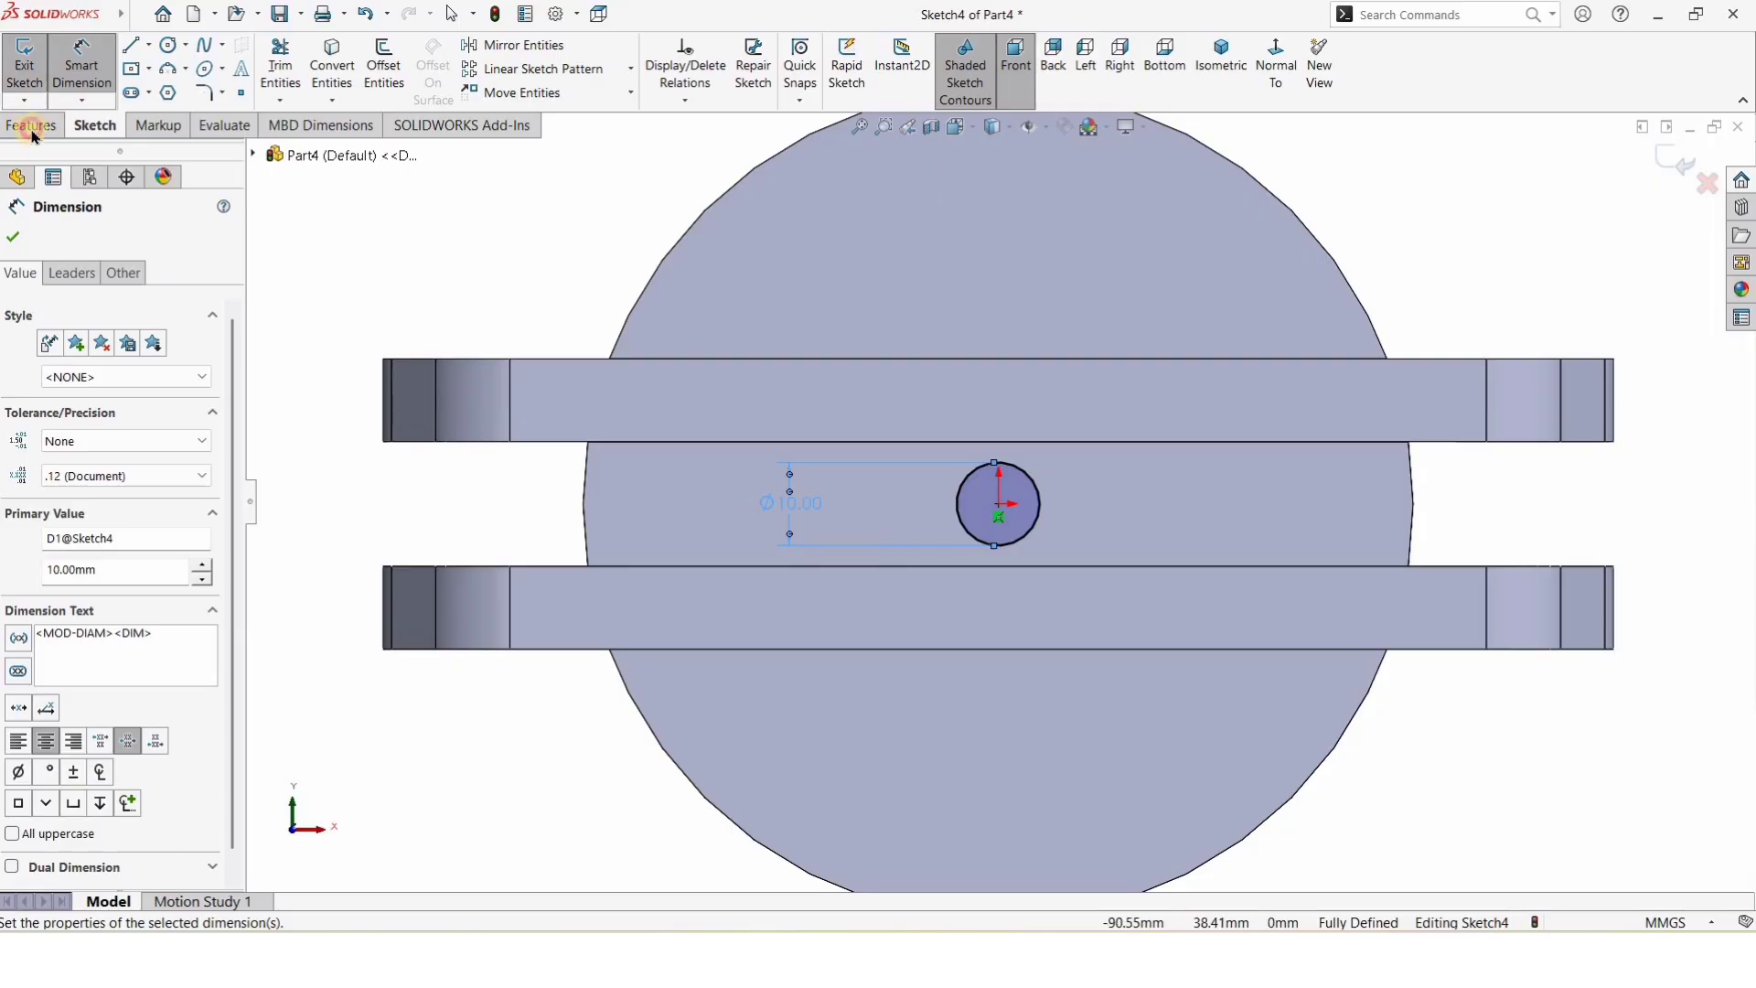
Step: Cut-extrude the 10 mm circle to a blind depth of 100 mm through the flange into the cylinder
left_click(32, 128)
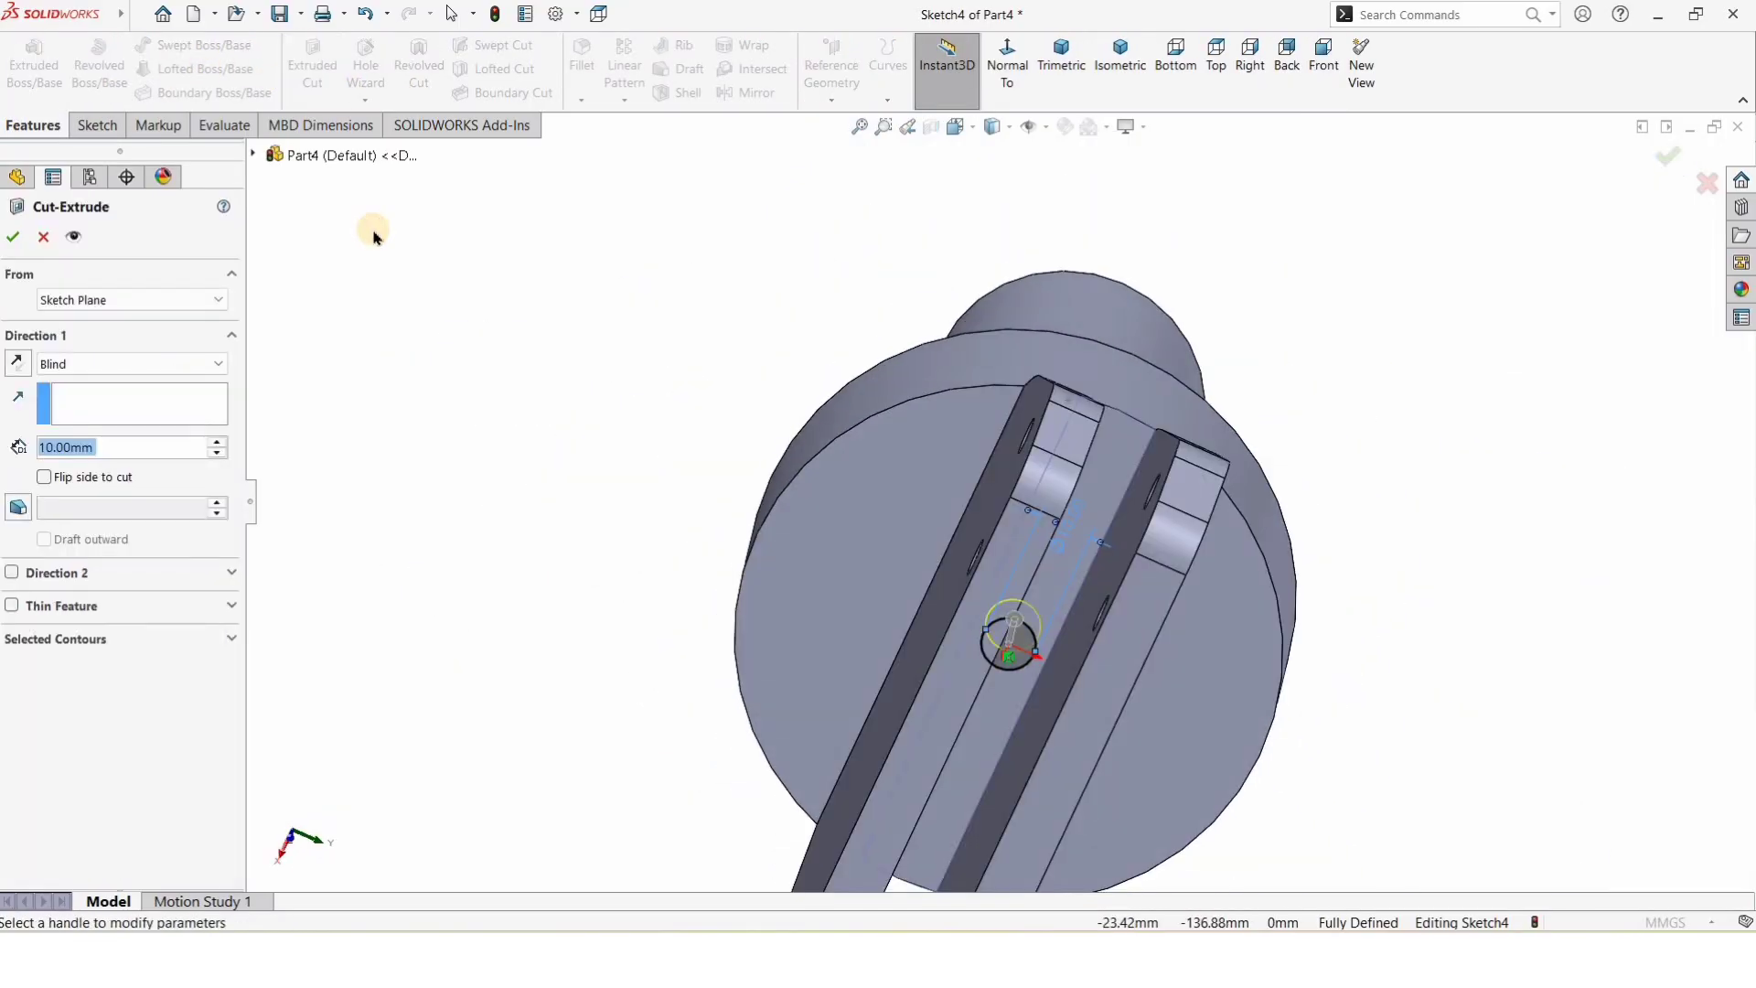
type("100")
key("Return")
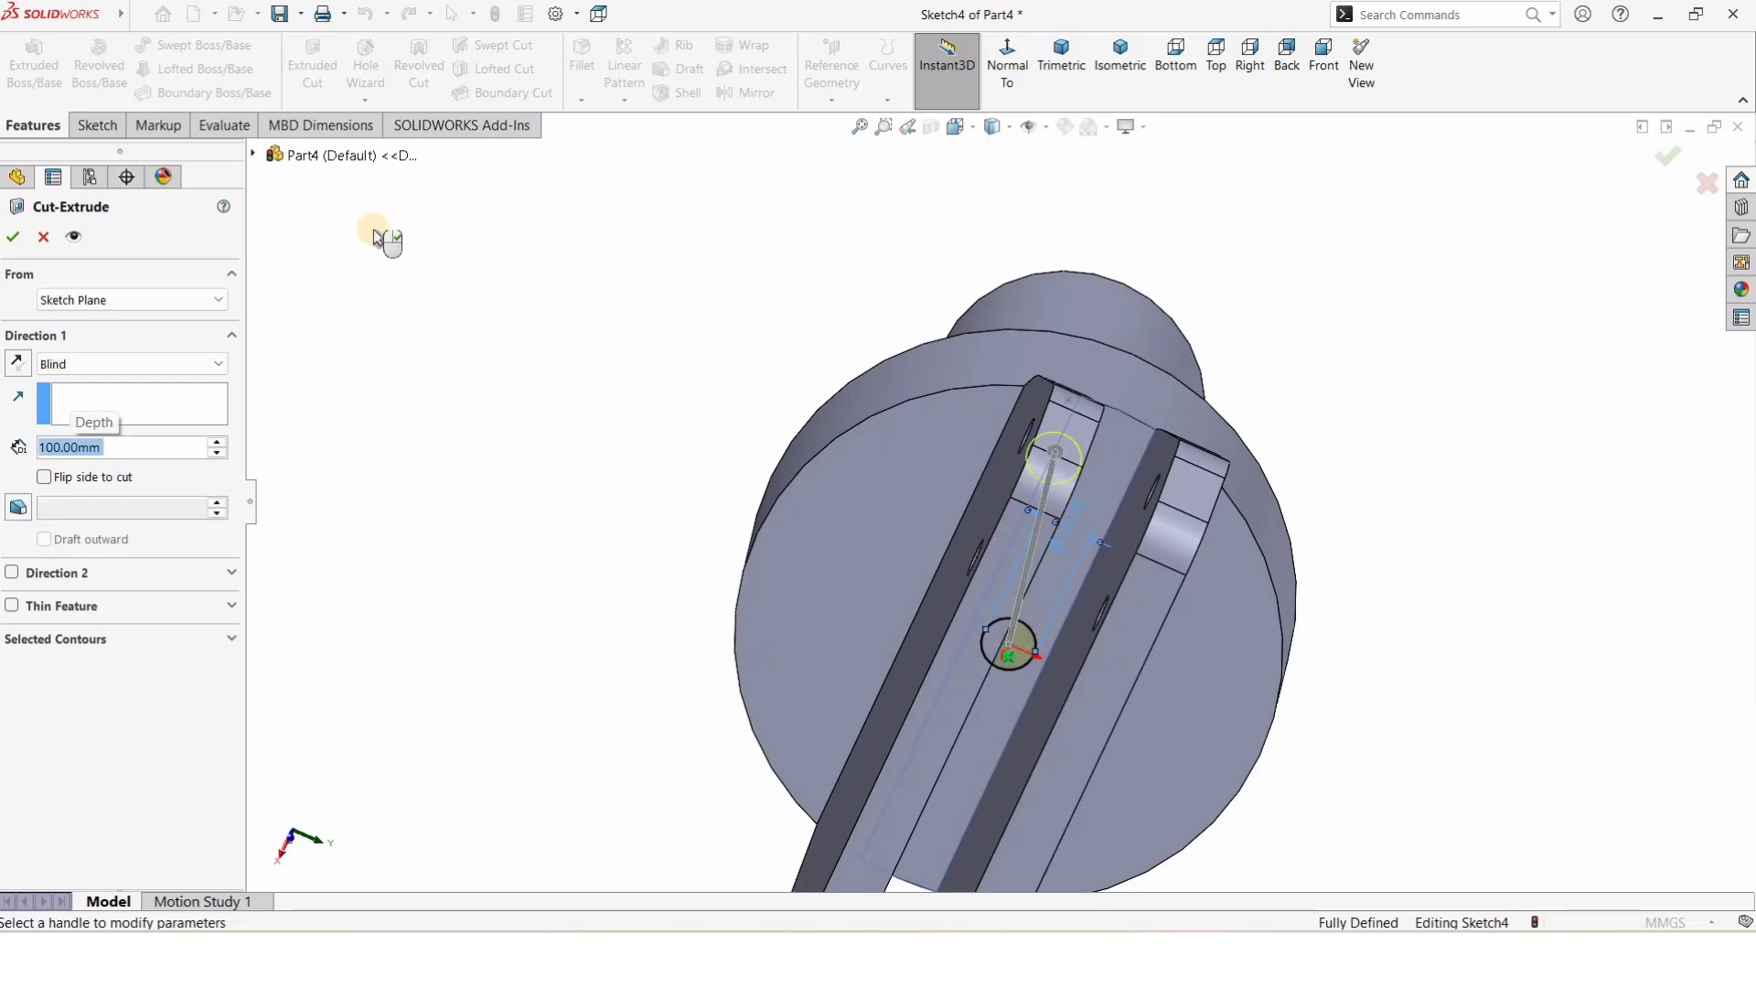
middle_click_drag(776, 452, 987, 633)
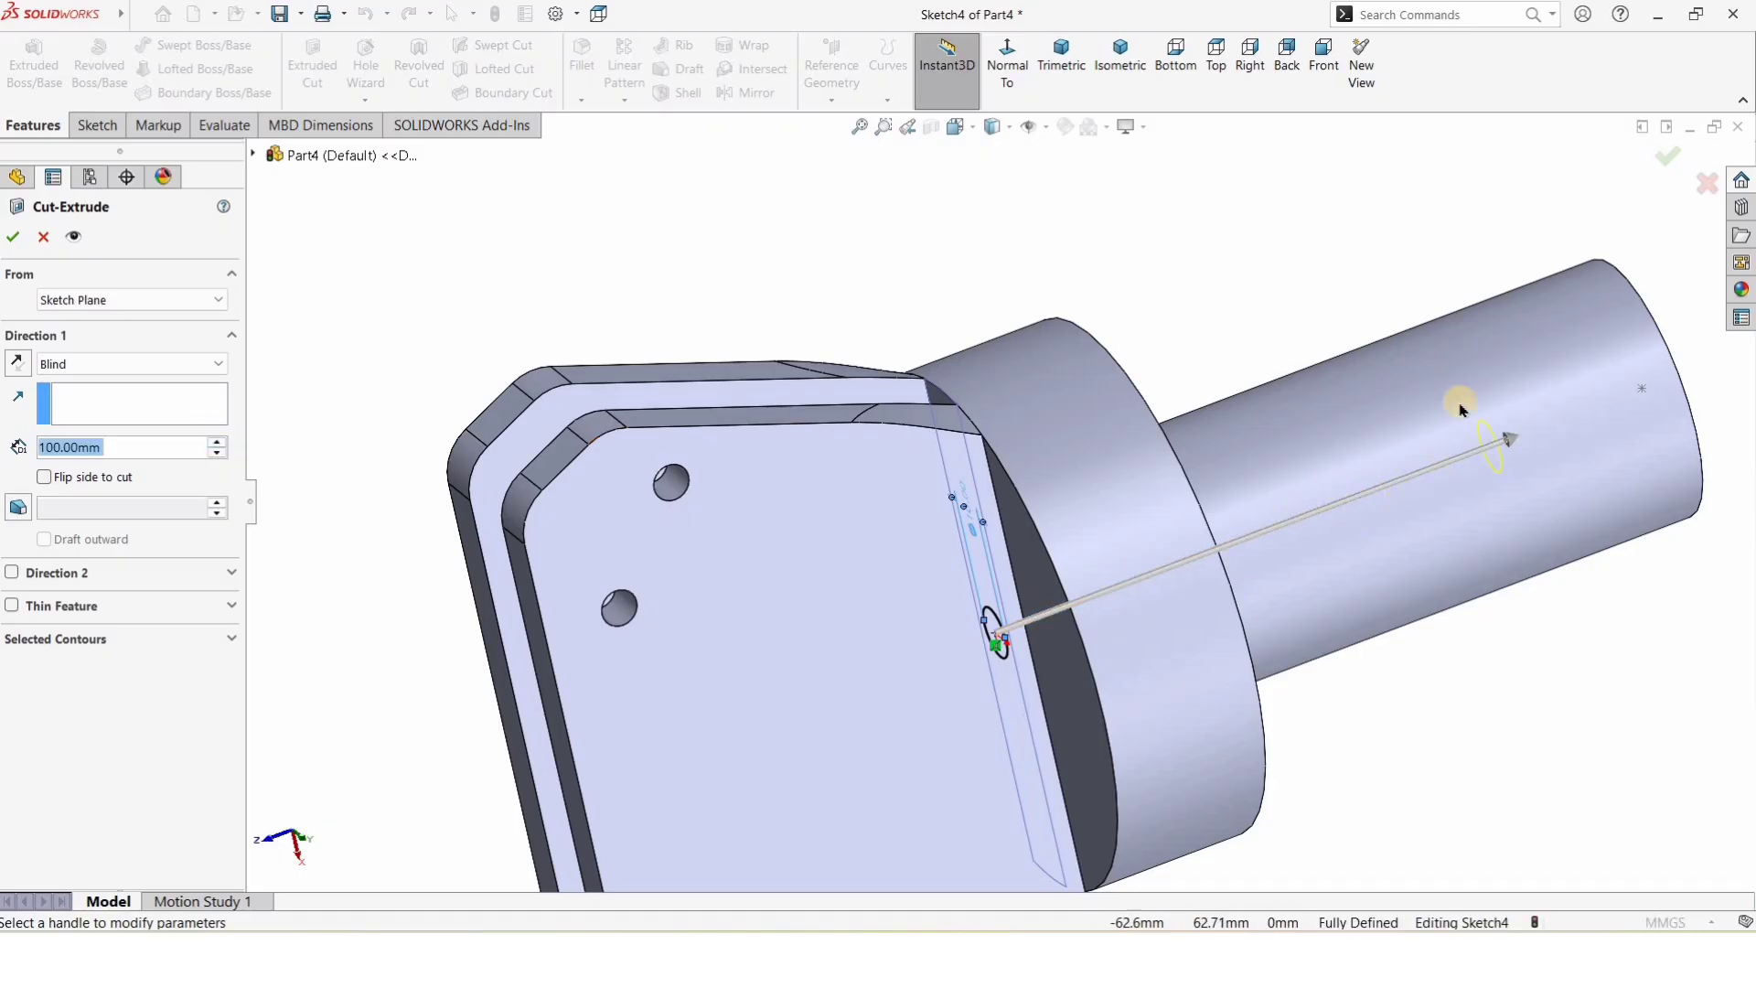
key("Return")
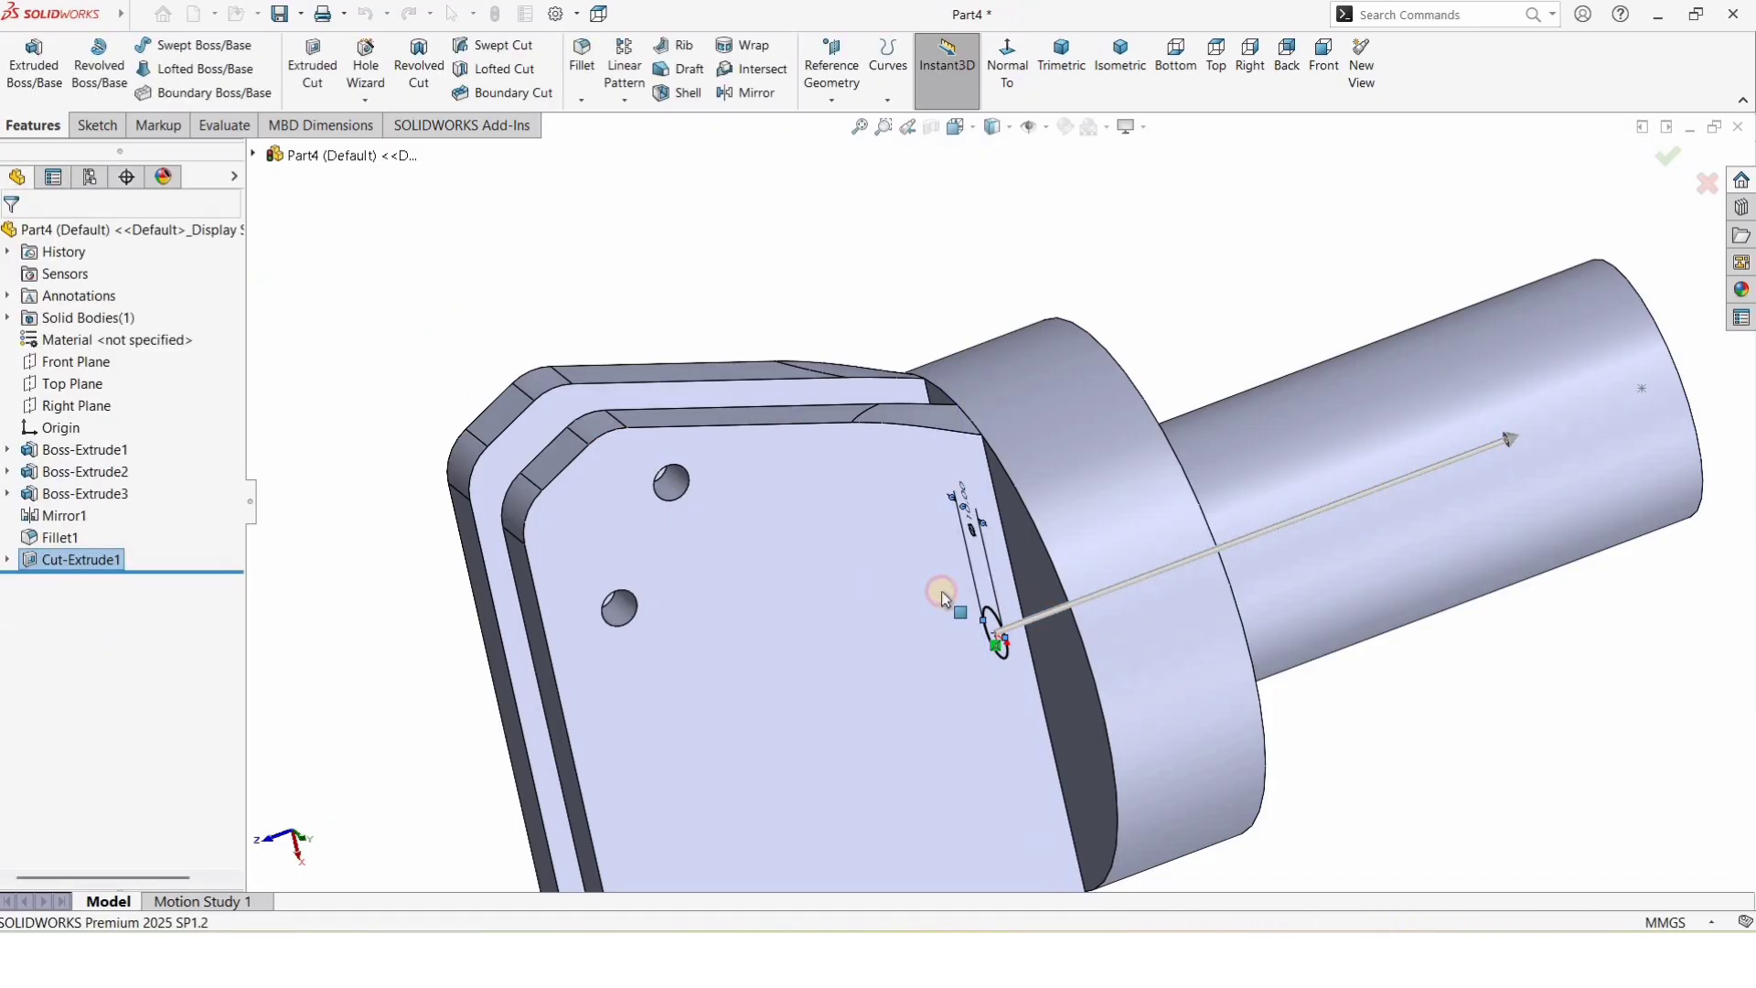
middle_click_drag(1011, 549, 796, 604)
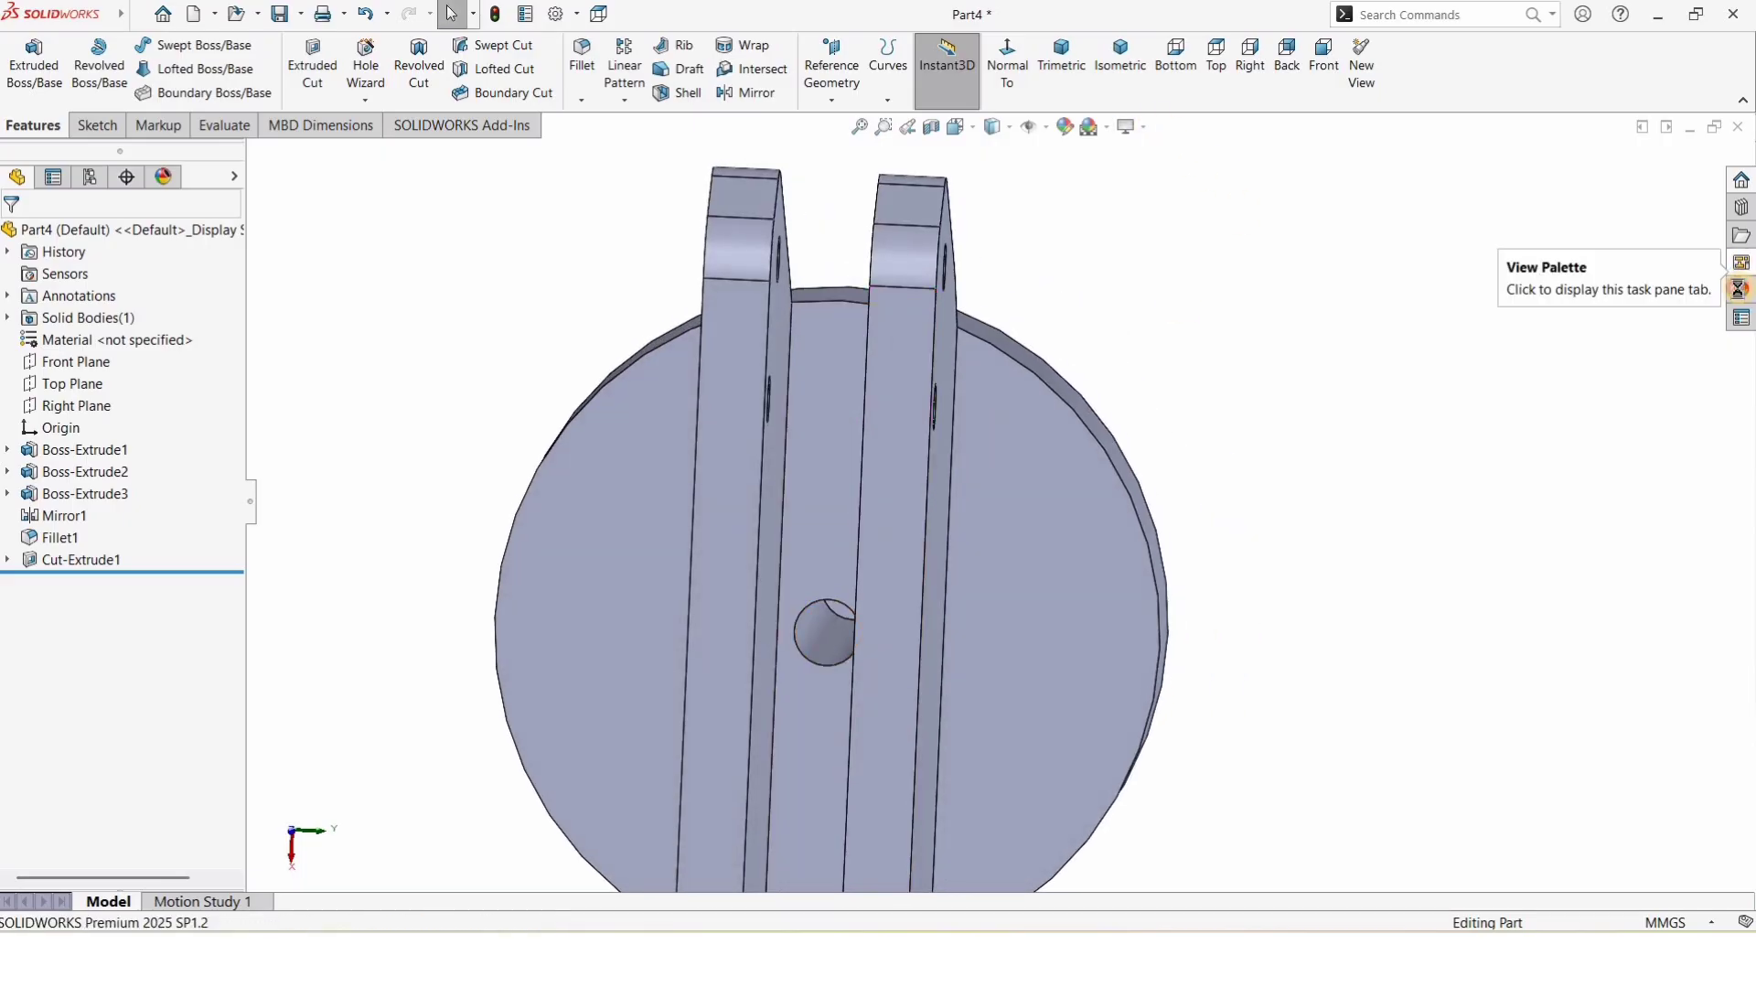
Step: Apply the green high gloss plastic appearance to the whole part
left_click(1741, 288)
left_click(1397, 194)
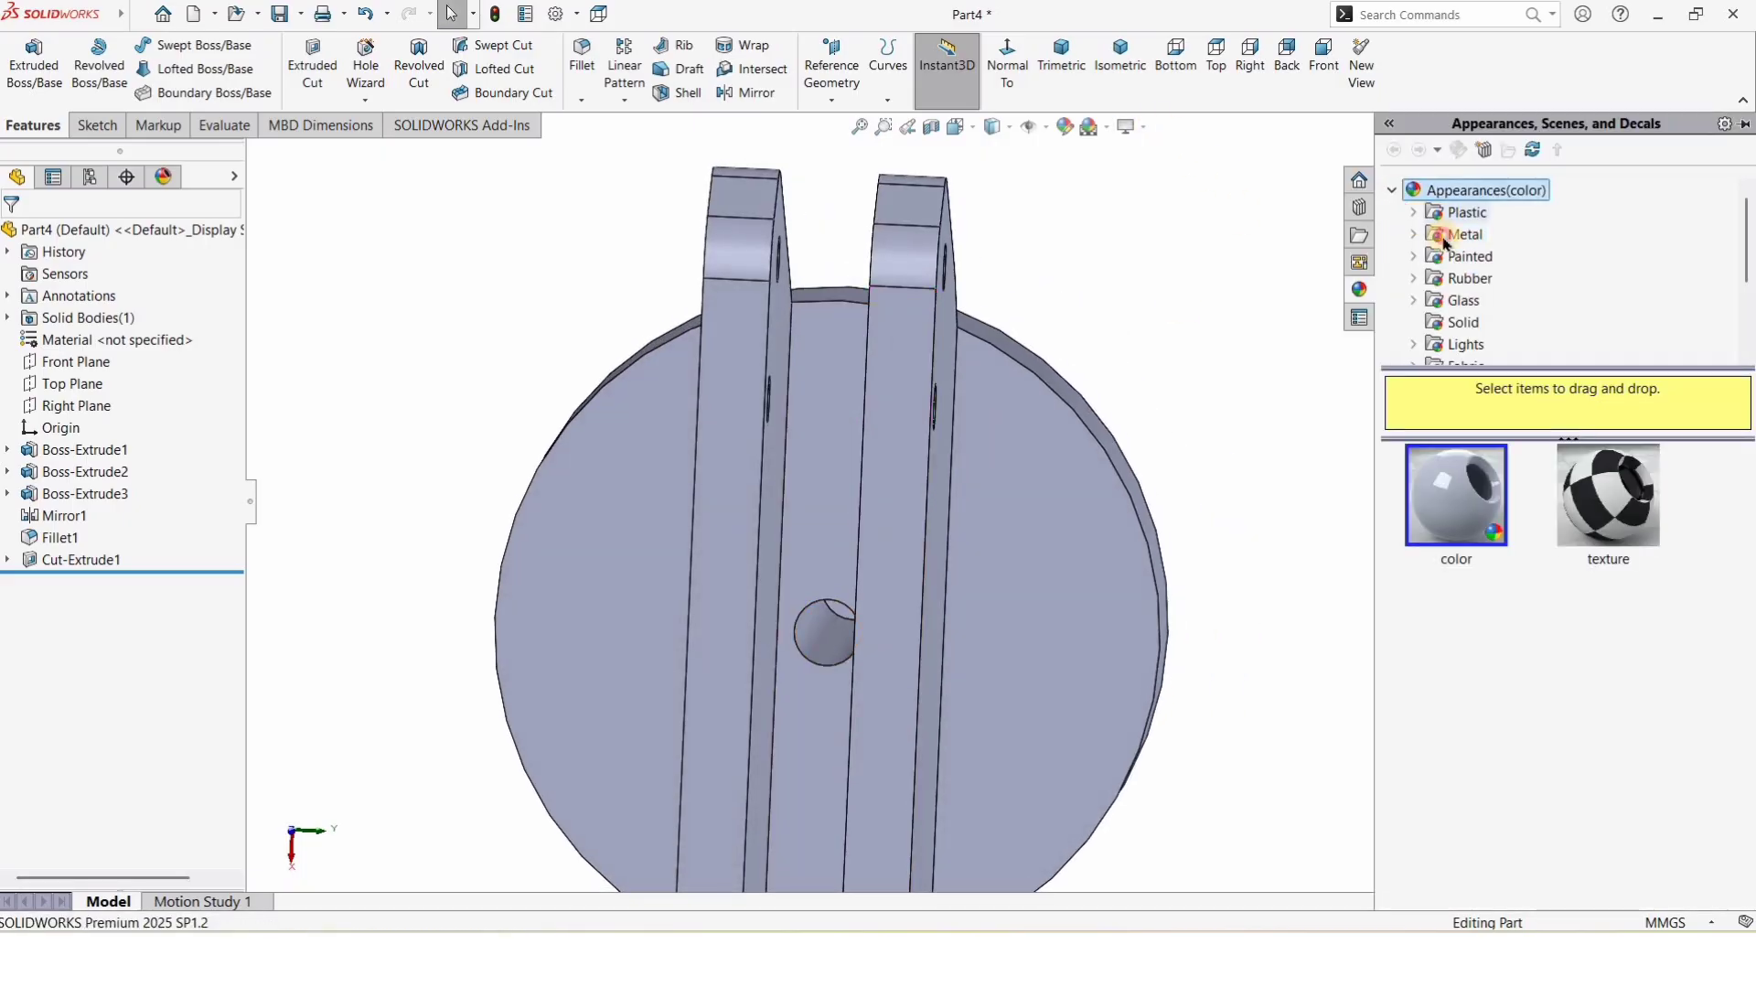
left_click(1411, 220)
scroll(1548, 622, "down", 5)
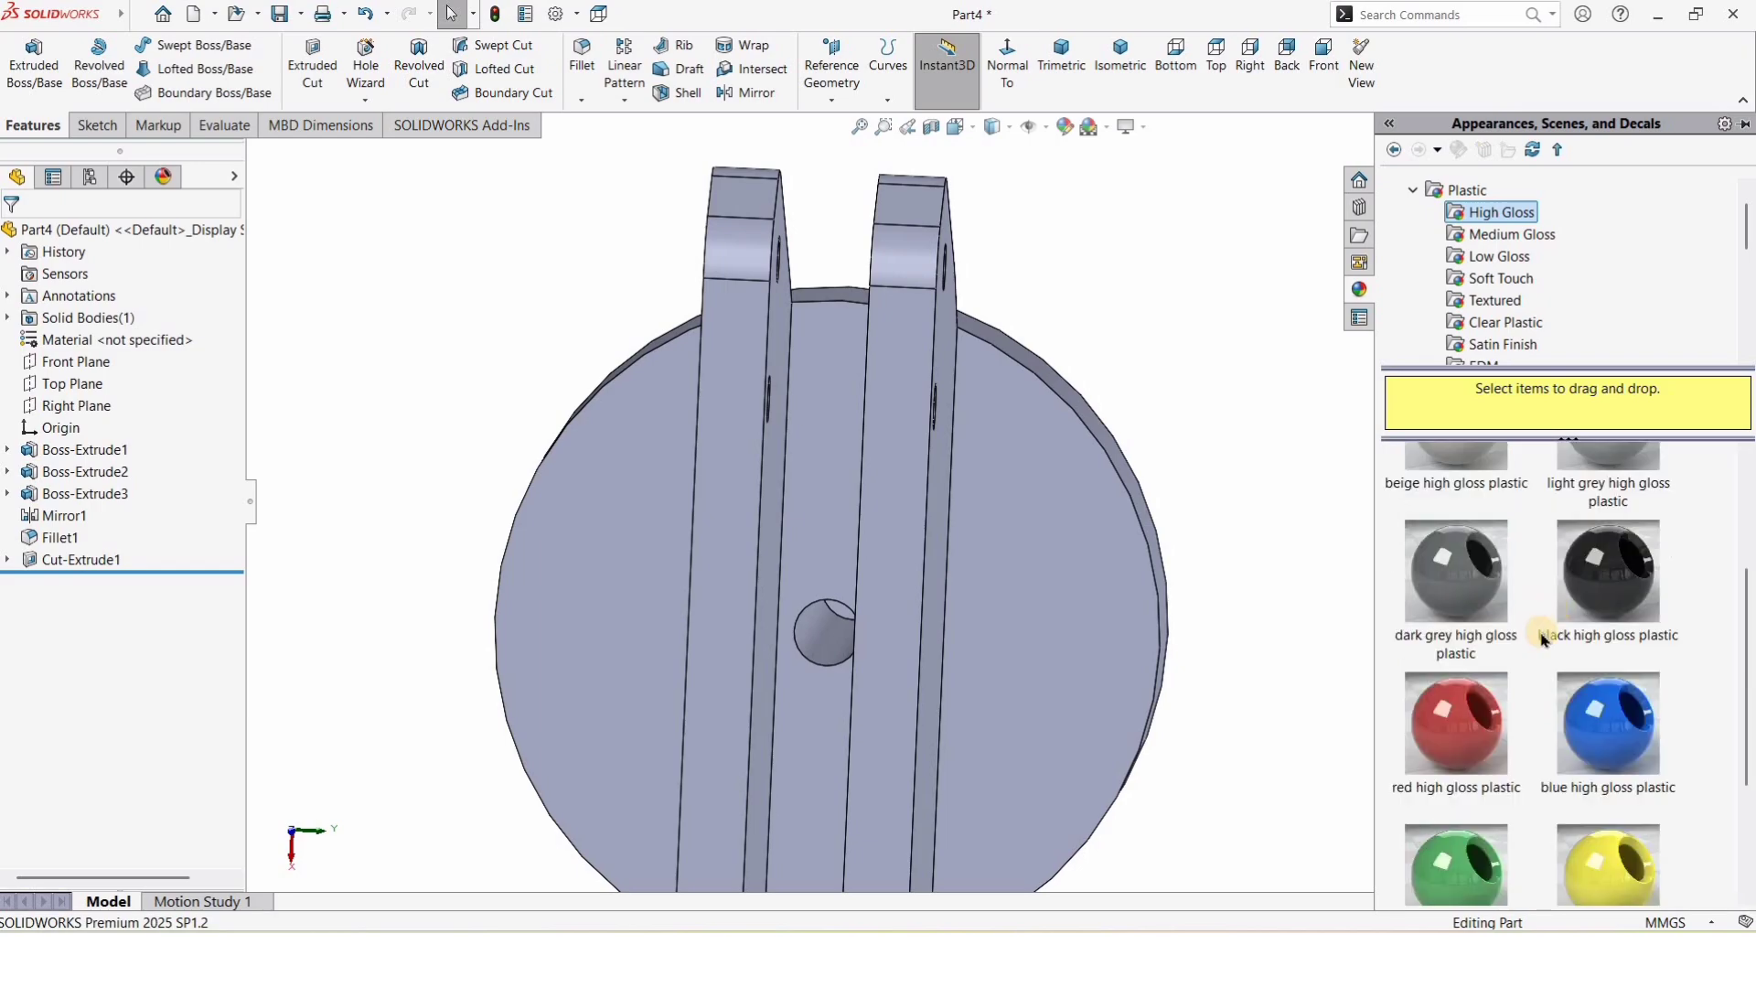
double_click(1422, 660)
middle_click_drag(1059, 474, 1298, 347)
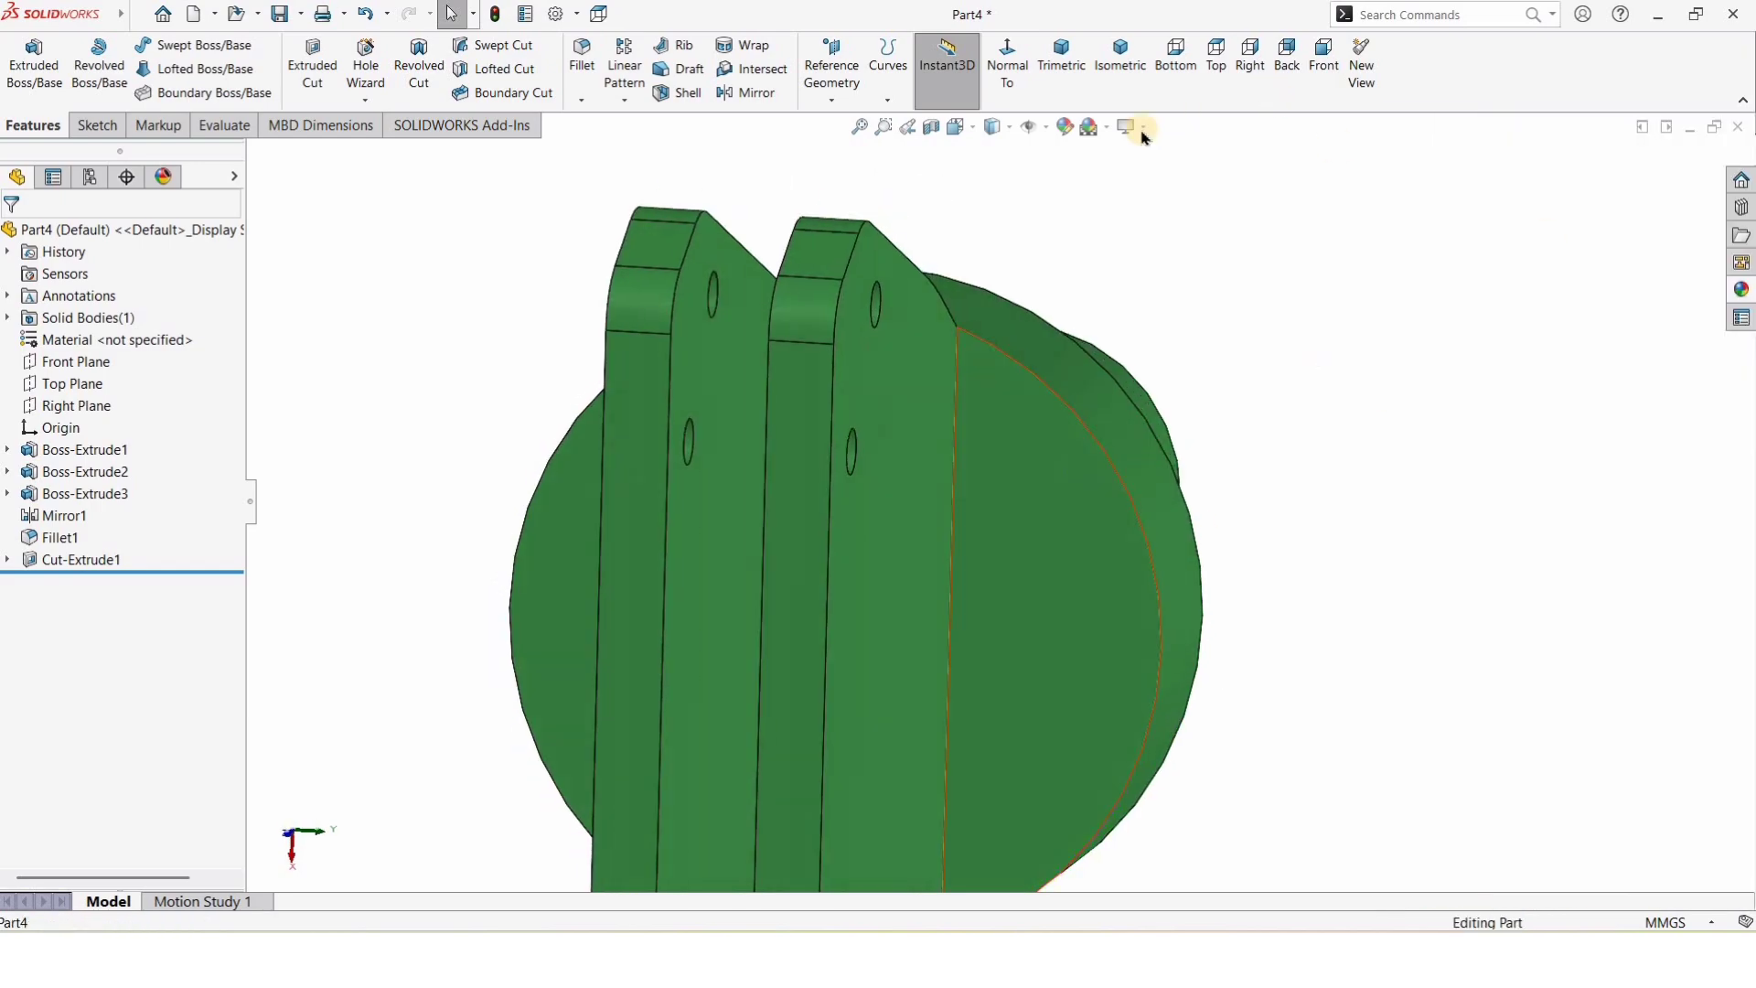
Step: Turn on RealView Graphics for the part display
left_click(1141, 129)
left_click(1174, 157)
scroll(1103, 520, "up", 1)
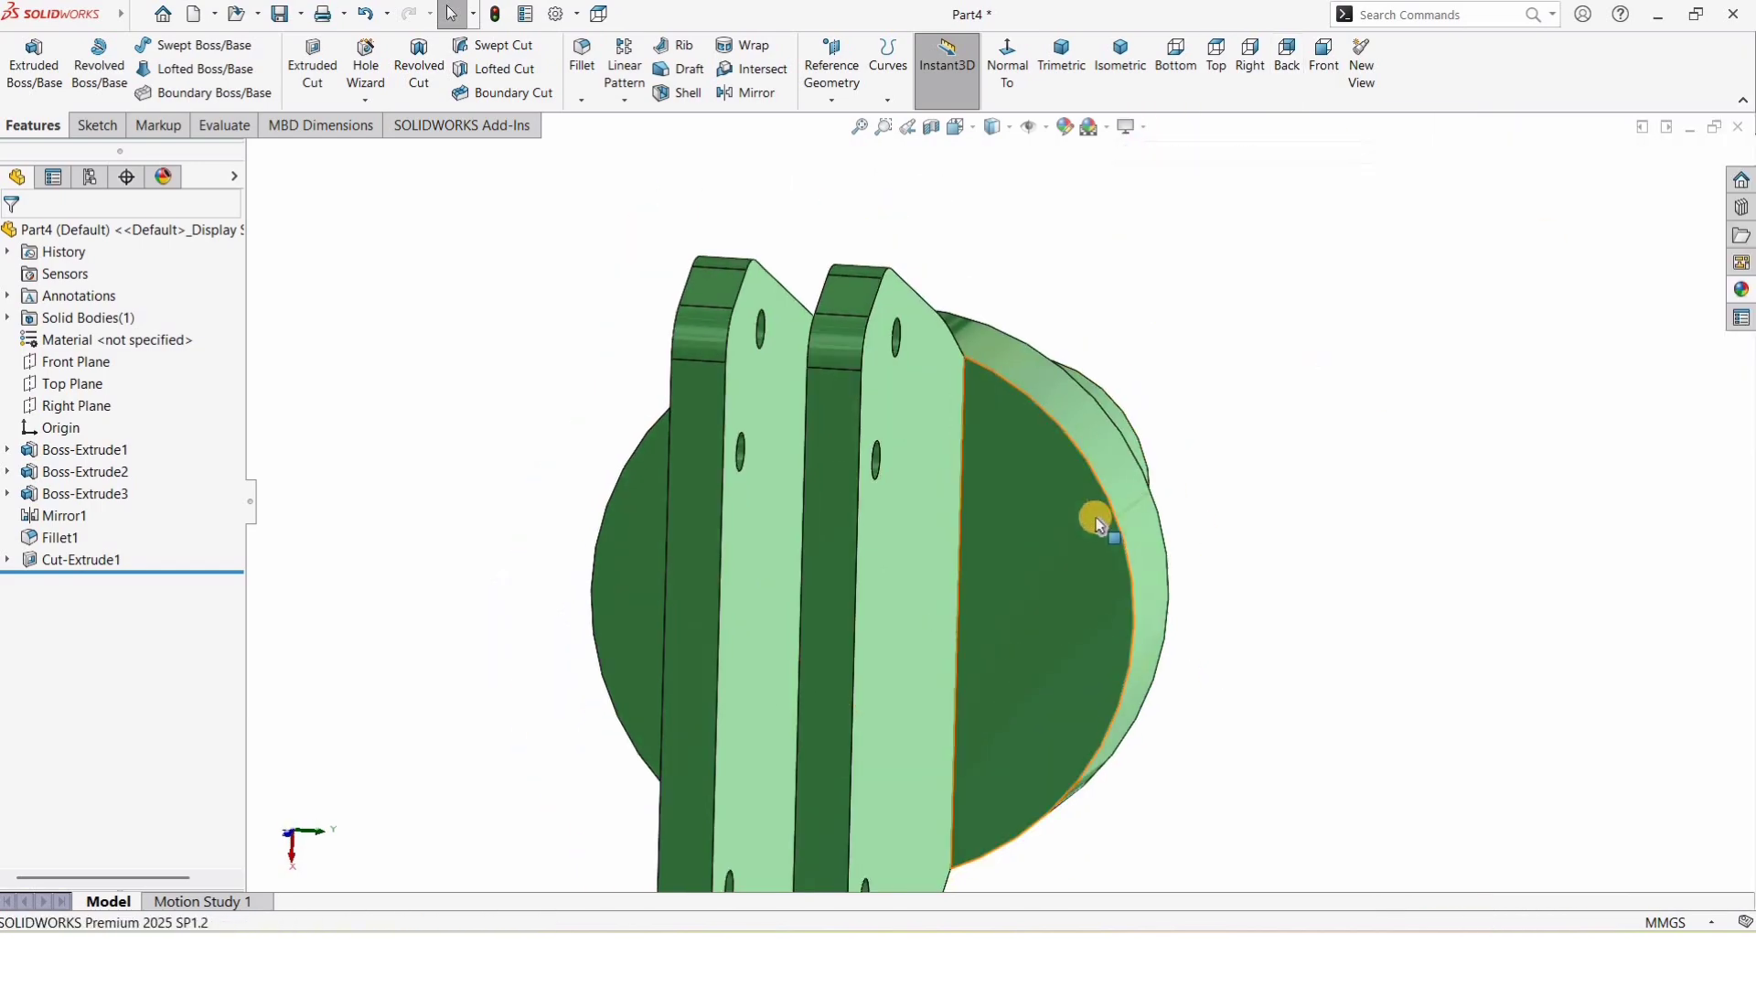
scroll(1100, 520, "down", 4)
scroll(1104, 522, "up", 9)
middle_click_drag(1109, 518, 979, 611)
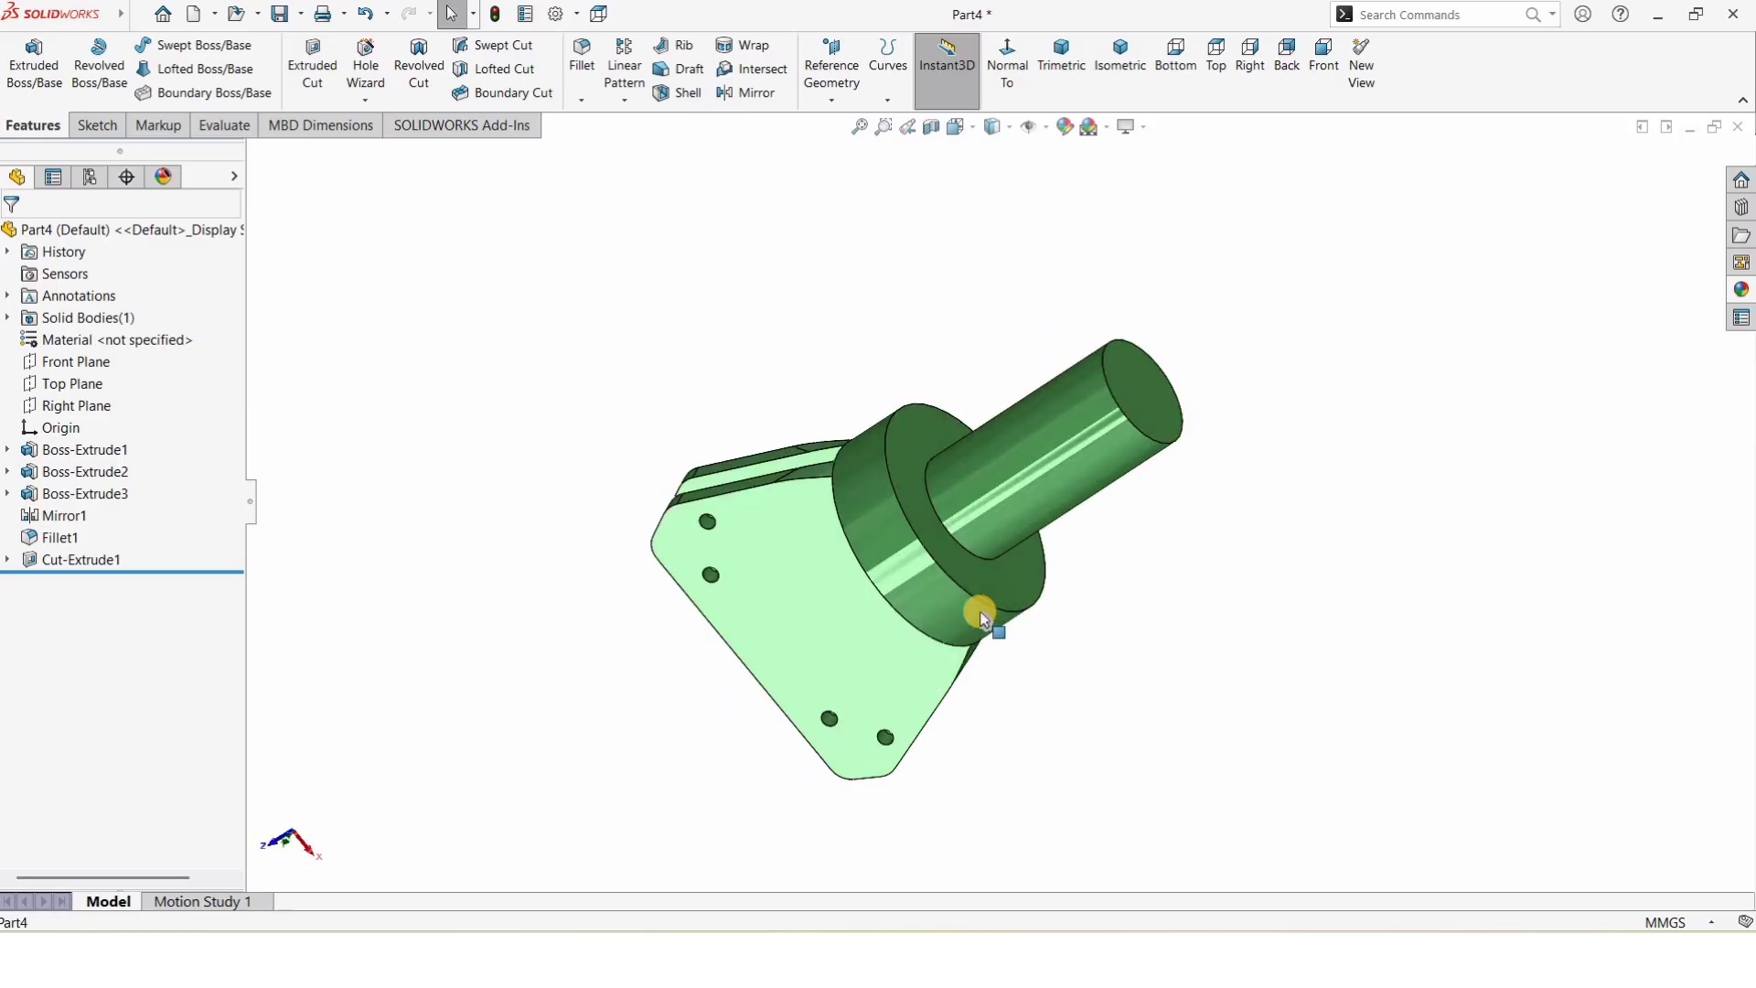
scroll(878, 591, "down", 3)
middle_click_drag(932, 510, 909, 479)
scroll(909, 478, "up", 2)
Step: Save the part as "gripper body" in the robotic arm folder on drive D
left_click(138, 17)
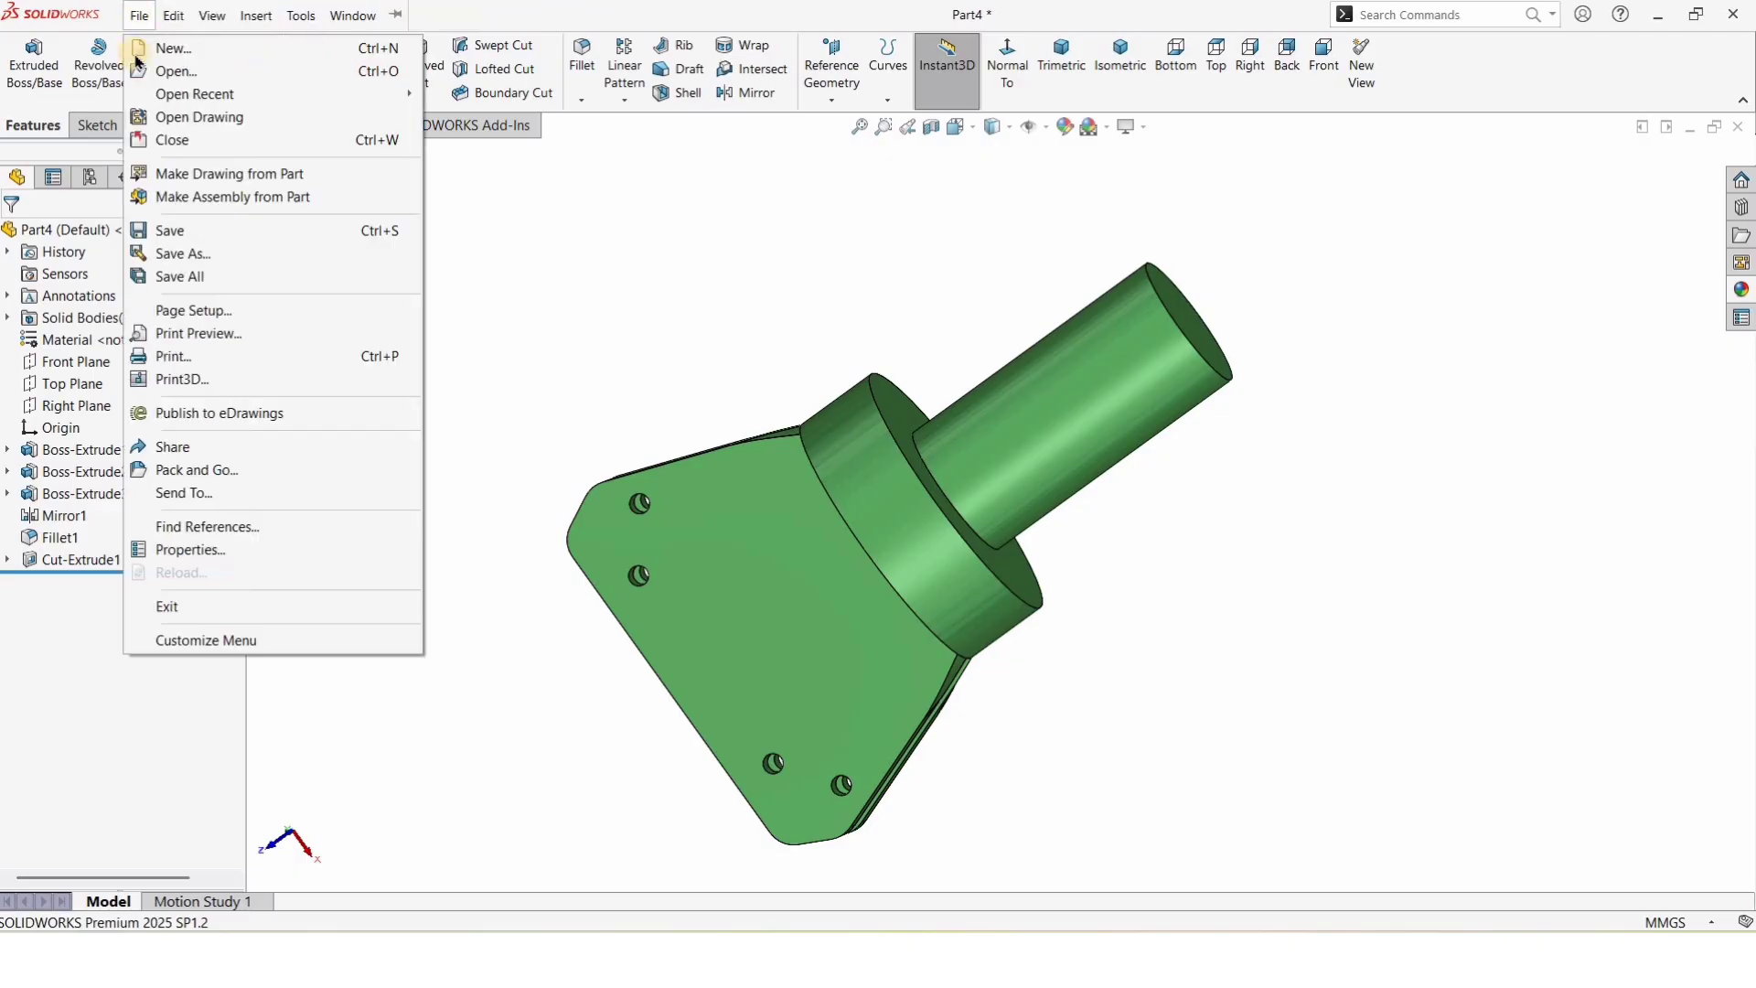
left_click(182, 254)
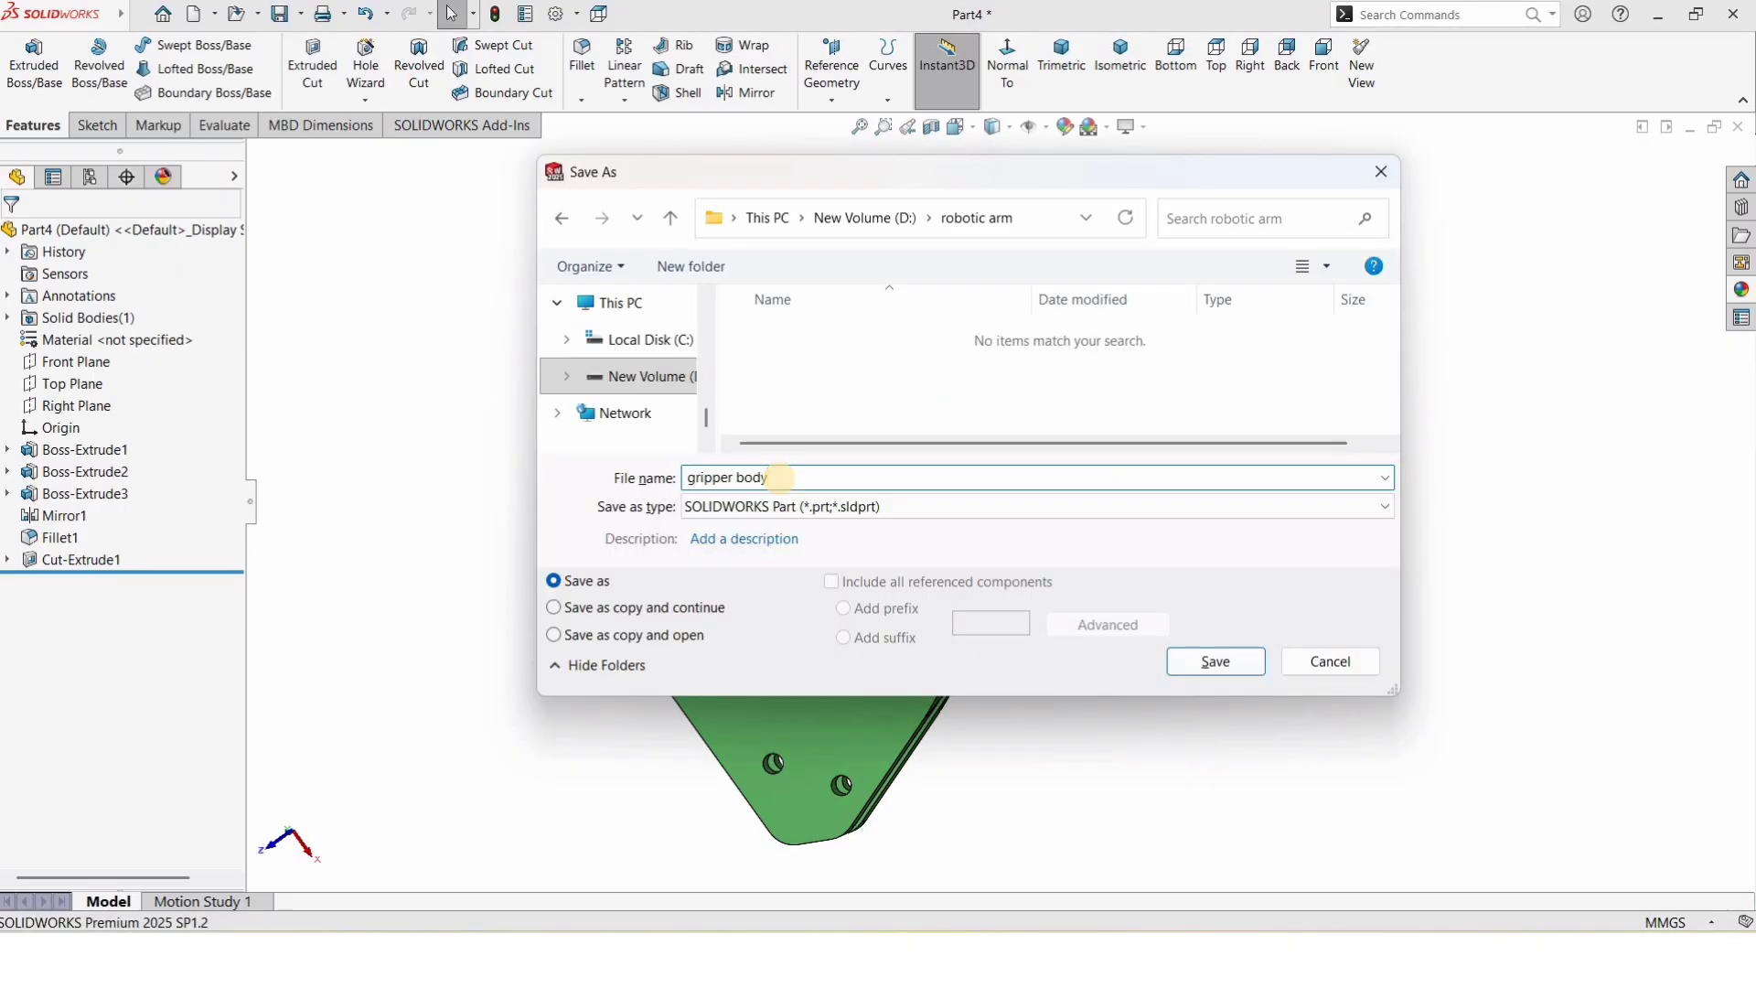
key("Return")
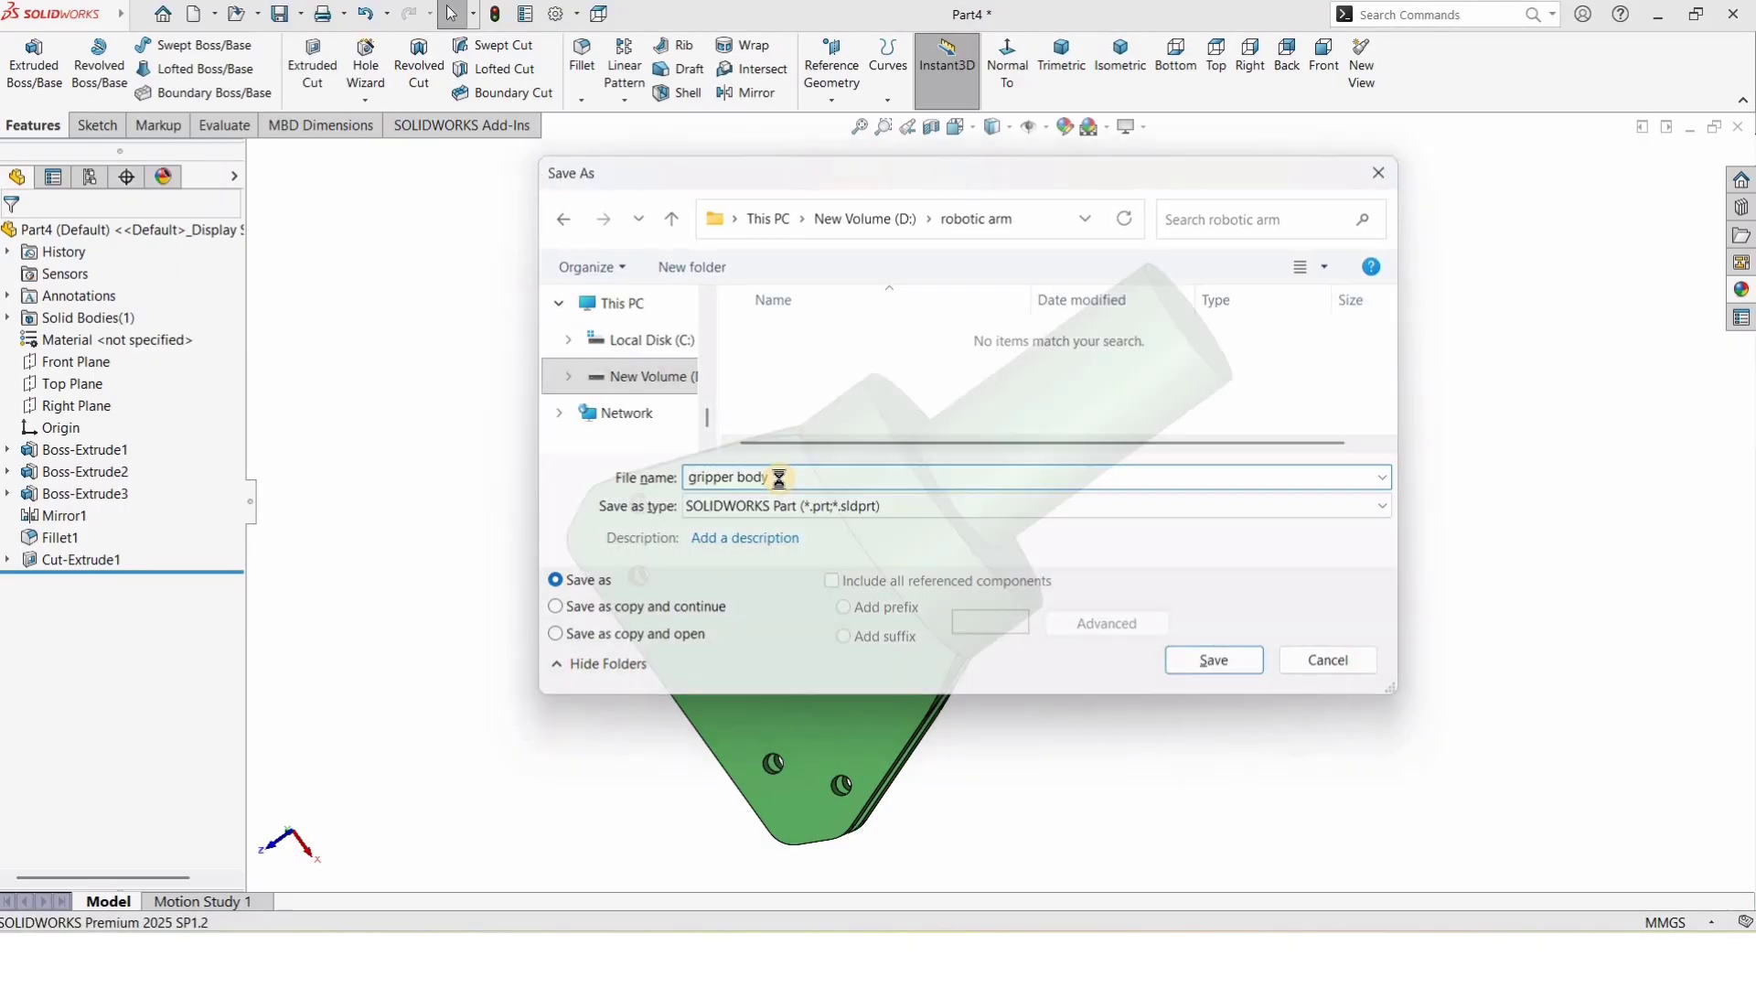